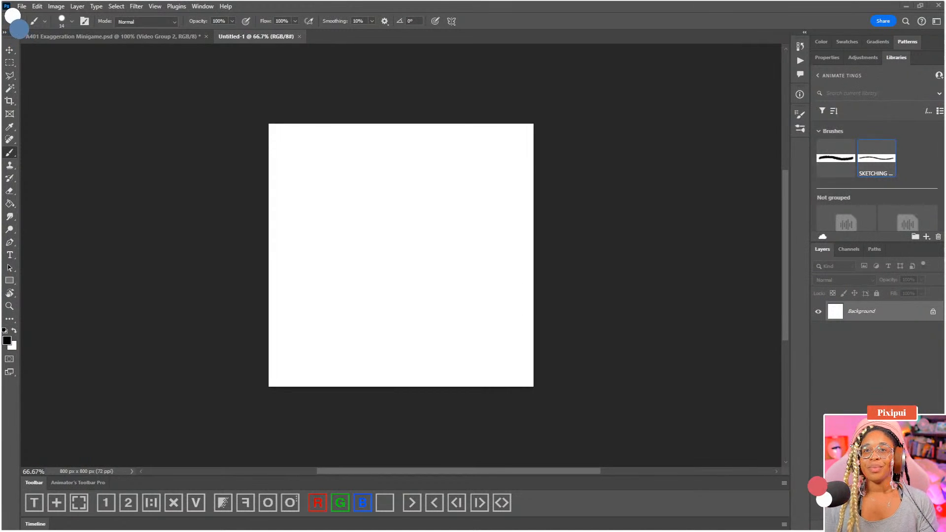
Step: Expand the collapsed Timeline panel
left_click(39, 524)
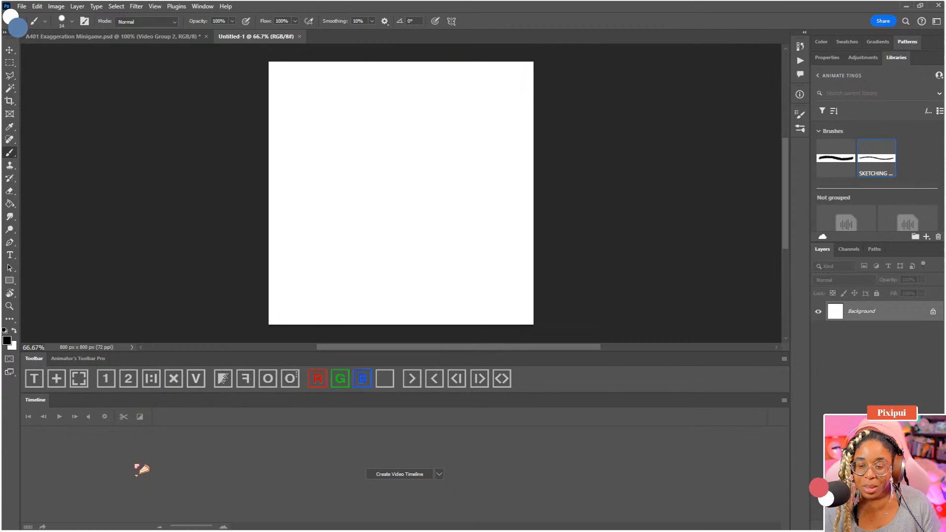
key("super")
type("sti")
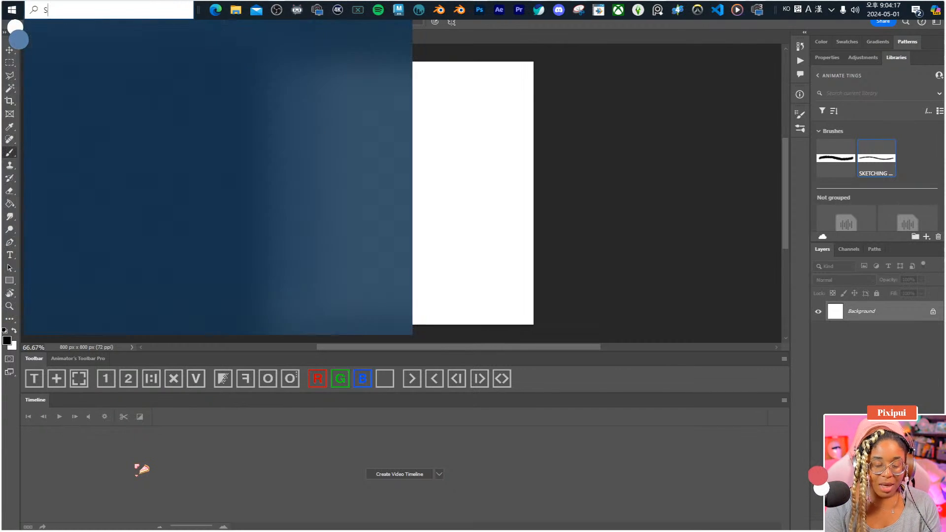
key("Return")
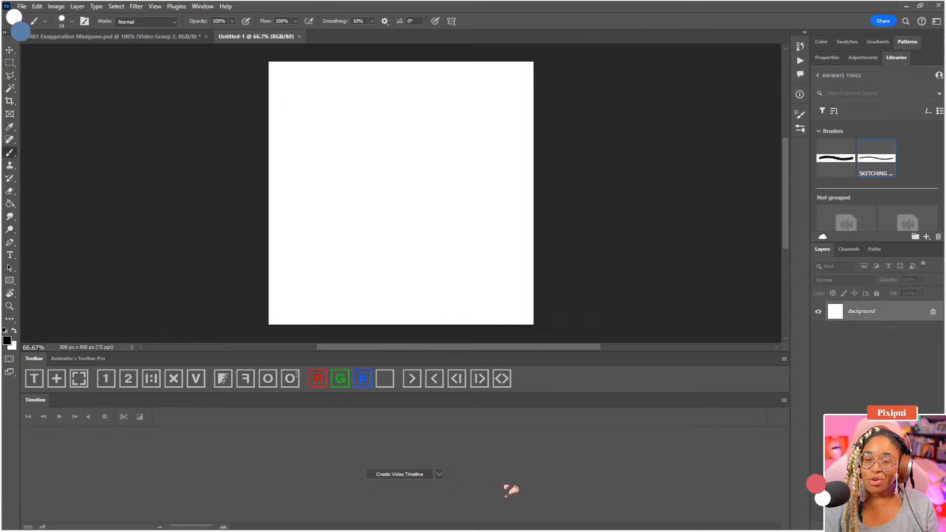
Step: Convert the locked Background into a regular editable layer with the default settings
double_click(895, 318)
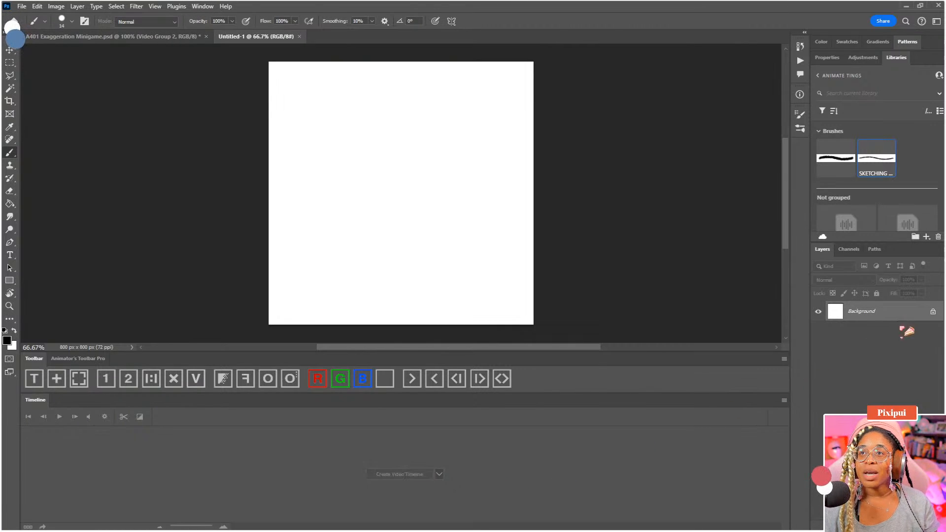
key("Return")
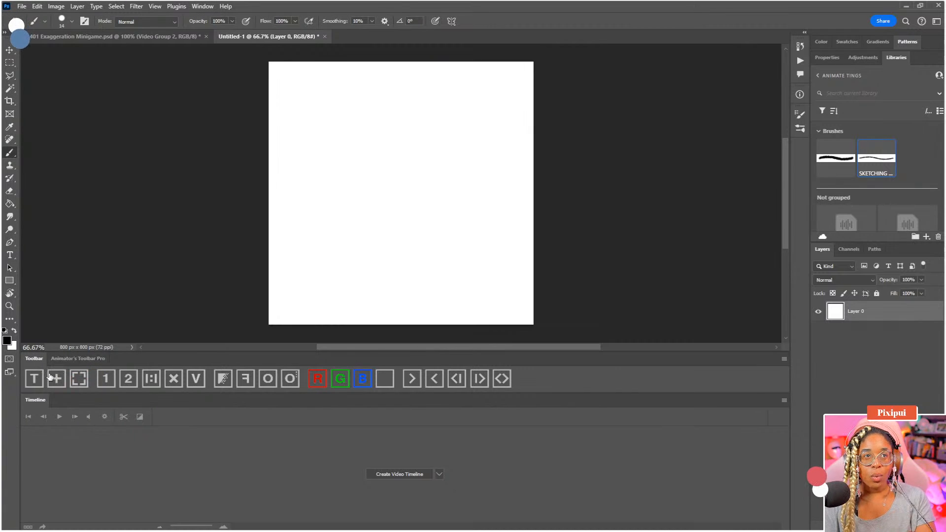
left_click(188, 9)
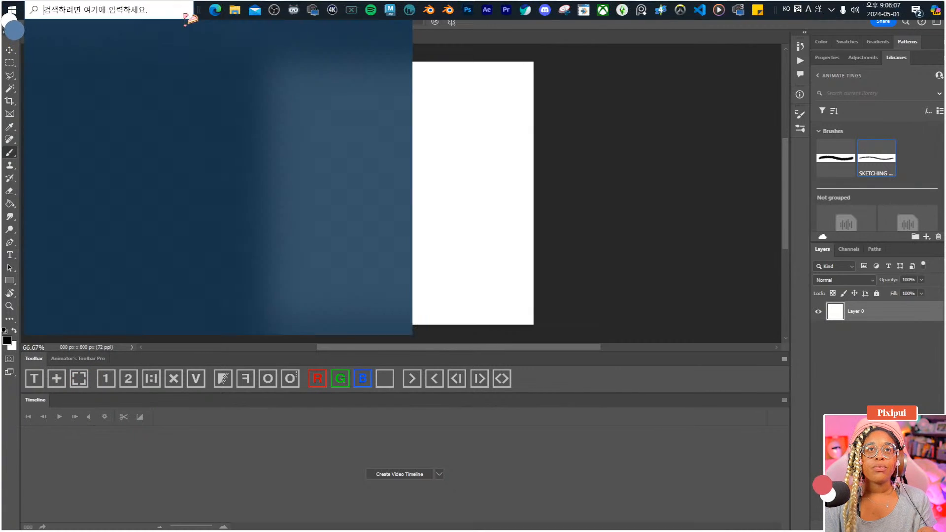
left_click(638, 153)
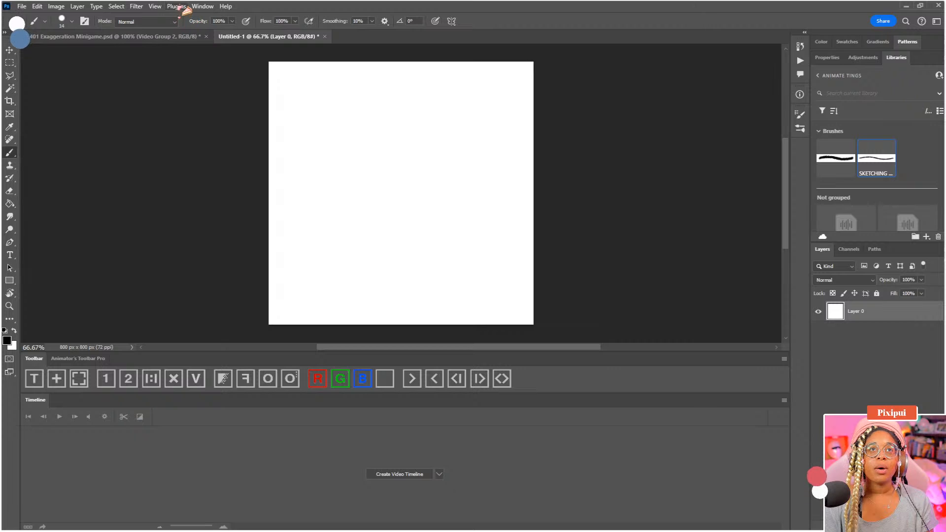
left_click(178, 7)
mouse_move(210, 52)
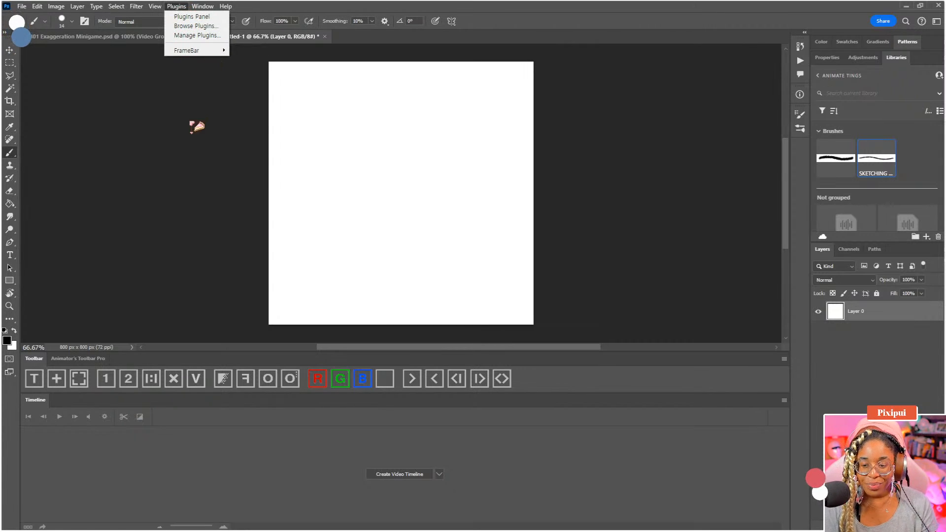
left_click(172, 210)
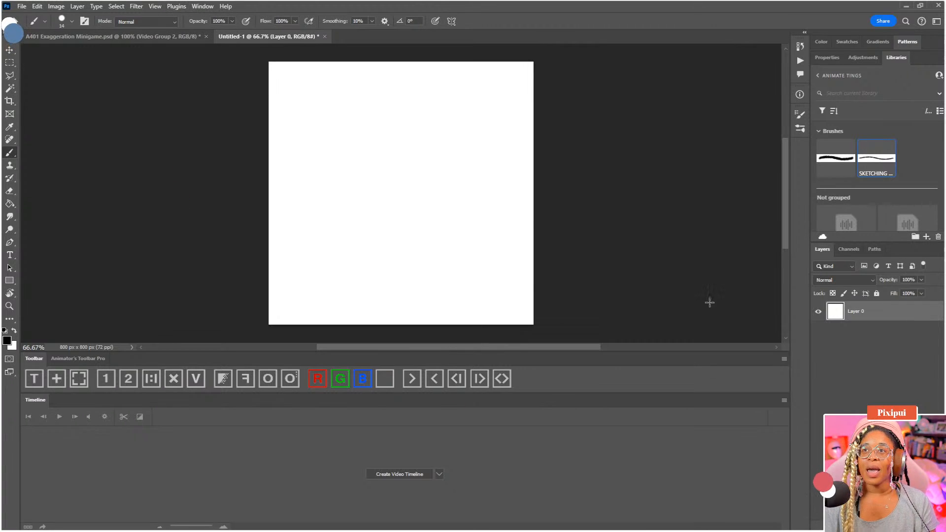
Step: Create a video timeline for the document instead of a frame animation
left_click(440, 475)
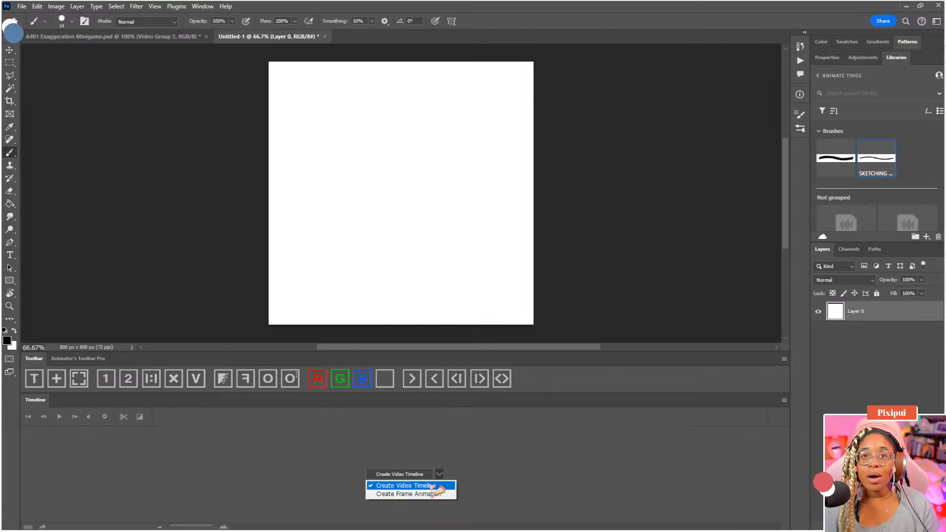
left_click(423, 486)
left_click(423, 476)
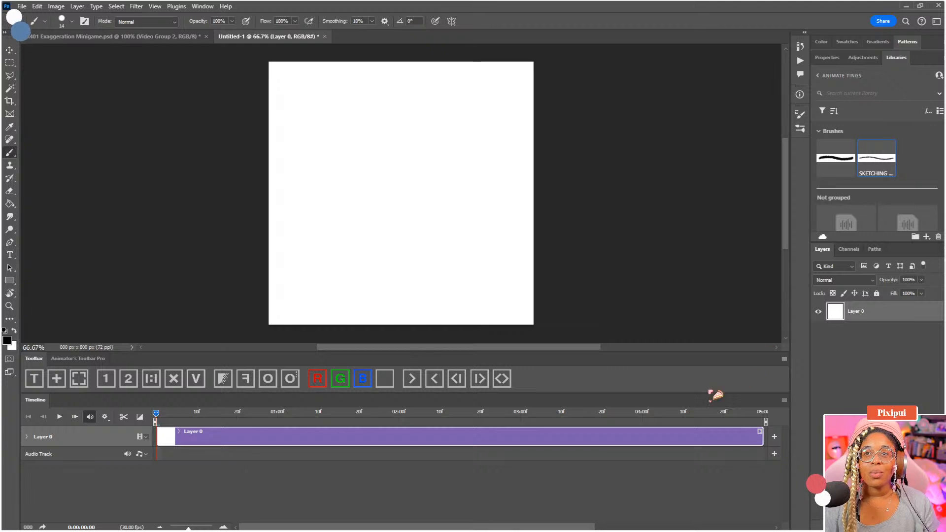
key("v")
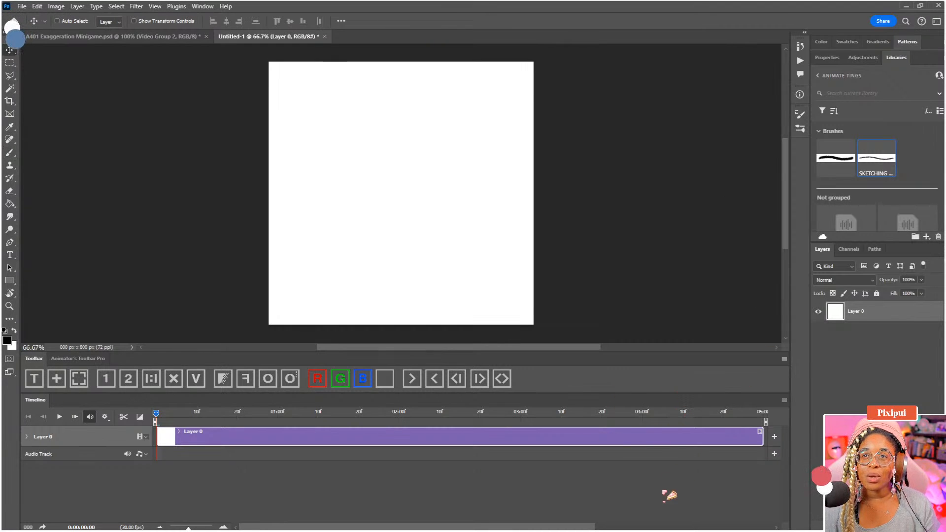
left_click(606, 490)
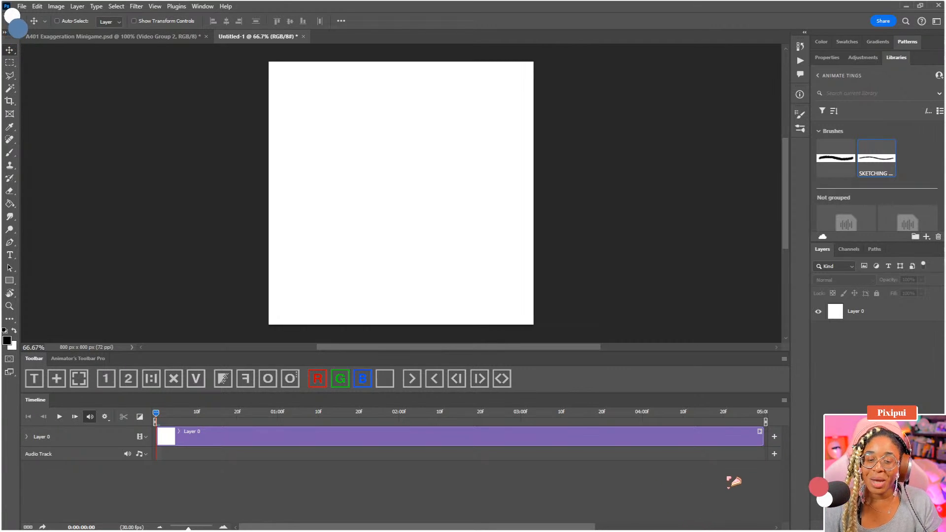
left_click(850, 316)
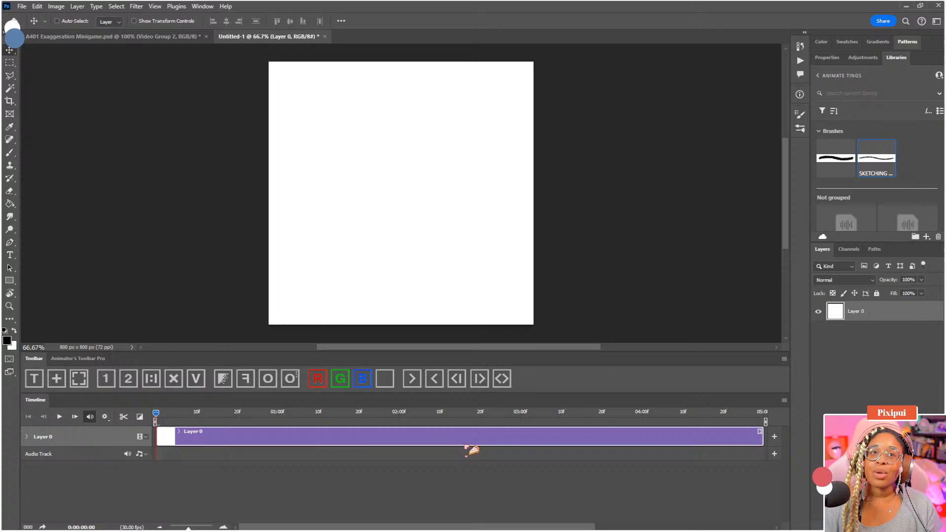
left_click(200, 482)
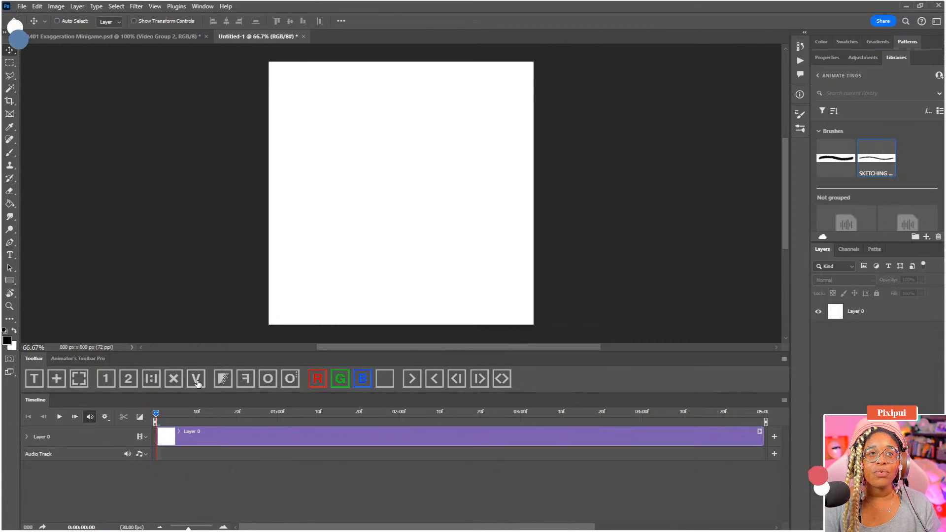
left_click(157, 440)
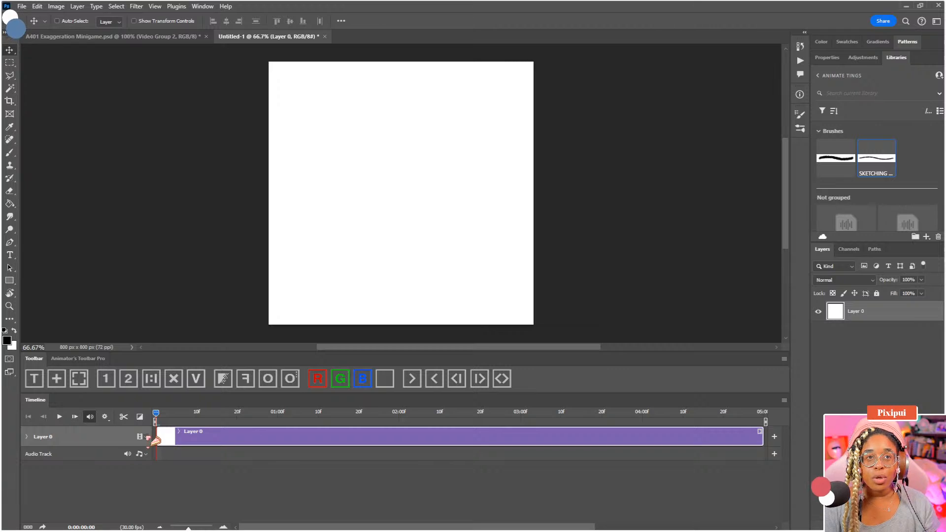
left_click(149, 438)
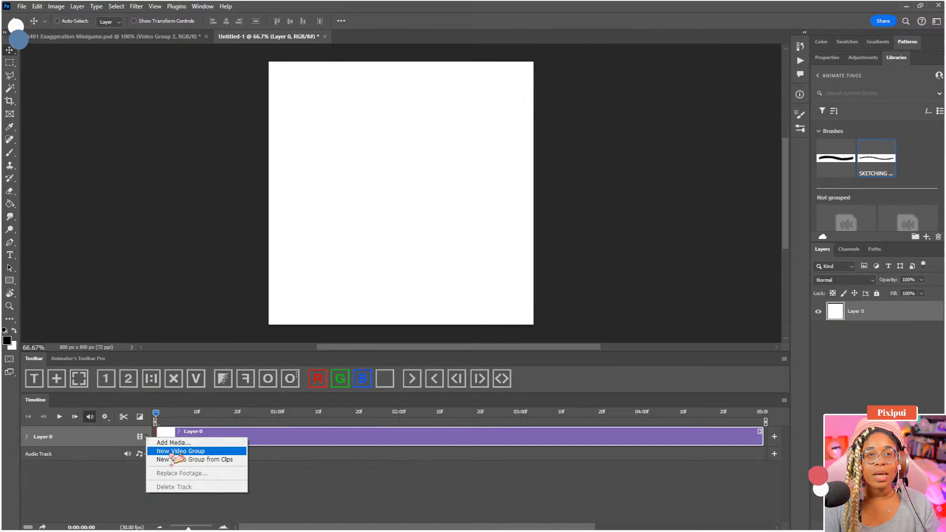
left_click(133, 485)
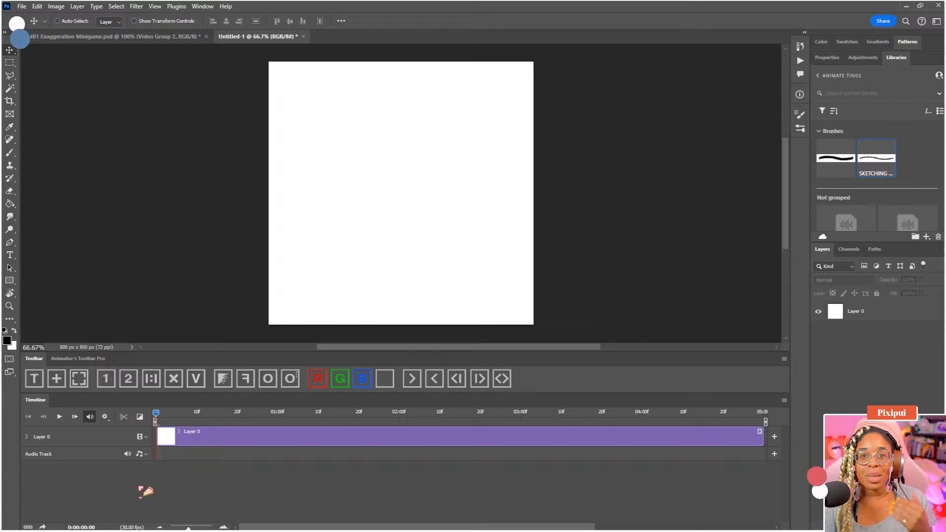
left_click(145, 454)
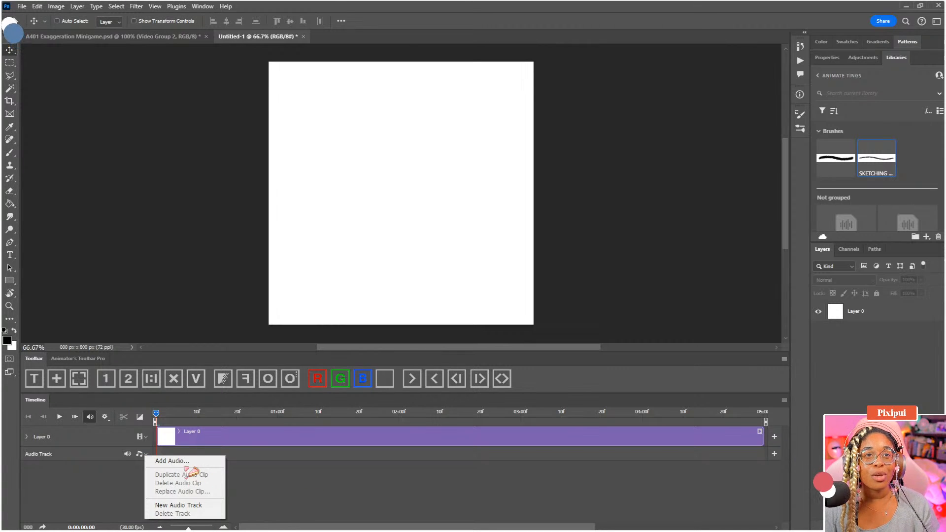
left_click(294, 497)
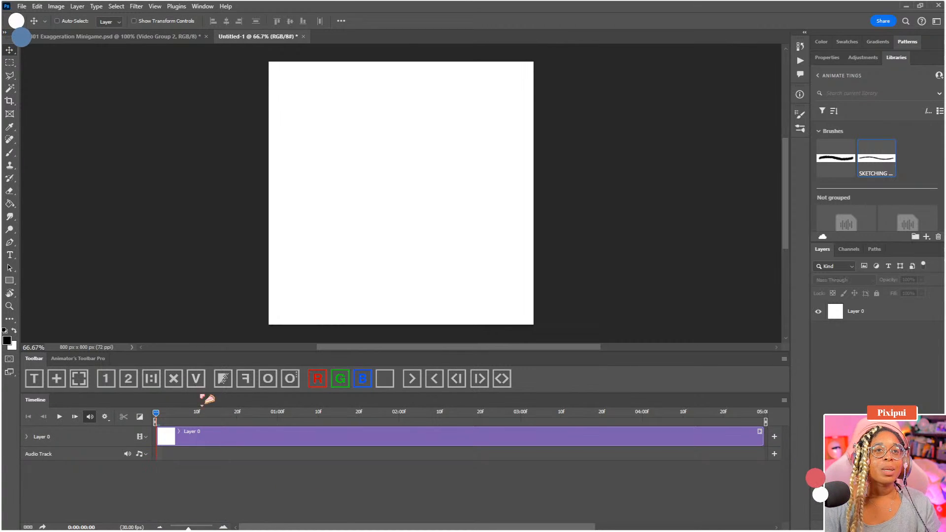
Step: Add a new video group above Layer 0 and name it "smiley body"
double_click(863, 307)
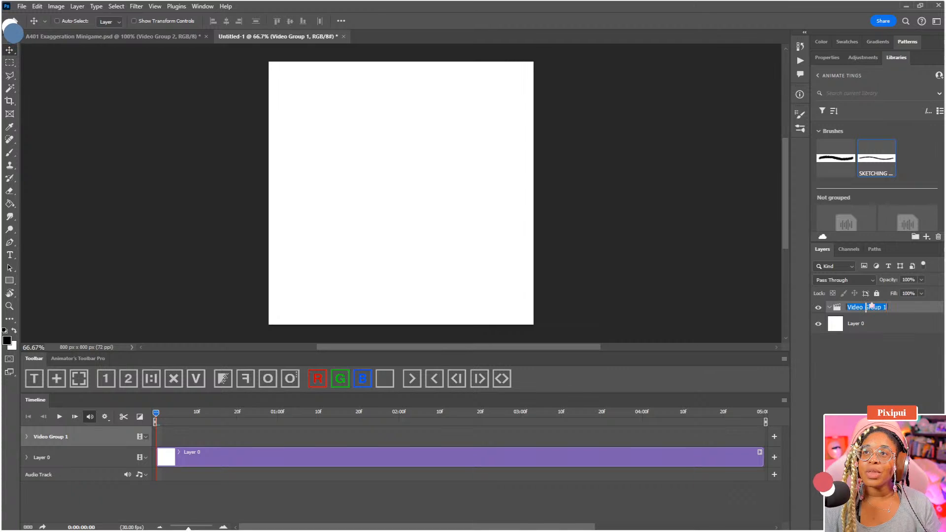
type("sm")
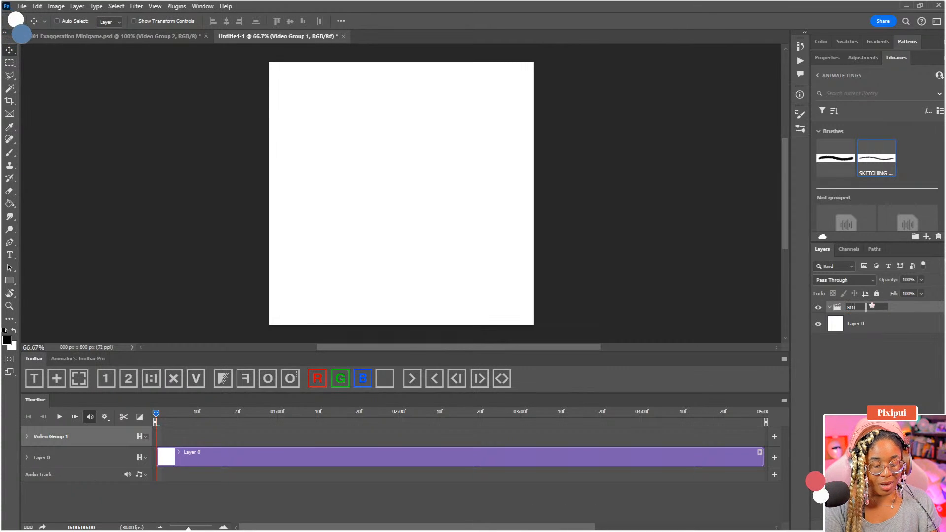
type("iley body")
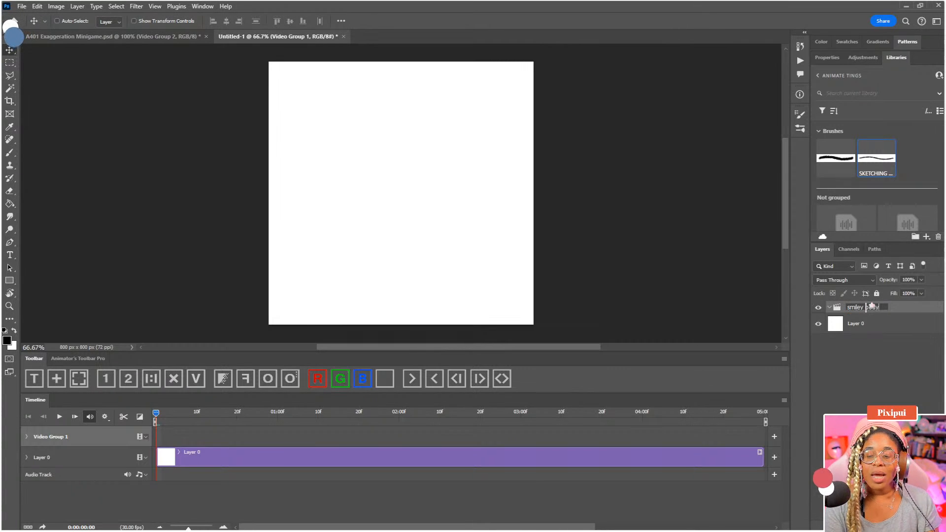
key("Return")
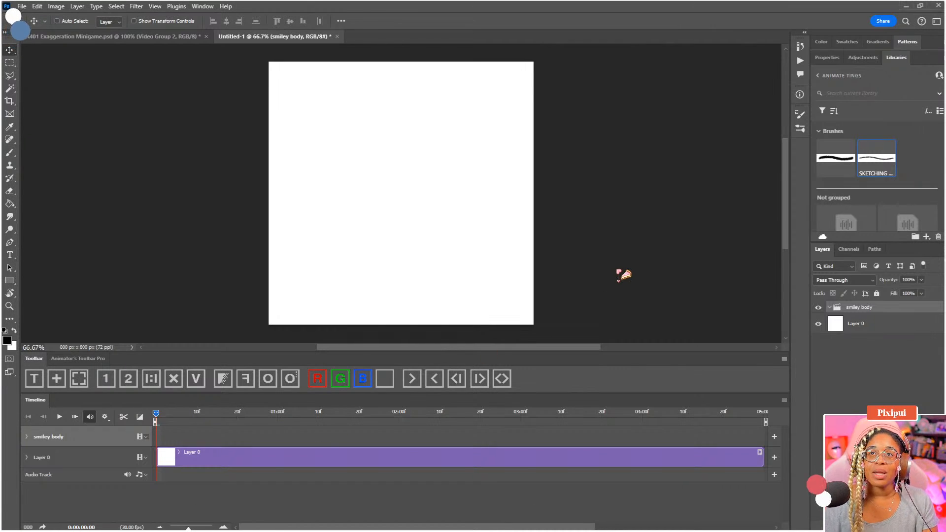
Step: Add a two-frame drawing layer to the smiley body group and extend its clip to the 02:00 mark, with the Brush tool active
key("b")
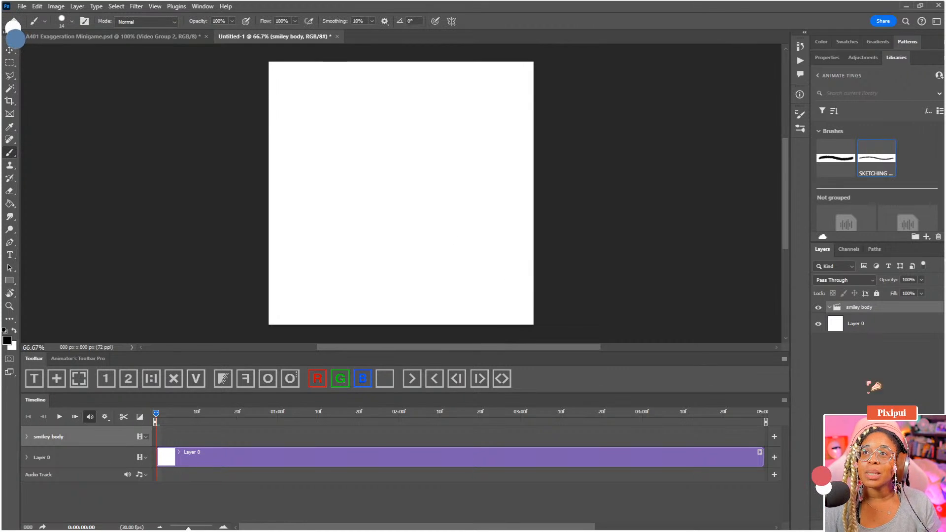
left_click(123, 381)
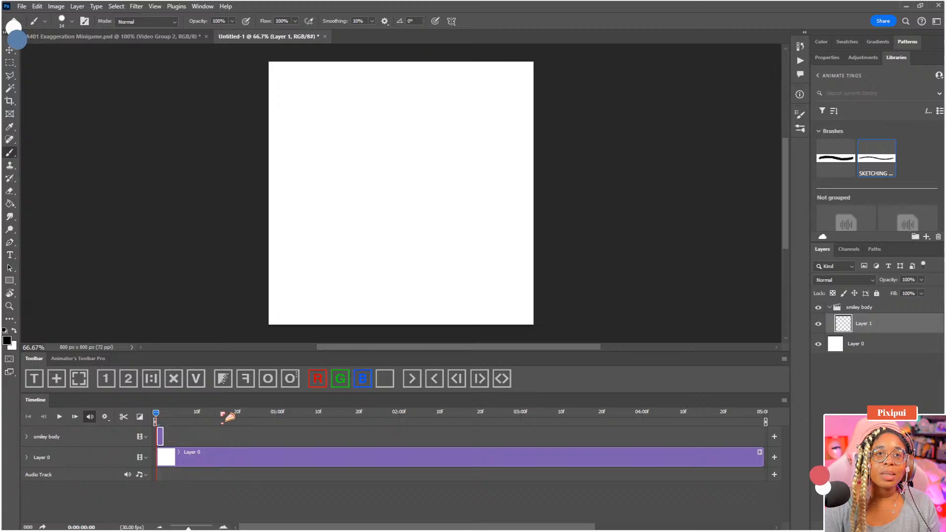
left_click(314, 414)
left_click_drag(318, 434, 399, 412)
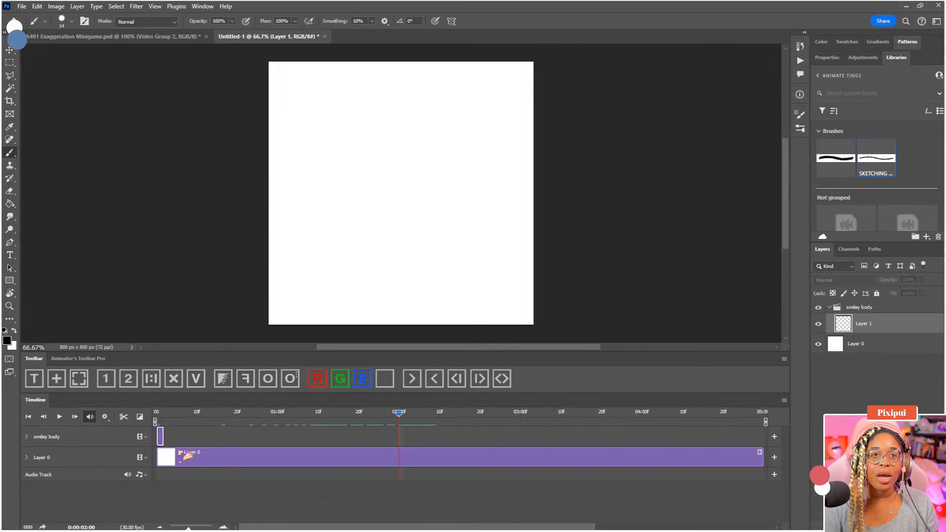
left_click_drag(166, 439, 397, 438)
Step: Split the Layer 0 background clip at the 02:00 mark and delete the leftover part after it
left_click(405, 465)
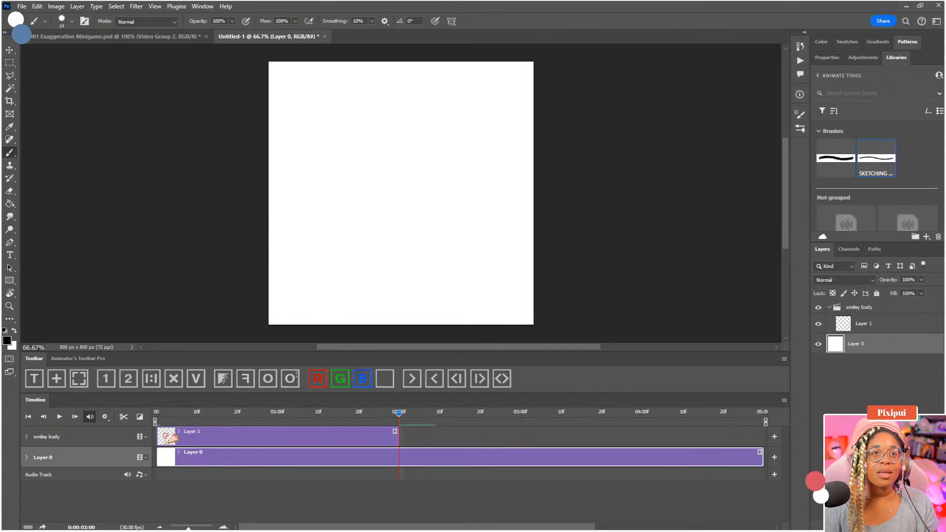
left_click(123, 416)
left_click(453, 490)
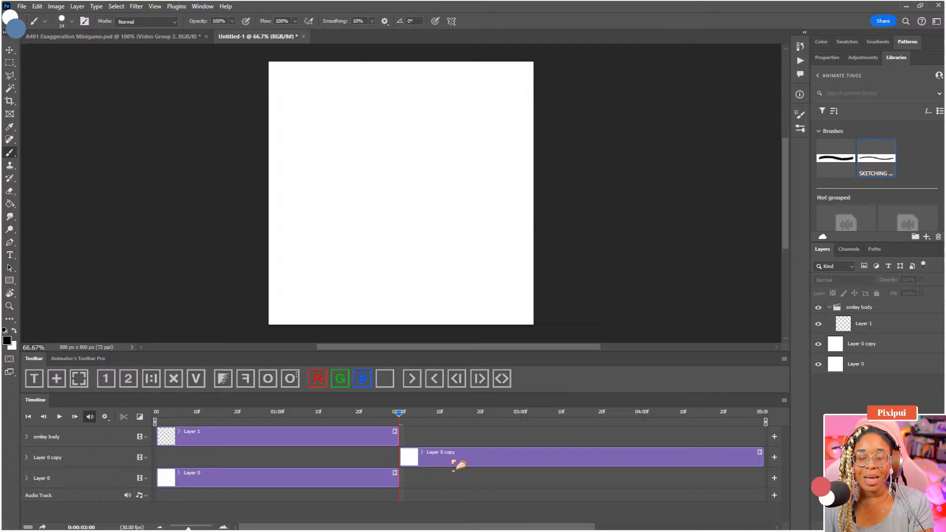
left_click_drag(456, 460, 459, 476)
key("Delete")
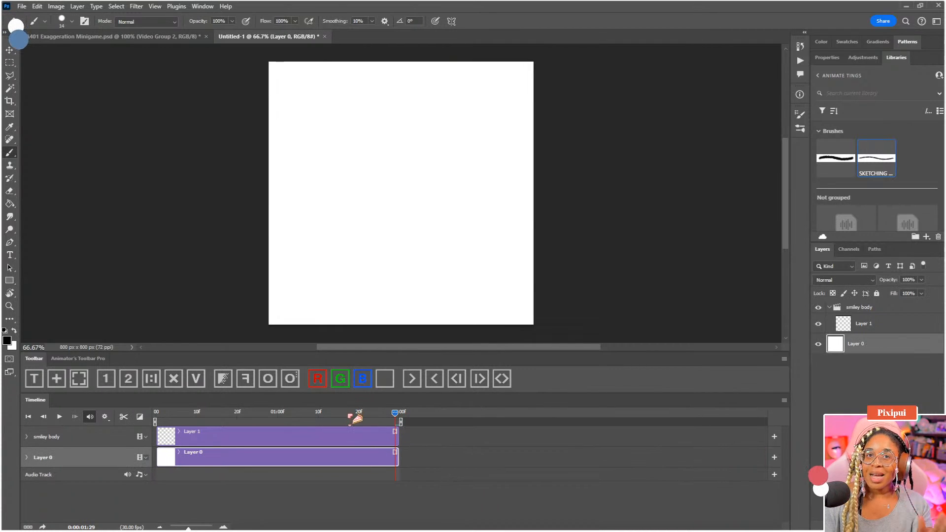
Step: Return the playhead to the first frame and select Layer 1 in the smiley body group for drawing
left_click_drag(348, 415, 144, 401)
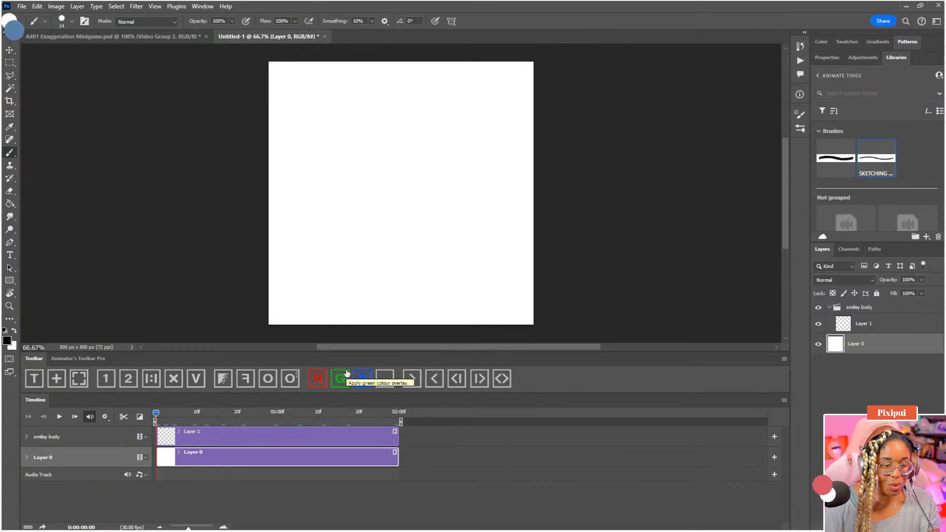
left_click(867, 324)
Step: Try test strokes on Layer 1 with the Hard Round brush at 45 px and a smaller size, undoing each stroke
right_click(449, 192)
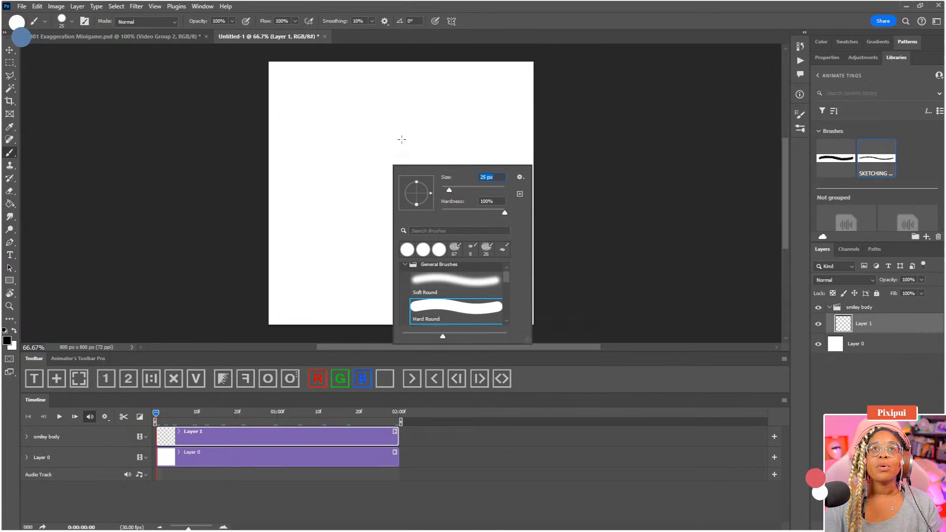
left_click_drag(450, 191, 454, 191)
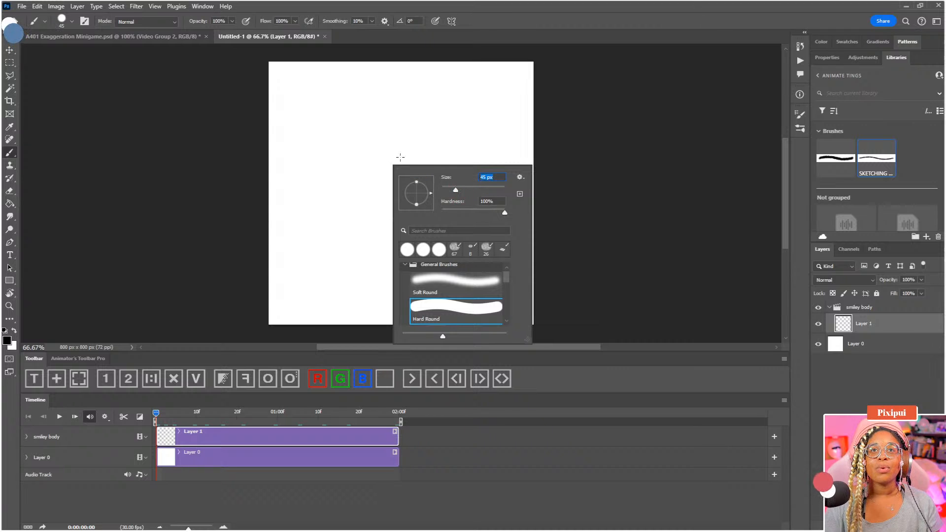
left_click_drag(380, 138, 347, 177)
key("ctrl+z")
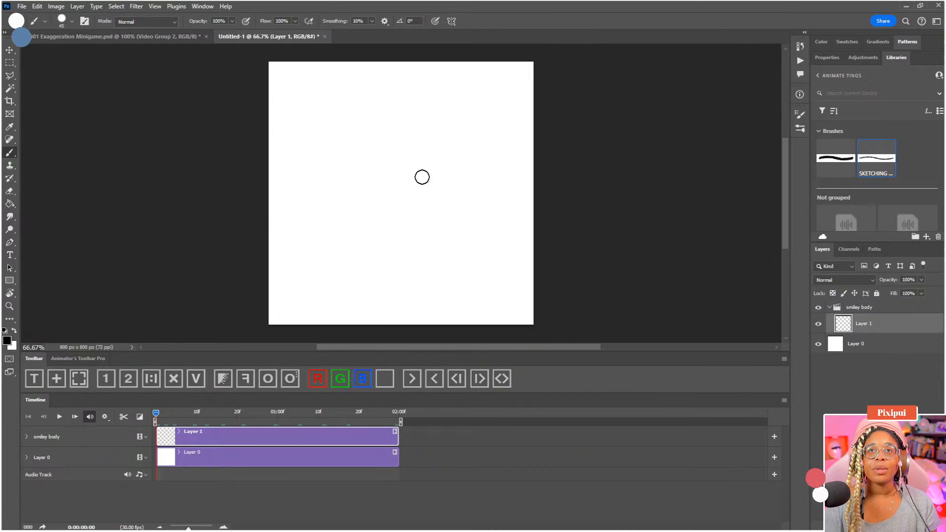
right_click(426, 176)
left_click_drag(489, 198, 481, 198)
mouse_move(391, 153)
left_mouse_down()
mouse_move(368, 286)
mouse_move(418, 157)
left_mouse_up()
key("ctrl+z")
Step: Set the Hard Round brush size to 14 px
right_click(435, 199)
left_click_drag(489, 224, 475, 225)
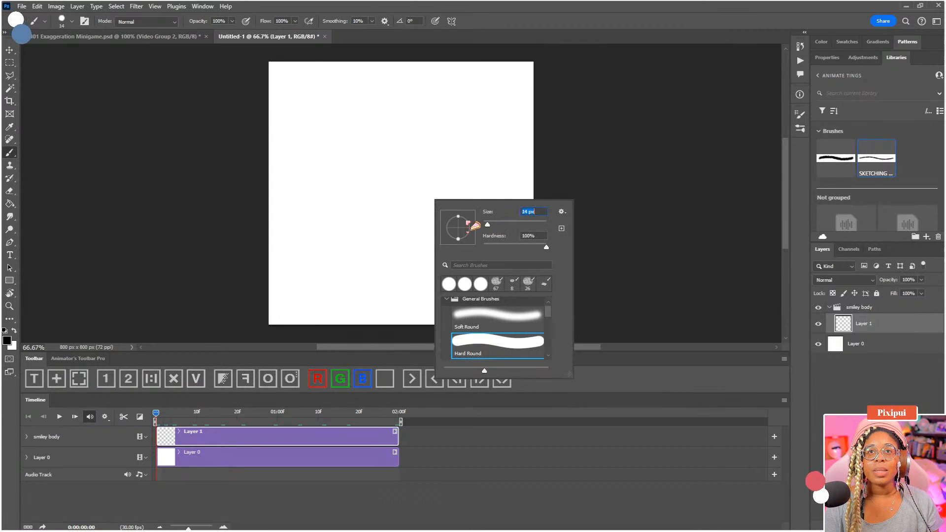
Step: Draw a round head outline below the middle of the canvas on Layer 1, undoing unwanted strokes
mouse_move(397, 163)
left_mouse_down()
mouse_move(435, 257)
mouse_move(398, 163)
mouse_move(363, 188)
mouse_move(381, 165)
mouse_move(458, 217)
mouse_move(391, 161)
left_mouse_up()
key("ctrl+z")
key("ctrl+z")
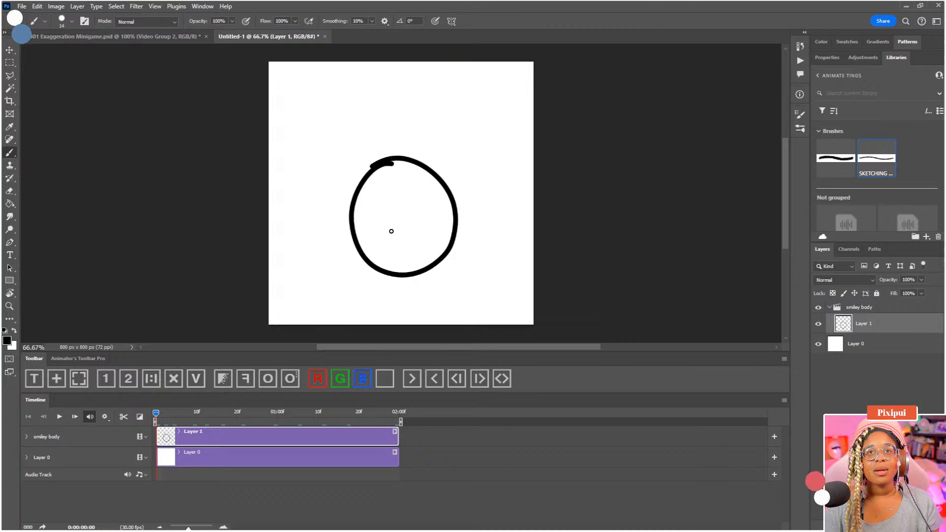
Step: Move the head outline slightly up towards the canvas centre and rotate it about a quarter turn counterclockwise
key("v")
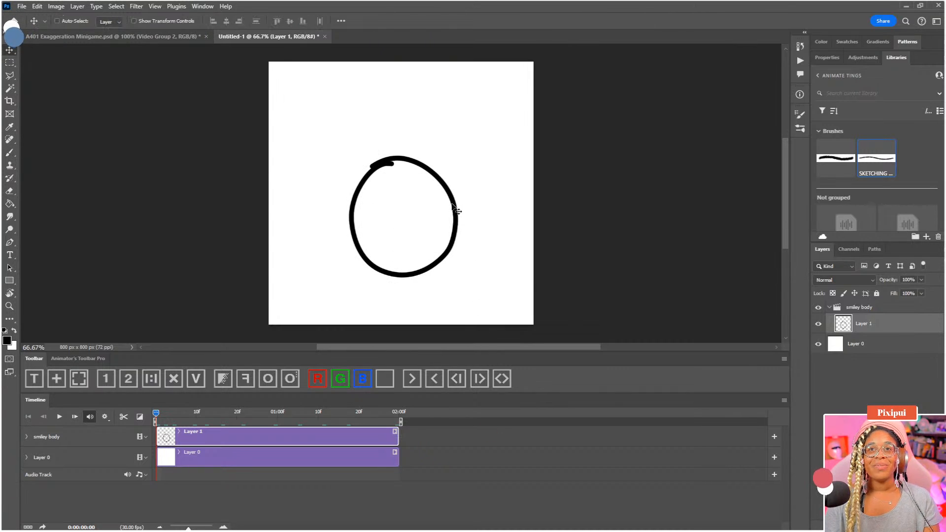
mouse_move(457, 225)
left_mouse_down()
mouse_move(457, 202)
mouse_move(449, 210)
left_mouse_up()
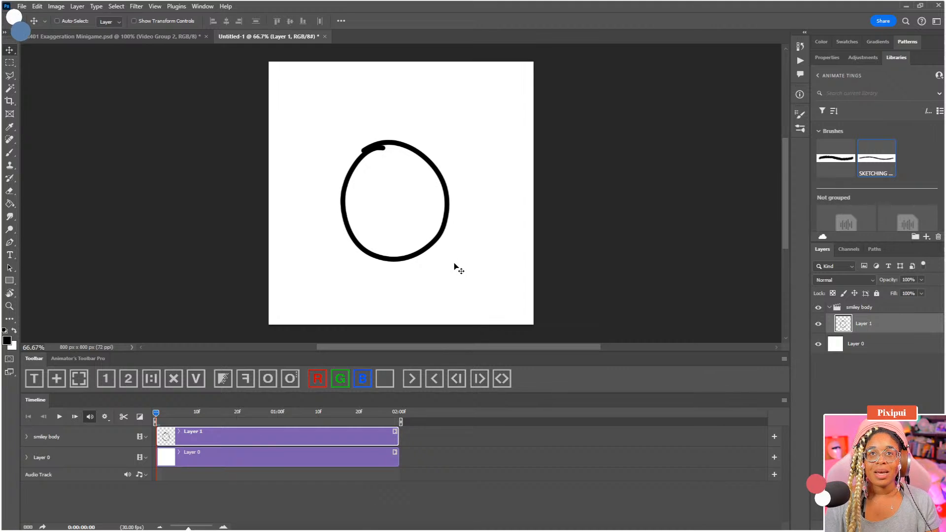
key("ctrl+t")
left_click_drag(489, 134, 392, 202)
key("Return")
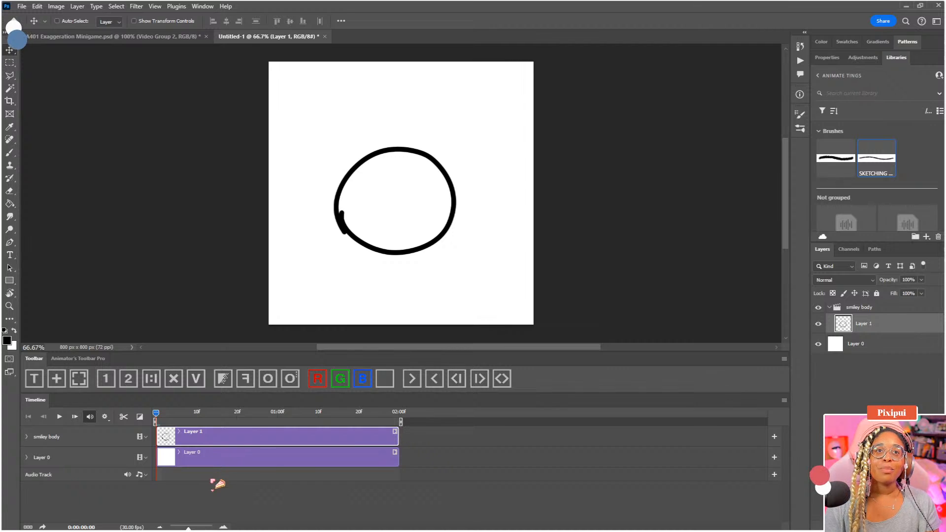
Step: Deselect the layer, preview the timeline playback and return the playhead to the first frame
left_click(216, 507)
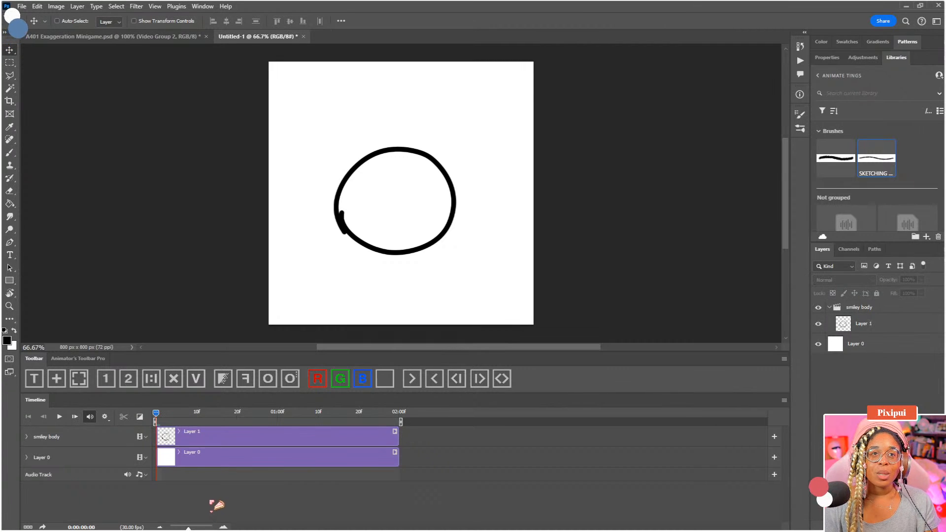
left_click(169, 418)
left_click(59, 416)
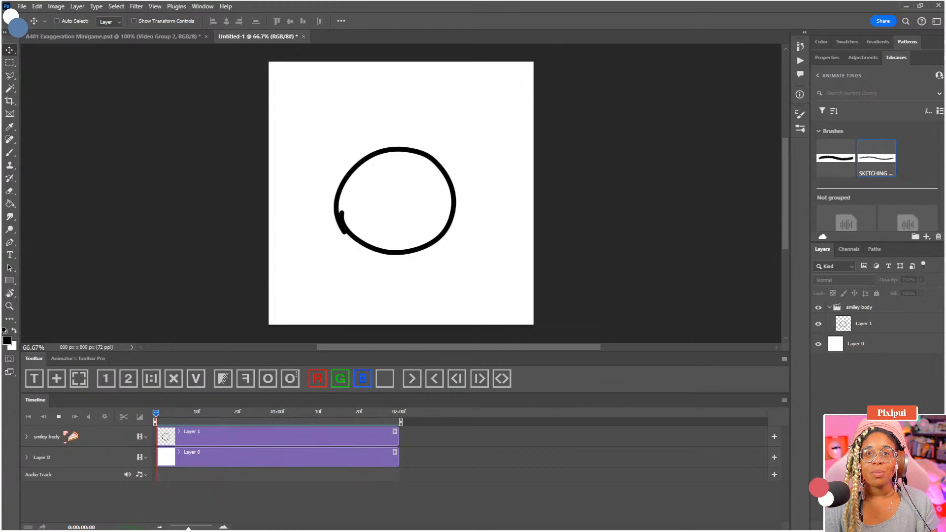
left_click(58, 418)
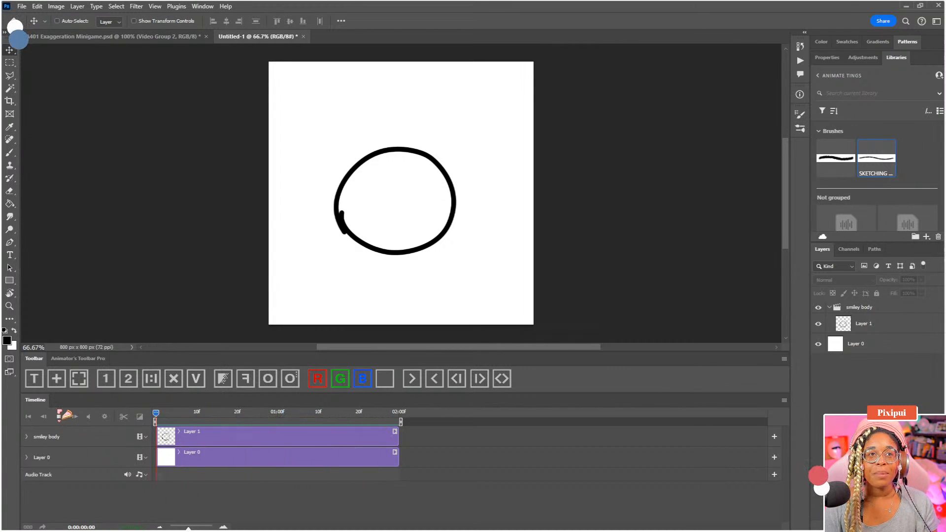
left_click(59, 416)
left_click_drag(193, 412, 155, 413)
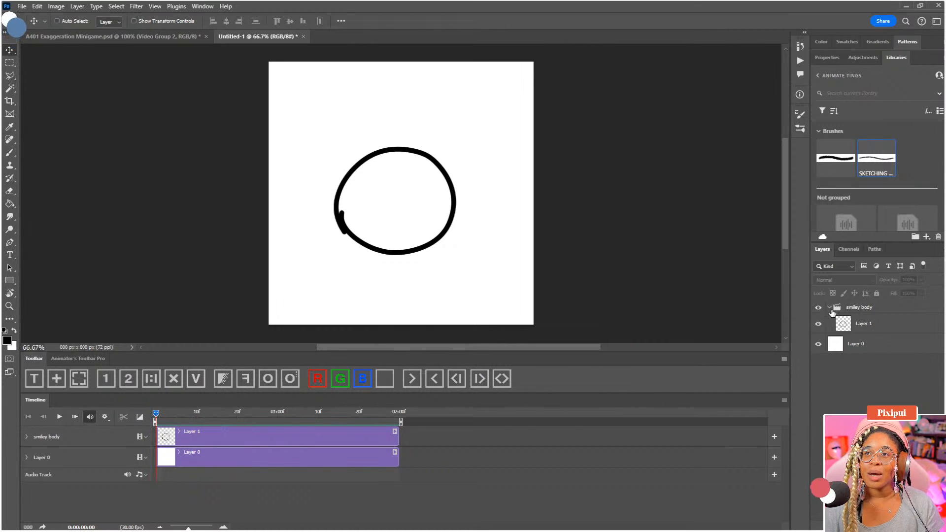
Step: Collapse the smiley body group and add a new video group above it named Surprise
left_click(830, 307)
left_click(850, 309)
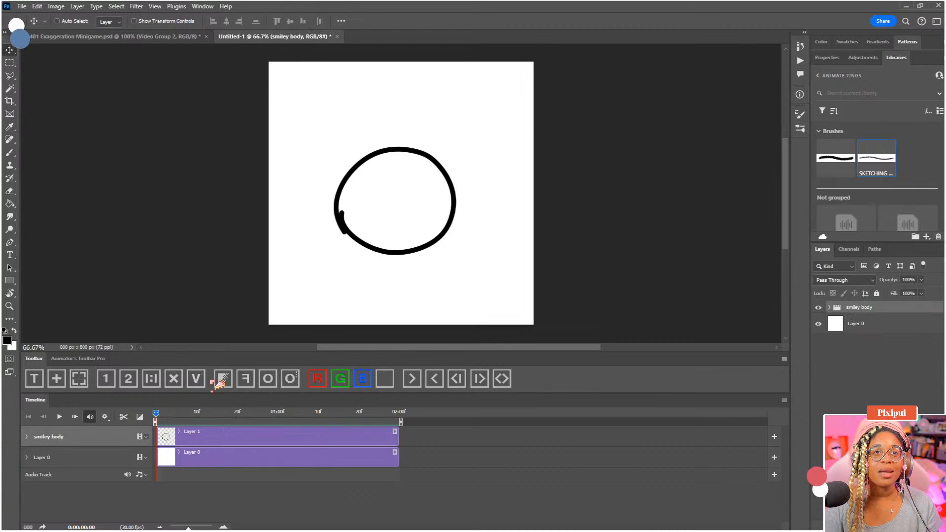
left_click(195, 378)
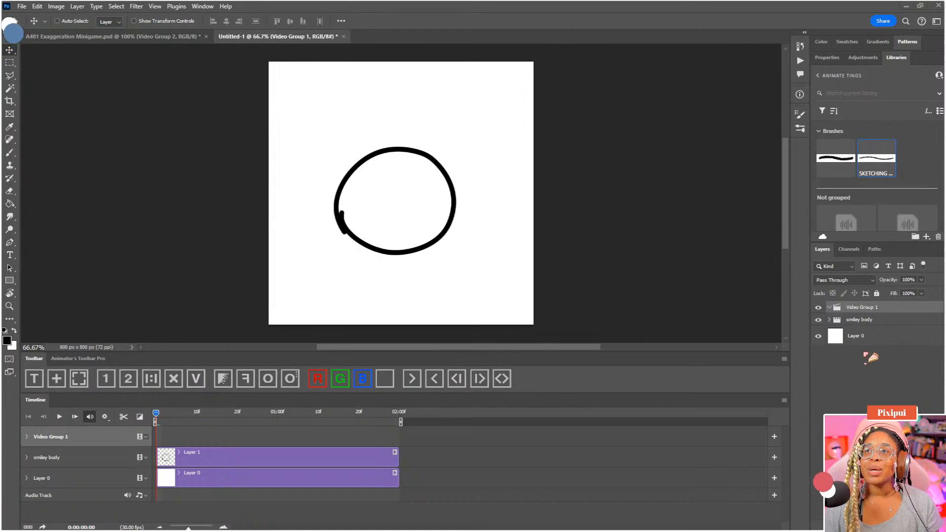
double_click(861, 307)
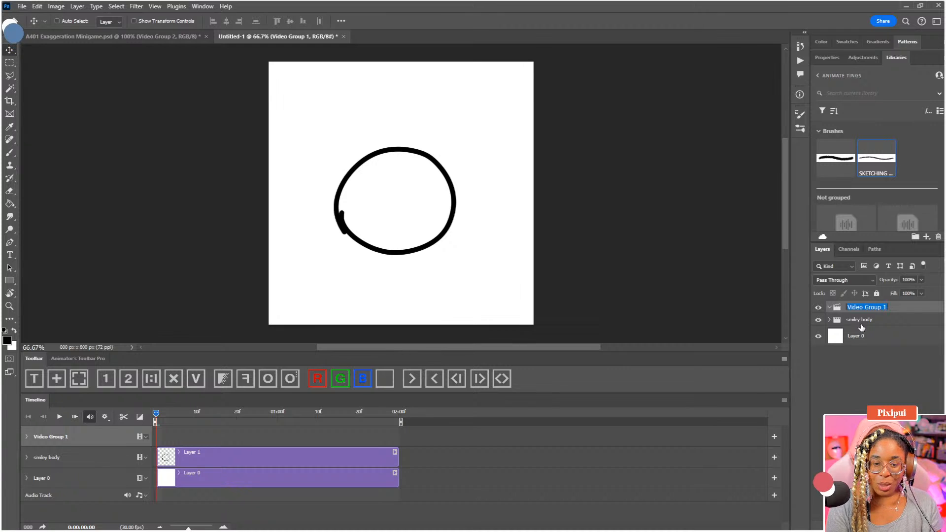
type("Surprise")
key("Return")
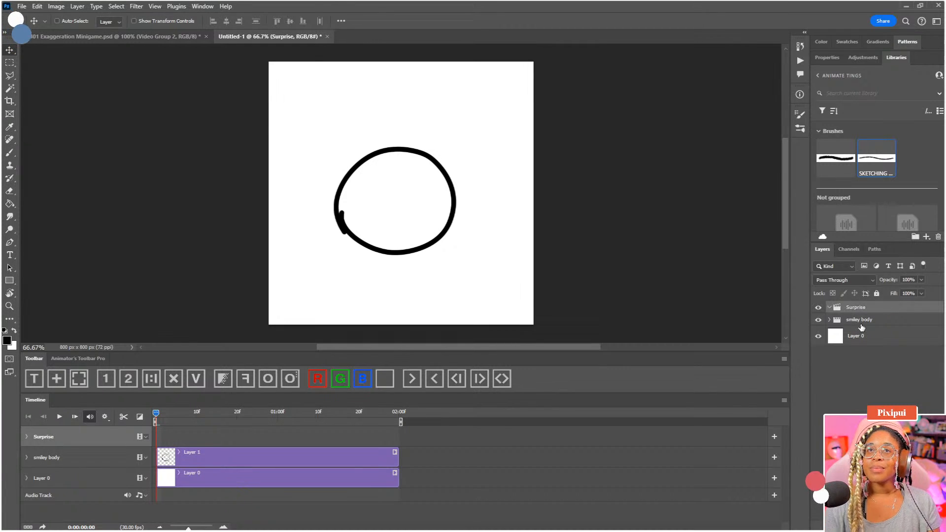
Step: Add a new drawing layer to the Surprise group and extend its clip to the 02:00 mark
key("b")
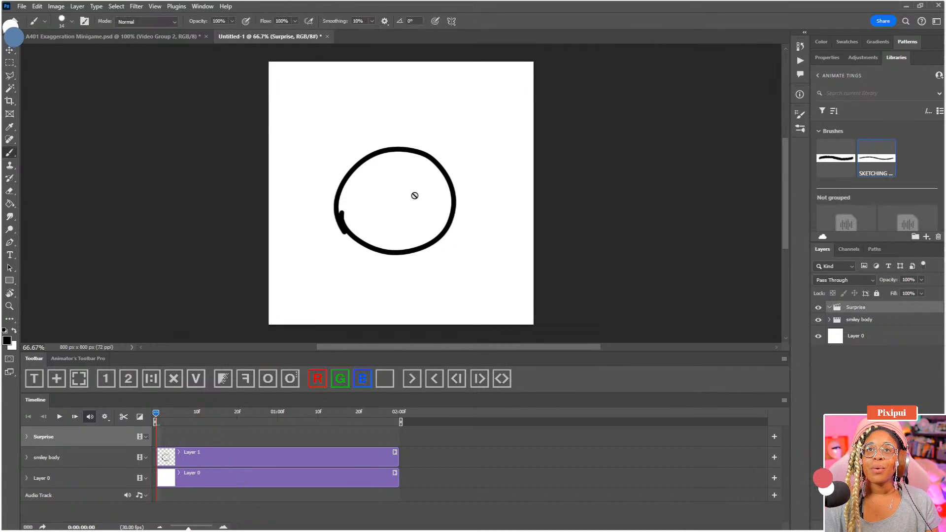
left_click(129, 382)
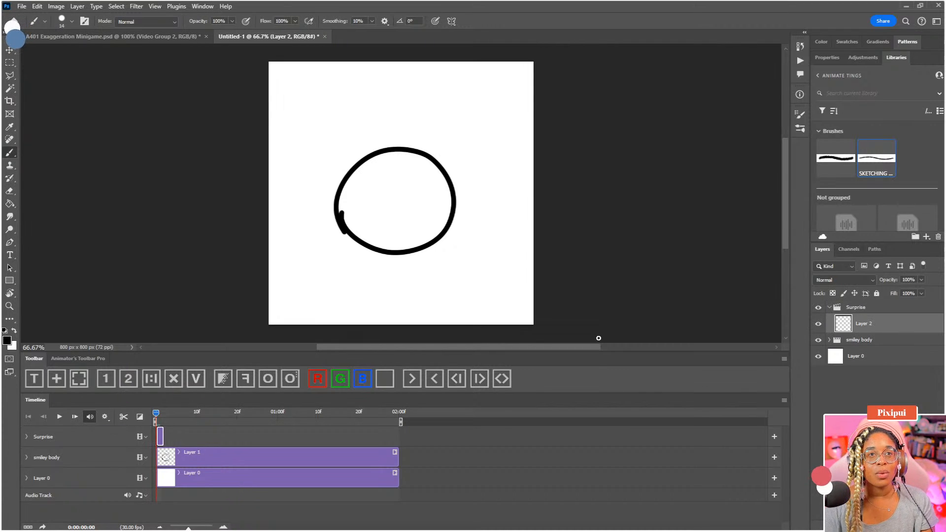
left_click_drag(164, 437, 398, 437)
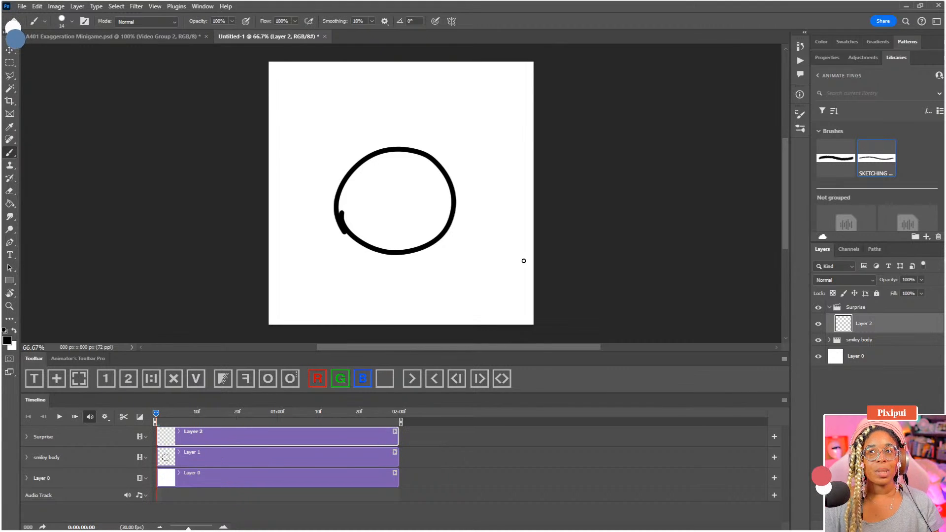
Step: Set the Hard Round brush size to 10 px
right_click(418, 219)
left_click(499, 222)
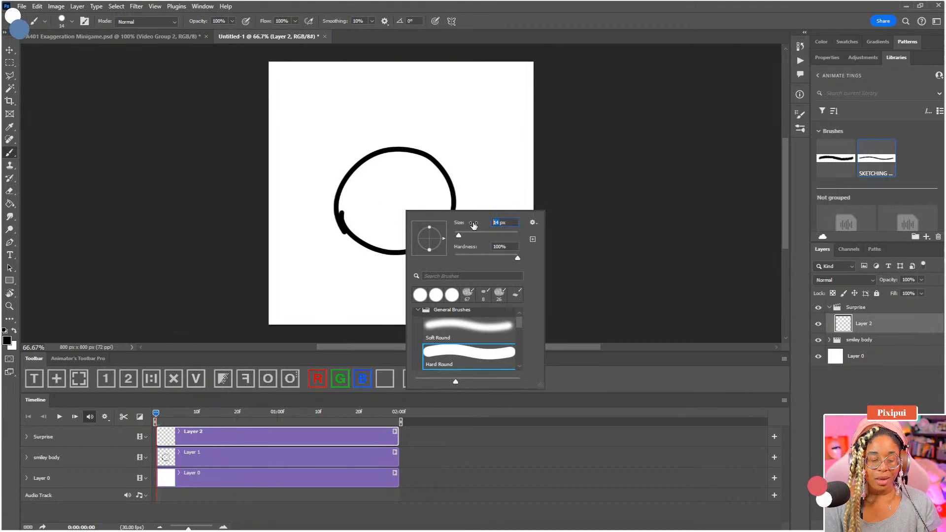
type("10")
key("Return")
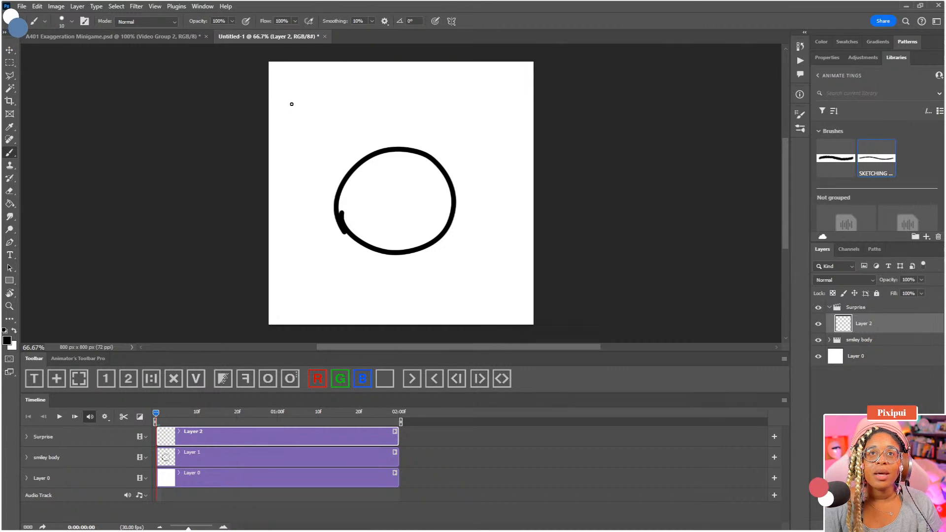
mouse_move(293, 88)
left_mouse_down()
mouse_move(294, 112)
mouse_move(310, 134)
left_mouse_up()
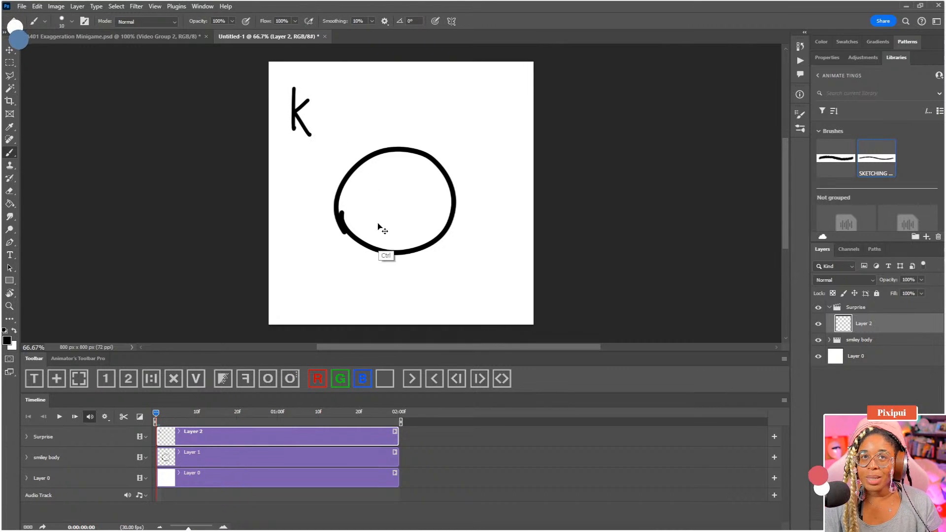
key("ctrl+alt+z")
key("ctrl+alt+z")
key("ctrl+alt+z")
key("ctrl+alt+z")
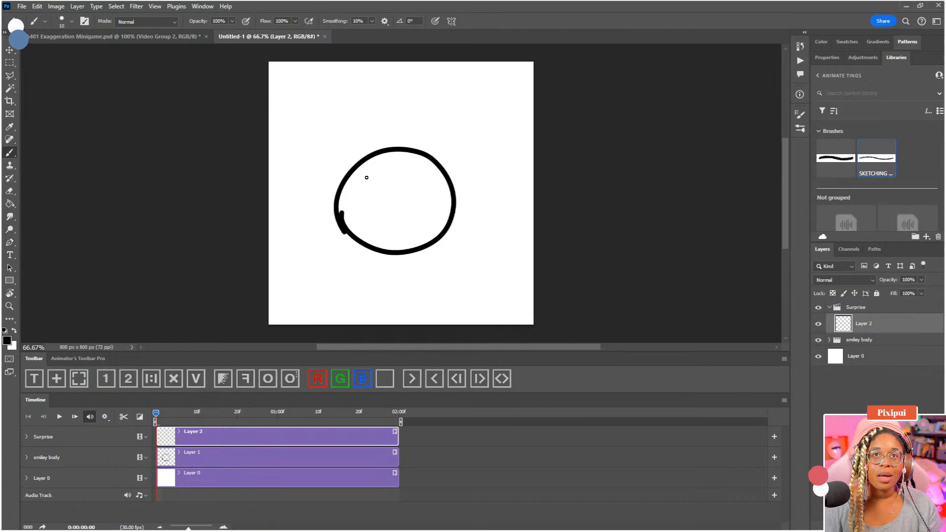
Step: Draw two oval eyes with dot pupils inside the head outline on Layer 2 of the Surprise group
mouse_move(374, 175)
left_mouse_down()
mouse_move(370, 209)
mouse_move(387, 200)
mouse_move(381, 178)
mouse_move(356, 200)
mouse_move(386, 204)
mouse_move(422, 184)
mouse_move(418, 220)
mouse_move(421, 183)
left_mouse_up()
key("ctrl+alt+z")
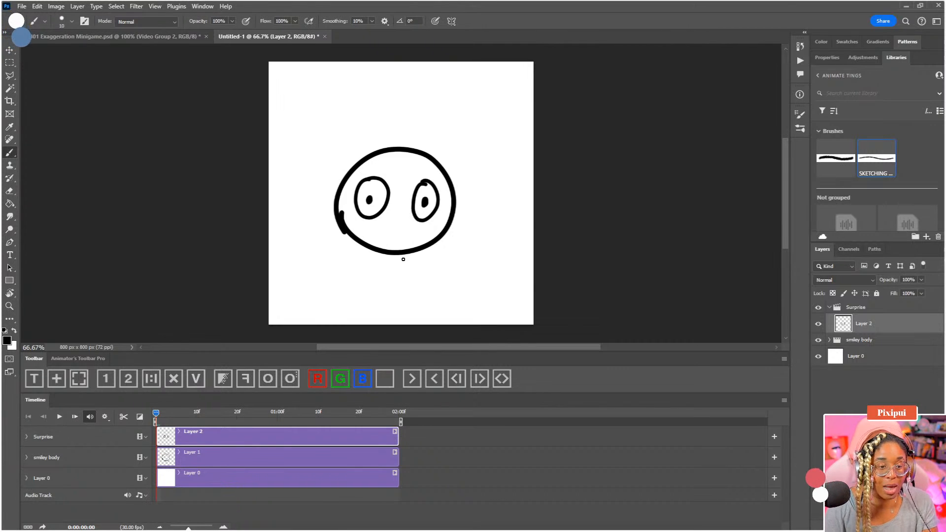
Step: Expand the smiley body group and select its Layer 1 for drawing
left_click(833, 345)
left_click(829, 339)
left_click(857, 355)
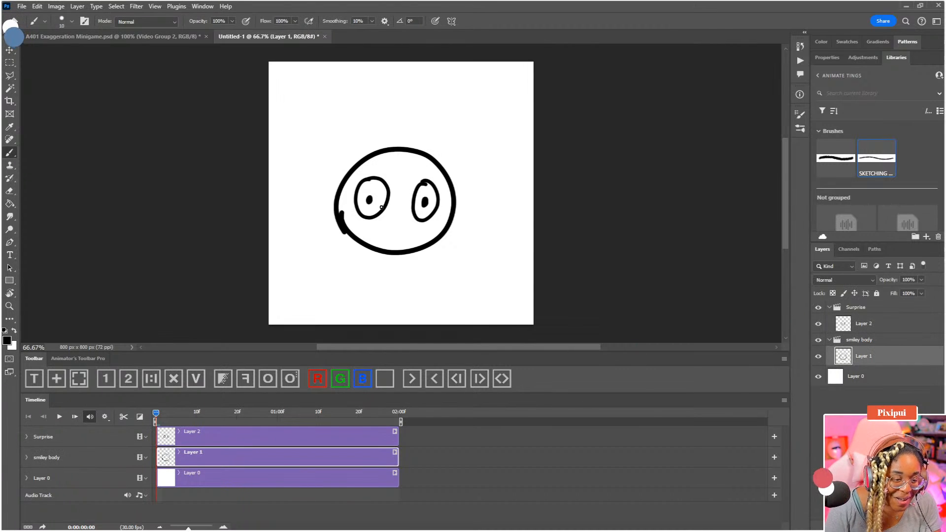
mouse_move(337, 224)
left_mouse_down()
mouse_move(321, 140)
mouse_move(371, 103)
mouse_move(416, 117)
mouse_move(448, 111)
mouse_move(456, 138)
mouse_move(483, 159)
mouse_move(480, 212)
left_mouse_up()
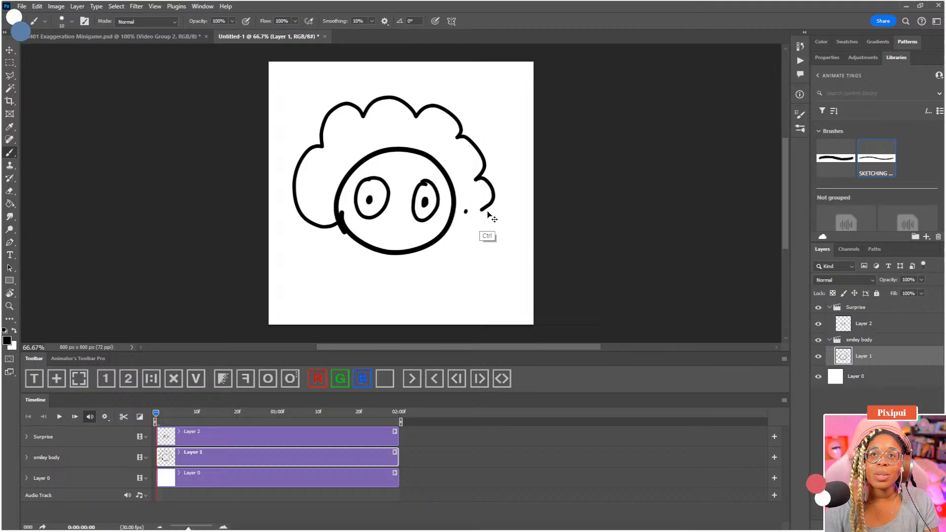
key("ctrl+z")
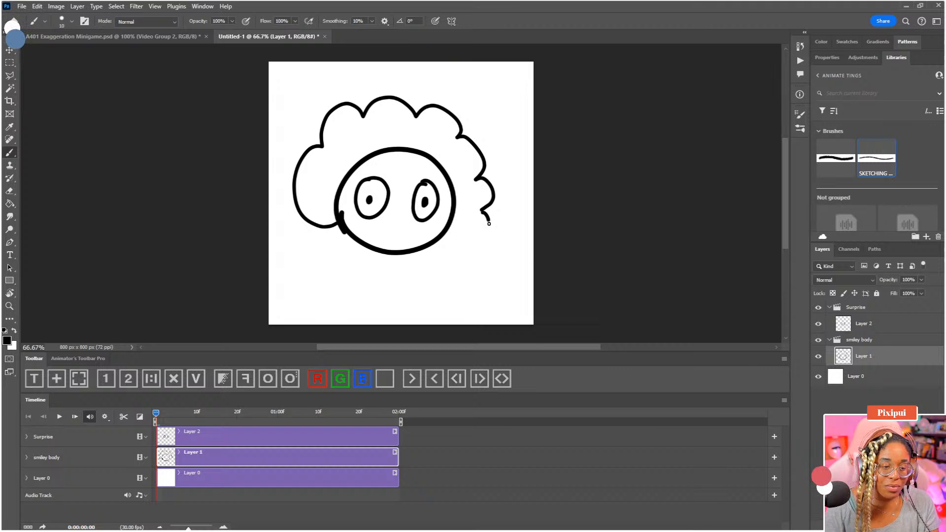
left_click_drag(489, 224, 471, 225)
key("ctrl+z")
key("ctrl+z")
key("ctrl+z")
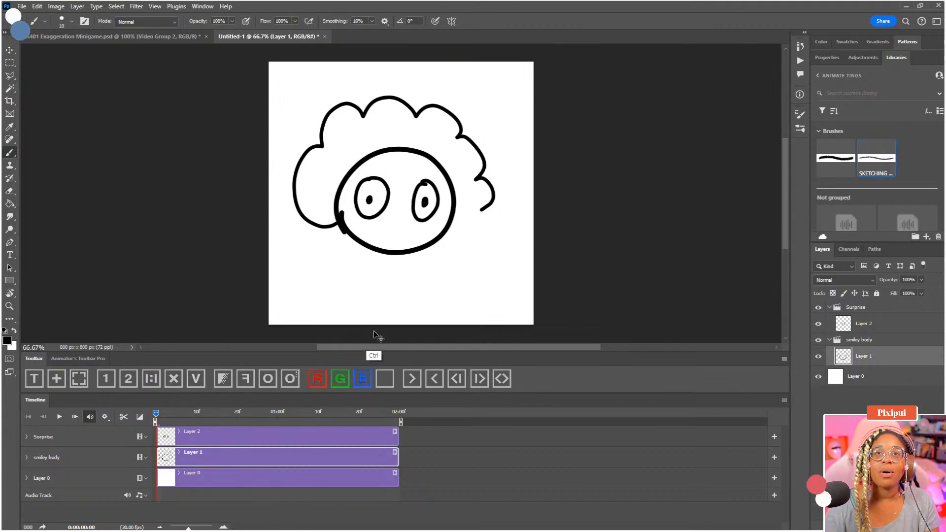
key("ctrl+shift+z")
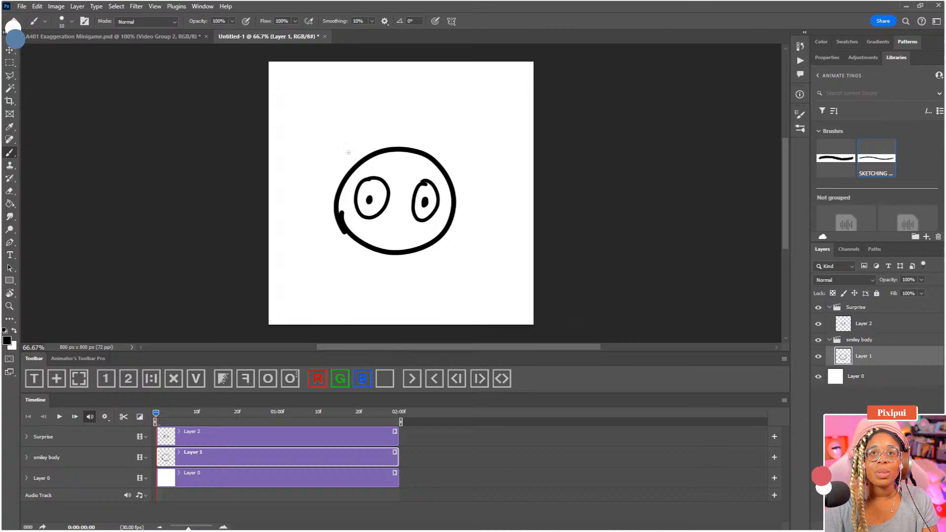
Step: Draw a small scalloped tuft on each side of the head on Layer 1
mouse_move(346, 173)
left_mouse_down()
mouse_move(320, 159)
mouse_move(318, 206)
mouse_move(337, 212)
left_mouse_up()
mouse_move(449, 173)
left_mouse_down()
mouse_move(468, 179)
mouse_move(477, 200)
mouse_move(456, 216)
left_mouse_up()
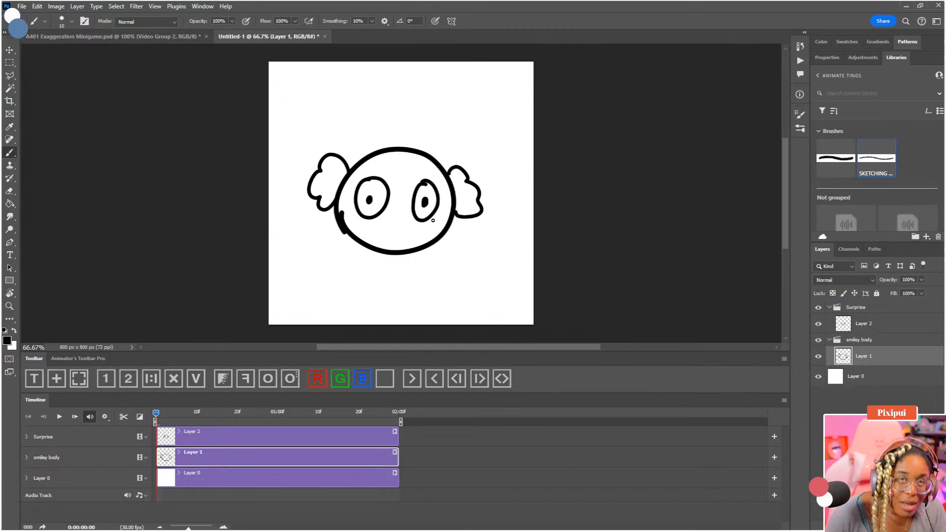
Step: Draw a small round nose between and just below the eyes, filled black with a white highlight, redoing unsatisfactory strokes
mouse_move(394, 204)
left_mouse_down()
mouse_move(407, 218)
mouse_move(397, 203)
mouse_move(390, 214)
mouse_move(397, 202)
left_mouse_up()
key("ctrl+z")
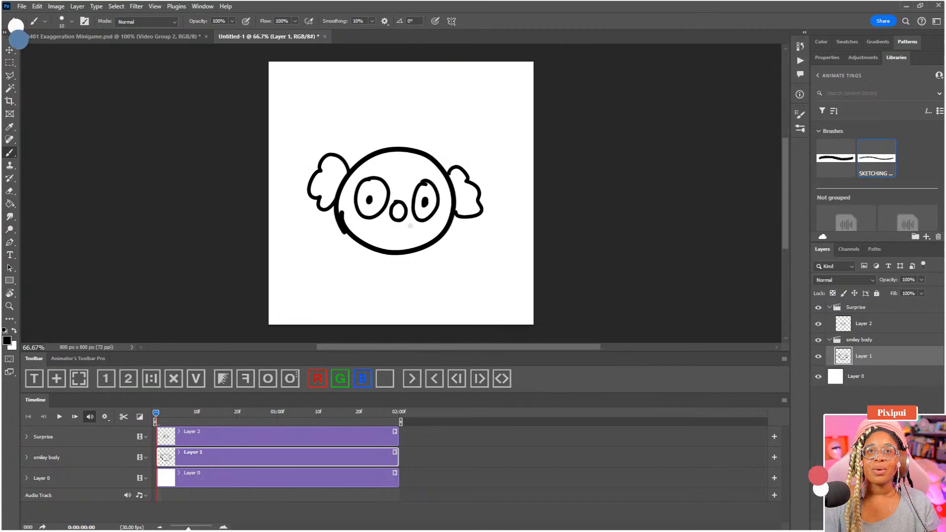
key("ctrl+z")
mouse_move(398, 205)
left_mouse_down()
mouse_move(386, 215)
mouse_move(409, 218)
mouse_move(398, 205)
mouse_move(405, 215)
left_mouse_up()
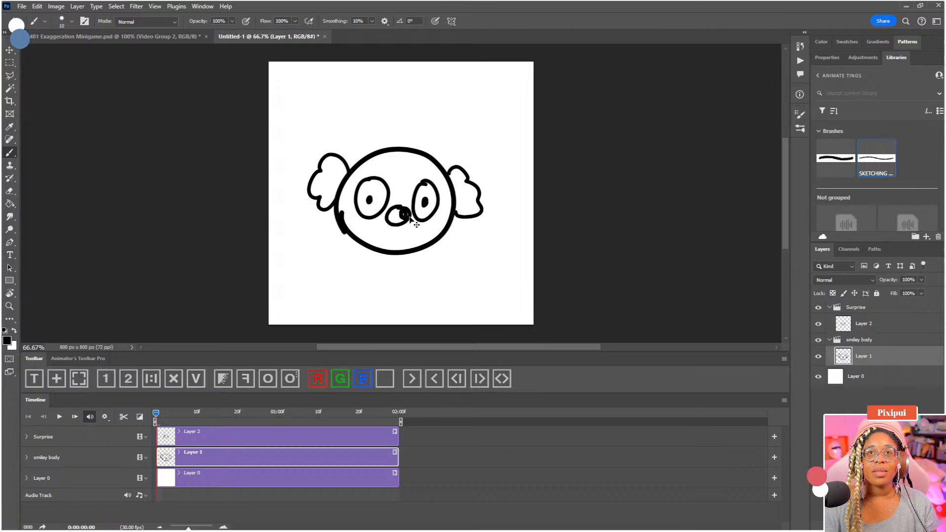
key("ctrl+z")
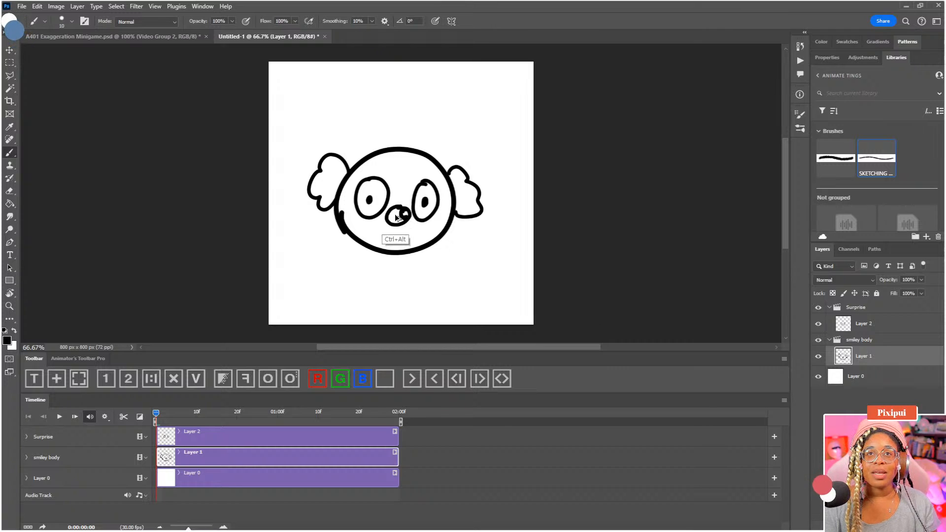
key("ctrl+z")
left_click_drag(397, 210, 398, 221)
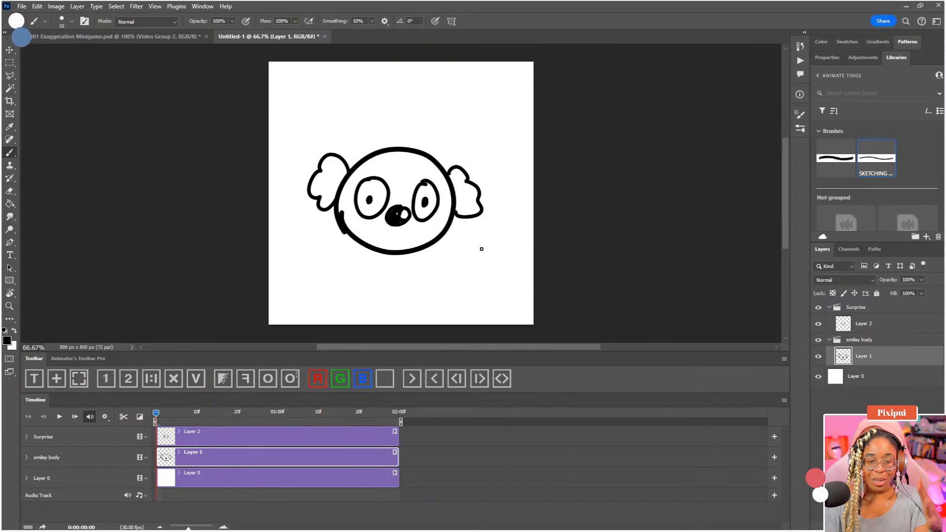
Step: Select Layer 2 in the Surprise group and draw a small open oval mouth below the nose
left_click(873, 326)
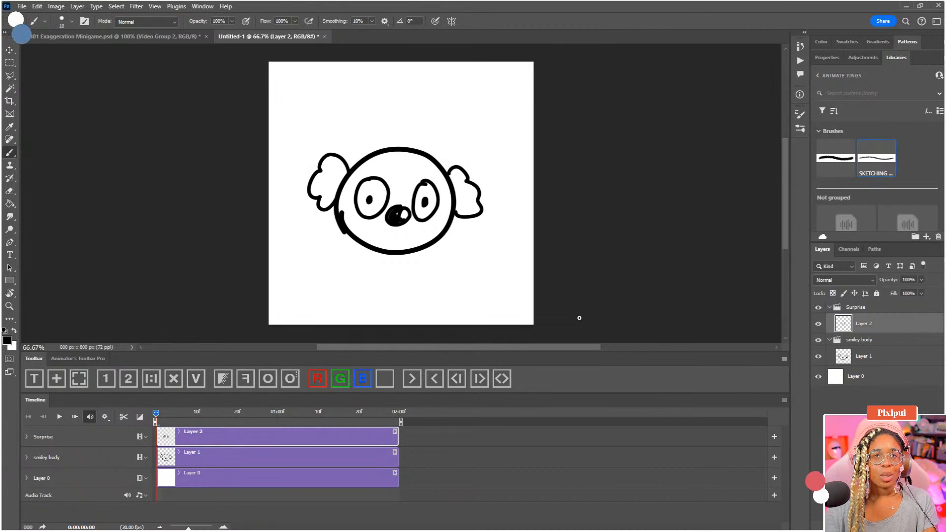
mouse_move(396, 235)
left_mouse_down()
mouse_move(386, 234)
mouse_move(411, 242)
mouse_move(401, 249)
mouse_move(394, 239)
left_mouse_up()
key("ctrl+z")
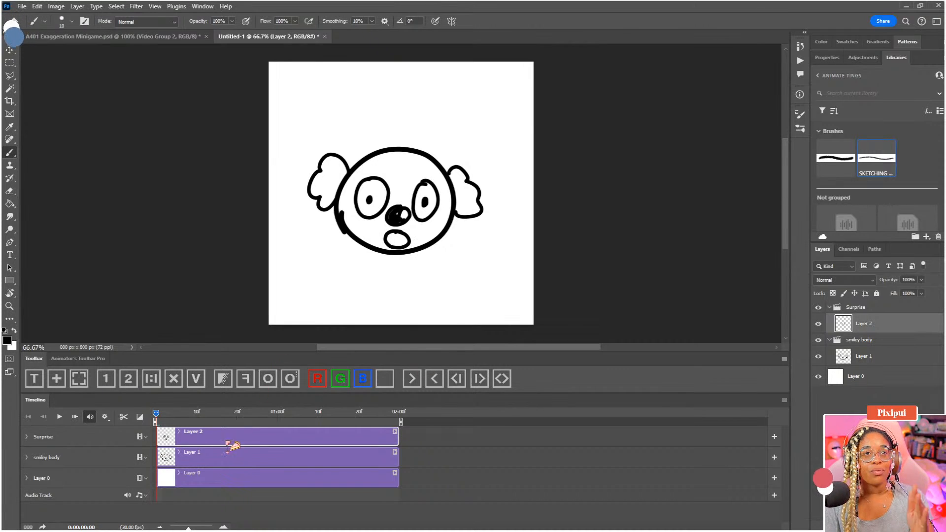
Step: Scrub the playhead to frame 6 and back to the start, and play the timeline to check the drawing
left_click_drag(167, 418, 191, 441)
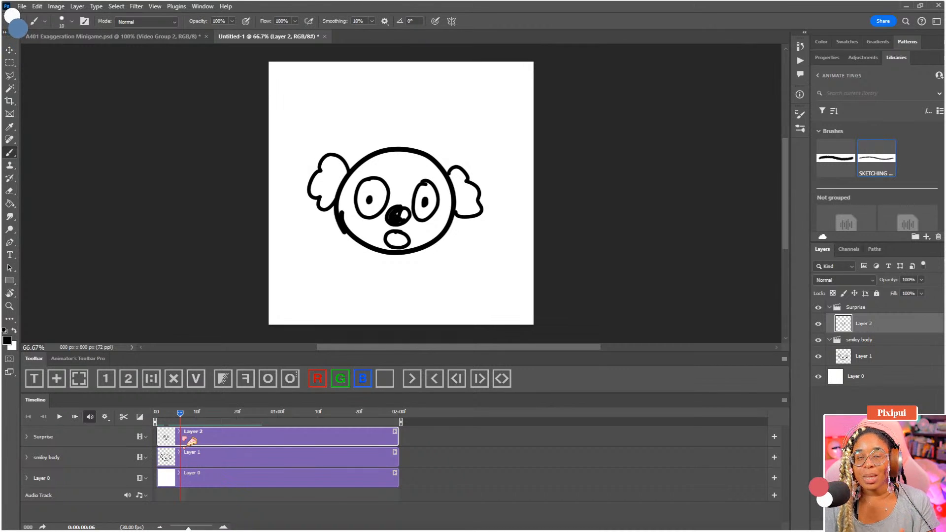
left_click_drag(191, 441, 86, 432)
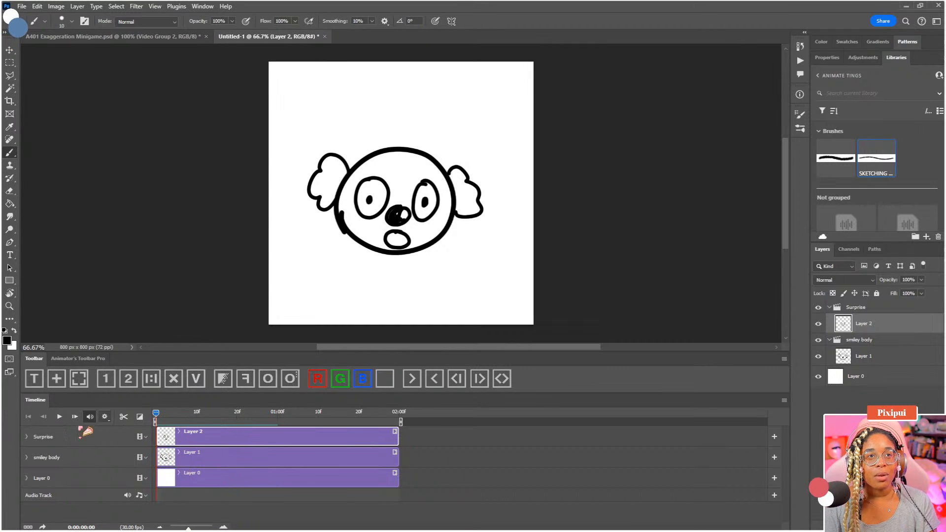
left_click(59, 417)
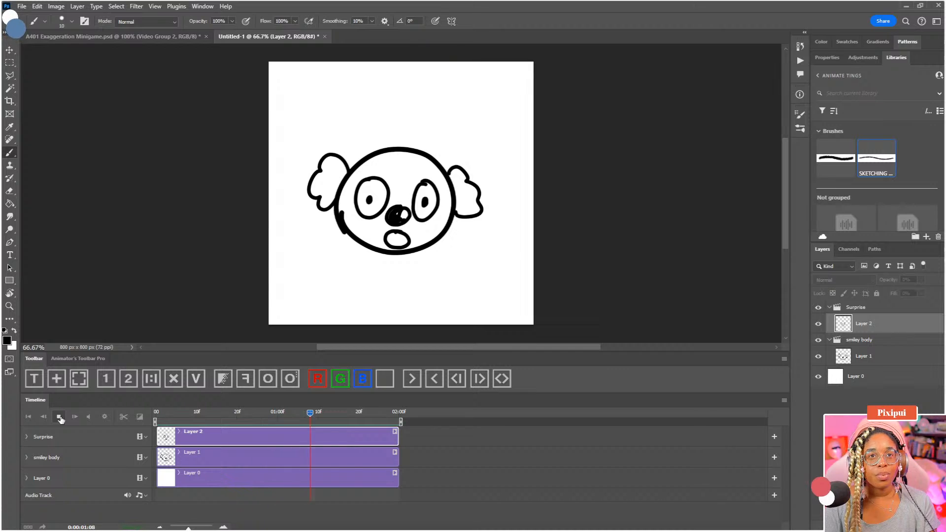
Step: Stop playback, split the Layer 2 clip at frame 27 and select the second half, Layer 2 copy
left_click(59, 416)
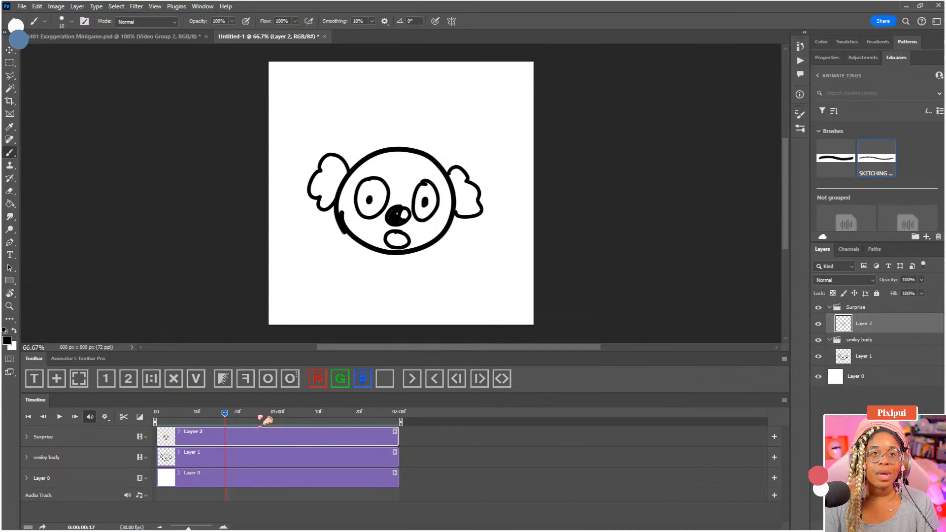
left_click_drag(260, 418, 265, 417)
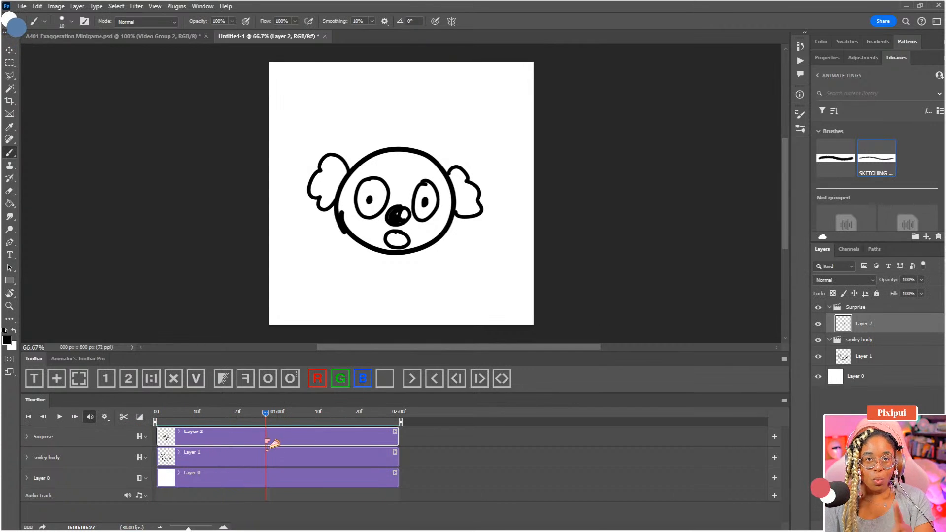
left_click(123, 416)
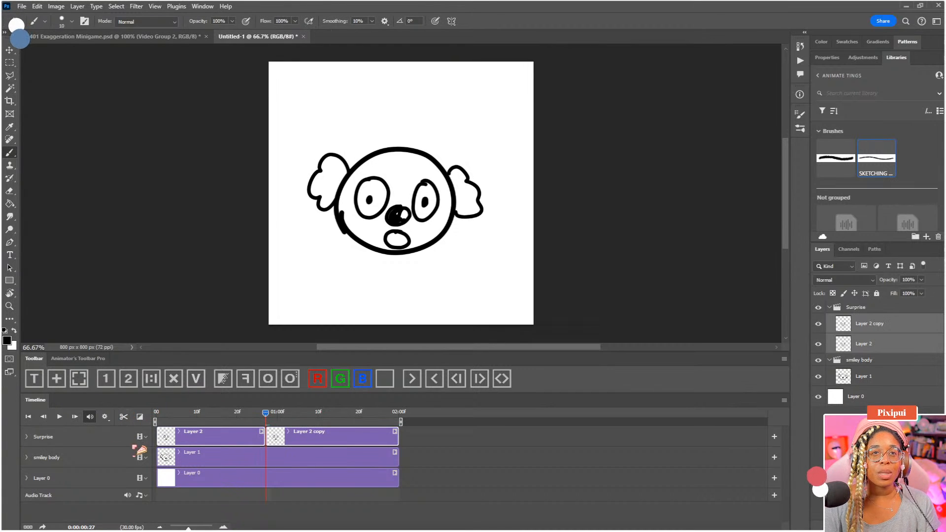
left_click(450, 463)
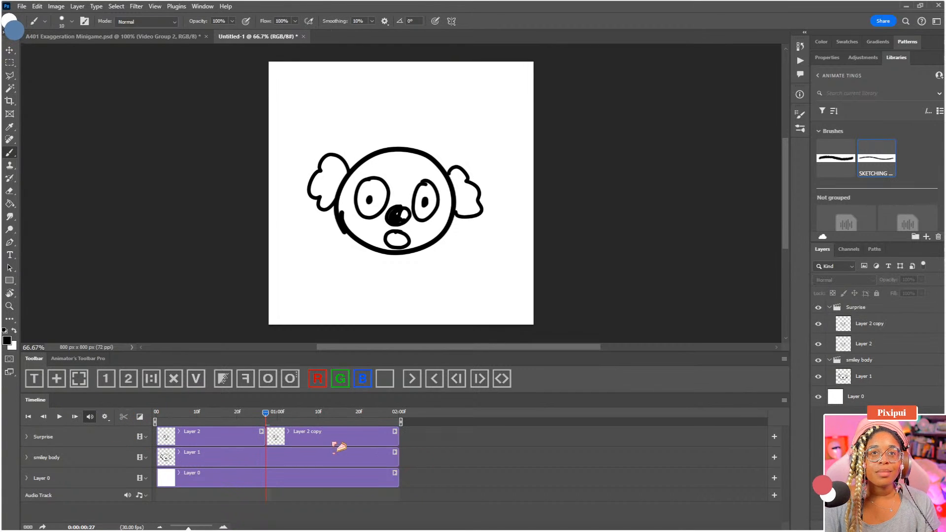
left_click(338, 446)
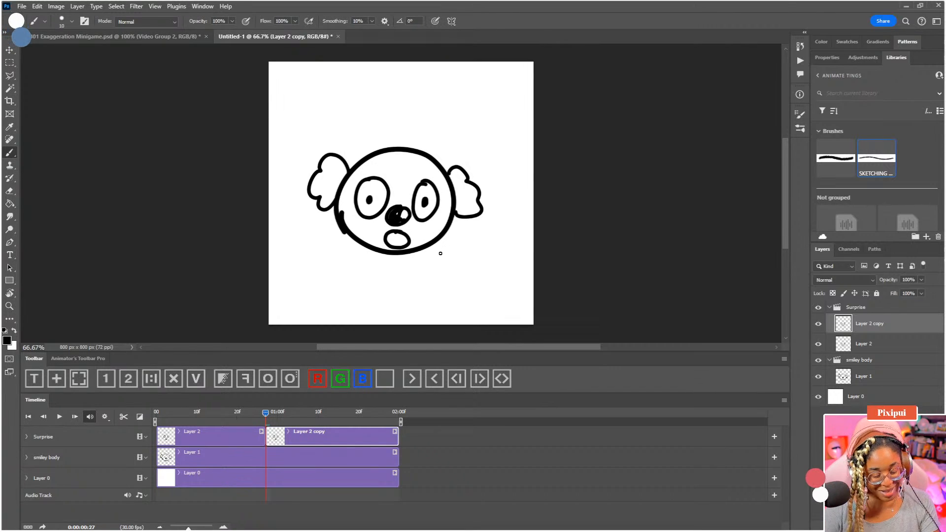
mouse_move(390, 183)
left_mouse_down()
mouse_move(376, 166)
mouse_move(370, 178)
left_mouse_up()
left_click_drag(365, 223, 376, 214)
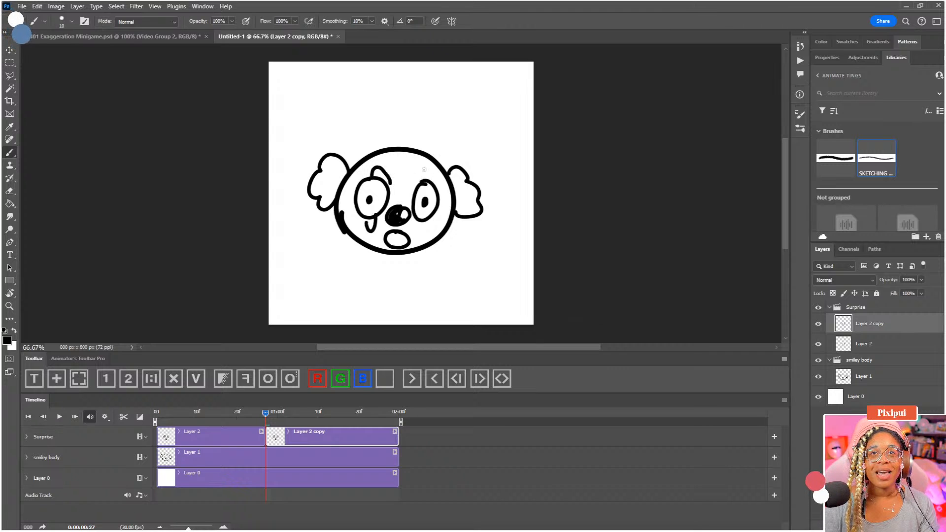
left_click_drag(423, 169, 425, 181)
left_click_drag(418, 217, 429, 218)
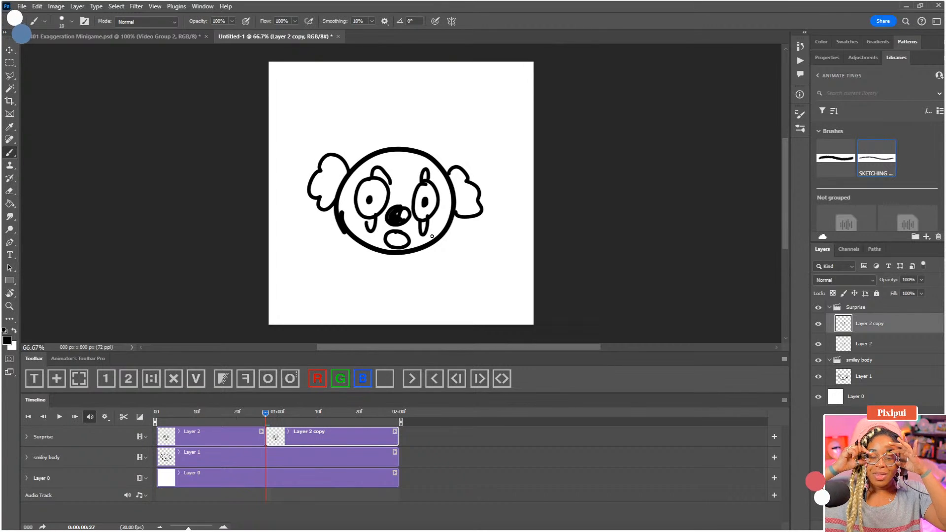
key("ctrl+z")
key("ctrl+z")
key("ctrl+z")
key("ctrl+z")
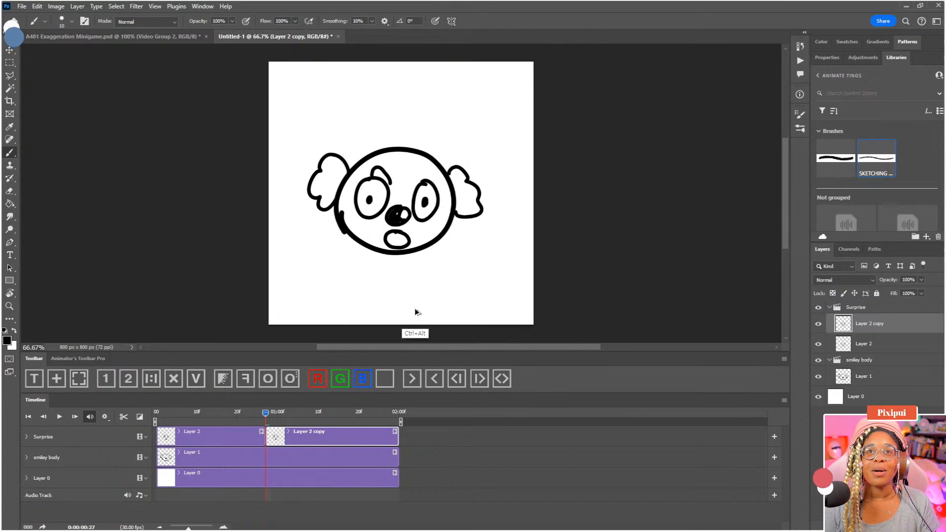
mouse_move(388, 229)
left_mouse_down()
mouse_move(374, 232)
mouse_move(386, 241)
left_mouse_up()
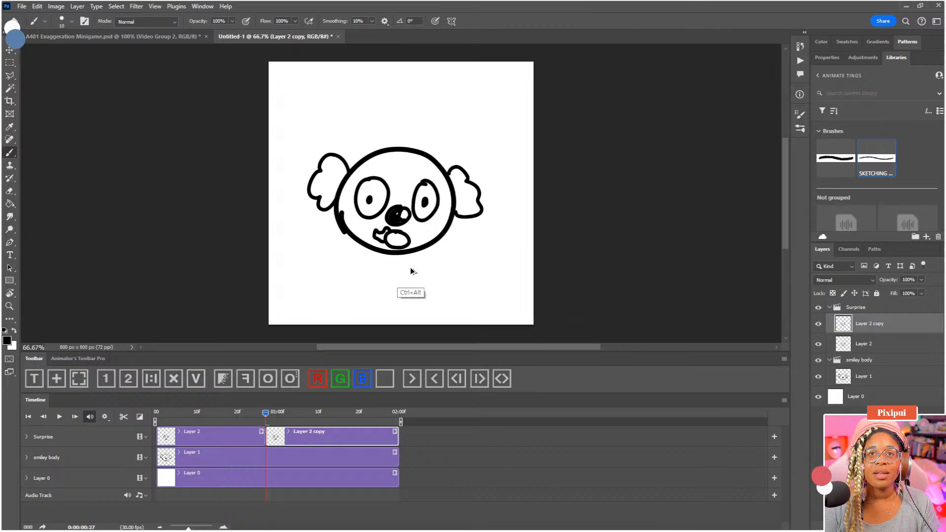
key("ctrl+z")
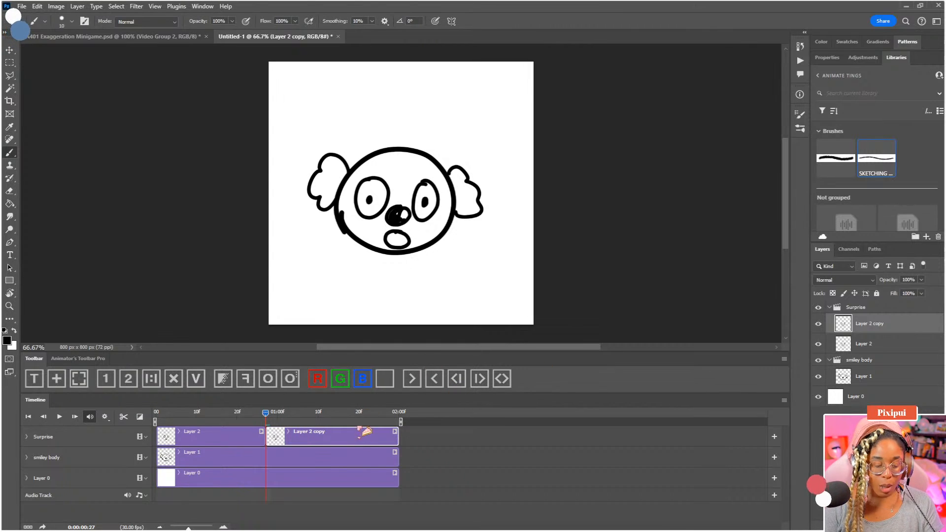
Step: Erase the eyes and mouth completely from Layer 2 copy, with the eraser opacity set to 100%
key("e")
mouse_move(366, 149)
left_mouse_down()
mouse_move(369, 243)
mouse_move(385, 181)
mouse_move(401, 219)
mouse_move(402, 285)
mouse_move(433, 143)
left_mouse_up()
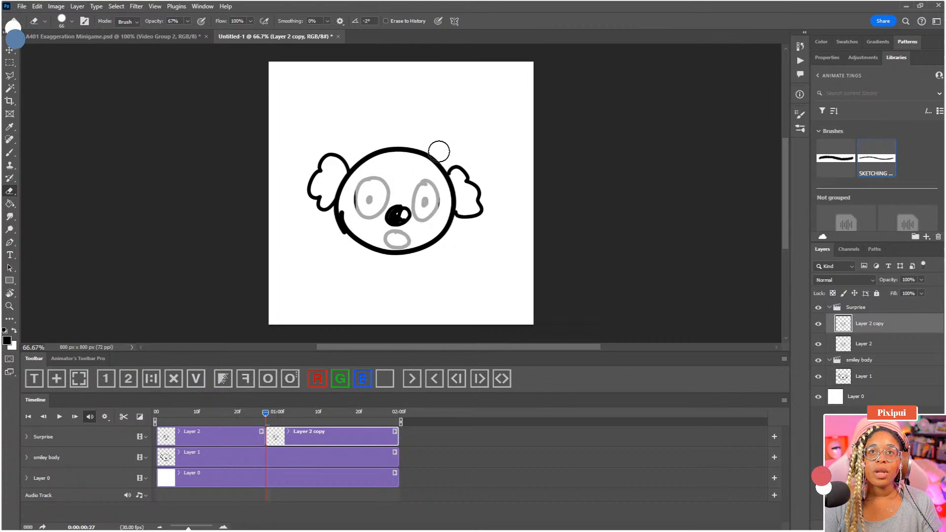
key("b")
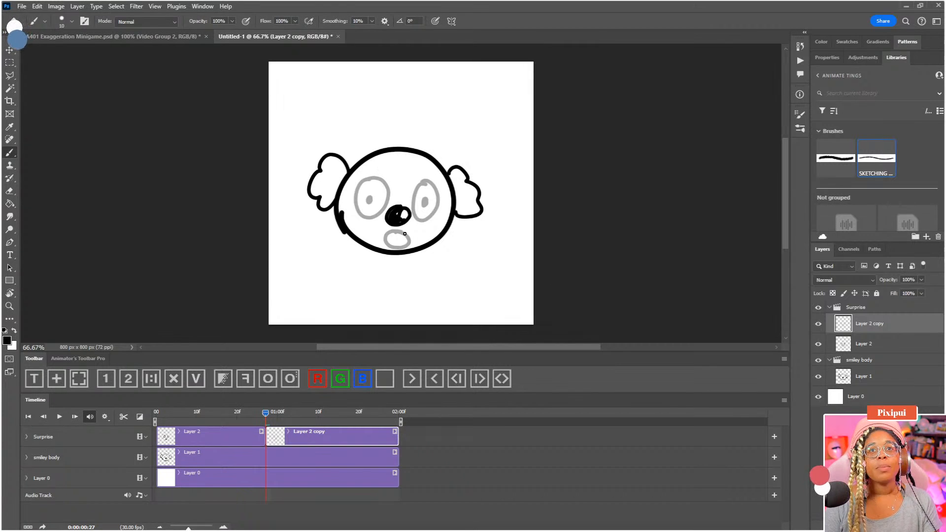
mouse_move(385, 177)
left_mouse_down()
mouse_move(366, 150)
mouse_move(350, 209)
mouse_move(360, 231)
mouse_move(379, 218)
mouse_move(384, 178)
left_mouse_up()
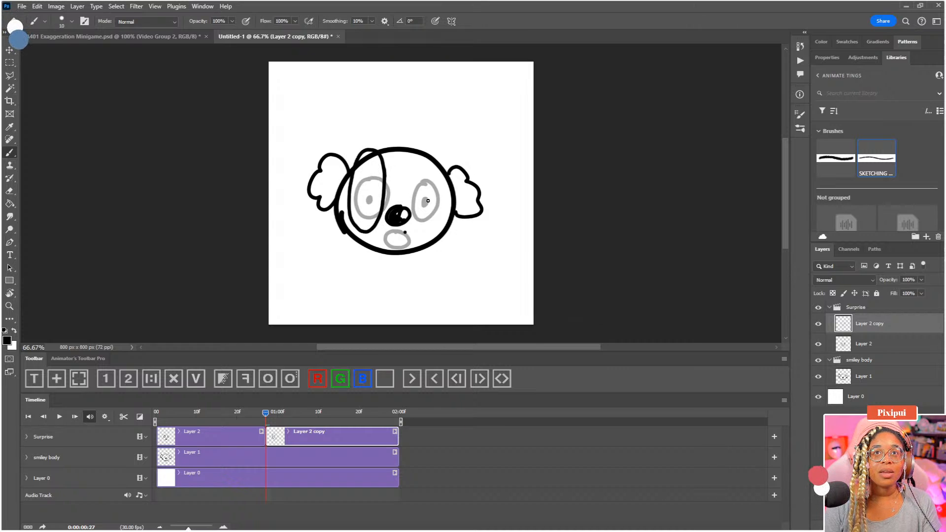
key("e")
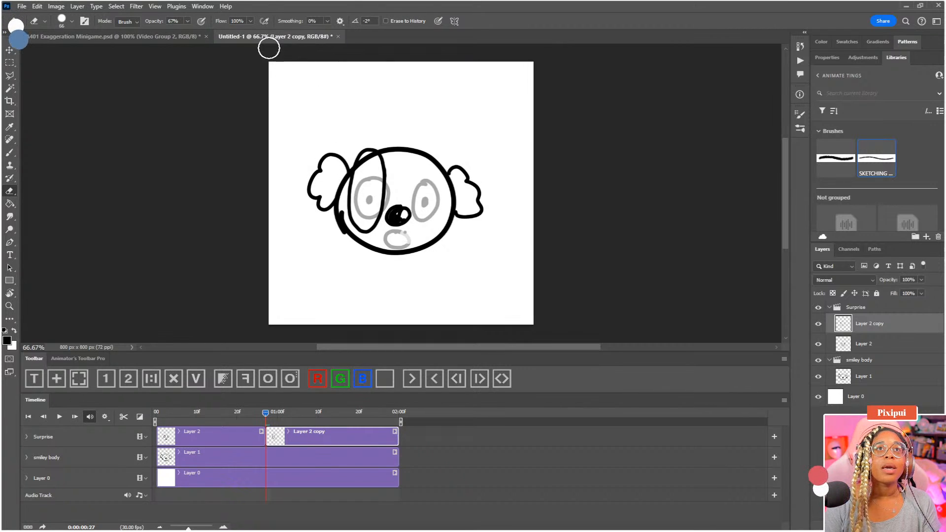
key("0")
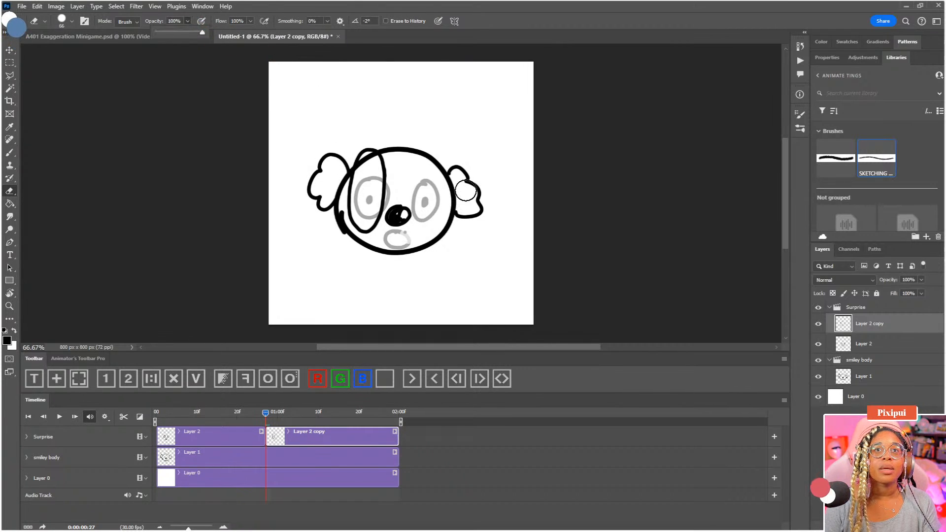
left_click(223, 380)
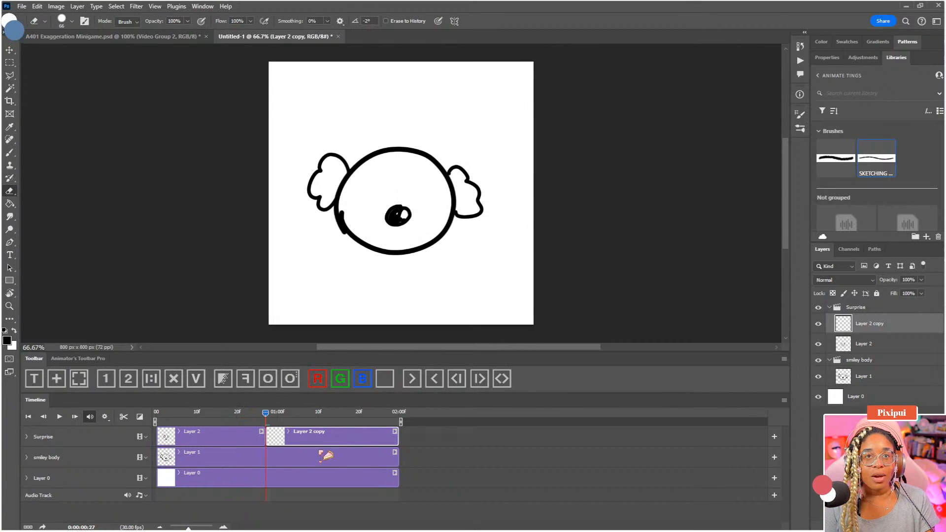
Step: Draw two tall oval eyes with dot pupils and a long open mouth stretching far below the chin on Layer 2 copy
key("b")
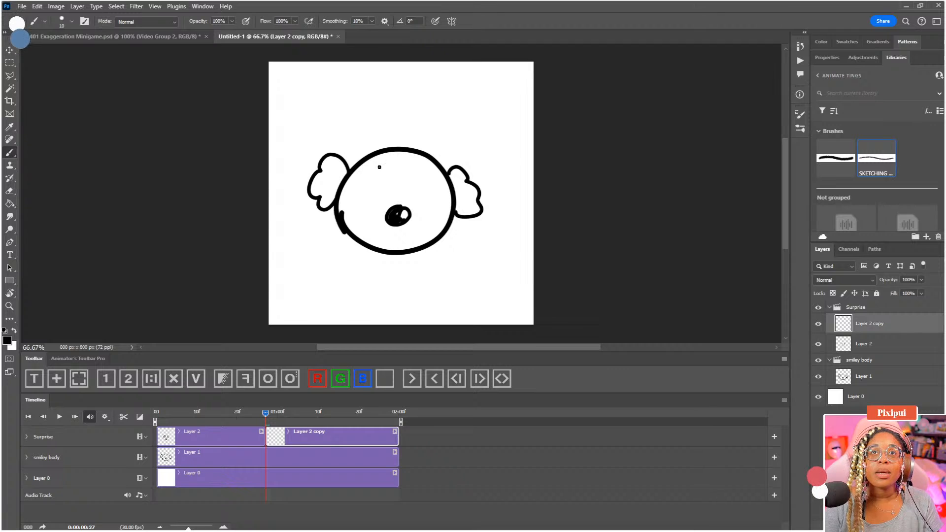
mouse_move(379, 167)
left_mouse_down()
mouse_move(376, 148)
mouse_move(357, 154)
mouse_move(349, 188)
mouse_move(359, 217)
mouse_move(379, 194)
mouse_move(381, 159)
left_mouse_up()
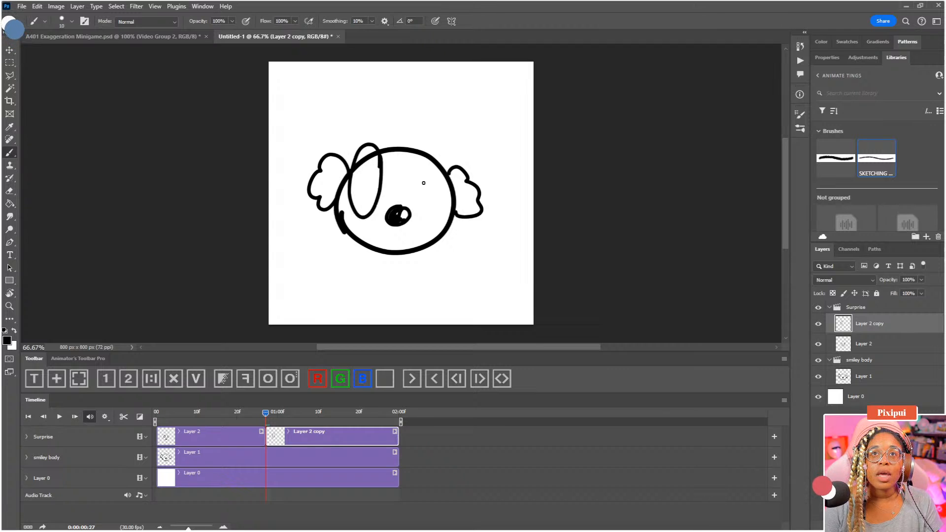
mouse_move(422, 208)
left_mouse_down()
mouse_move(426, 157)
mouse_move(448, 191)
mouse_move(432, 229)
mouse_move(423, 190)
left_mouse_up()
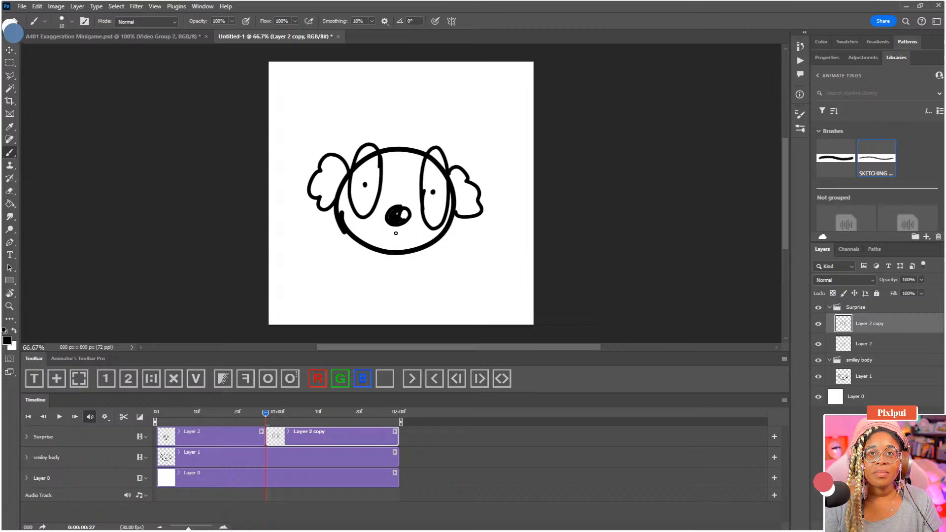
mouse_move(403, 236)
left_mouse_down()
mouse_move(387, 231)
mouse_move(351, 314)
left_mouse_up()
mouse_move(404, 236)
left_mouse_down()
mouse_move(403, 283)
mouse_move(377, 323)
mouse_move(352, 314)
left_mouse_up()
mouse_move(407, 241)
left_mouse_down()
mouse_move(388, 224)
mouse_move(362, 247)
mouse_move(367, 269)
left_mouse_up()
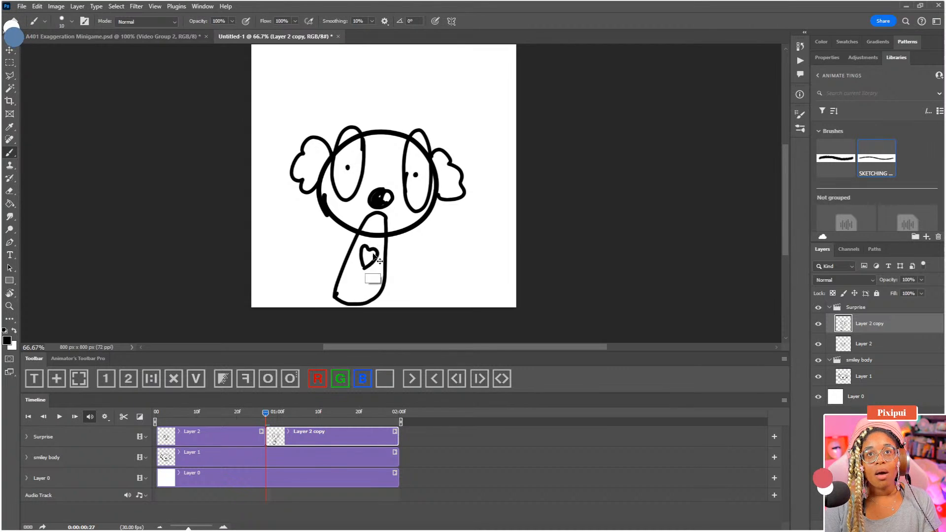
key("ctrl+z")
key("ctrl+z")
left_click_drag(372, 235, 366, 253)
key("ctrl+z")
key("ctrl+z")
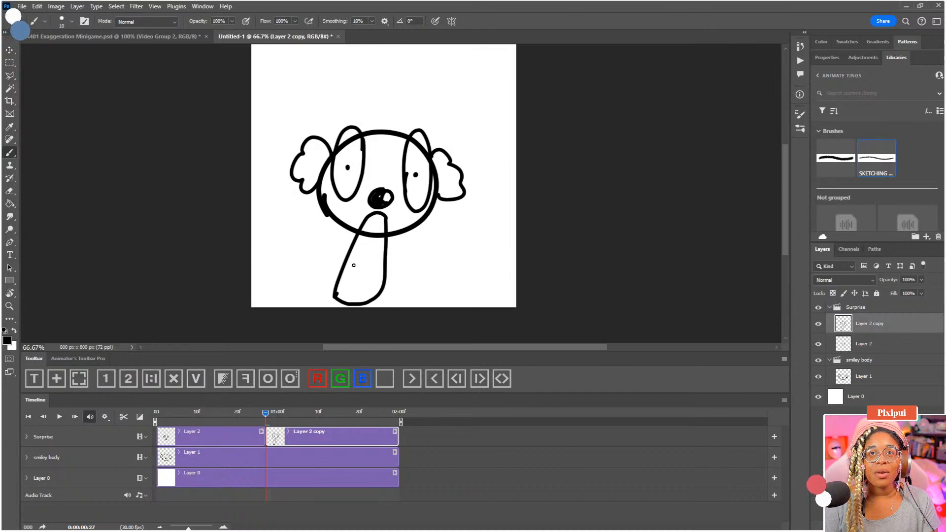
mouse_move(336, 294)
left_mouse_down()
mouse_move(359, 284)
mouse_move(377, 292)
left_mouse_up()
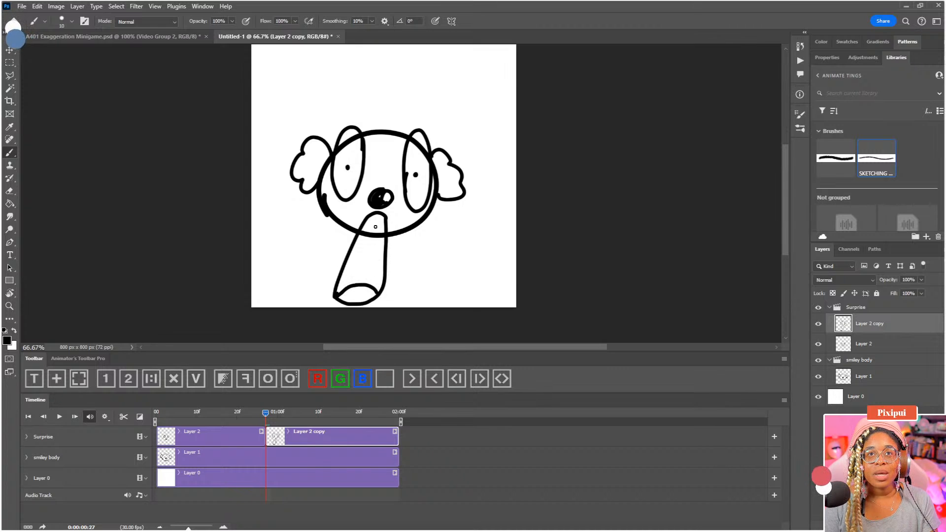
key("ctrl+z")
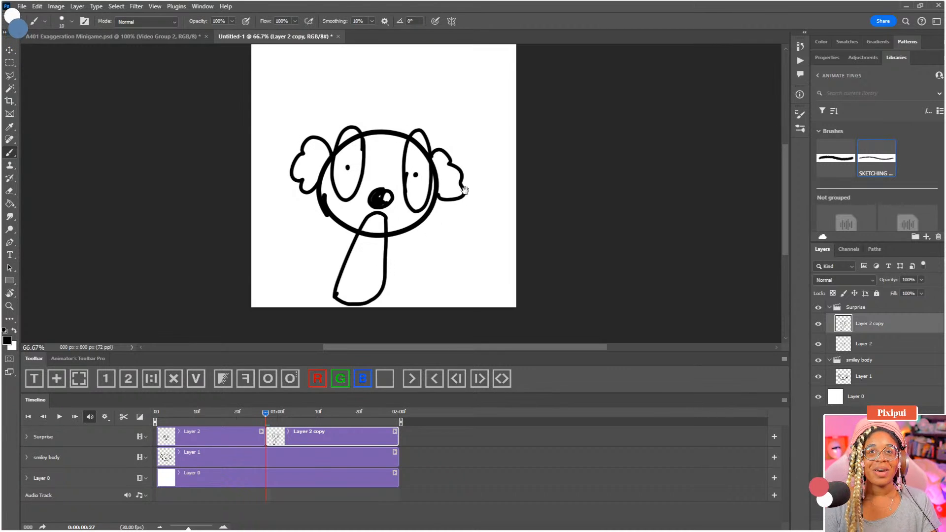
Step: Move the playhead to frame 8 and draw small curved eyebrows above both eyes on Layer 2
left_click_drag(465, 200, 489, 205)
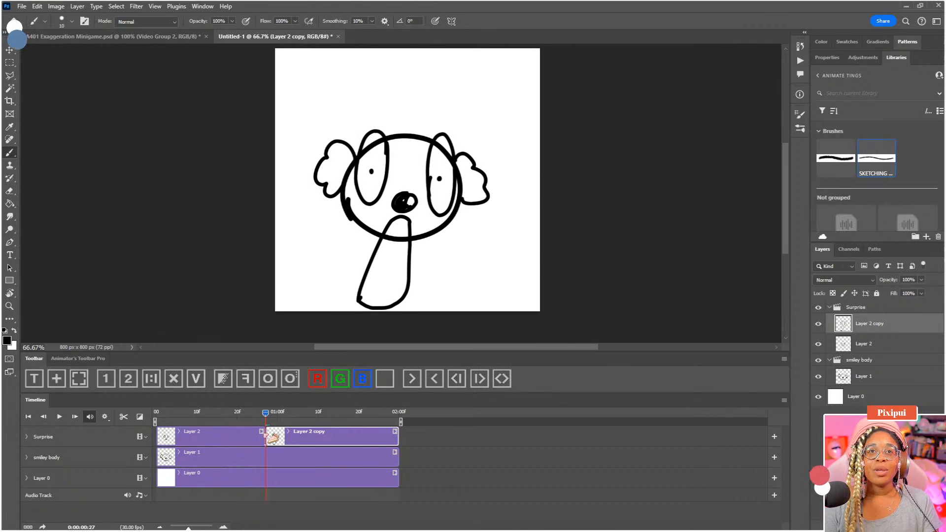
left_click_drag(265, 414, 197, 422)
left_click(209, 438)
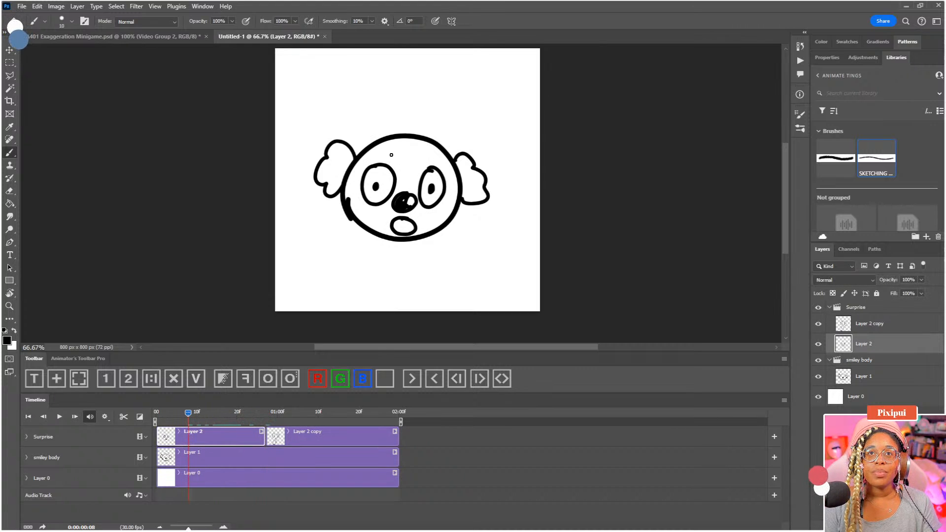
mouse_move(392, 155)
left_mouse_down()
mouse_move(381, 151)
mouse_move(437, 155)
left_mouse_up()
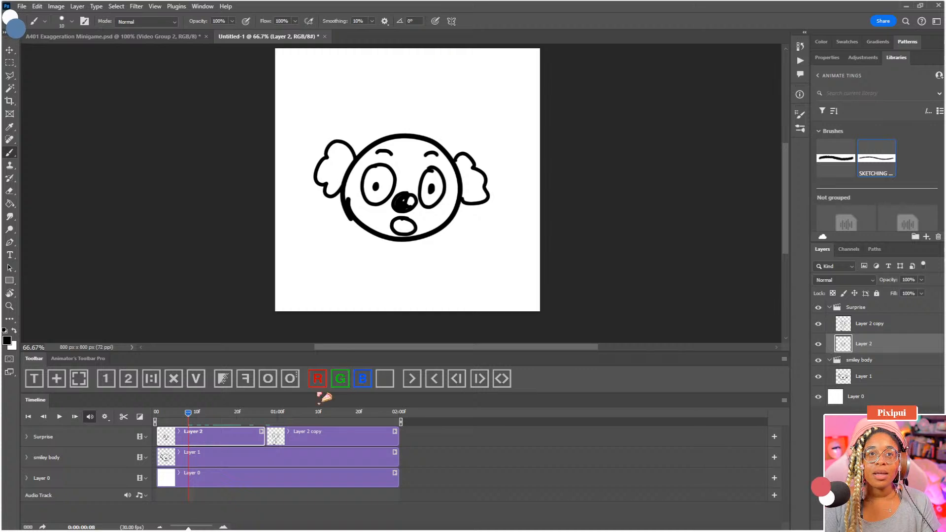
Step: On Layer 2 copy, draw raised eyebrows above the head and short vertical lines between the eyes
left_click(298, 416)
left_click(302, 436)
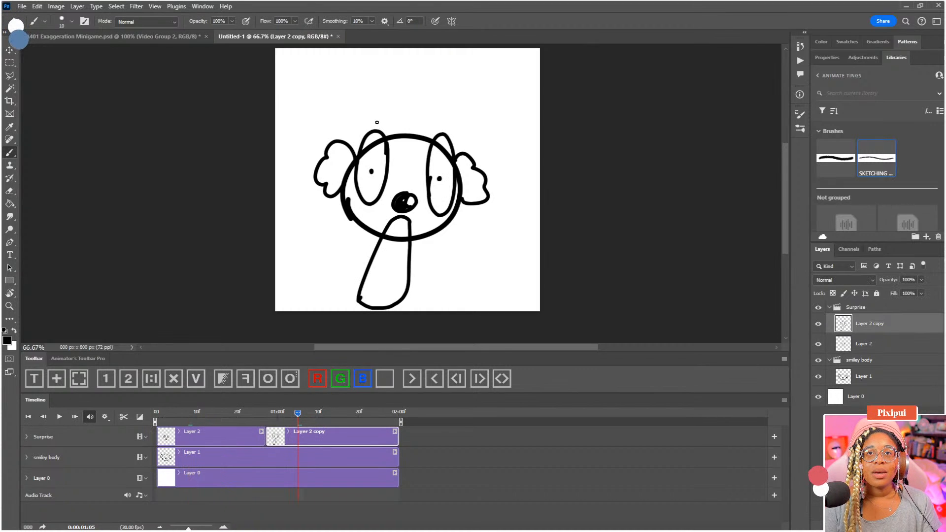
mouse_move(364, 120)
left_mouse_down()
mouse_move(449, 124)
mouse_move(440, 117)
left_mouse_up()
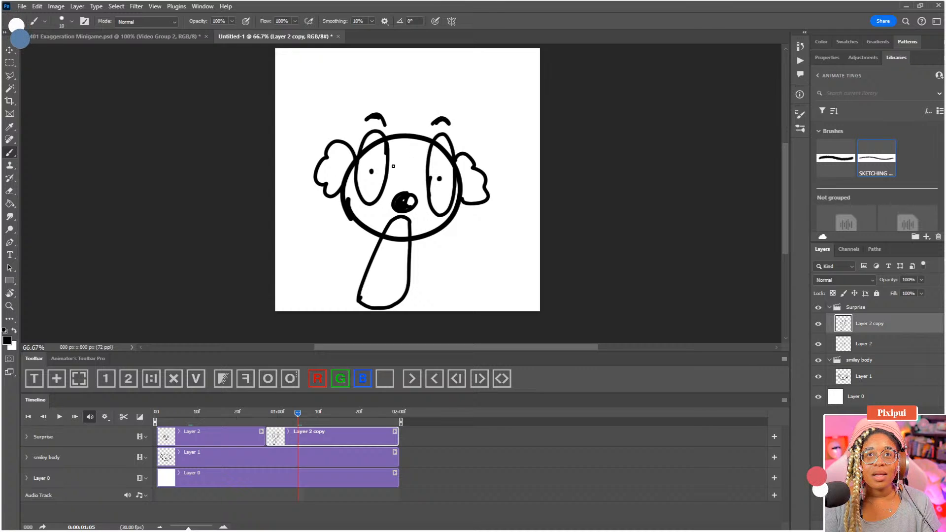
mouse_move(393, 153)
left_mouse_down()
mouse_move(388, 181)
mouse_move(417, 179)
mouse_move(394, 175)
left_mouse_up()
key("ctrl+z")
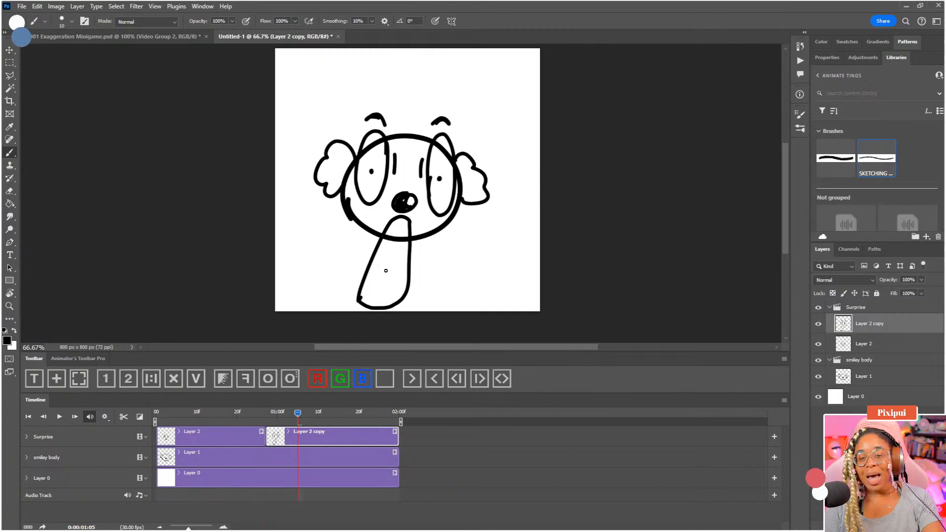
Step: Split the smiley body's Layer 1 clip at frame 27 and select the second half, Layer 1 copy
left_click_drag(299, 415, 270, 424)
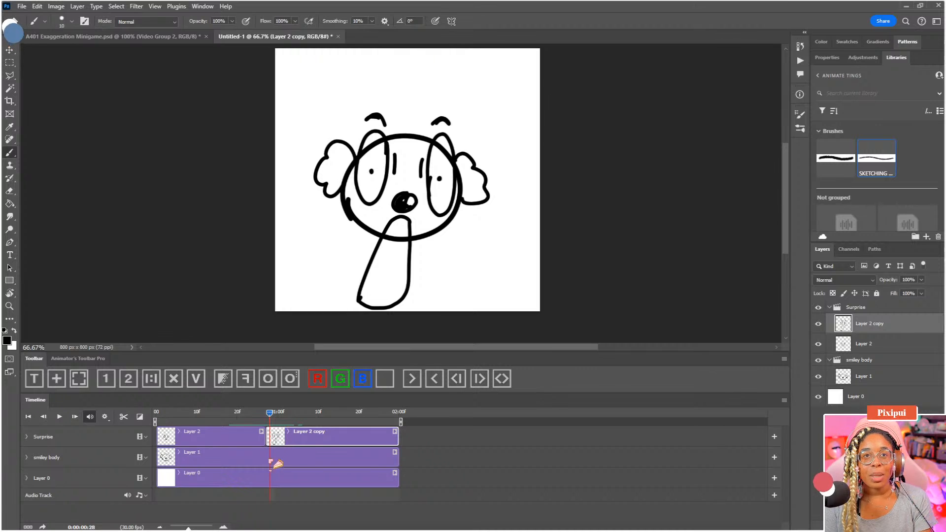
left_click(270, 461)
left_click(265, 419)
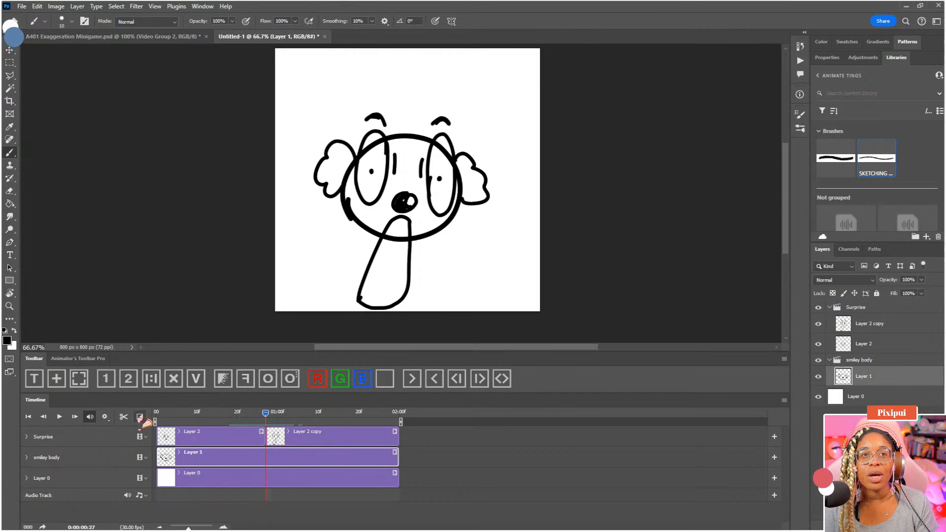
left_click(124, 417)
left_click(443, 448)
left_click(348, 456)
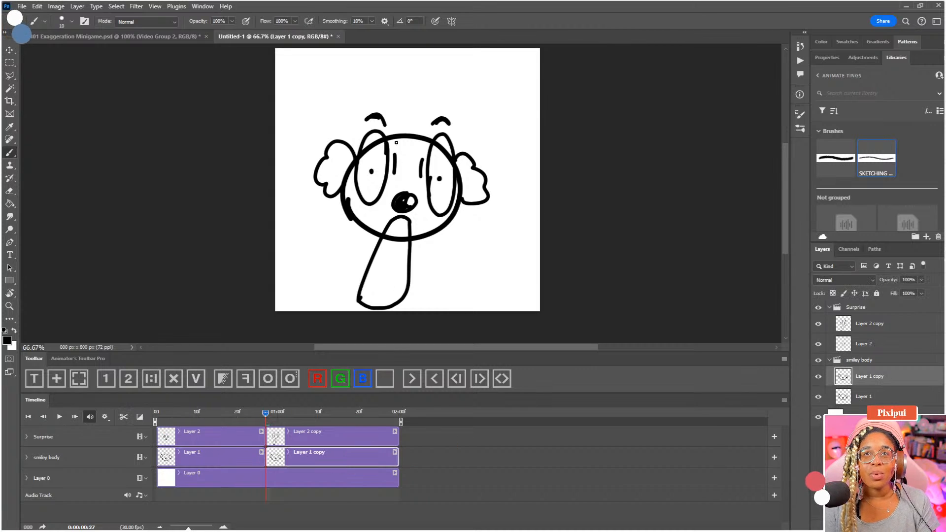
Step: Erase the parts of the head outline that run through the tall eyes on Layer 1 copy
key("e")
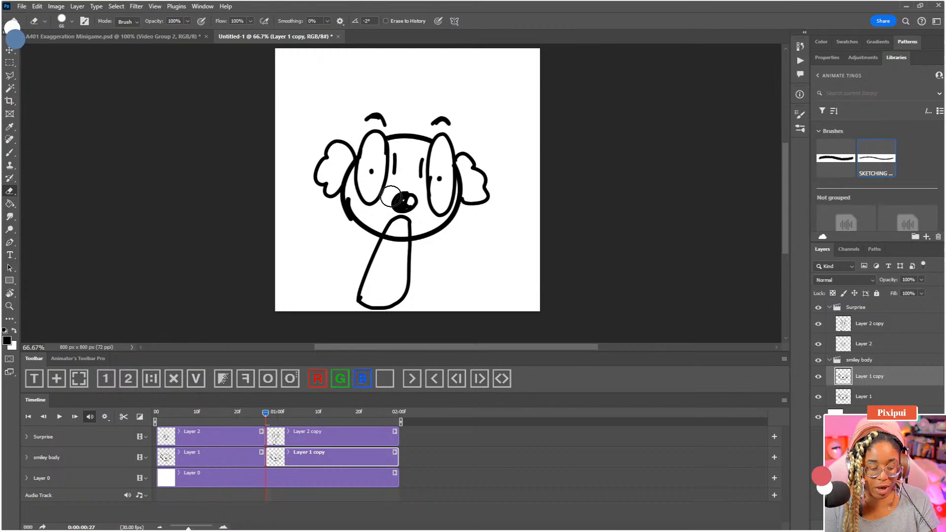
key("b")
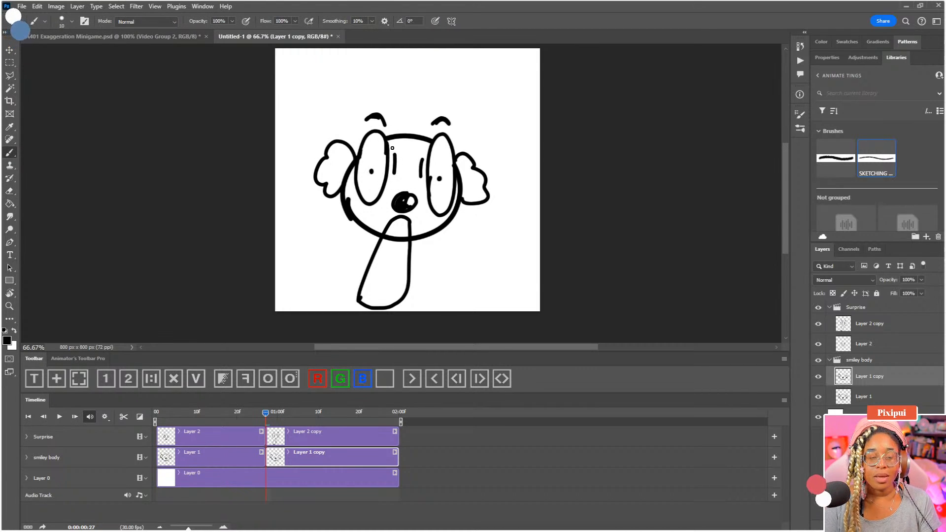
key("e")
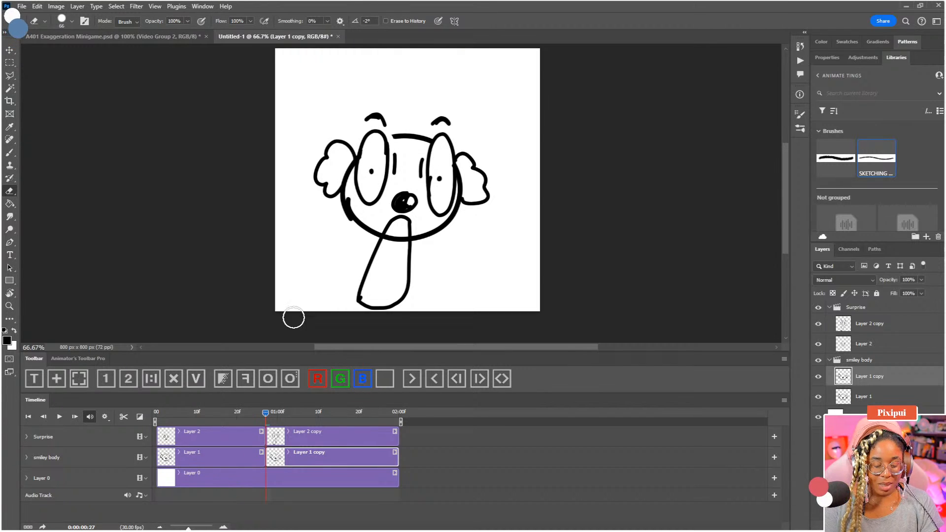
Step: On Layer 1 copy, draw head outline arcs over the tops of the tall eyes and erase the head's lower outline
key("b")
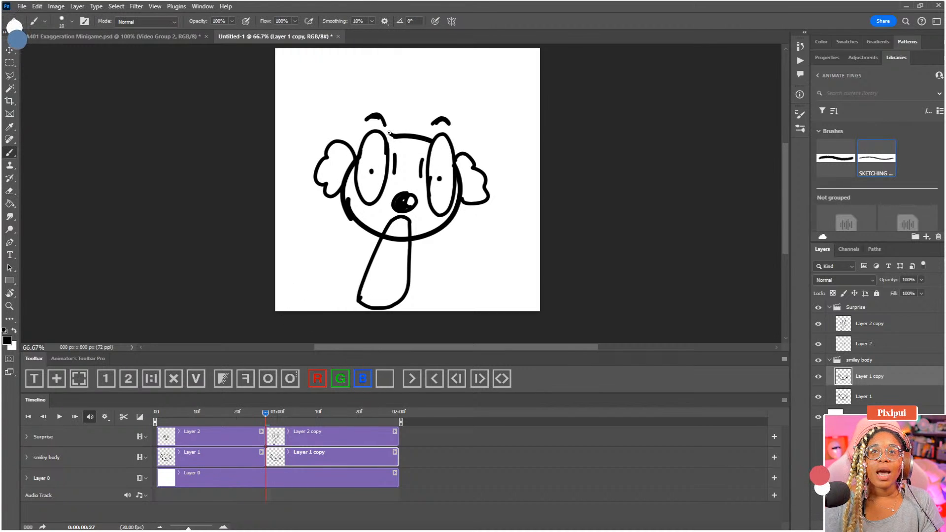
key("ctrl+z")
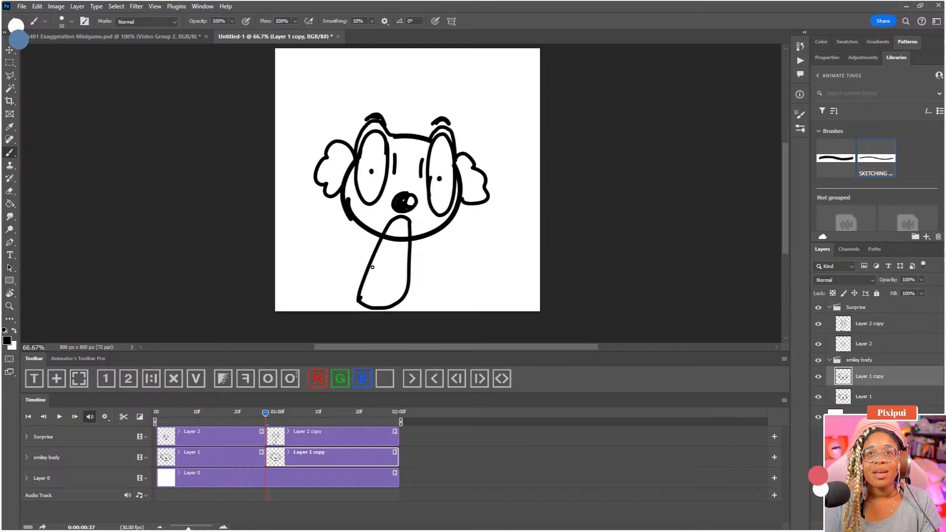
key("e")
mouse_move(359, 237)
left_mouse_down()
mouse_move(352, 207)
mouse_move(370, 230)
mouse_move(442, 231)
left_mouse_up()
left_click_drag(348, 212, 350, 206)
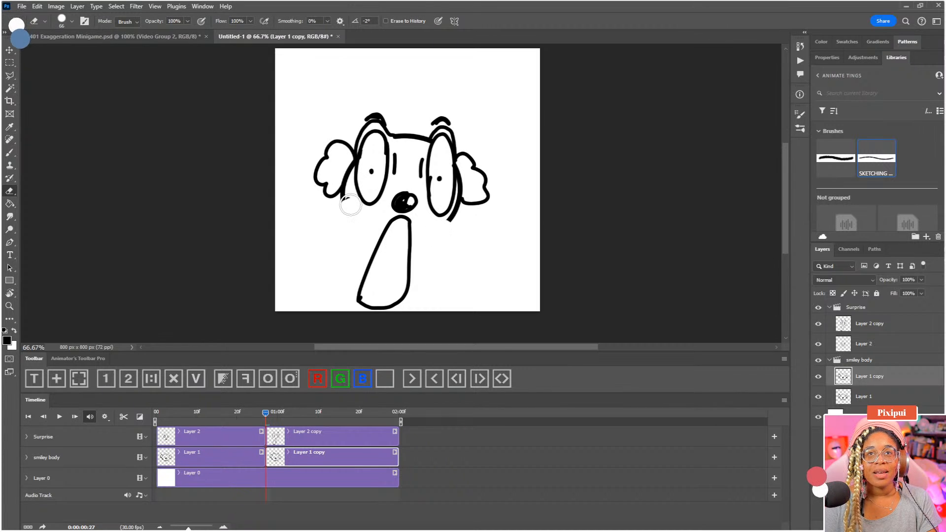
Step: Draw long jaw lines from both sides of the head down to the stretched mouth and erase the stray mark below the ear
key("b")
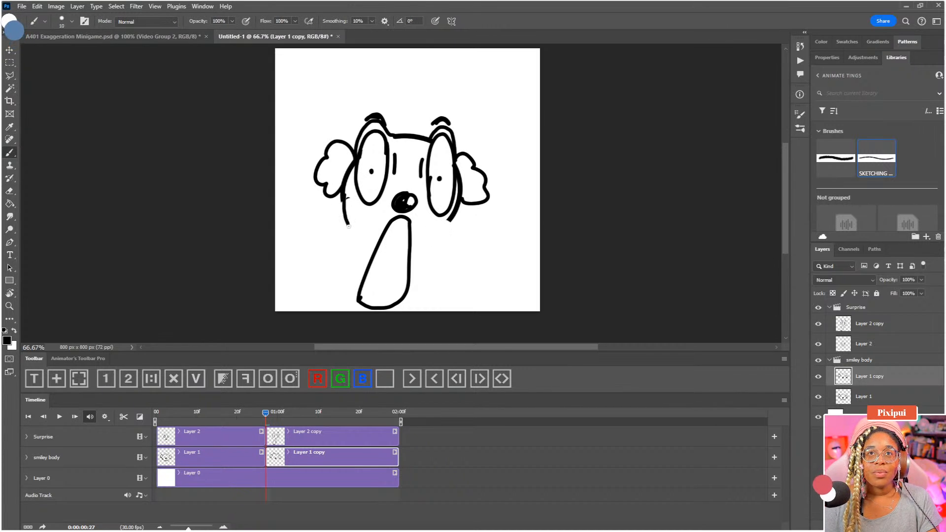
left_click_drag(353, 249, 358, 273)
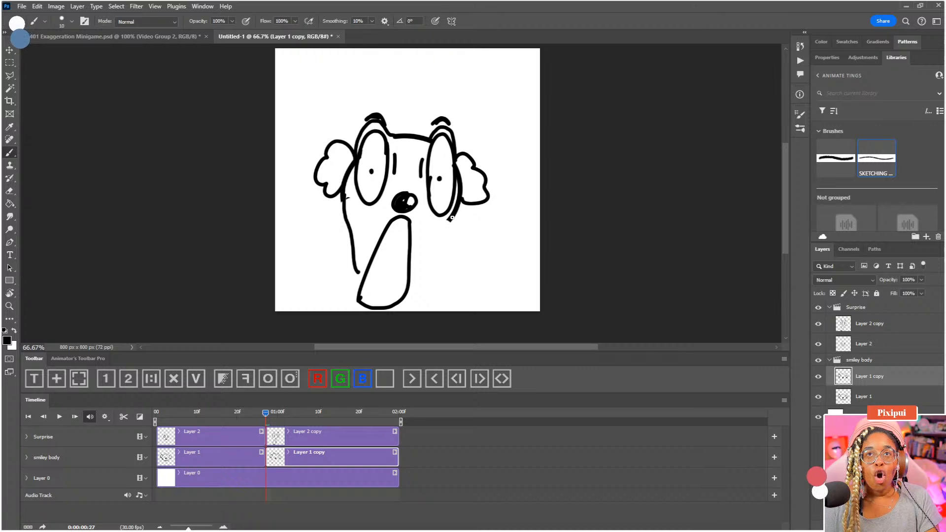
left_click_drag(451, 217, 420, 264)
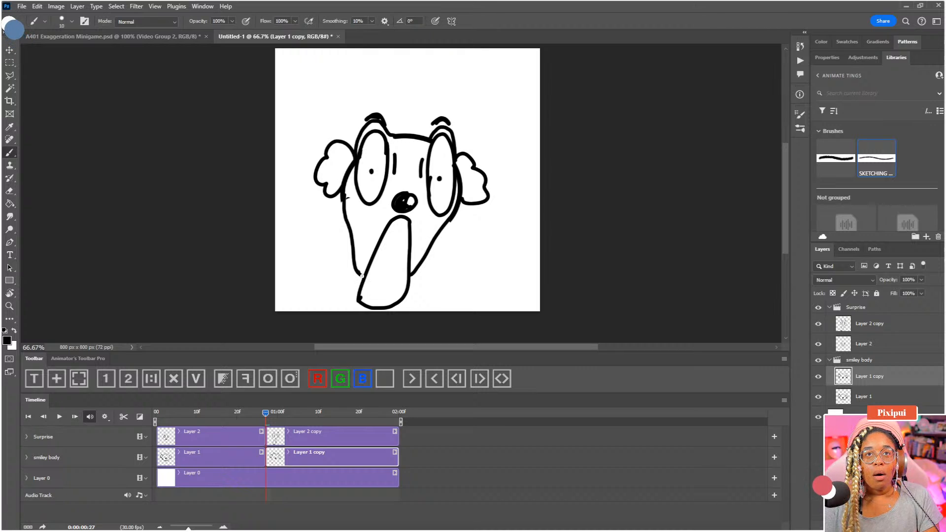
key("e")
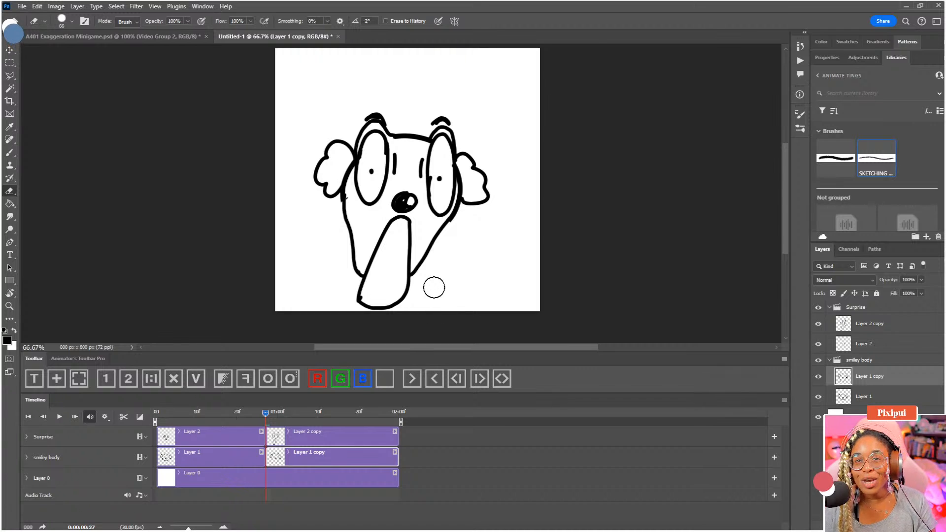
key("b")
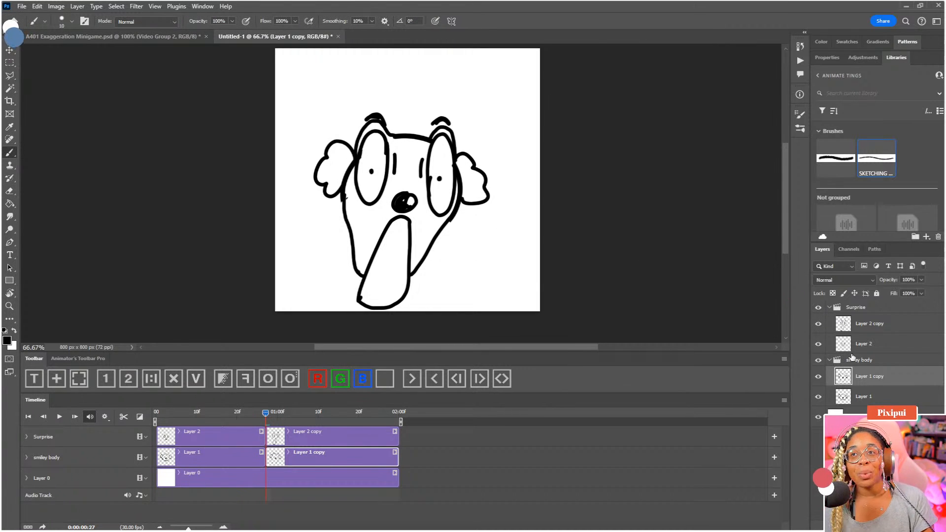
Step: Select Layer 1 and scrub the timeline between the normal and the exaggerated face to compare them
left_click(867, 395)
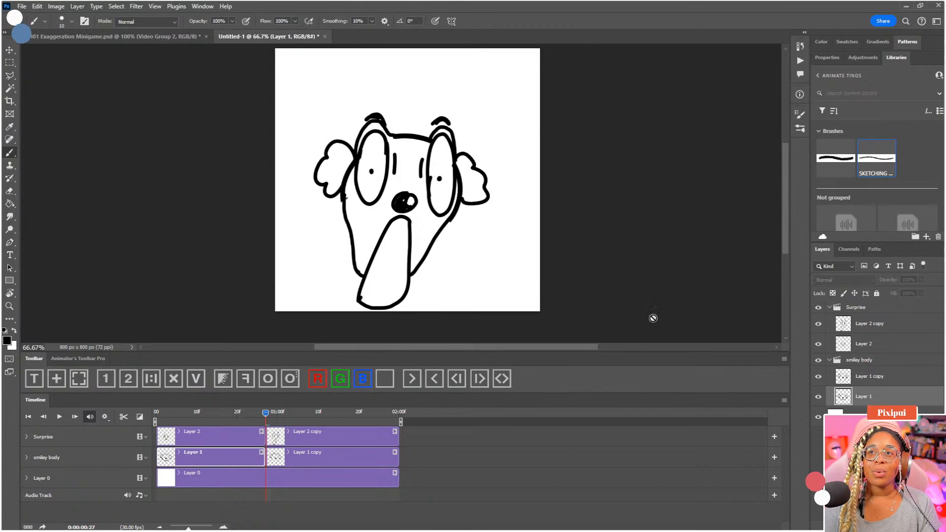
mouse_move(249, 414)
left_mouse_down()
mouse_move(156, 416)
mouse_move(185, 431)
left_mouse_up()
left_click(306, 414)
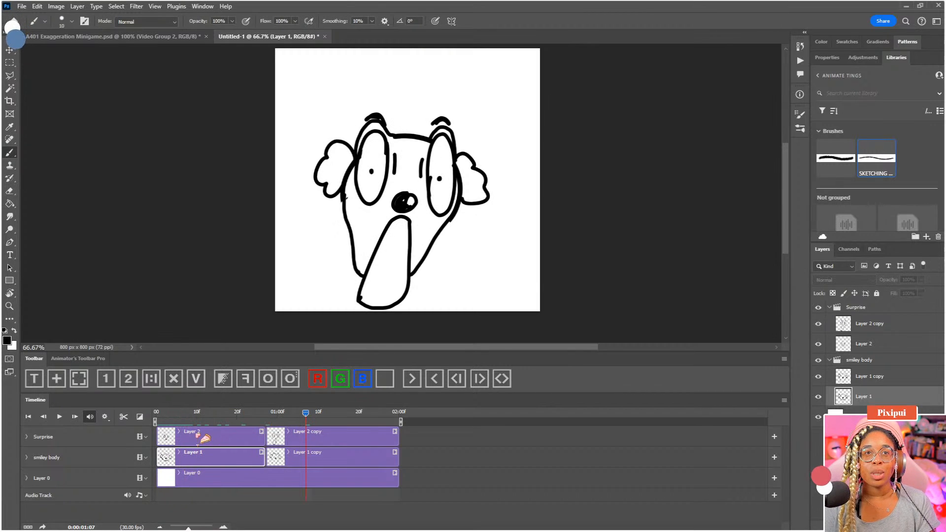
Step: Dock the floating timeline back beneath the canvas and make it taller to show all tracks
left_click_drag(177, 400, 157, 414)
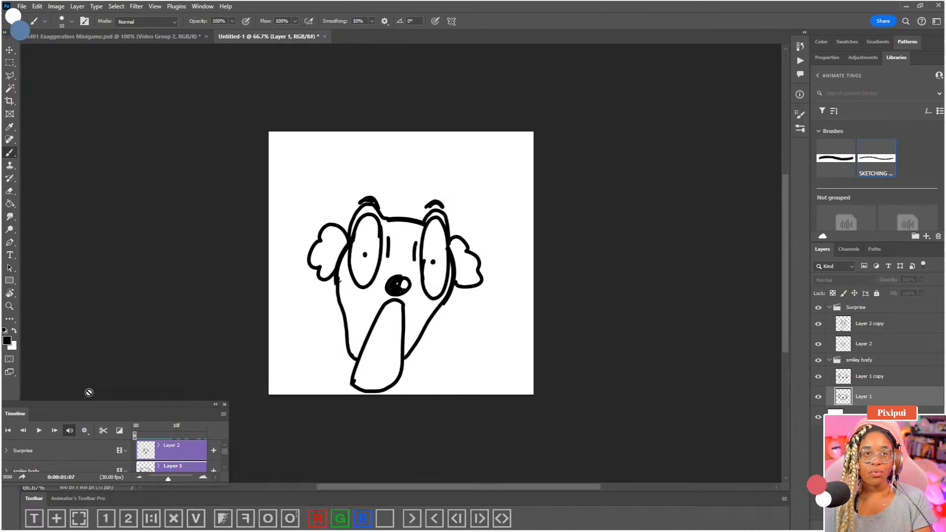
left_click_drag(15, 407, 88, 514)
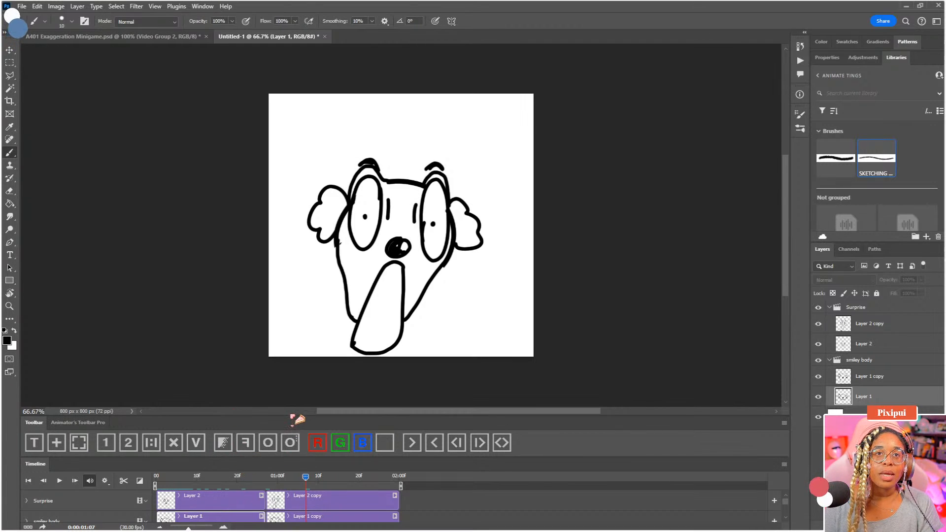
left_click_drag(289, 415, 291, 383)
left_click_drag(314, 457, 311, 426)
Step: Enlarge the timeline scale, end the work area at frame 27 and play back the normal-face section
left_click_drag(189, 529, 195, 529)
left_click_drag(640, 456, 383, 456)
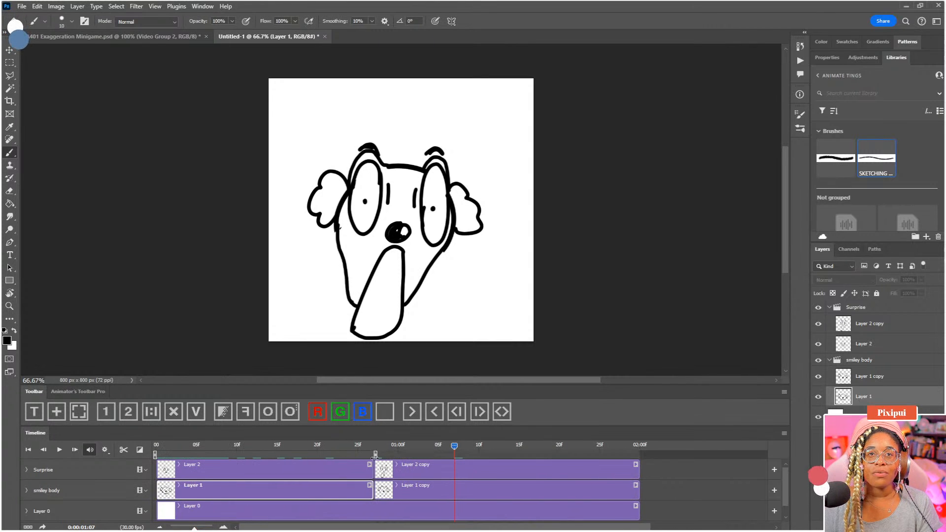
key("space")
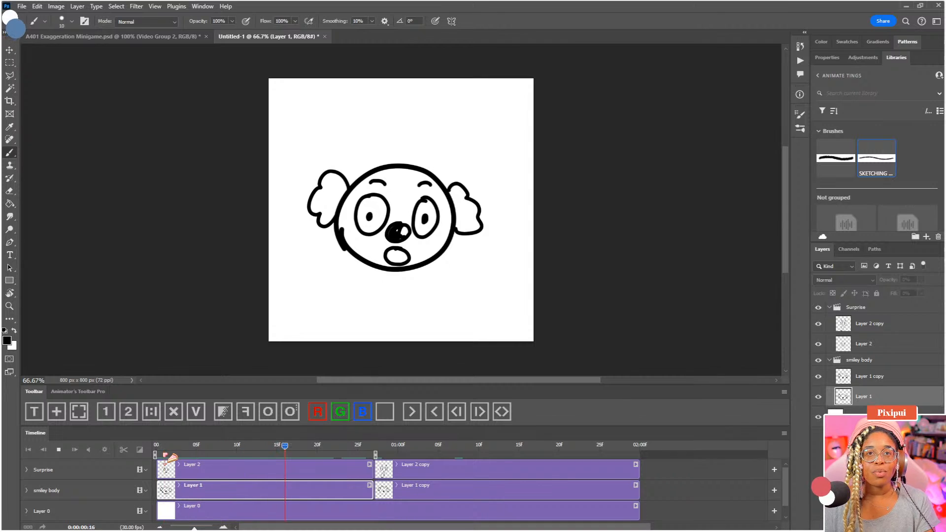
key("space")
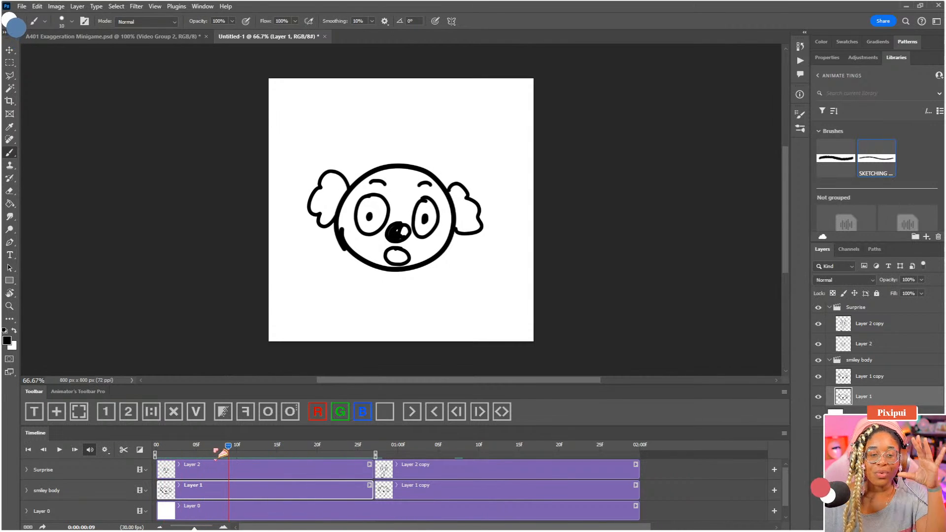
Step: Color Layer 2 in the Surprise group red and split its clip at frame 13
left_click_drag(227, 445, 223, 446)
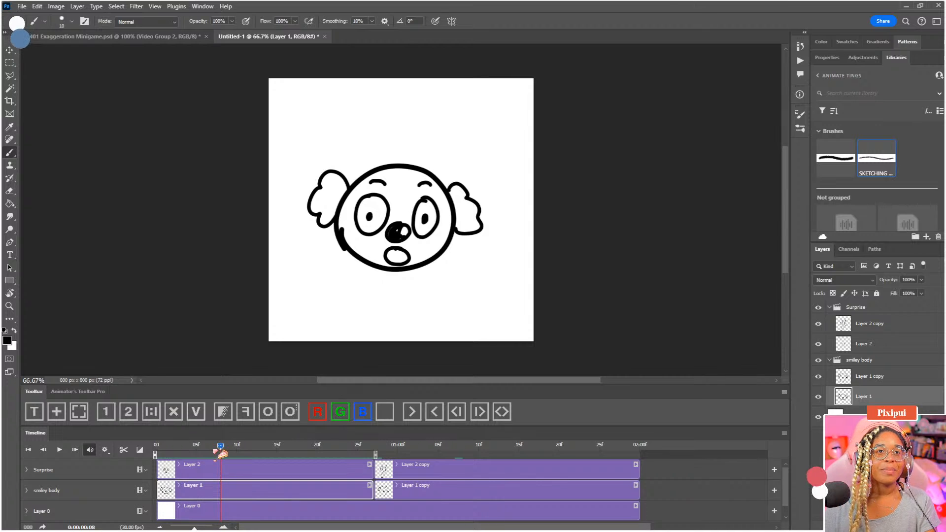
left_click_drag(219, 447, 261, 454)
left_click(235, 471)
left_click(317, 413)
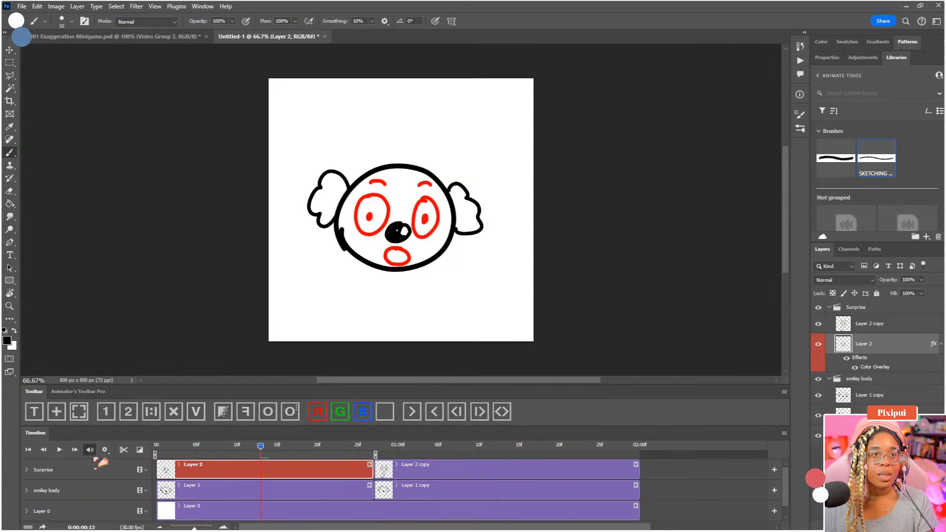
left_click(124, 450)
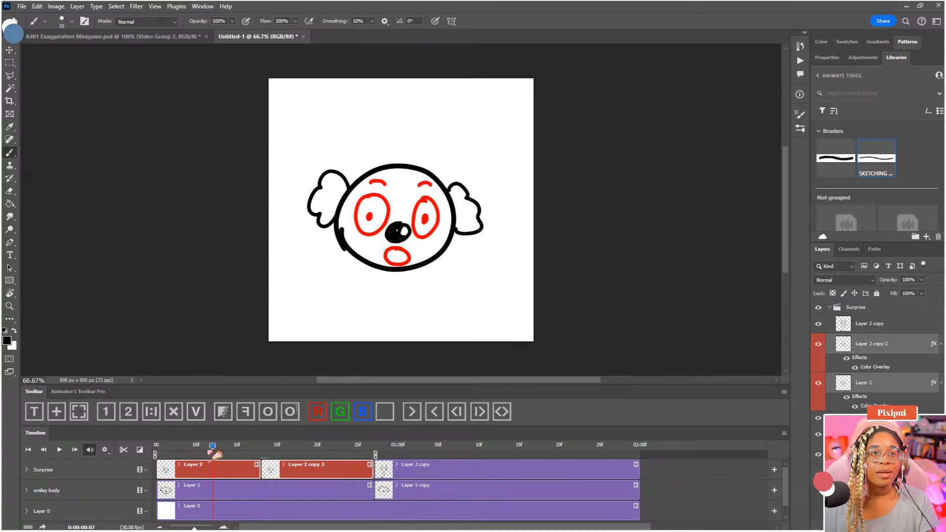
Step: Insert a blank two-frame clip after Layer 2 and trim Layer 2 copy 2 to end at frame 27
left_click_drag(302, 455, 316, 458)
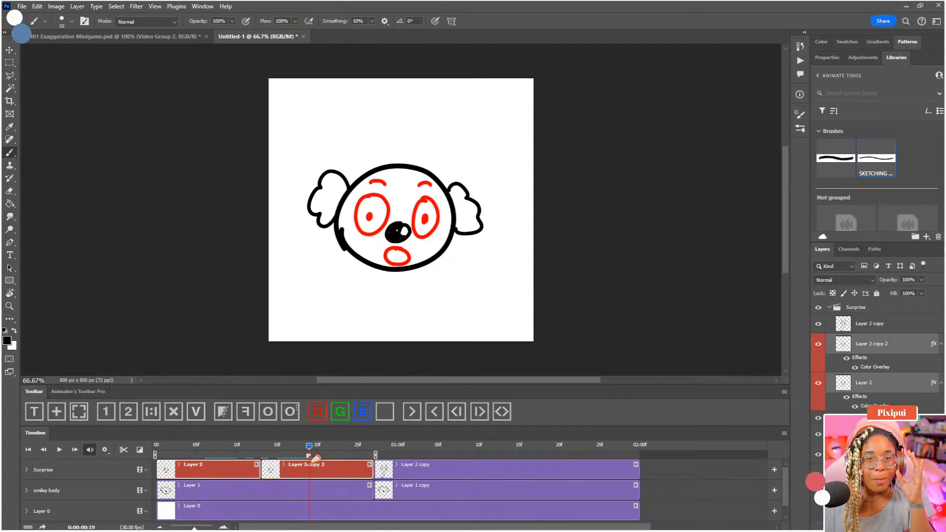
left_click_drag(314, 458, 260, 454)
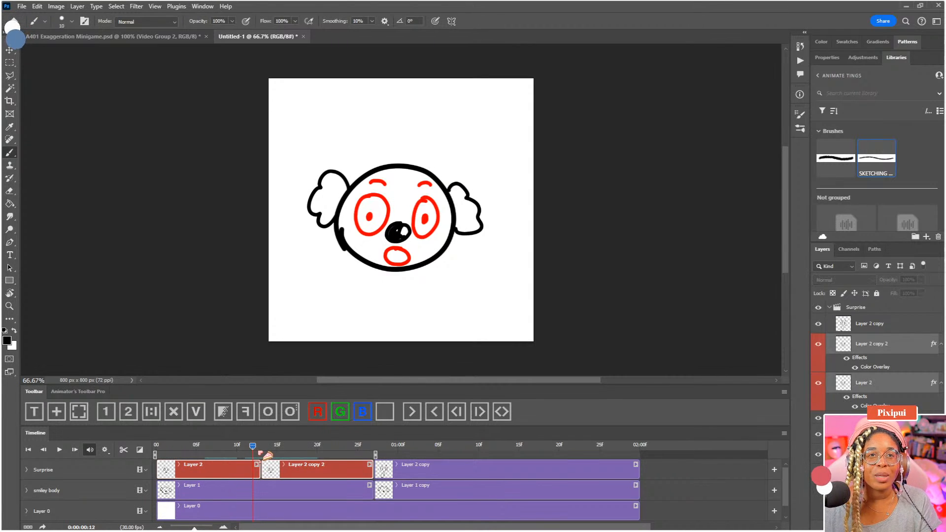
left_click(243, 473)
left_click(132, 417)
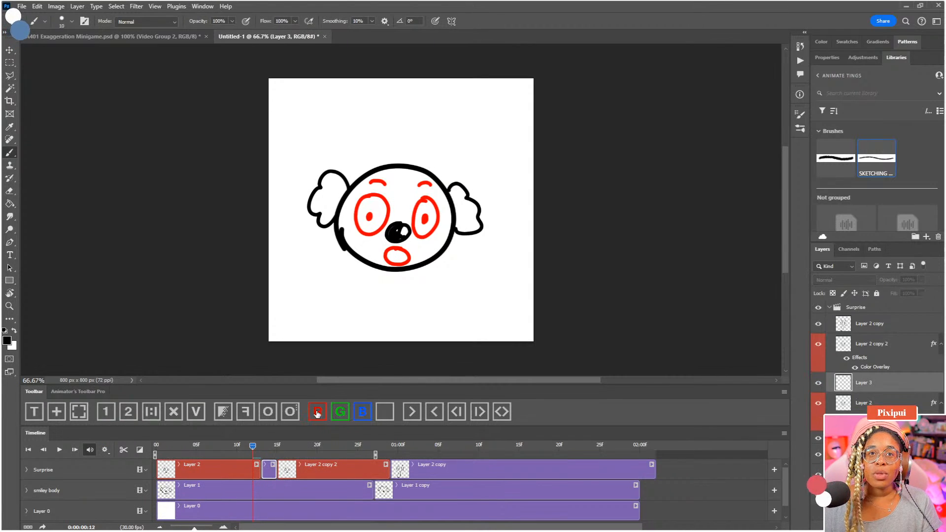
left_click_drag(259, 470, 304, 453)
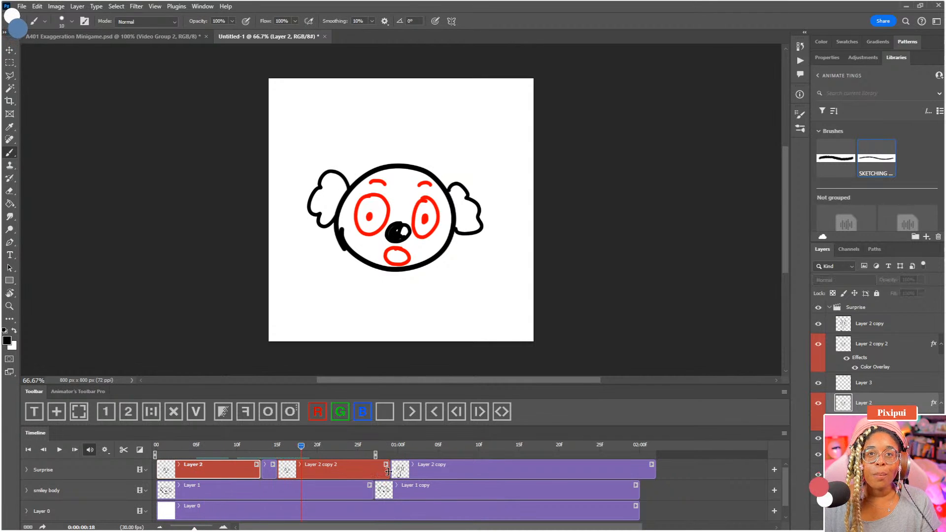
left_click_drag(388, 472, 372, 473)
Step: Select the blank Layer 3 clip at frame 14 and turn on onion skinning
left_click(270, 451)
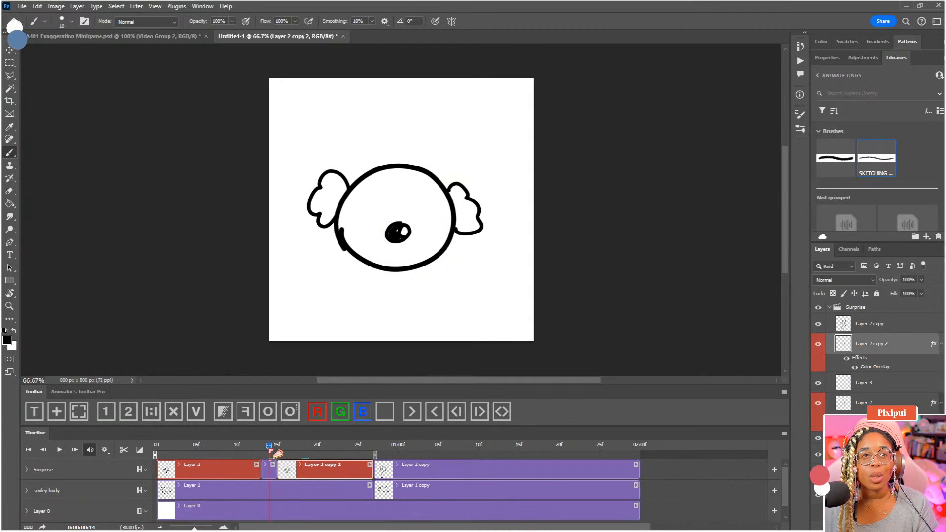
left_click(269, 470)
left_click_drag(418, 241, 427, 250)
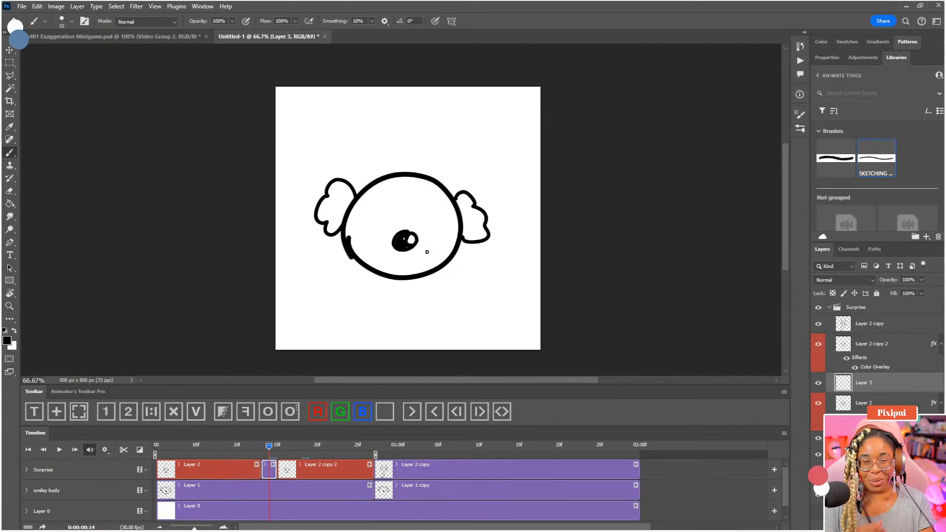
left_click(268, 414)
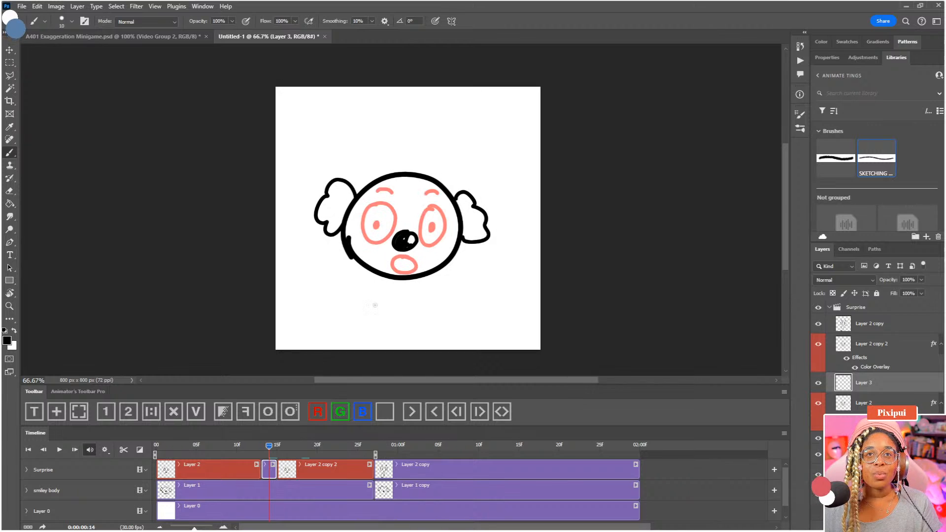
Step: With the canvas view rotated to -90°, draw a curved closed-eye line across the character's left-hand eye on Layer 3
left_click_drag(402, 277, 410, 289)
key("ctrl+plus")
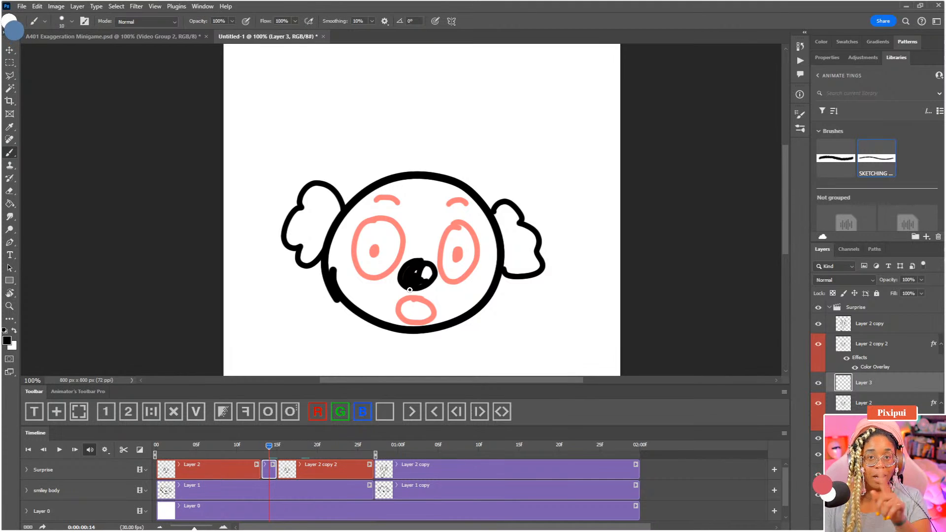
left_click_drag(407, 302, 363, 264)
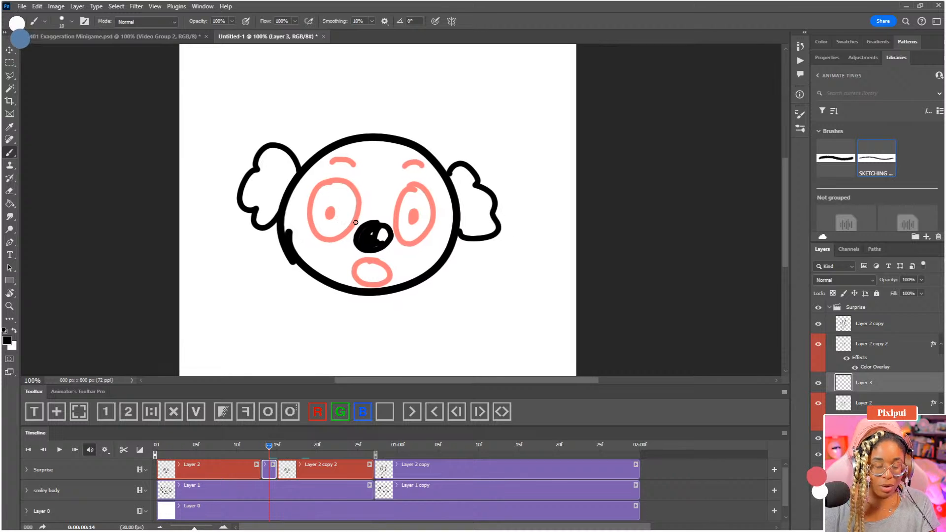
key("r")
left_click_drag(432, 245, 445, 300)
left_click_drag(447, 217, 453, 180)
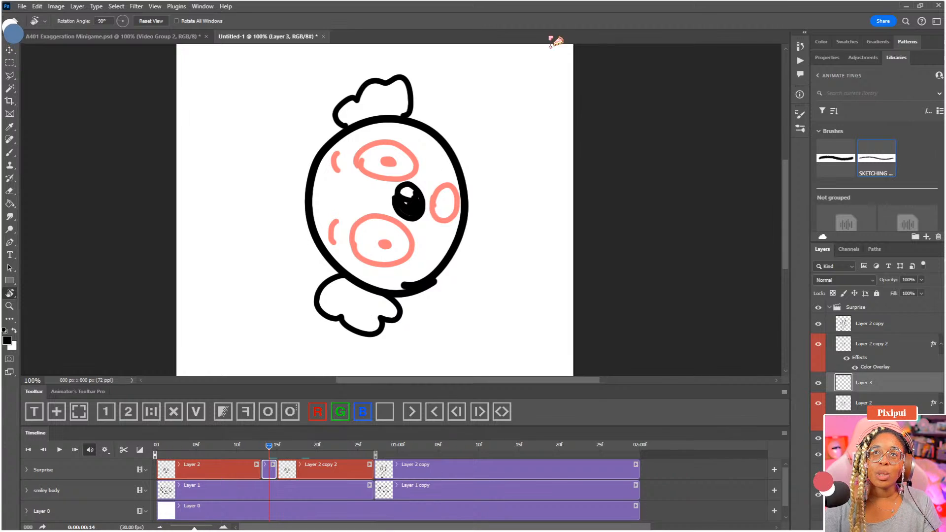
left_click_drag(390, 229, 420, 250)
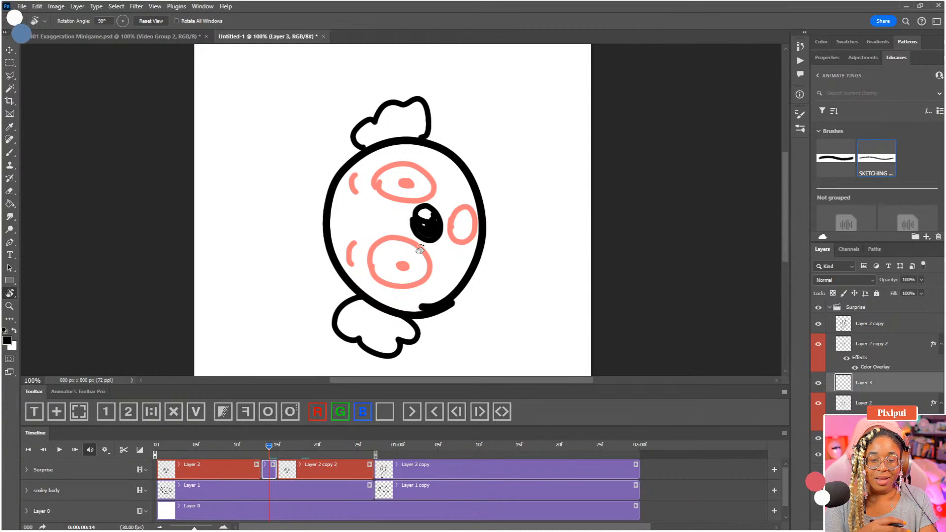
key("ctrl+plus")
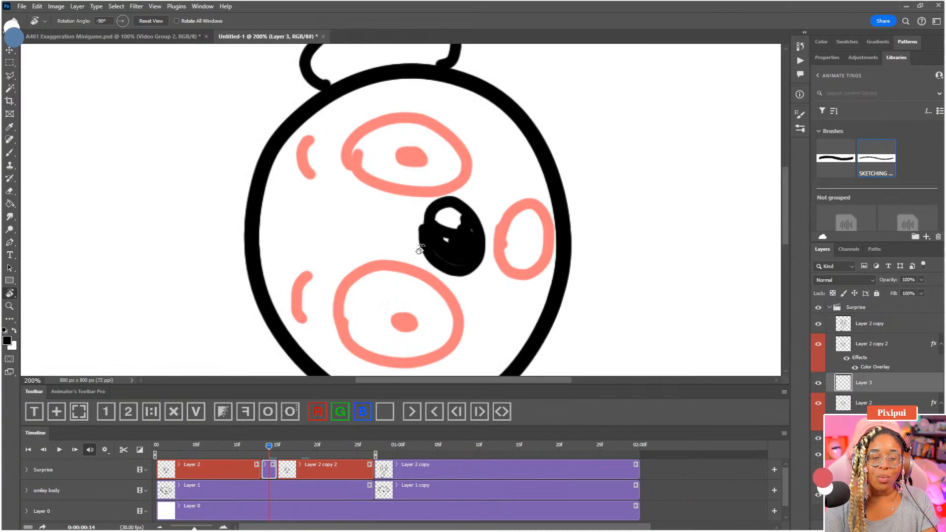
mouse_move(395, 291)
left_mouse_down()
mouse_move(372, 229)
mouse_move(391, 210)
mouse_move(392, 315)
left_mouse_up()
key("b")
key("space")
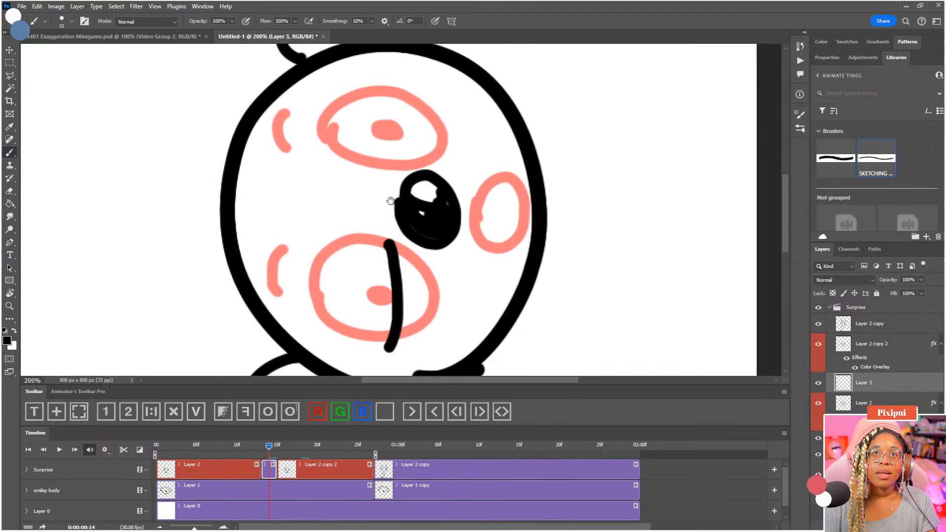
Step: Return the playhead to frame 13 and draw a matching closed-eye line across the other eye on Layer 3
key("space")
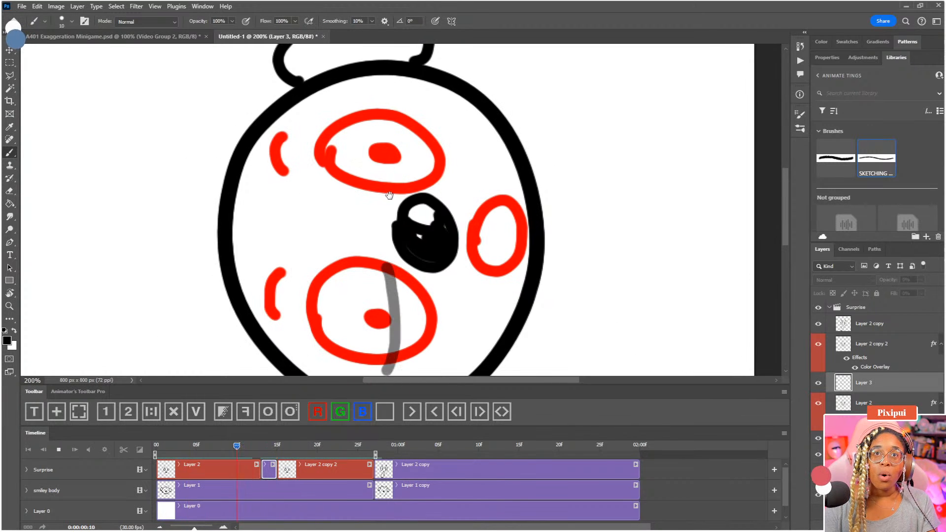
left_click(262, 446)
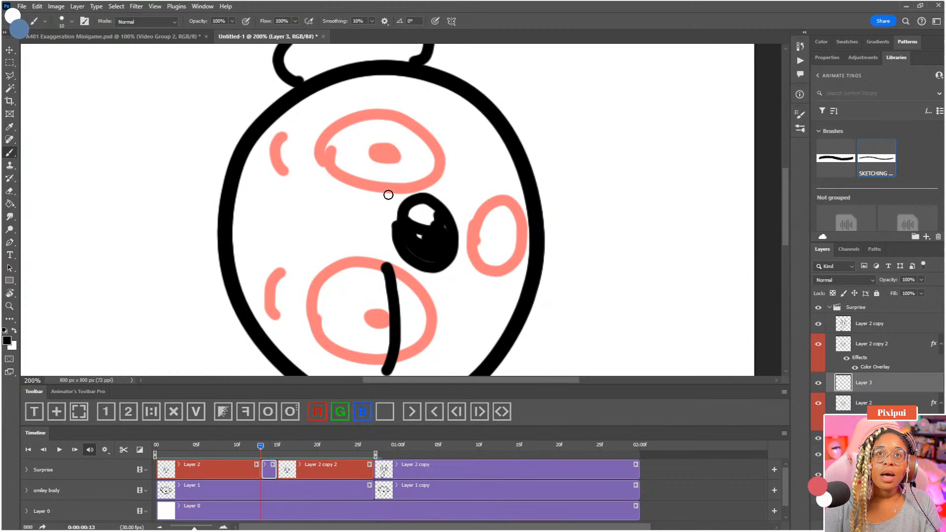
scroll(436, 196, "down", 2)
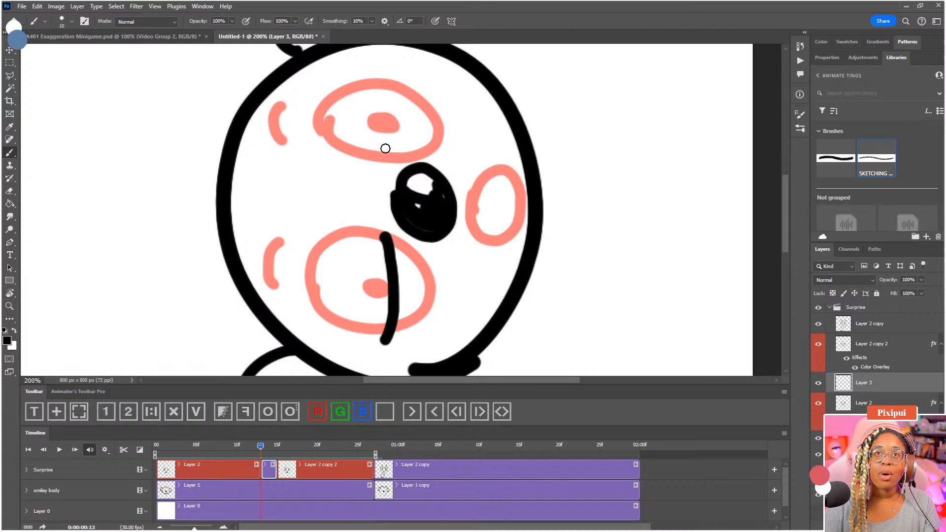
left_click_drag(380, 153, 398, 78)
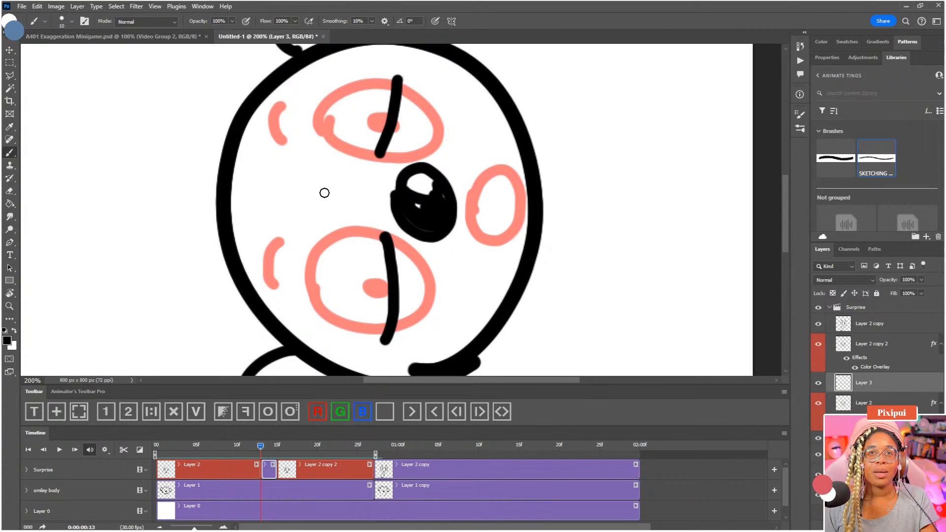
Step: Draw two short curved eyebrows and a small oval mouth on Layer 3, inside the onion-skinned outlines, to complete the closed-eye face
left_click_drag(295, 247, 294, 289)
left_click_drag(296, 105, 297, 141)
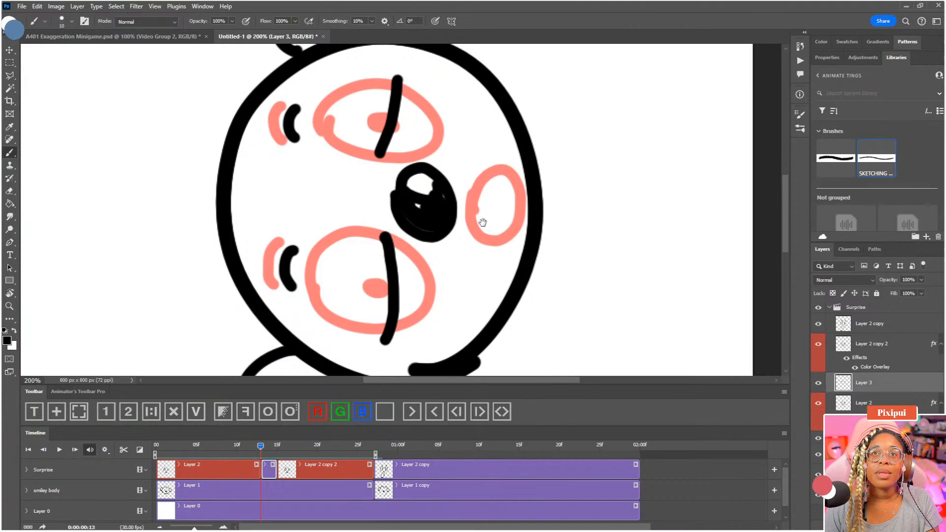
mouse_move(490, 194)
left_mouse_down()
mouse_move(468, 154)
mouse_move(473, 176)
left_mouse_up()
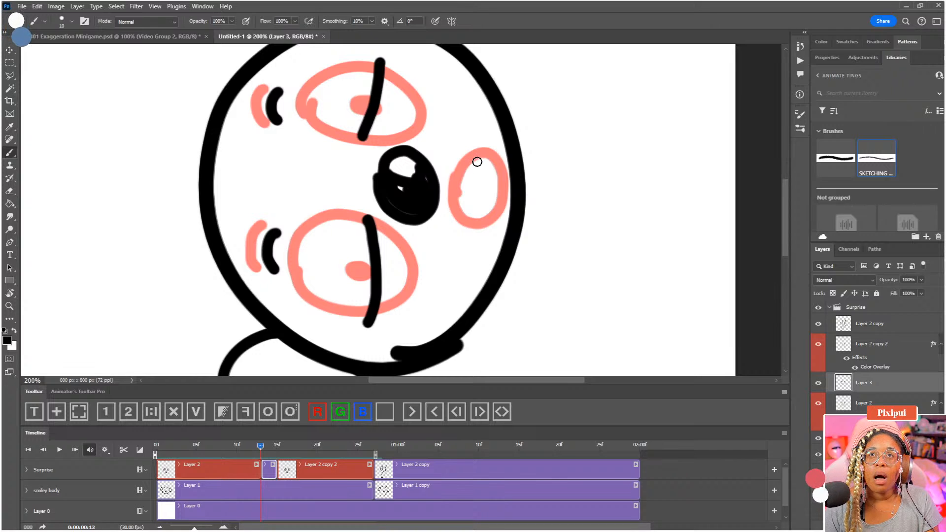
mouse_move(483, 160)
left_mouse_down()
mouse_move(465, 198)
mouse_move(485, 210)
mouse_move(494, 185)
mouse_move(478, 163)
left_mouse_up()
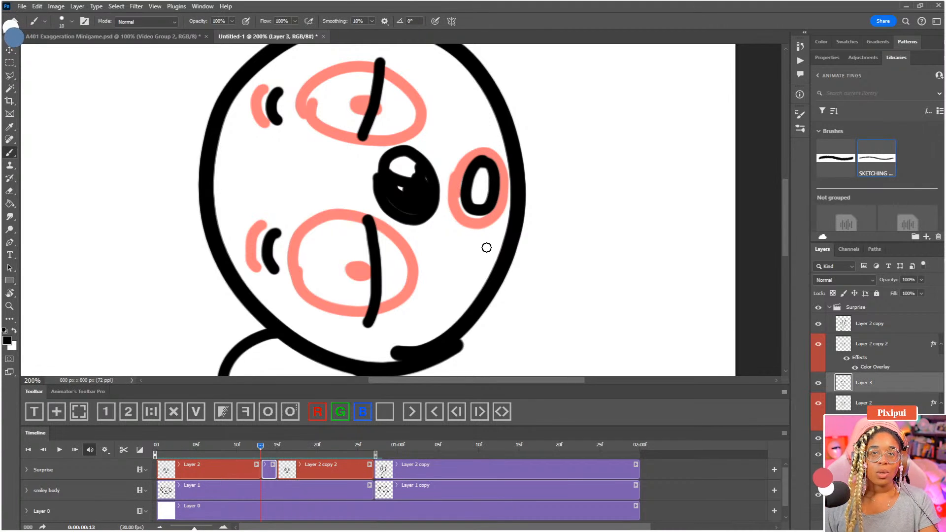
Step: Reset the canvas rotation to 0° and scrub the timeline through to frame 14 to preview the blink
key("space")
key("ctrl+minus")
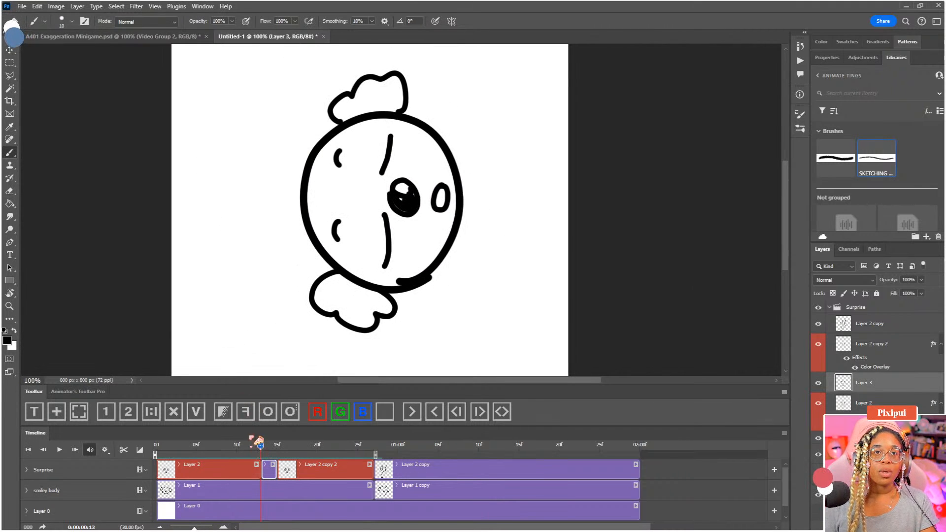
double_click(11, 294)
left_click_drag(402, 305, 369, 327)
left_click(229, 445)
left_click_drag(239, 449, 274, 453)
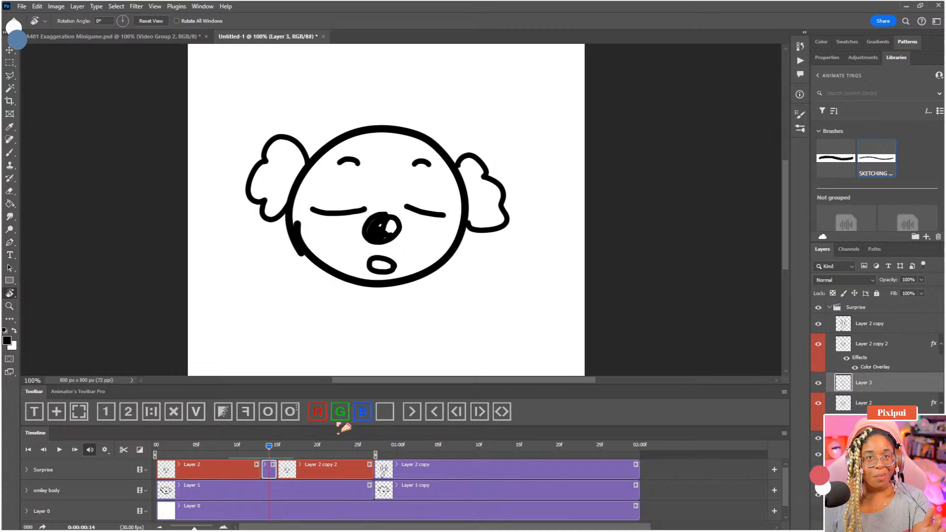
Step: Color the Layer 3 clip and its drawing red, and scrub between frames 13 and 14 to check it
left_click(318, 412)
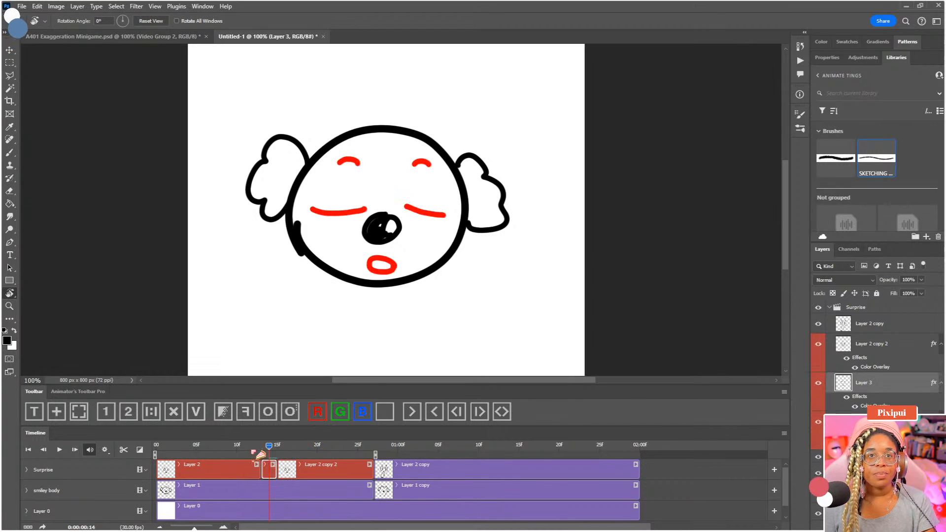
mouse_move(274, 449)
left_mouse_down()
mouse_move(249, 452)
mouse_move(261, 458)
left_mouse_up()
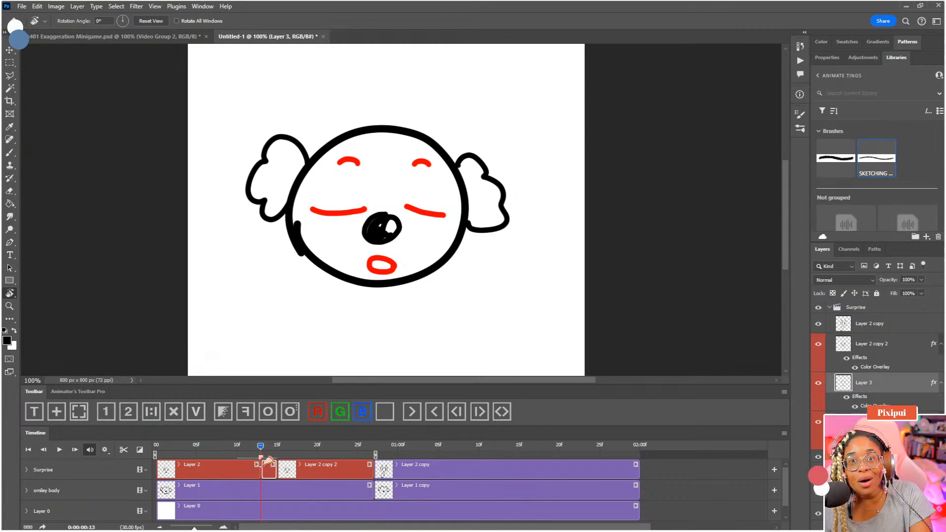
left_click_drag(261, 457, 270, 455)
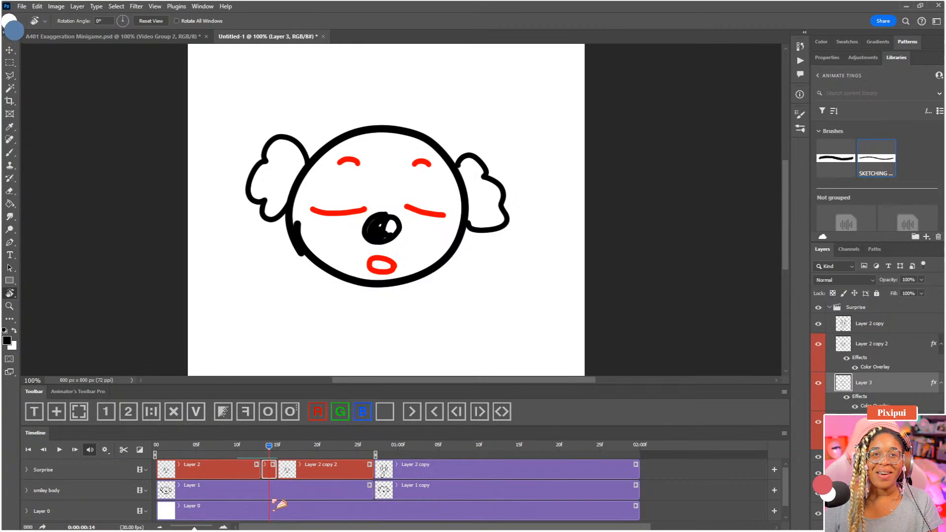
Step: Insert a blank two-frame clip after Layer 3 and extend the Layer 1 clip to the end of Layer 2 copy 2
left_click(127, 411)
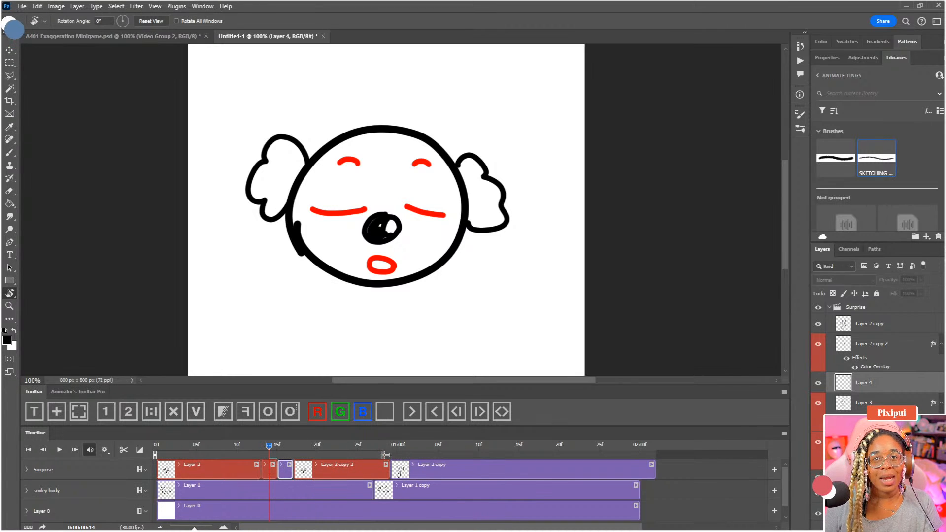
left_click_drag(373, 490, 389, 489)
left_click(285, 449)
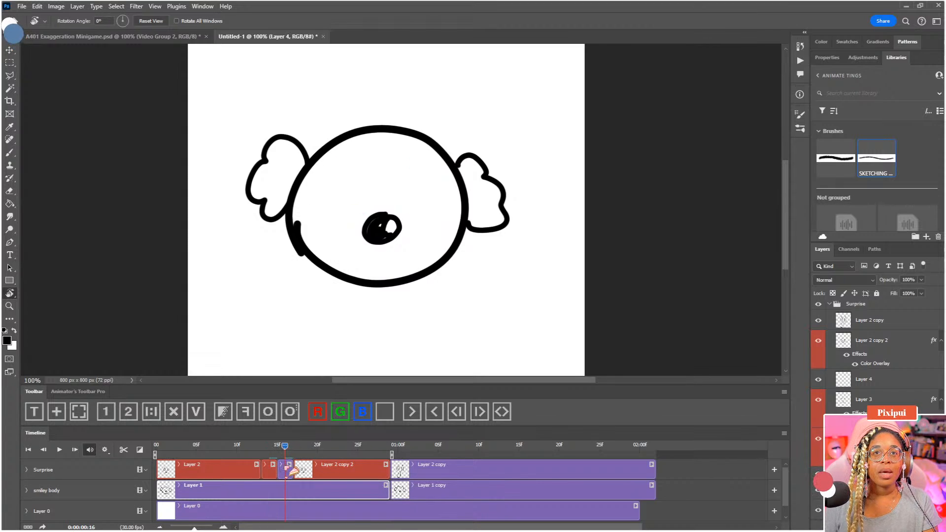
Step: Compare the blank frame with the closed-eye drawing at frame 14, and delete the blank Layer 4 clip
left_click(286, 469)
left_click_drag(341, 335, 343, 339)
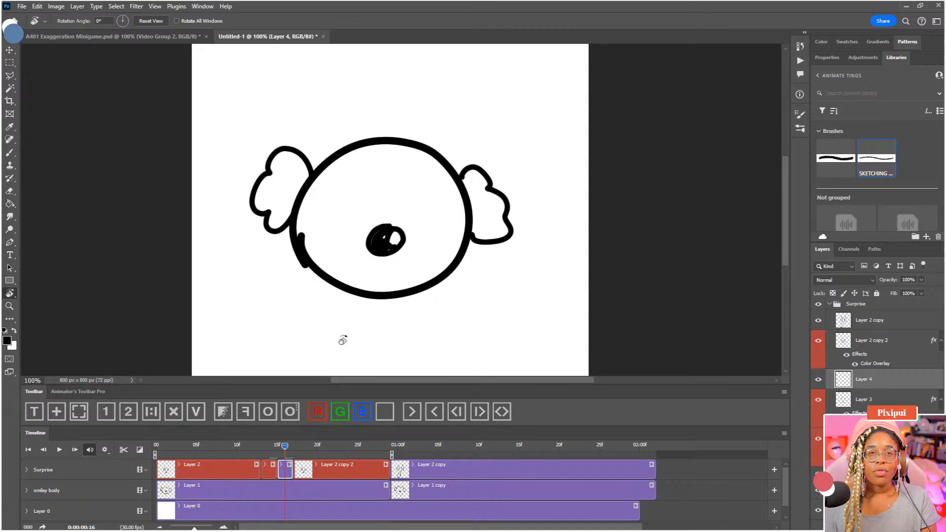
left_click(269, 448)
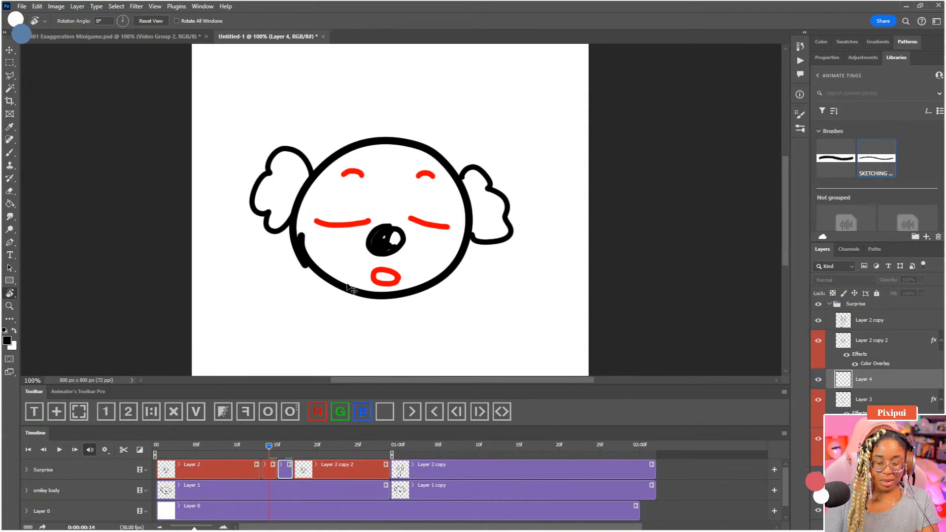
key("ctrl+plus")
left_click_drag(377, 270, 385, 248)
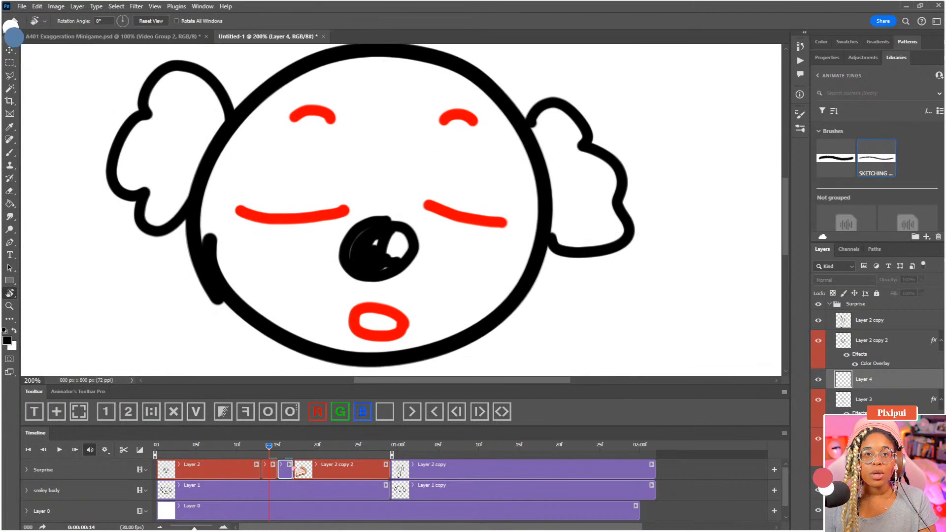
key("Delete")
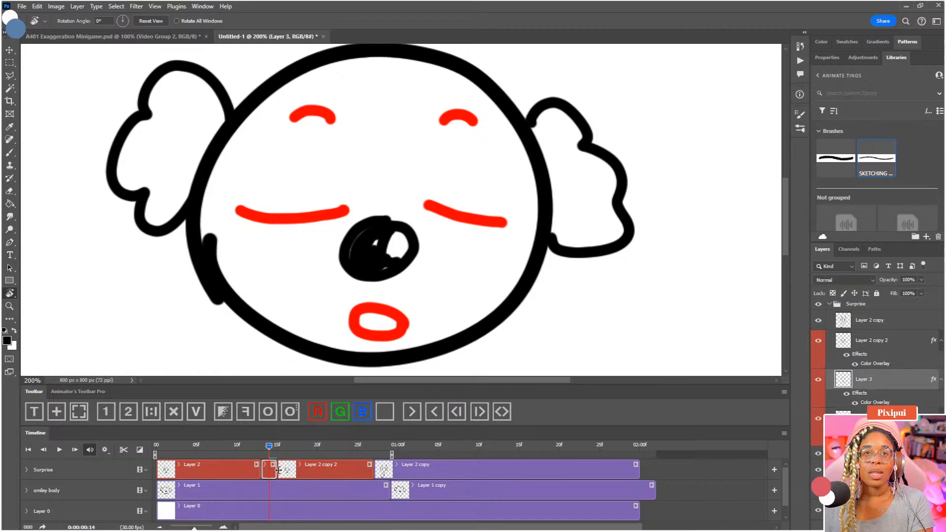
Step: Duplicate the Layer 3 clip directly after itself and, at frame 16, remove the red color from Layer 3 copy
left_click(151, 411)
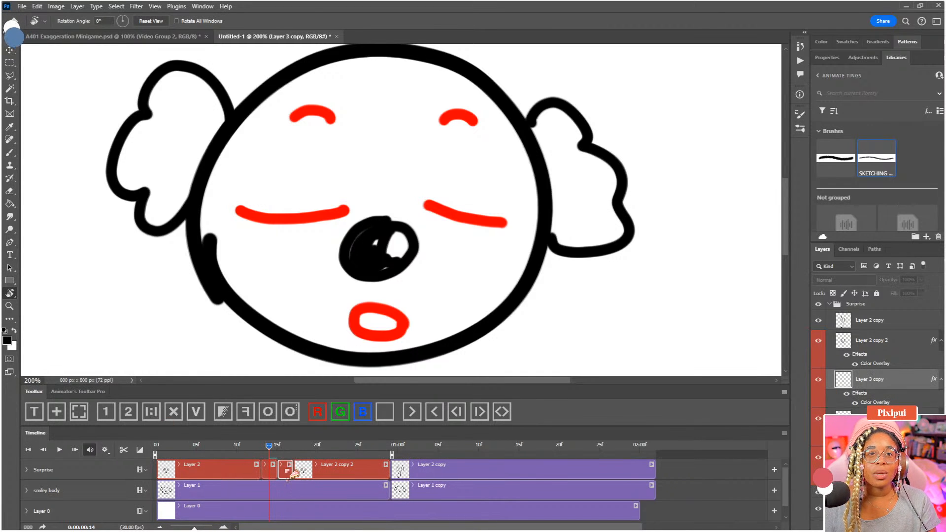
left_click(286, 448)
left_click_drag(304, 301, 317, 285)
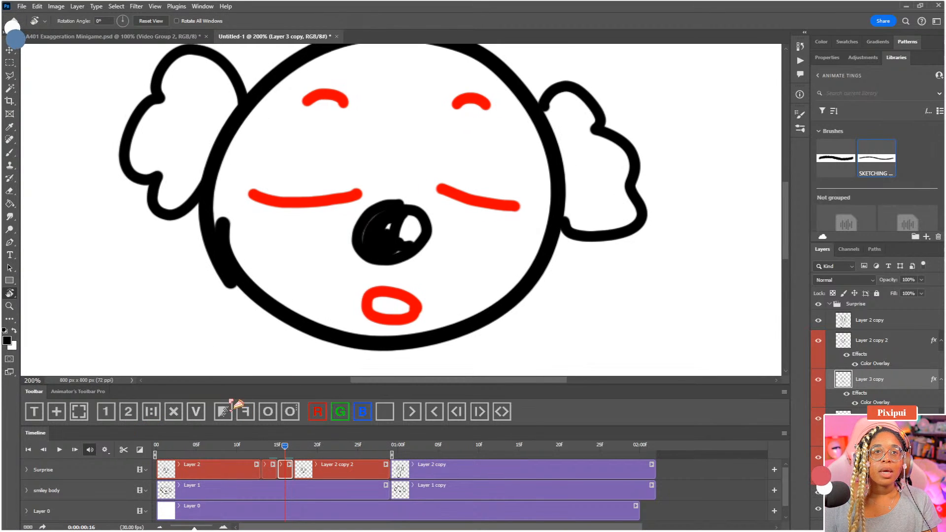
left_click(384, 415)
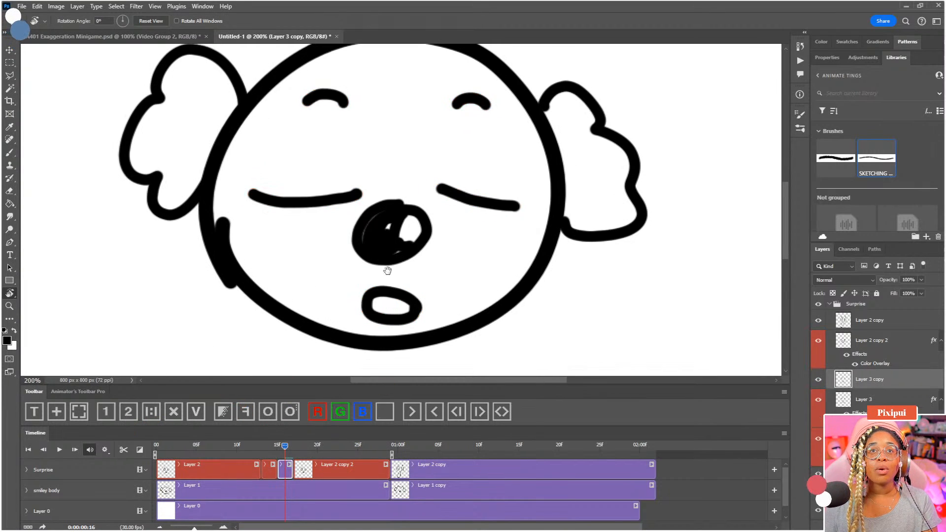
left_click_drag(387, 271, 389, 283)
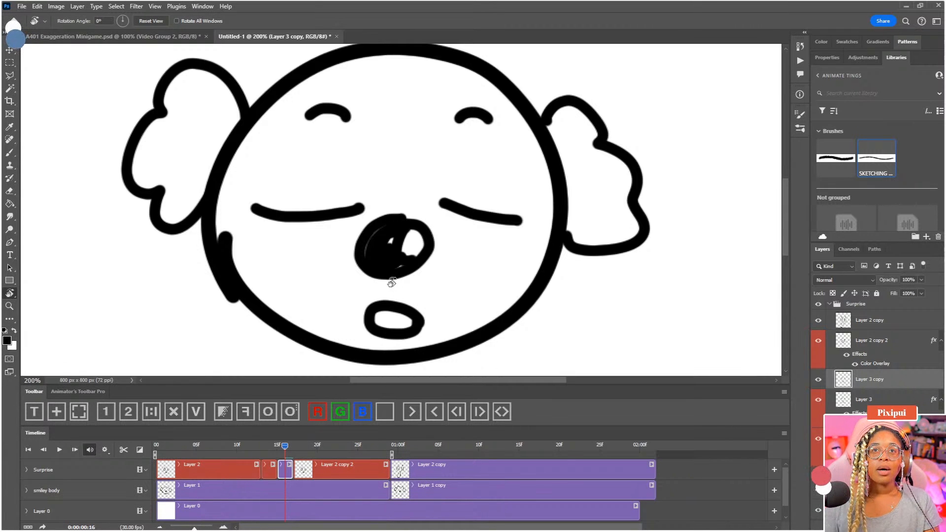
Step: With the canvas turned sideways and onion skinning on, erase both closed-eye lines from Layer 3 copy at frame 16
left_click_drag(421, 289, 411, 190)
key("e")
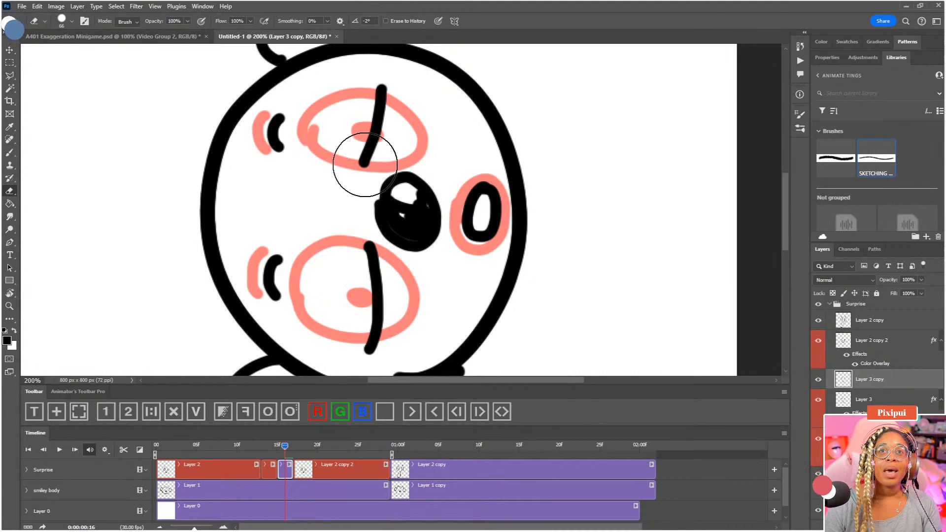
mouse_move(369, 154)
left_mouse_down()
mouse_move(383, 101)
mouse_move(374, 148)
left_mouse_up()
mouse_move(381, 244)
left_mouse_down()
mouse_move(372, 331)
mouse_move(371, 321)
left_mouse_up()
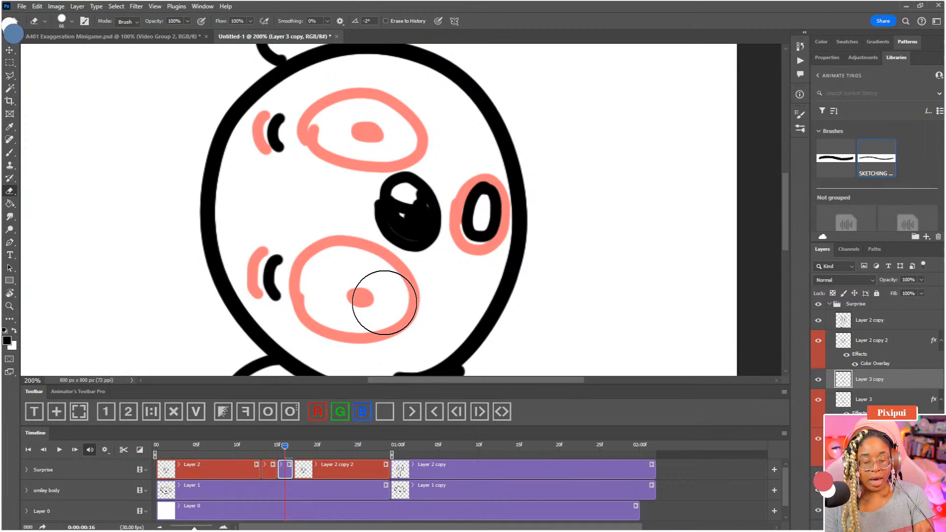
key("b")
scroll(399, 246, "down", 1)
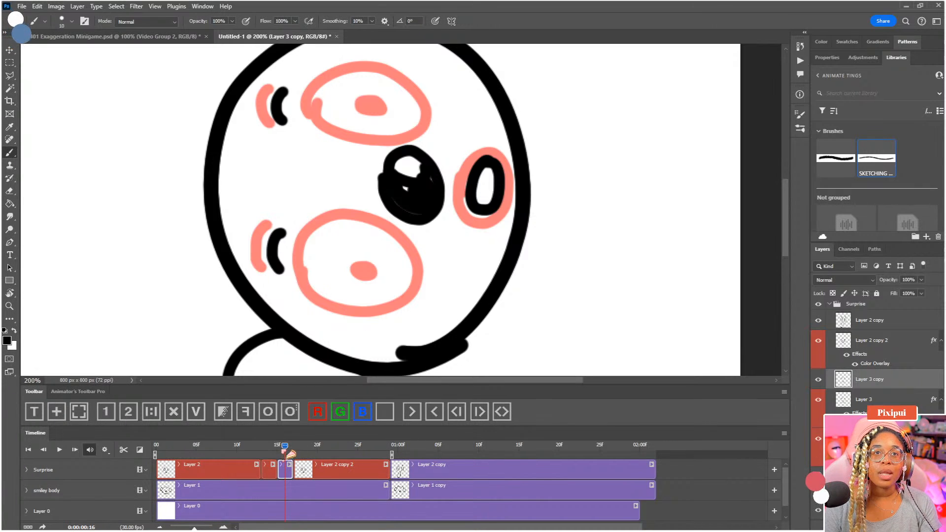
Step: Color the Layer 3 clip green and the Layer 2 copy 2 clip blue, and return the playhead to frame 16
key("Left")
key("Right")
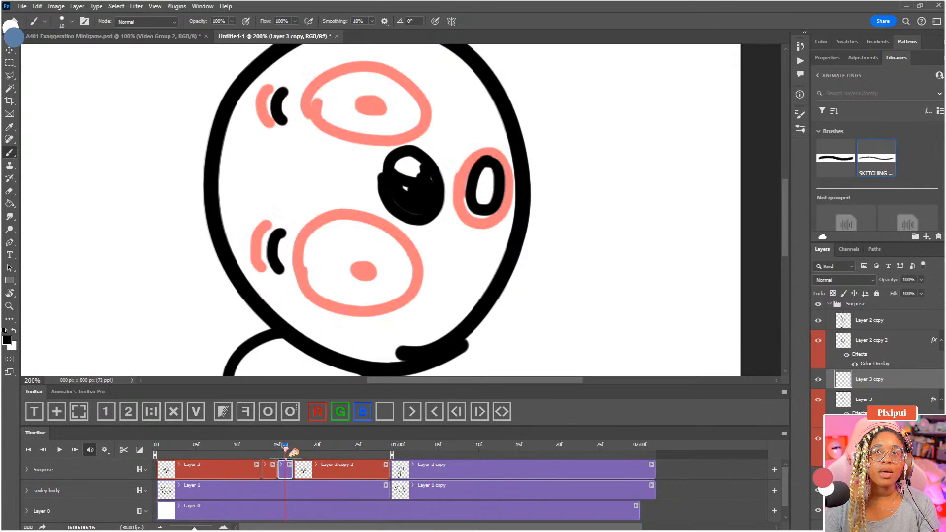
left_click(269, 469)
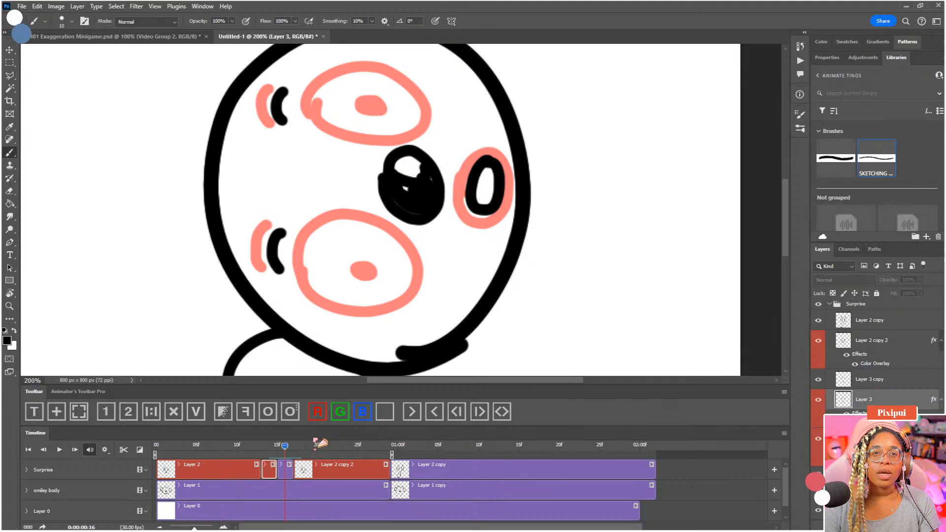
left_click(338, 414)
left_click(302, 450)
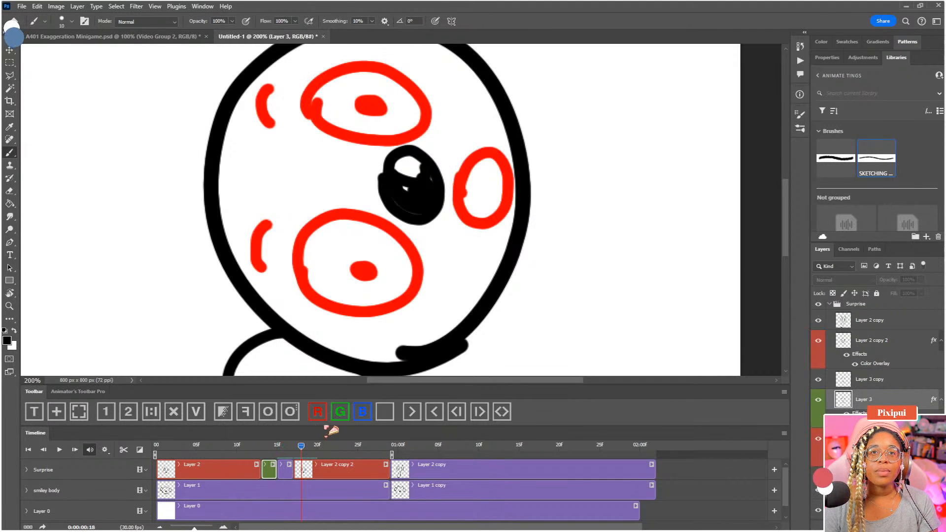
left_click(362, 413)
left_click(287, 447)
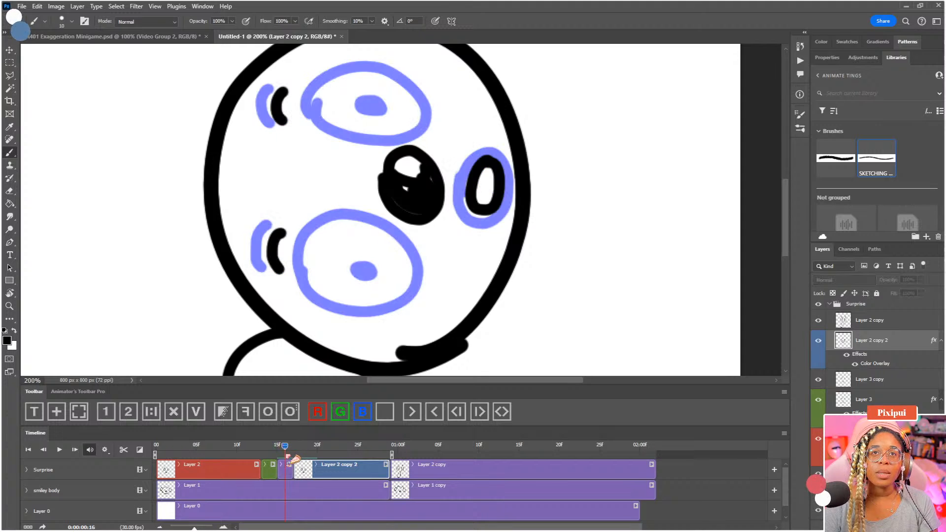
Step: Set the onion skin Frames Before count to 2 and select the Layer 3 copy clip
left_click(291, 413)
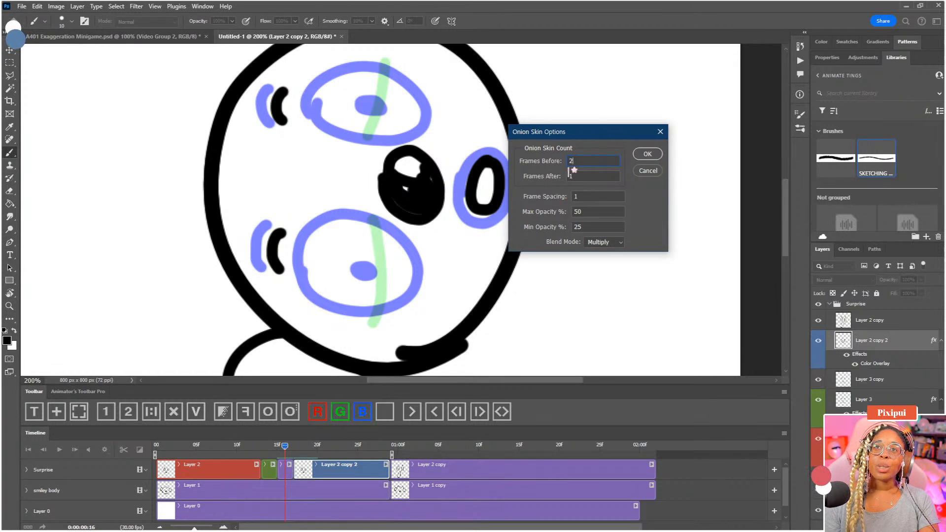
left_click(646, 155)
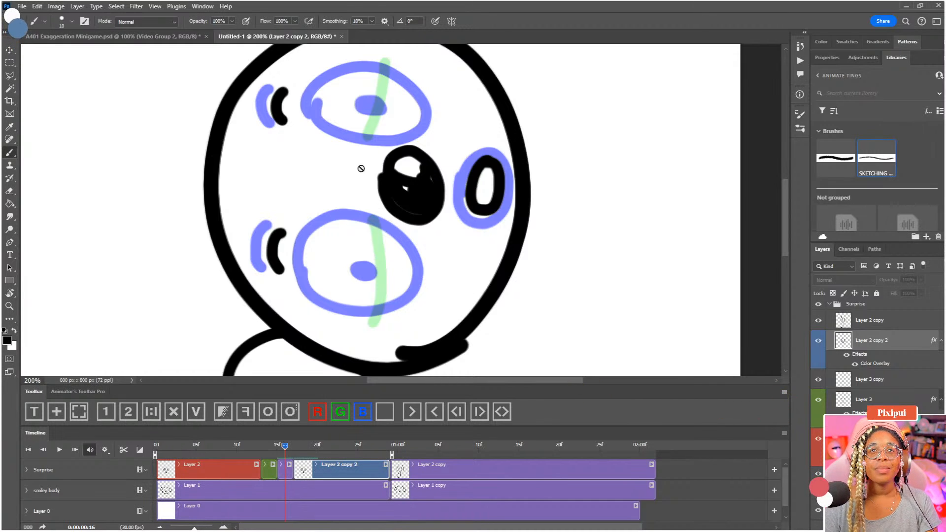
left_click_drag(401, 239, 395, 260)
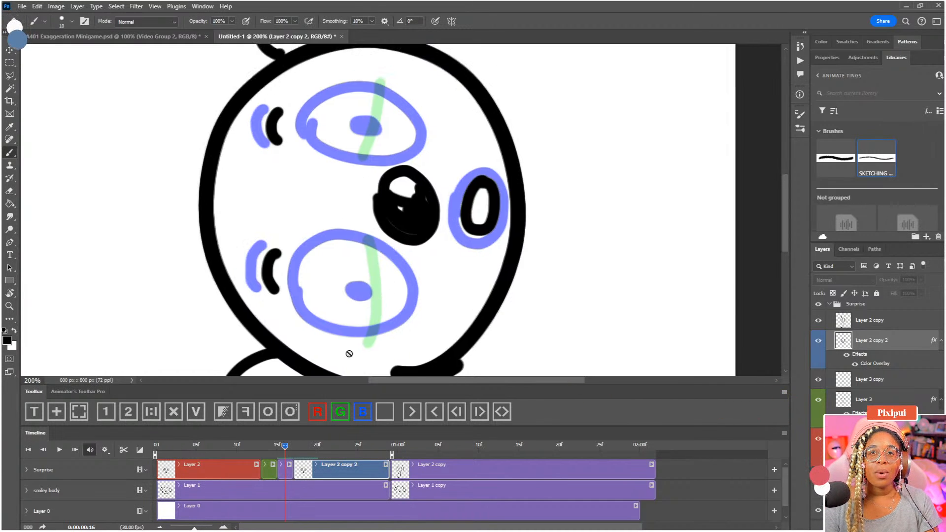
left_click(279, 470)
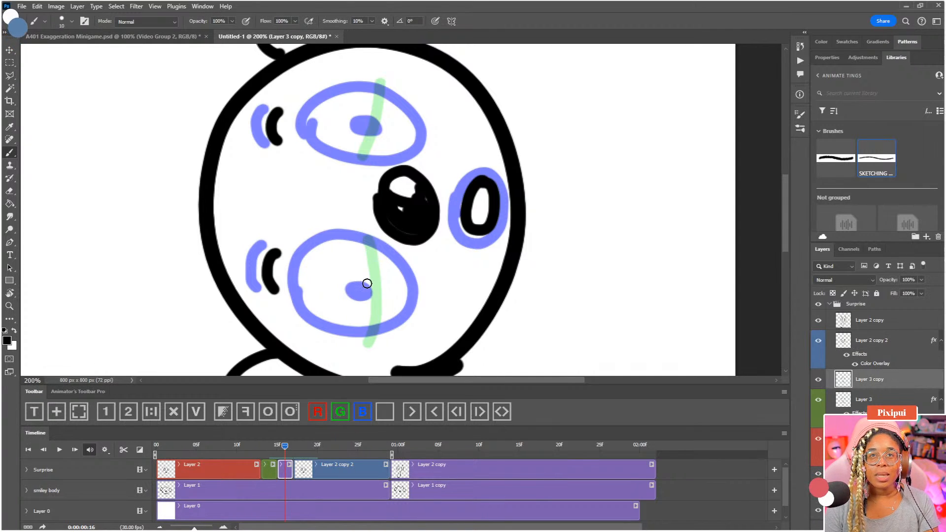
Step: Try a half-closed shape for the left-hand eye on Layer 3 copy, using a straight lid line and a curved lower edge
mouse_move(367, 249)
left_mouse_down()
mouse_move(337, 240)
mouse_move(326, 298)
mouse_move(345, 329)
mouse_move(382, 322)
mouse_move(385, 256)
mouse_move(367, 246)
mouse_move(365, 205)
left_mouse_up()
key("ctrl+z")
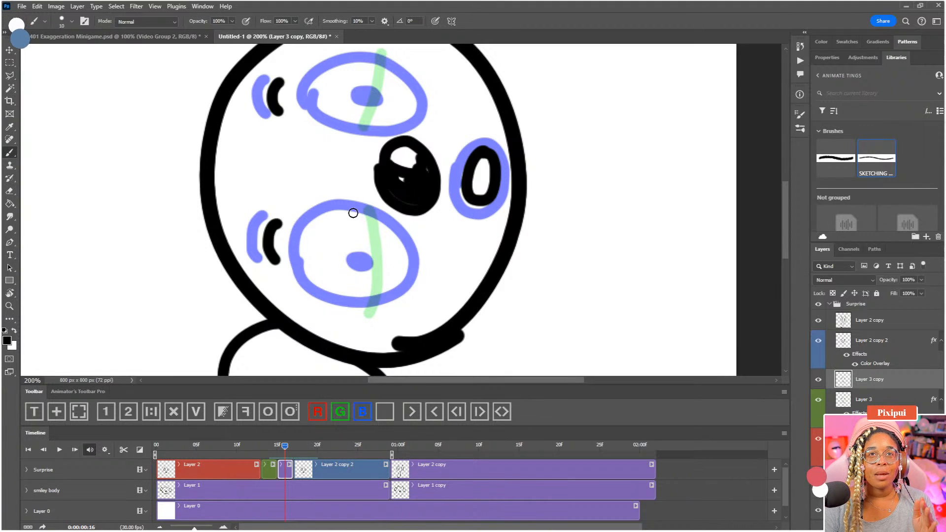
left_click_drag(343, 212, 339, 302)
left_click_drag(352, 214, 384, 300)
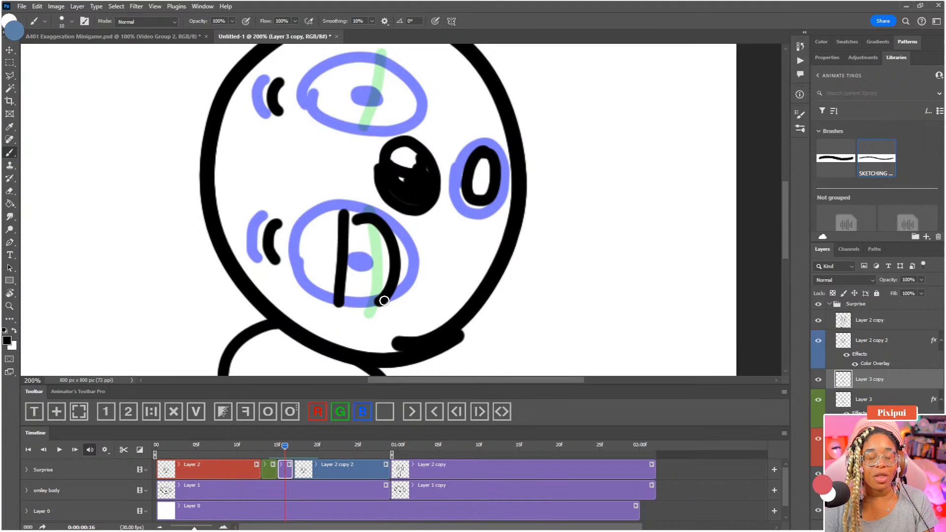
key("ctrl+z")
key("ctrl+z")
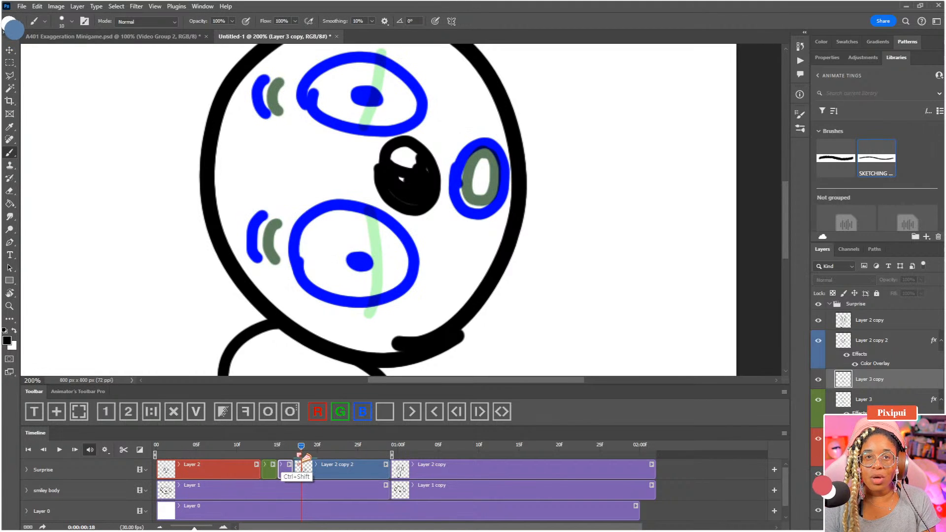
key("ctrl+shift+z")
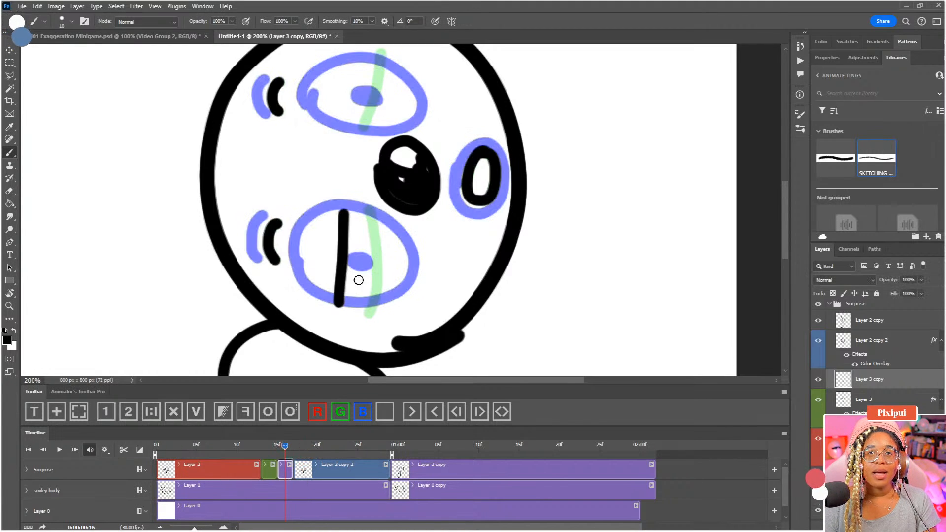
key("e")
mouse_move(355, 194)
left_mouse_down()
mouse_move(341, 297)
mouse_move(338, 275)
left_mouse_up()
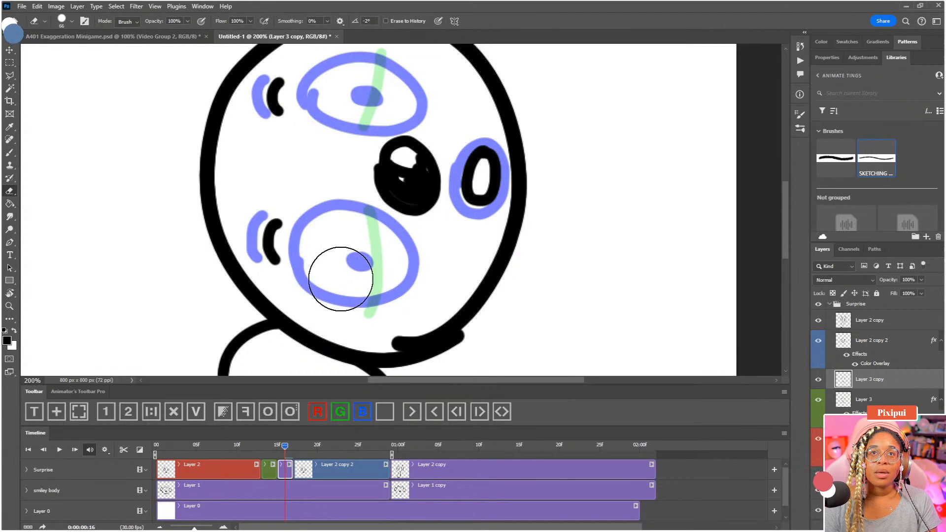
key("b")
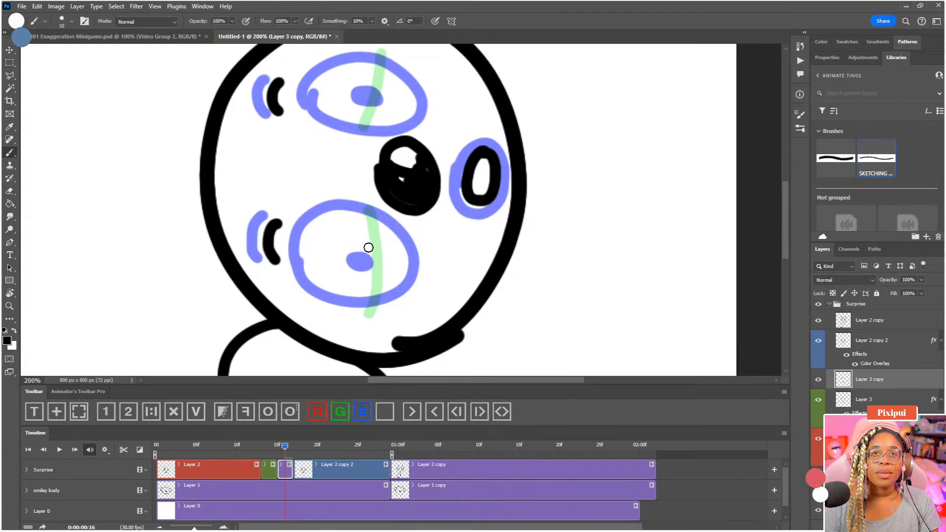
Step: Draw the left-hand eye on Layer 3 copy as a closed outline with a flattened upper lid inside the blue onion-skin shape, and trim its corner
left_click_drag(334, 212, 322, 246)
key("ctrl+z")
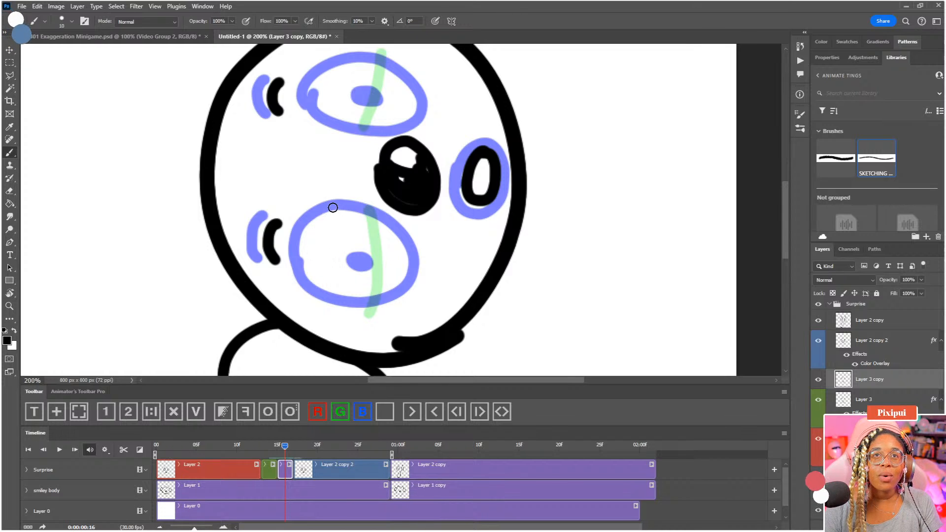
mouse_move(331, 206)
left_mouse_down()
mouse_move(313, 239)
mouse_move(312, 280)
mouse_move(346, 298)
mouse_move(377, 294)
mouse_move(406, 271)
mouse_move(409, 253)
mouse_move(392, 227)
mouse_move(338, 211)
mouse_move(351, 215)
left_mouse_up()
key("e")
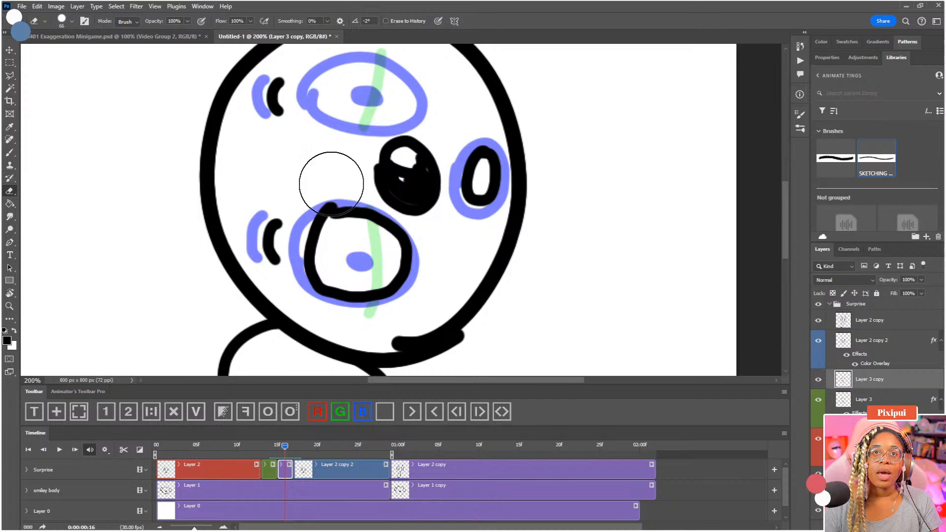
key("r")
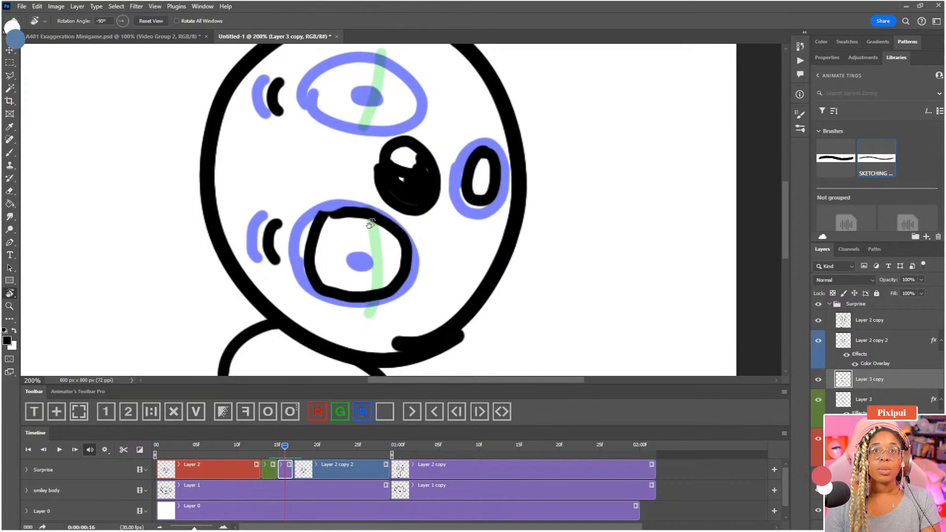
Step: Draw the right-hand eye's flattened upper lid and curved outer edge on Layer 3 copy, inside the blue onion-skin shape
mouse_move(379, 259)
left_mouse_down()
mouse_move(411, 191)
mouse_move(422, 225)
mouse_move(382, 266)
mouse_move(363, 259)
mouse_move(355, 271)
mouse_move(362, 266)
left_mouse_up()
key("b")
key("r")
left_click_drag(420, 239, 397, 305)
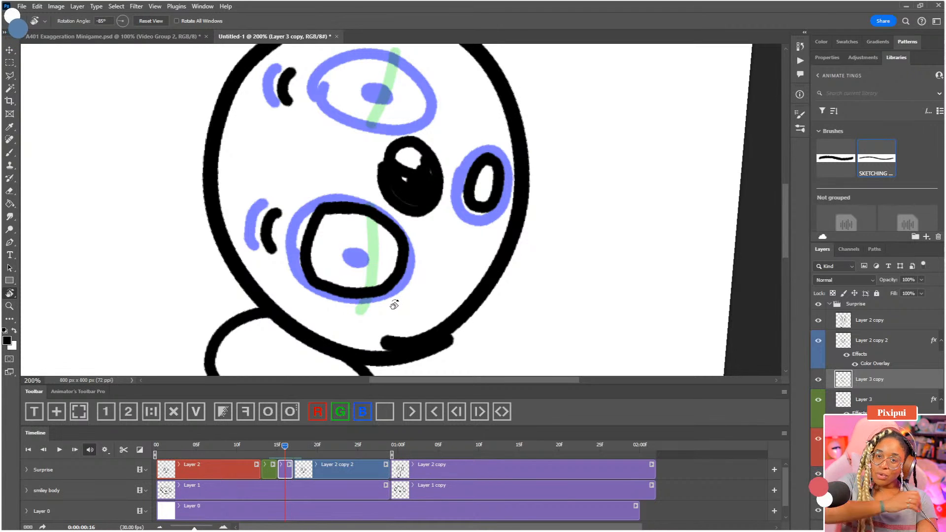
left_click_drag(451, 161, 478, 209)
key("b")
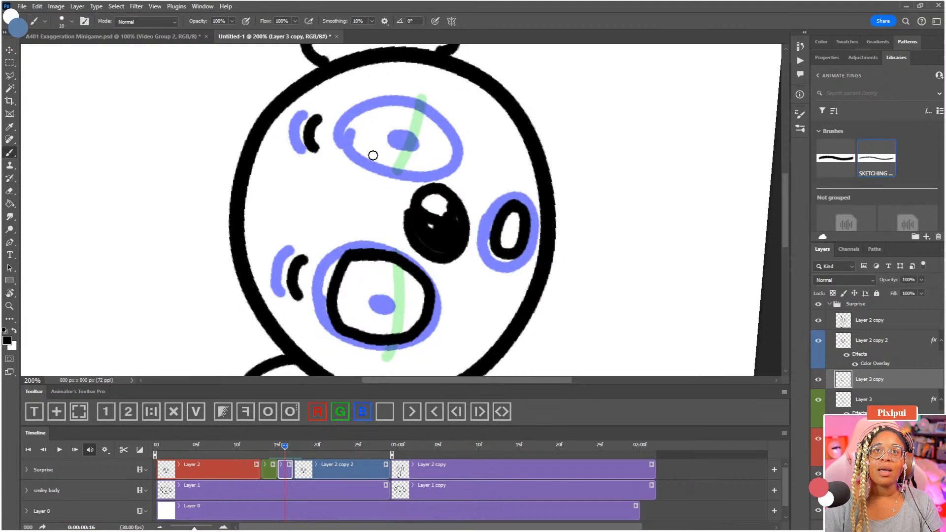
mouse_move(362, 155)
left_mouse_down()
mouse_move(375, 107)
mouse_move(409, 102)
mouse_move(448, 138)
mouse_move(446, 170)
left_mouse_up()
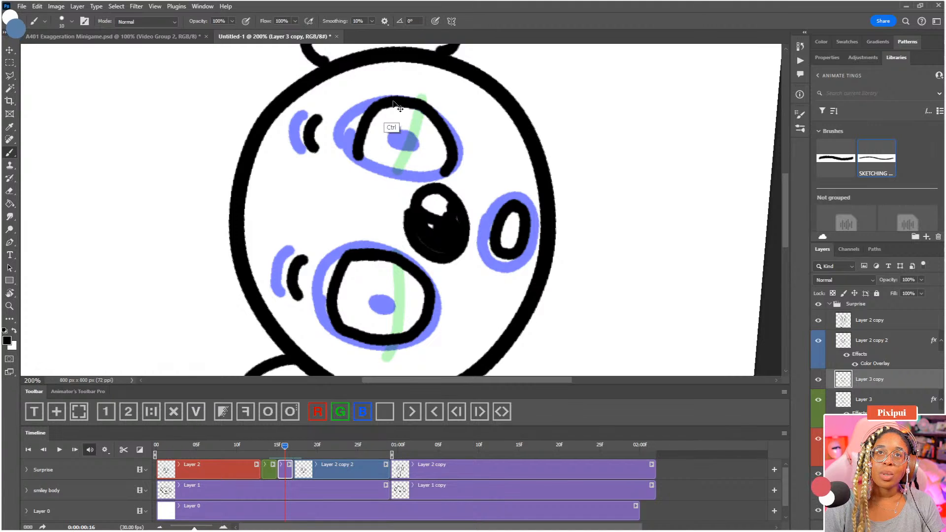
key("ctrl+z")
mouse_move(380, 102)
left_mouse_down()
mouse_move(430, 112)
mouse_move(455, 143)
mouse_move(434, 174)
left_mouse_up()
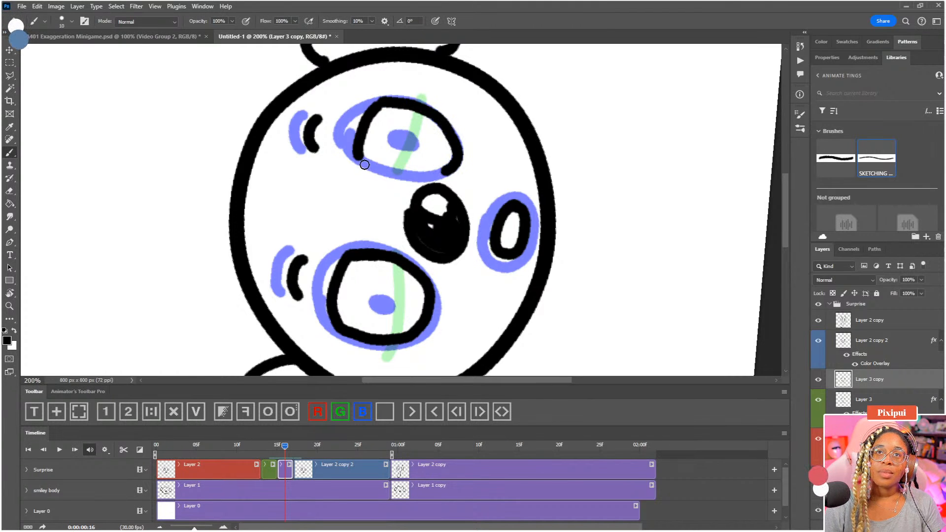
Step: Close the right-hand eye's outline with a smooth line along its nose-side edge, from the upper lid to the lower end
key("r")
left_click_drag(419, 220, 317, 211)
scroll(490, 152, "down", 2)
key("b")
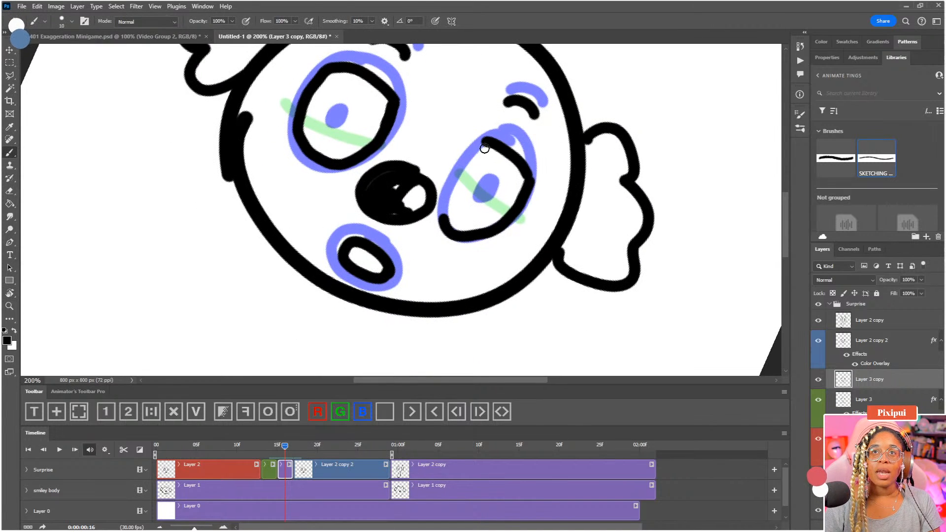
mouse_move(481, 150)
left_mouse_down()
mouse_move(448, 218)
mouse_move(467, 166)
mouse_move(445, 222)
left_mouse_up()
key("ctrl+z")
key("ctrl+z")
mouse_move(488, 141)
left_mouse_down()
mouse_move(452, 189)
mouse_move(447, 218)
mouse_move(466, 162)
mouse_move(445, 219)
mouse_move(484, 144)
mouse_move(444, 221)
left_mouse_up()
key("ctrl+z")
key("ctrl+z")
key("ctrl+z")
mouse_move(487, 140)
left_mouse_down()
mouse_move(456, 182)
mouse_move(446, 218)
mouse_move(479, 147)
mouse_move(450, 190)
mouse_move(445, 225)
left_mouse_up()
key("ctrl+z")
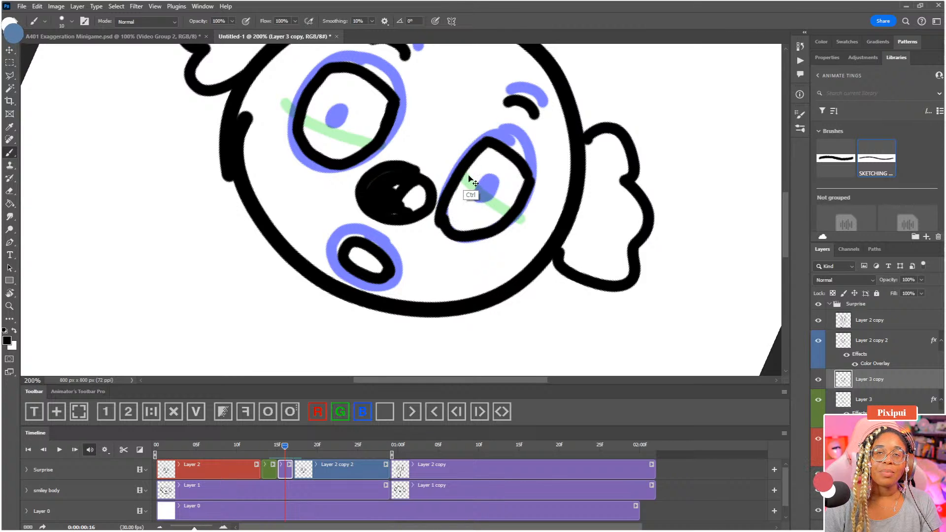
key("ctrl+z")
mouse_move(485, 141)
left_mouse_down()
mouse_move(459, 170)
mouse_move(445, 219)
mouse_move(437, 301)
left_mouse_up()
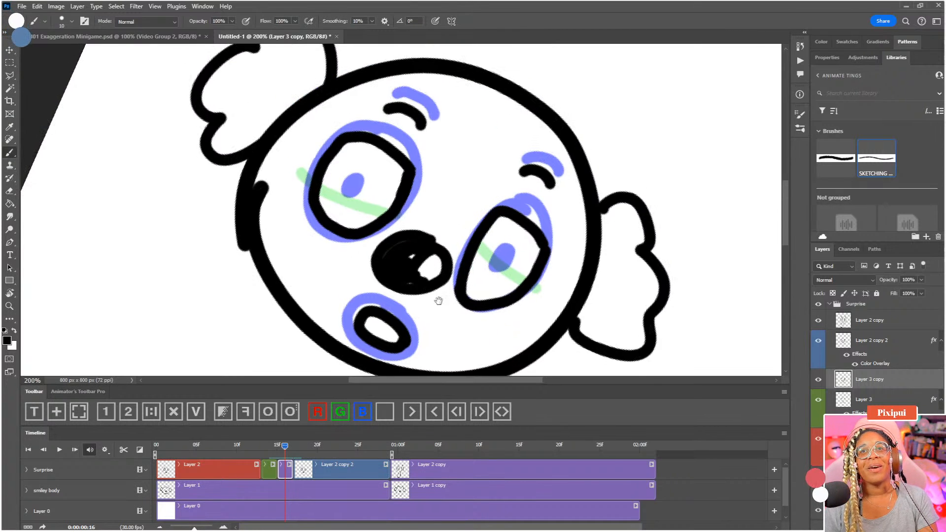
Step: Erase and redraw the right-hand eye's lower curve, and paint black pupils over the blue guides in both eyes
key("r")
left_click_drag(460, 271, 427, 326)
key("e")
mouse_move(545, 186)
left_mouse_down()
mouse_move(555, 205)
mouse_move(531, 201)
mouse_move(568, 177)
mouse_move(548, 161)
mouse_move(493, 268)
left_mouse_up()
key("r")
key("b")
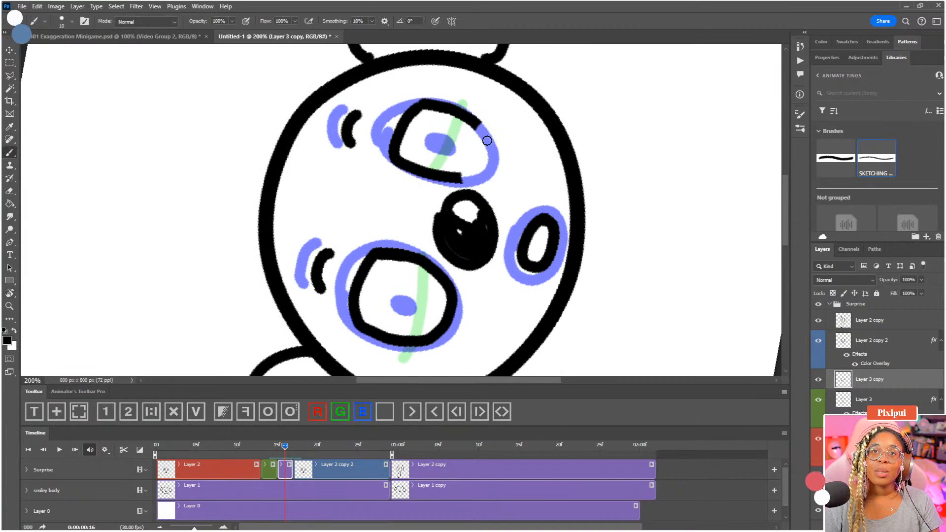
mouse_move(475, 120)
left_mouse_down()
mouse_move(488, 162)
mouse_move(464, 173)
mouse_move(500, 184)
left_mouse_up()
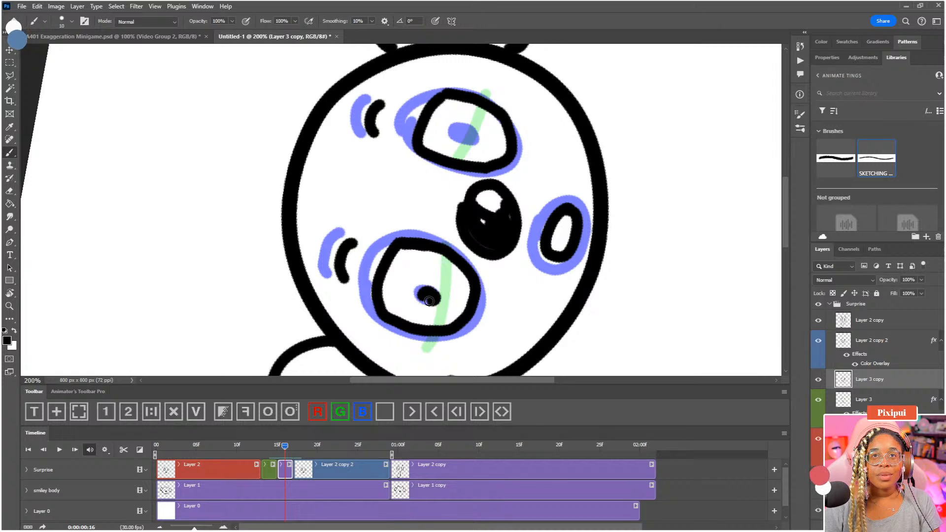
left_click_drag(428, 300, 426, 296)
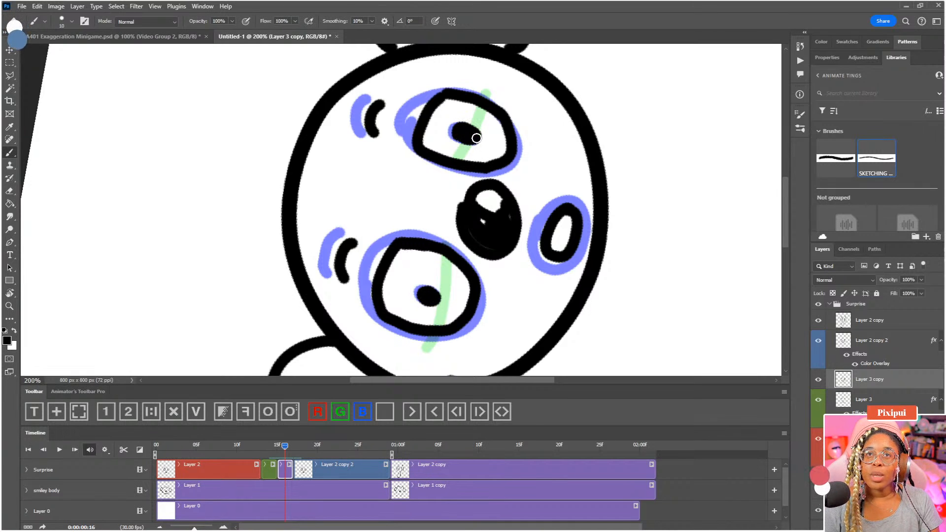
Step: Erase the flattened upper lids of both eyes on Layer 3 copy and redraw them as rounder curves
left_click_drag(442, 185, 408, 159)
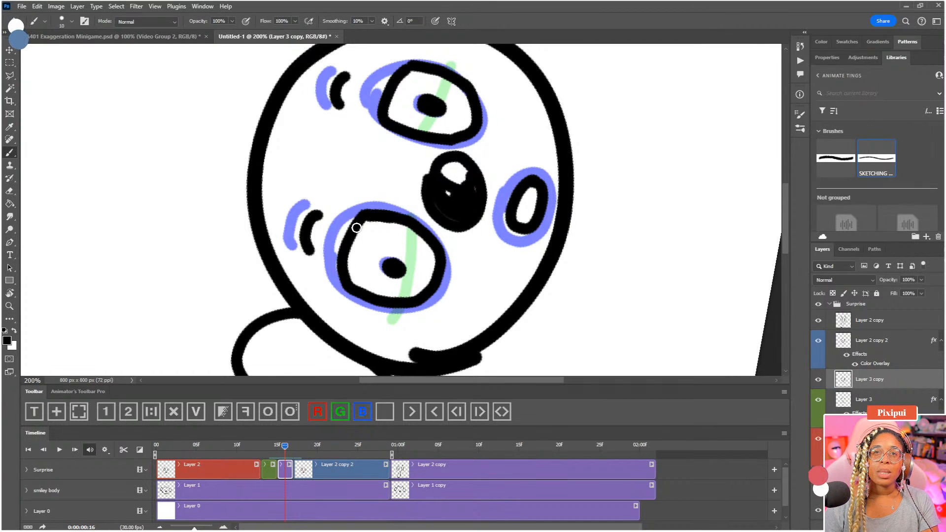
key("e")
mouse_move(340, 253)
left_mouse_down()
mouse_move(348, 229)
mouse_move(333, 265)
mouse_move(355, 255)
left_mouse_up()
key("b")
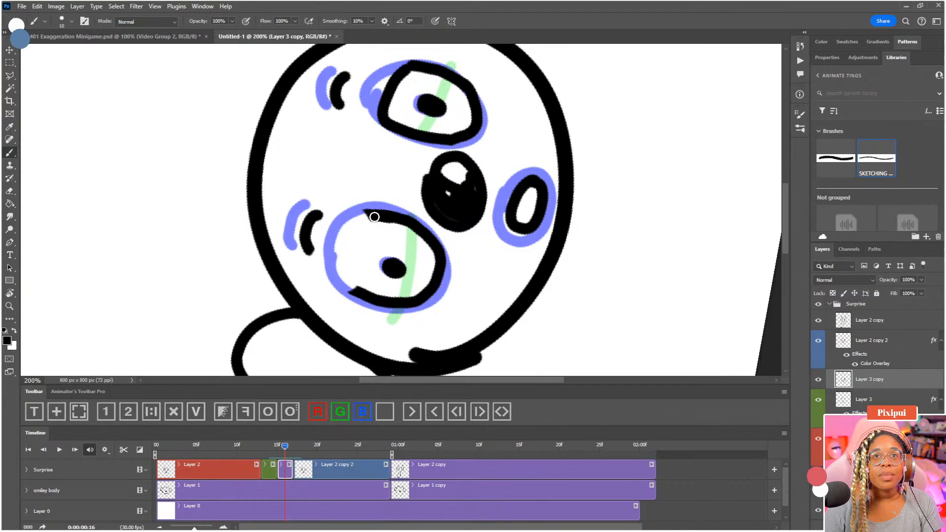
mouse_move(340, 235)
left_mouse_down()
mouse_move(332, 266)
mouse_move(361, 294)
left_mouse_up()
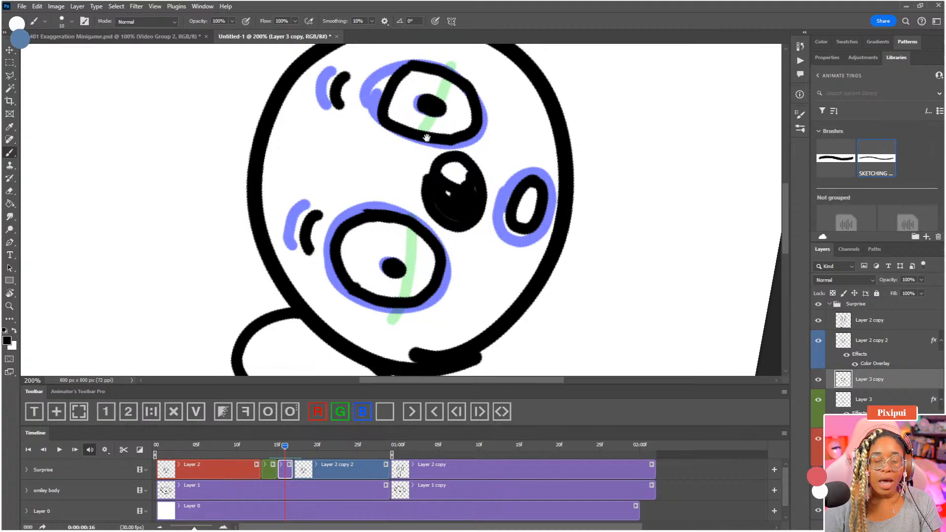
key("e")
mouse_move(407, 106)
left_mouse_down()
mouse_move(387, 75)
mouse_move(381, 90)
mouse_move(395, 75)
mouse_move(394, 91)
mouse_move(408, 87)
mouse_move(411, 66)
mouse_move(387, 74)
mouse_move(389, 122)
left_mouse_up()
key("b")
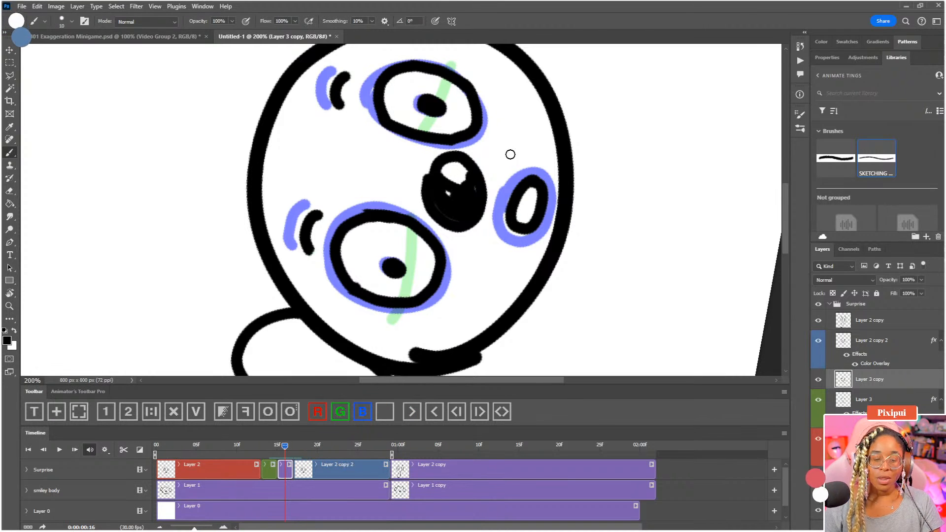
key("e")
mouse_move(528, 194)
left_mouse_down()
mouse_move(518, 224)
mouse_move(529, 209)
mouse_move(527, 219)
mouse_move(524, 205)
mouse_move(509, 225)
mouse_move(513, 197)
left_mouse_up()
key("b")
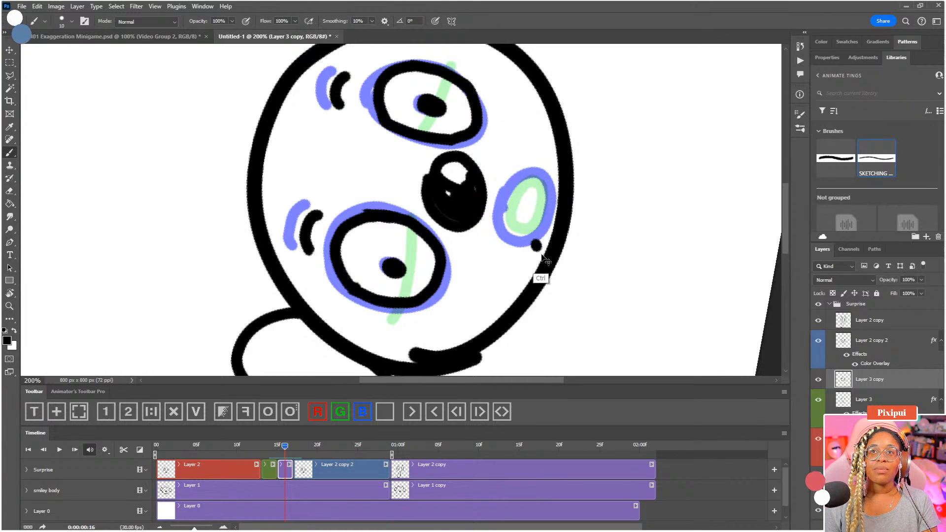
key("ctrl+alt+z")
key("ctrl+alt+z")
key("ctrl+alt+z")
key("ctrl+alt+z")
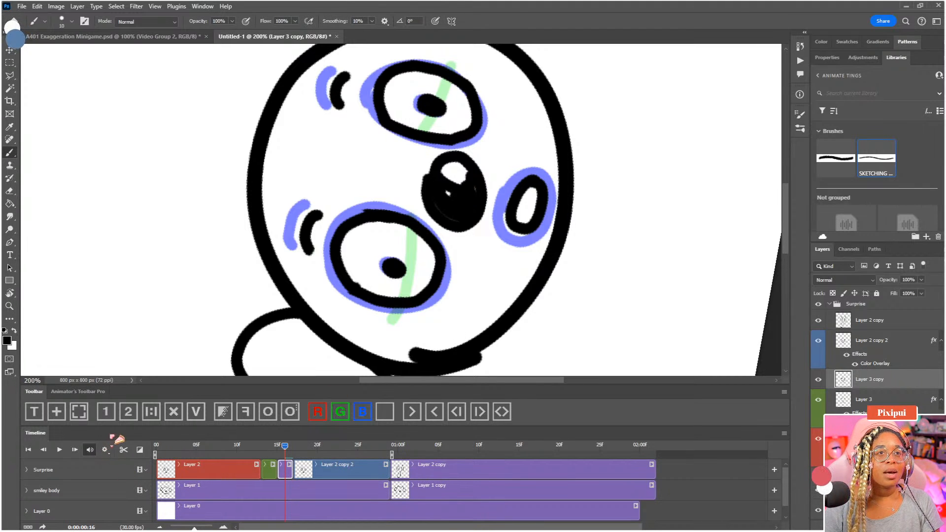
Step: Reset the canvas rotation, view the character at 100%, and compare the expressions across the timeline between frames 10 and 19
left_click(237, 446)
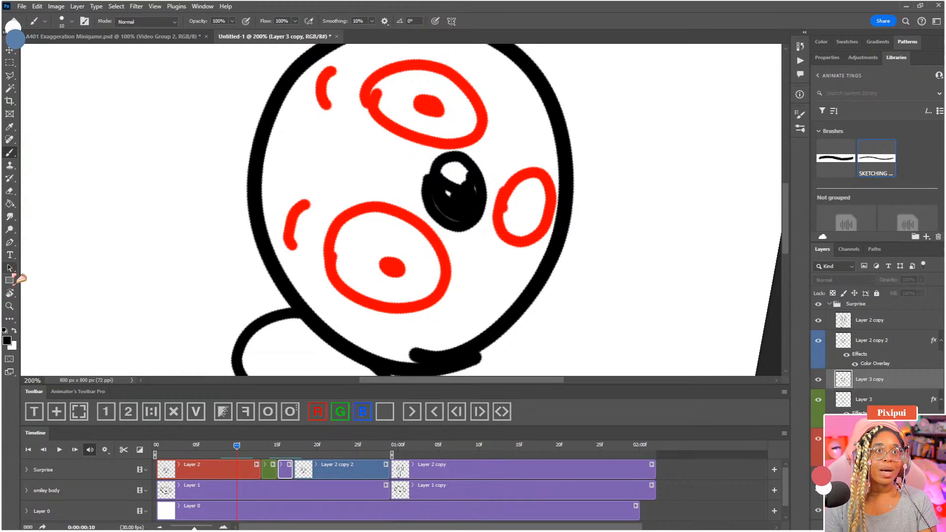
double_click(9, 294)
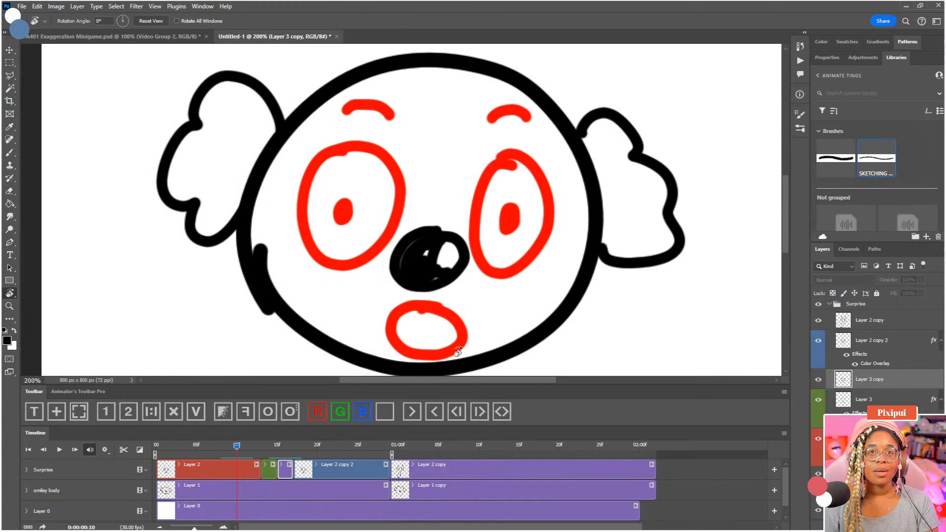
key("ctrl+1")
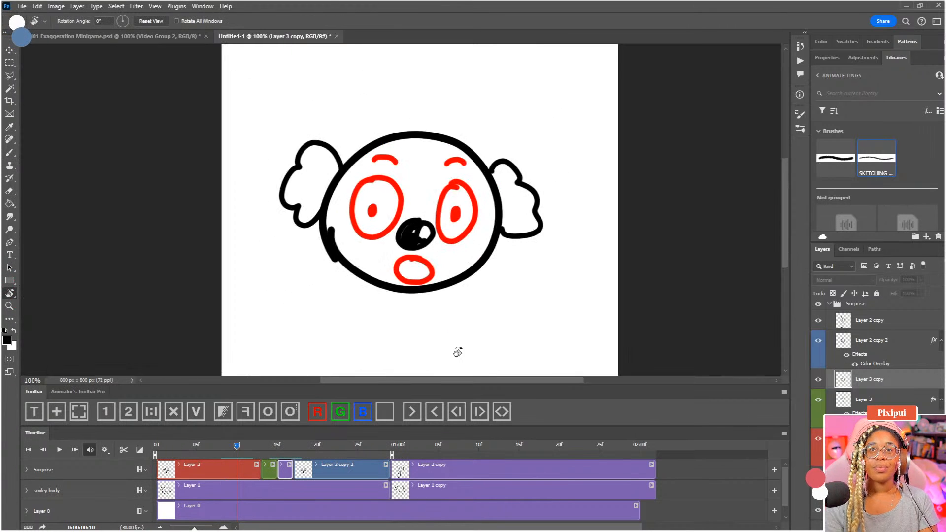
left_click(269, 448)
left_click(287, 452)
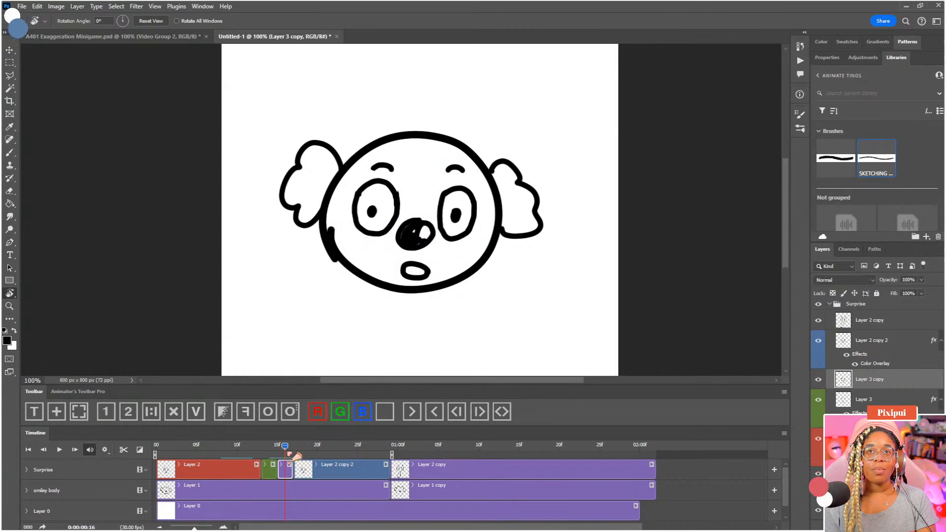
left_click(310, 452)
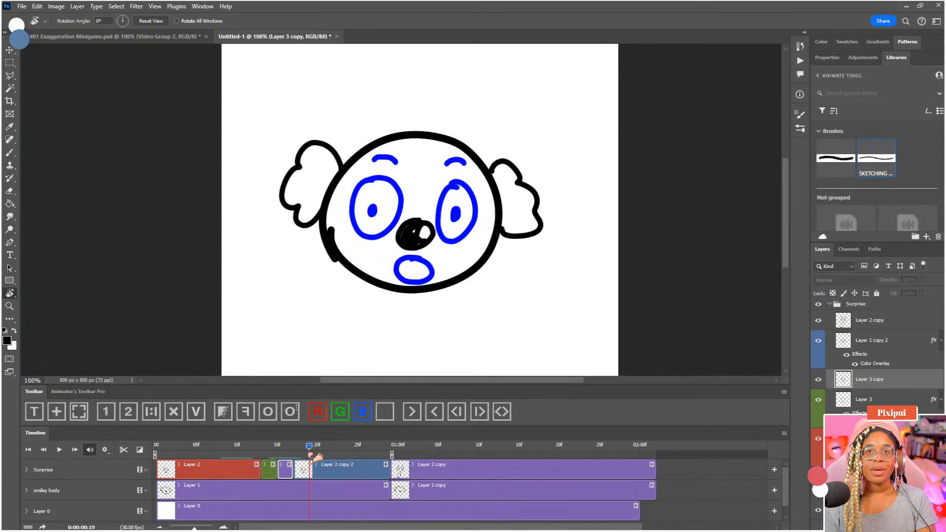
left_click(287, 453)
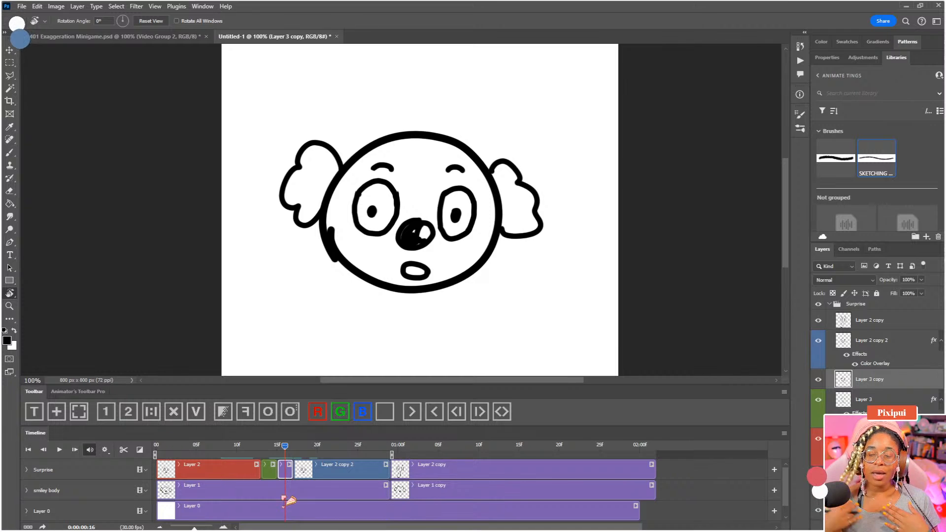
Step: Turn the canvas to -90° and duplicate the Layer 3 copy frame on the Surprise track
left_click_drag(430, 280, 381, 303)
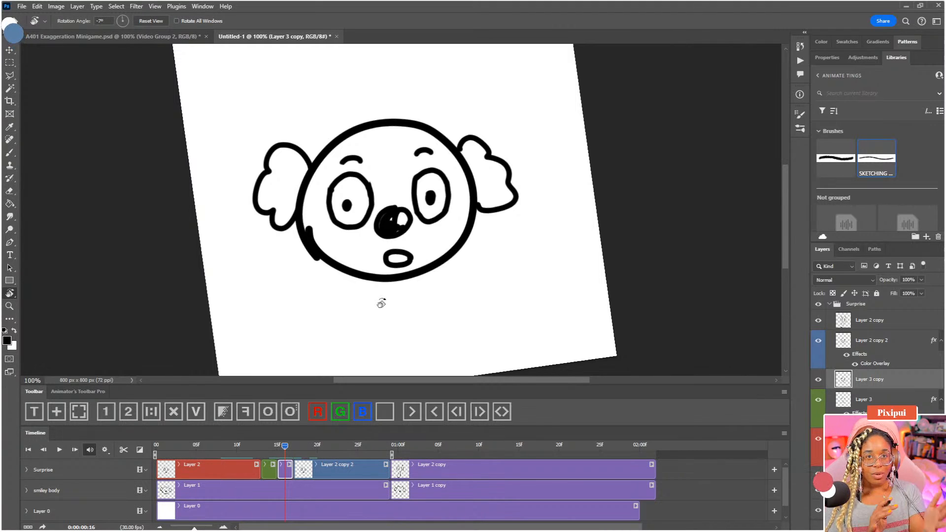
left_click_drag(367, 290, 443, 283)
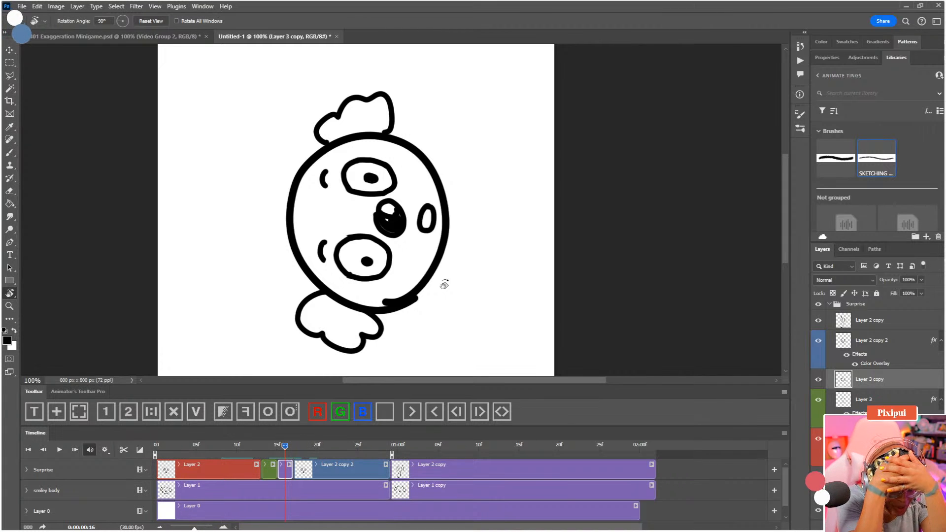
key("b")
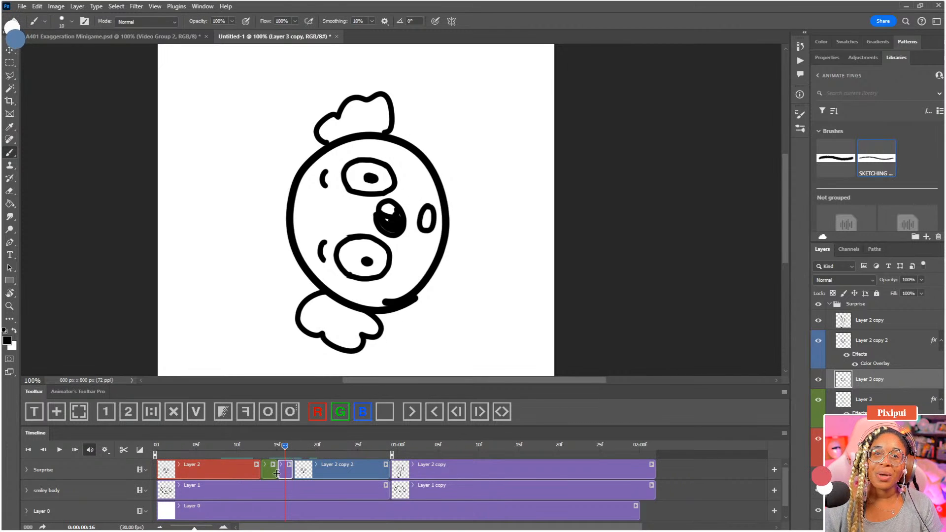
left_click(152, 412)
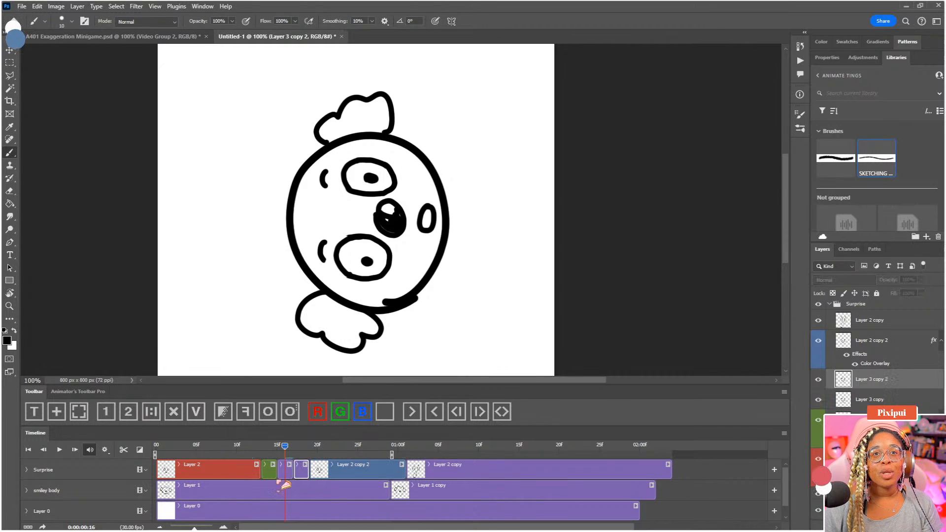
Step: Put the playhead on frame 18 and lengthen the Layer 1 clip to end together with Layer 2 copy 2
left_click(301, 446)
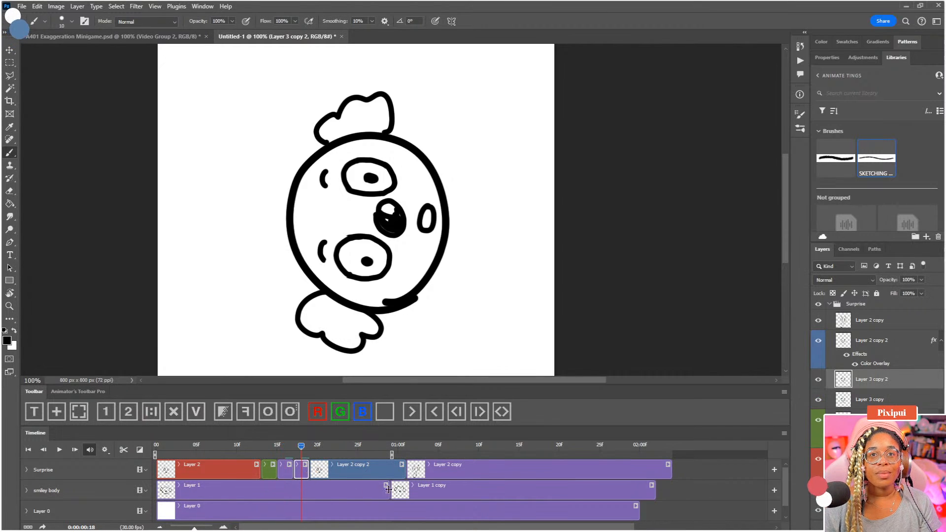
left_click(388, 490)
left_click_drag(388, 490, 405, 490)
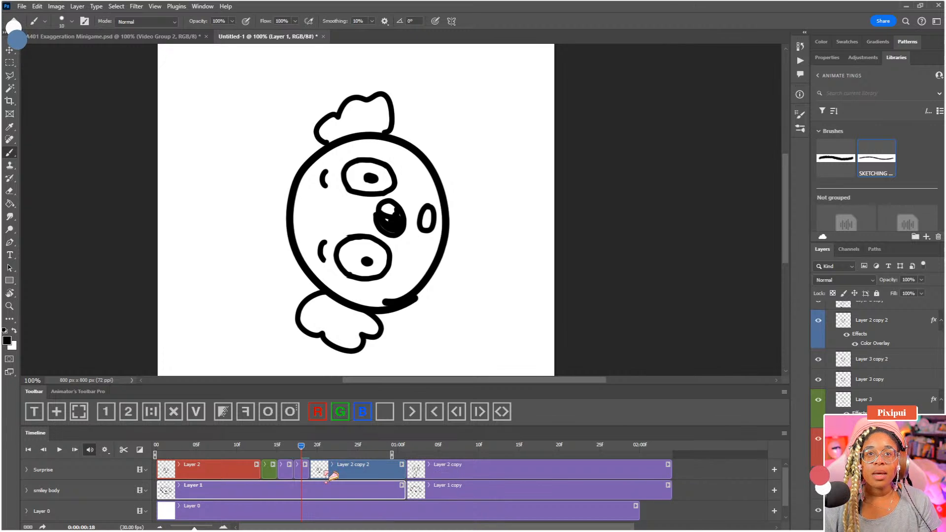
Step: On the Layer 3 copy 2 clip, set the eraser opacity to 30% and fade the eyebrows and eyes against the onion-skin guide
left_click(301, 470)
key("ctrl+plus")
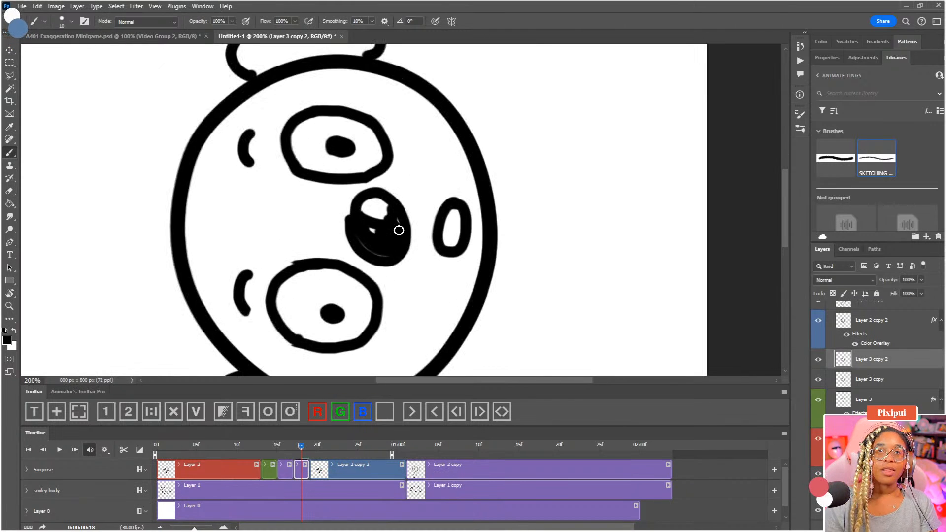
key("e")
left_click(244, 151)
left_click_drag(245, 278, 249, 305)
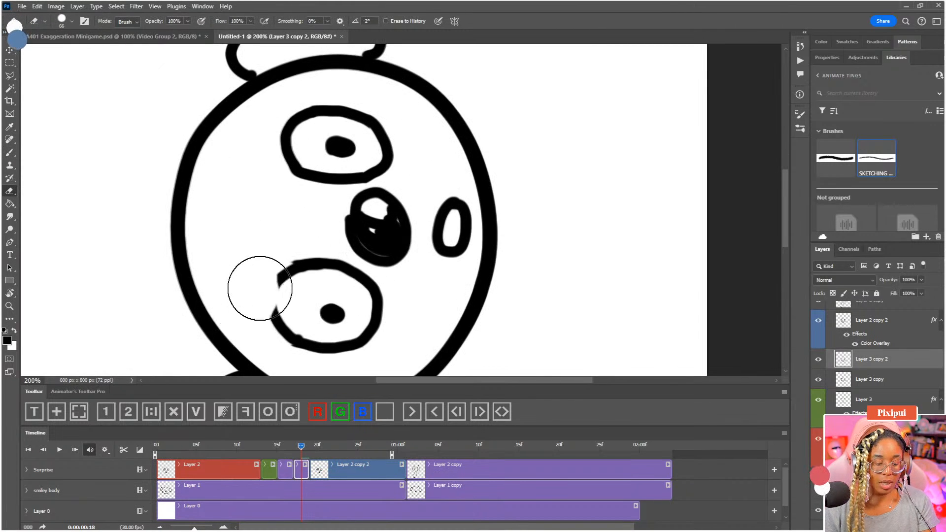
key("3")
mouse_move(300, 141)
left_mouse_down()
mouse_move(291, 154)
mouse_move(300, 162)
left_mouse_up()
mouse_move(280, 266)
left_mouse_down()
mouse_move(309, 302)
mouse_move(342, 270)
mouse_move(357, 318)
mouse_move(304, 339)
mouse_move(289, 285)
mouse_move(357, 270)
mouse_move(371, 303)
mouse_move(302, 256)
mouse_move(353, 290)
mouse_move(348, 266)
left_mouse_up()
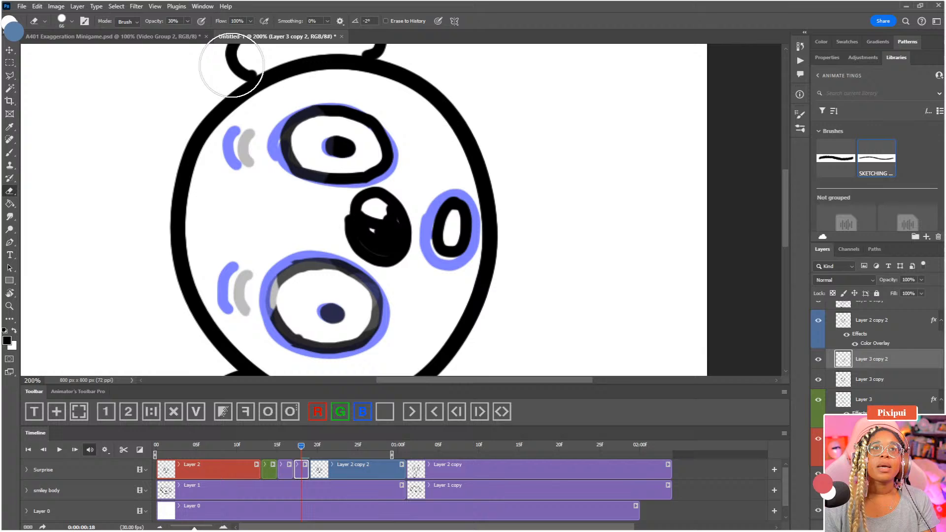
Step: Set the eraser opacity to 100% and erase the faded eyebrows and the forehead-side parts of both eyes on Layer 3 copy 2
left_click(189, 21)
left_click_drag(203, 34, 212, 34)
left_click_drag(279, 146, 248, 150)
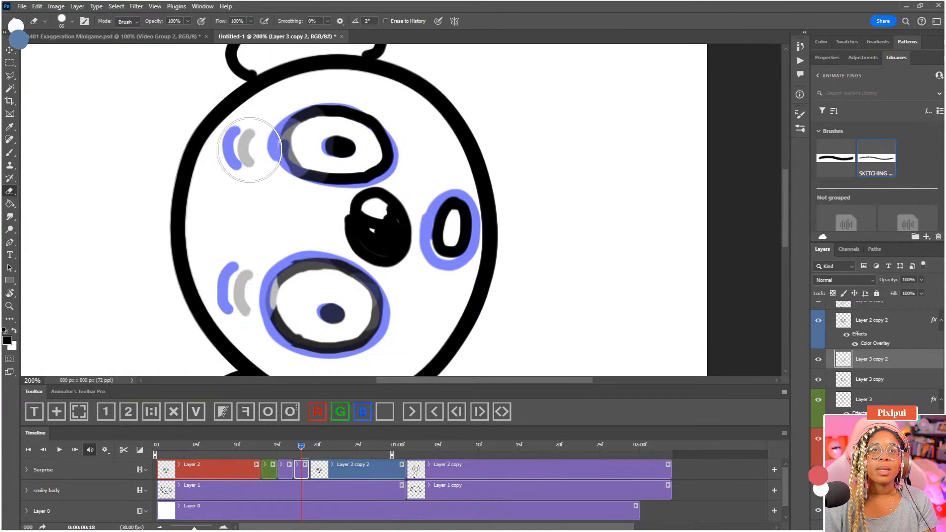
left_click_drag(257, 252, 275, 333)
mouse_move(300, 239)
left_mouse_down()
mouse_move(308, 149)
mouse_move(315, 157)
left_mouse_up()
Step: Tint the Layer 3 copy clip blue and the Layer 2 copy 2 clip red as onion-skin guides
left_click(285, 473)
left_click(362, 411)
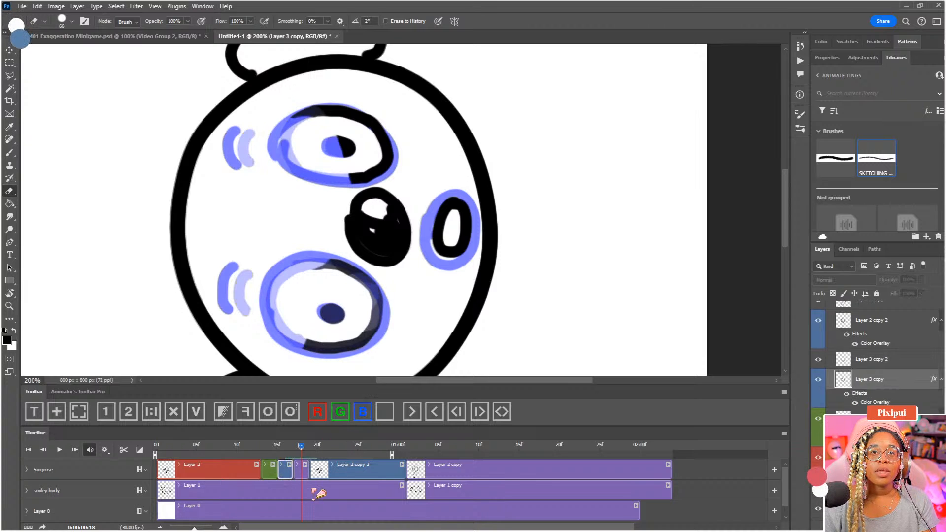
left_click(337, 474)
left_click(318, 412)
Step: On the Layer 3 copy 2 clip, erase the remaining black eye outlines, pupils and mouth
left_click(301, 470)
mouse_move(296, 286)
left_mouse_down()
mouse_move(300, 319)
mouse_move(311, 338)
mouse_move(314, 276)
mouse_move(359, 319)
mouse_move(305, 275)
left_mouse_up()
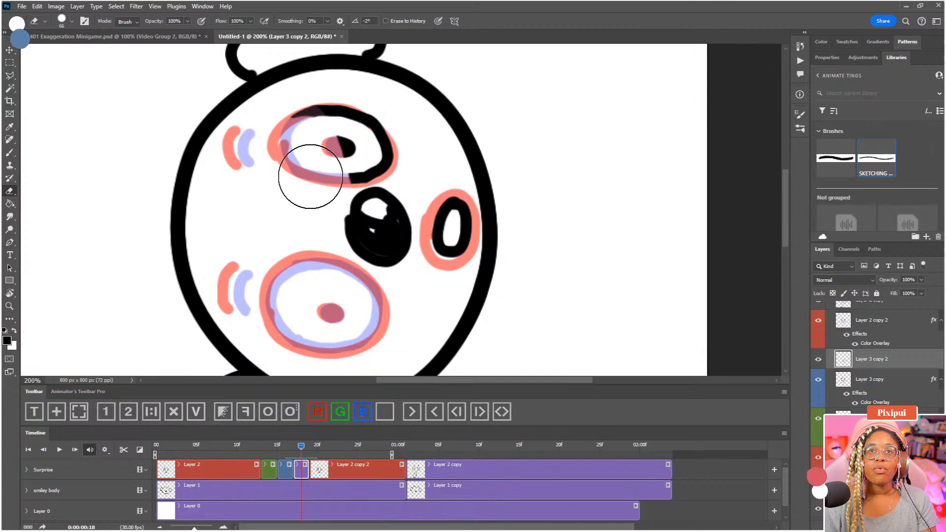
mouse_move(346, 132)
left_mouse_down()
mouse_move(321, 108)
mouse_move(412, 238)
mouse_move(406, 174)
mouse_move(427, 175)
mouse_move(443, 211)
left_mouse_up()
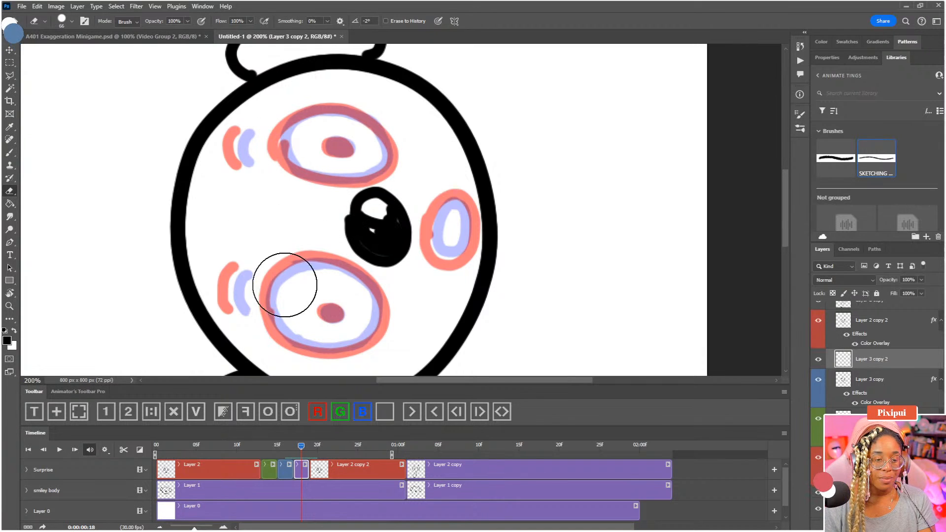
Step: With the Brush, draw both in-between eyebrows on Layer 3 copy 2, just inside the red eyebrow guides
left_click_drag(363, 211, 405, 189)
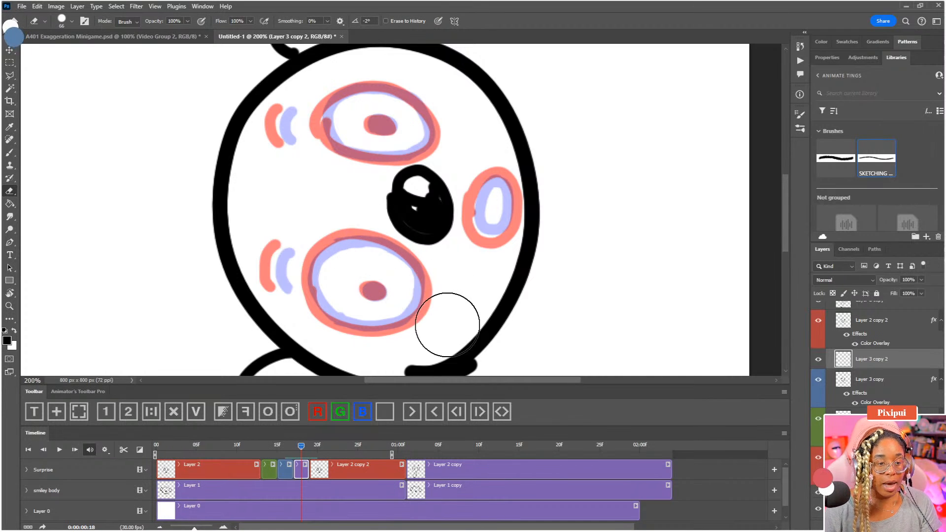
key("b")
mouse_move(361, 184)
left_mouse_down()
mouse_move(412, 205)
mouse_move(440, 237)
mouse_move(458, 226)
left_mouse_up()
key("ctrl+plus")
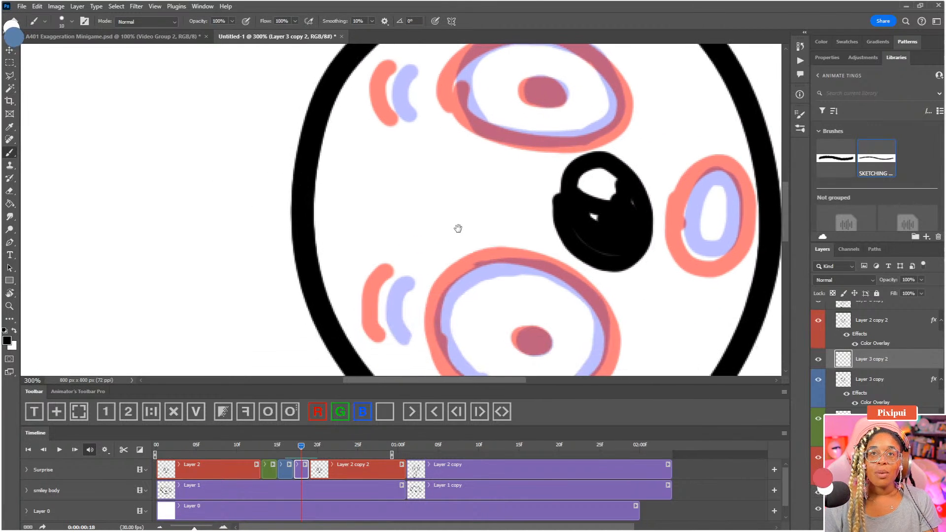
key("ctrl+plus")
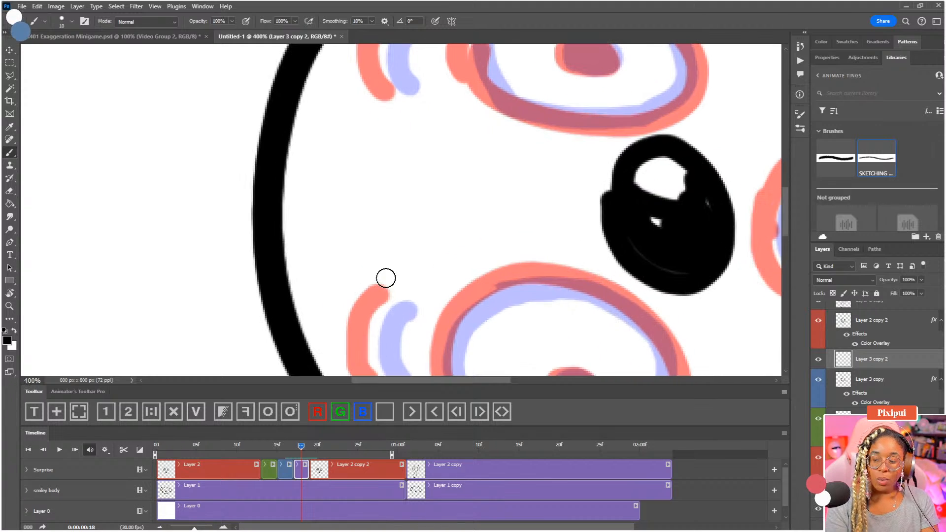
left_click_drag(418, 267, 428, 145)
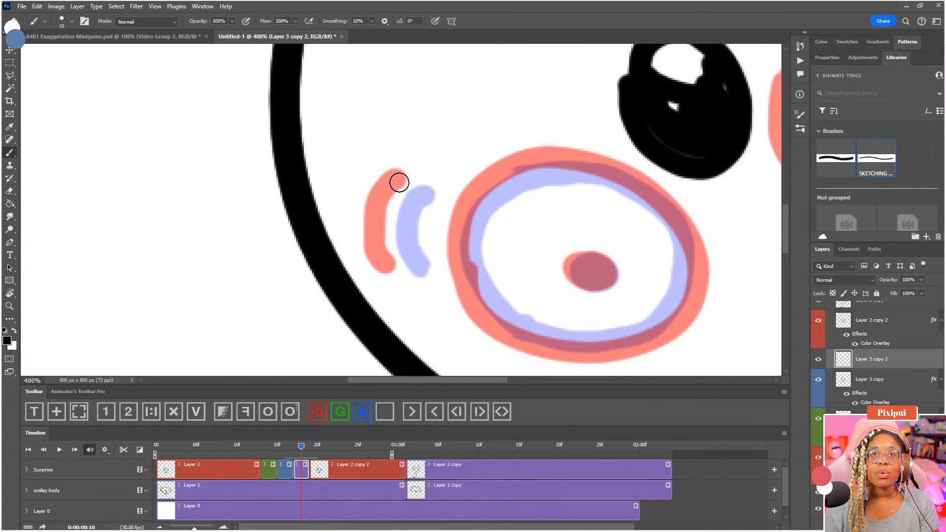
left_click_drag(399, 182, 375, 219)
key("ctrl+z")
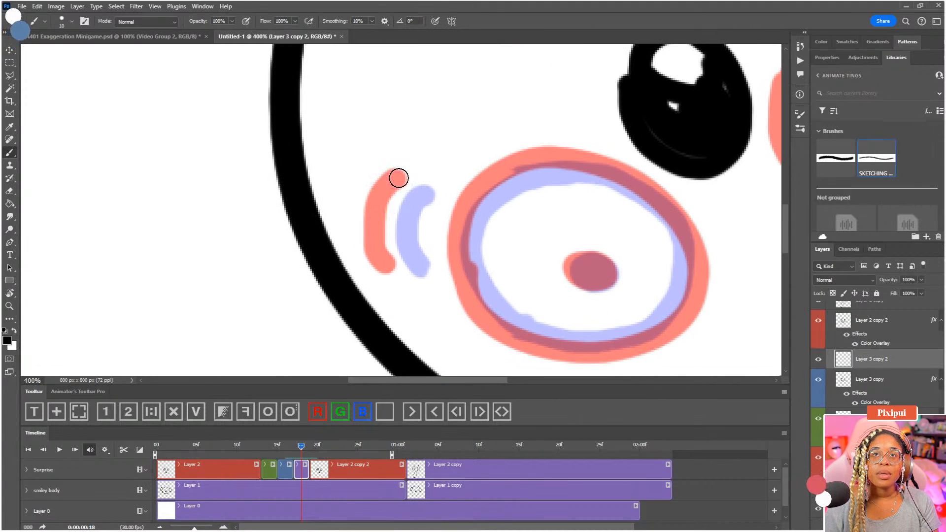
mouse_move(398, 177)
left_mouse_down()
mouse_move(379, 217)
mouse_move(378, 233)
mouse_move(397, 180)
mouse_move(379, 224)
mouse_move(392, 270)
left_mouse_up()
key("ctrl+z")
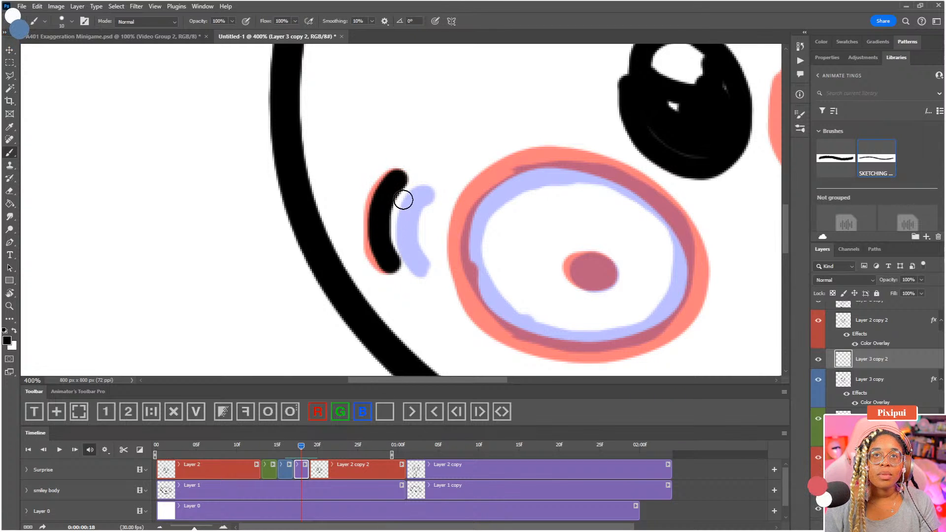
left_click_drag(420, 141, 391, 315)
left_click_drag(408, 177, 426, 97)
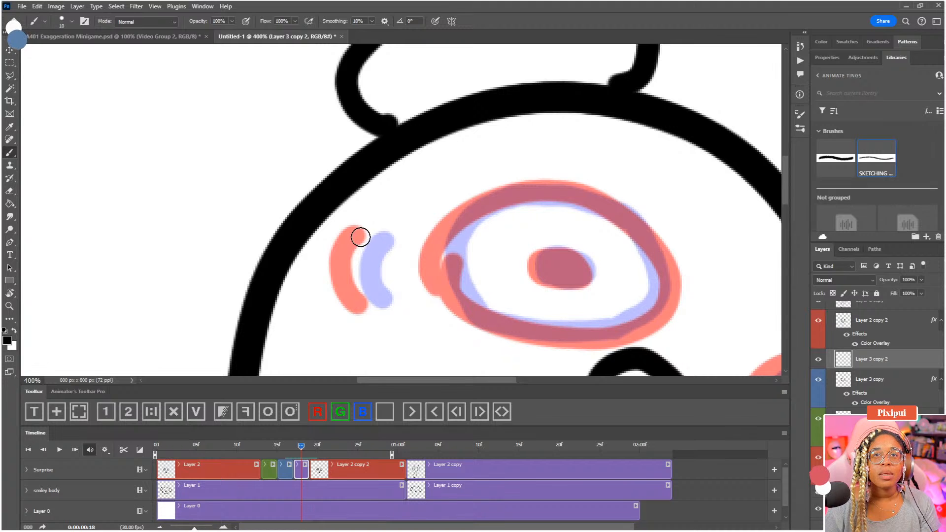
mouse_move(360, 237)
left_mouse_down()
mouse_move(339, 261)
mouse_move(350, 301)
mouse_move(366, 311)
left_mouse_up()
Step: Draw the nose-side half of the mouth outline between the red and blue guides, retrying the stroke until it is smooth
left_click_drag(436, 260, 323, 132)
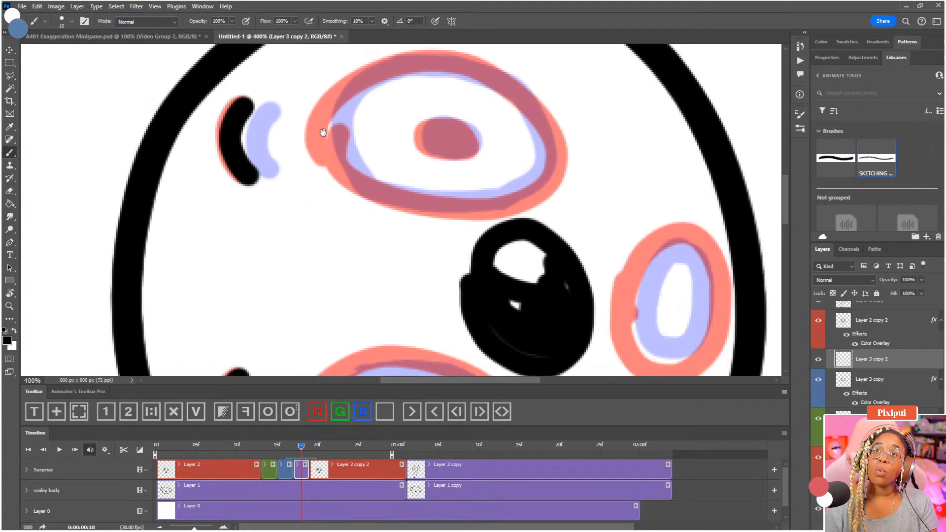
left_click_drag(451, 331, 403, 129)
left_click_drag(567, 80, 491, 138)
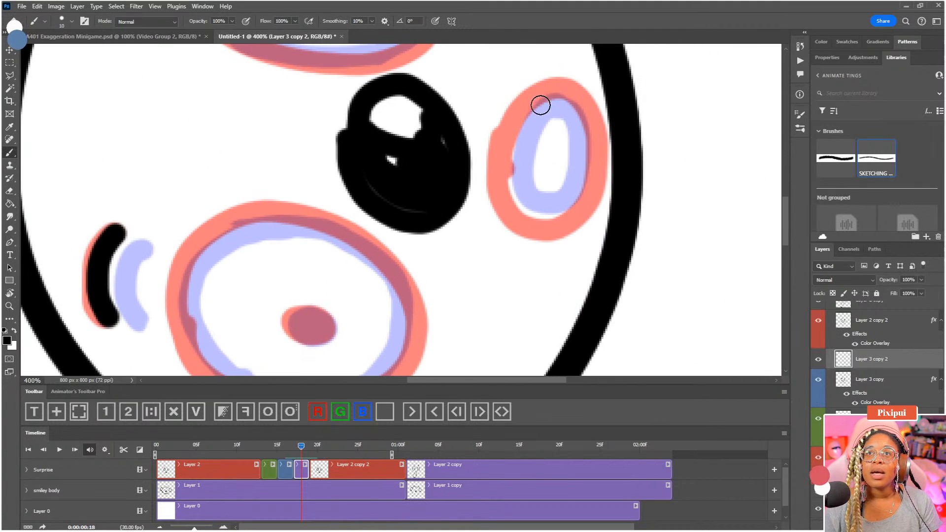
mouse_move(547, 92)
left_mouse_down()
mouse_move(516, 129)
mouse_move(506, 189)
mouse_move(513, 207)
mouse_move(537, 218)
mouse_move(570, 186)
left_mouse_up()
key("ctrl+z")
mouse_move(553, 93)
left_mouse_down()
mouse_move(504, 161)
mouse_move(510, 207)
mouse_move(529, 223)
mouse_move(561, 217)
mouse_move(578, 173)
left_mouse_up()
key("ctrl+z")
mouse_move(553, 91)
left_mouse_down()
mouse_move(532, 107)
mouse_move(551, 228)
left_mouse_up()
key("ctrl+z")
mouse_move(554, 91)
left_mouse_down()
mouse_move(518, 115)
mouse_move(503, 167)
mouse_move(516, 220)
mouse_move(560, 224)
left_mouse_up()
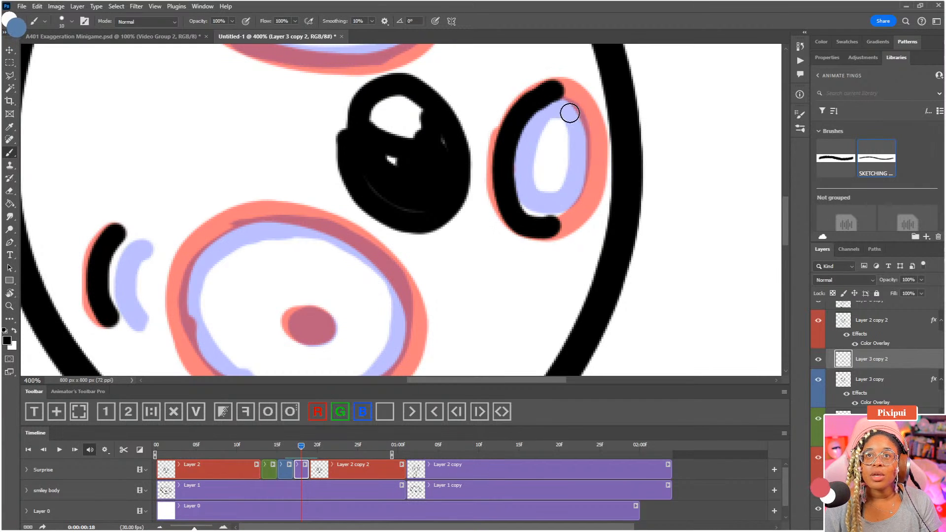
Step: Close the mouth outline by drawing its chin-side curve between the guides, redoing strokes that stray
left_click_drag(559, 92, 586, 120)
key("ctrl+z")
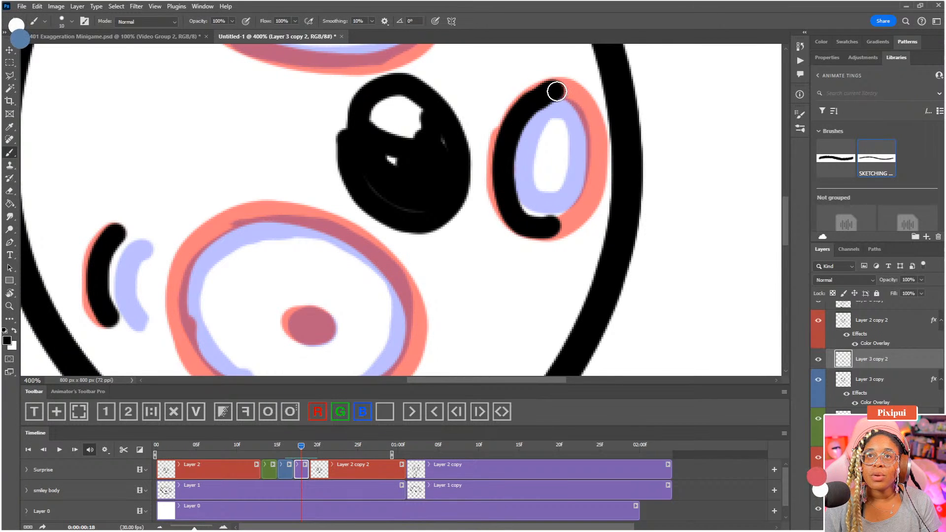
mouse_move(555, 91)
left_mouse_down()
mouse_move(589, 129)
mouse_move(594, 175)
mouse_move(566, 93)
mouse_move(596, 160)
mouse_move(591, 196)
mouse_move(552, 228)
left_mouse_up()
key("ctrl+z")
key("ctrl+z")
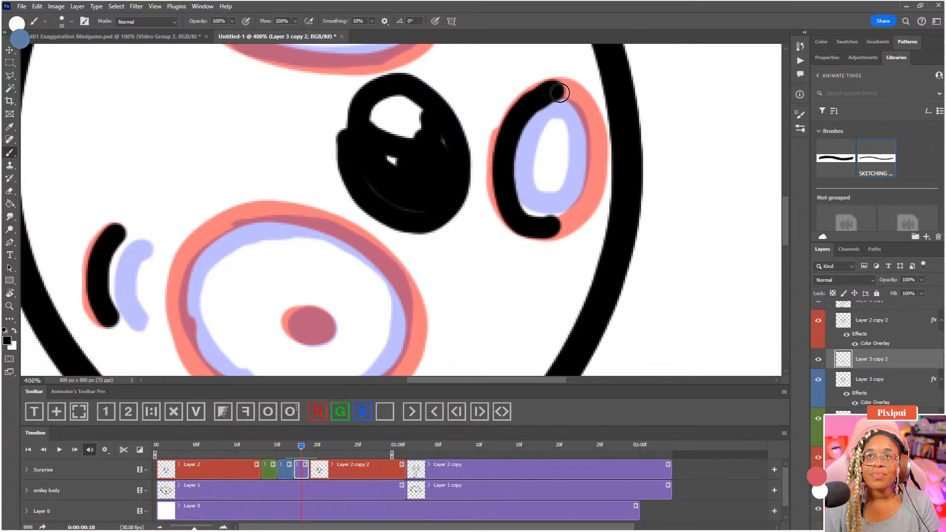
mouse_move(559, 90)
left_mouse_down()
mouse_move(576, 108)
mouse_move(591, 164)
mouse_move(556, 228)
left_mouse_up()
key("ctrl+z")
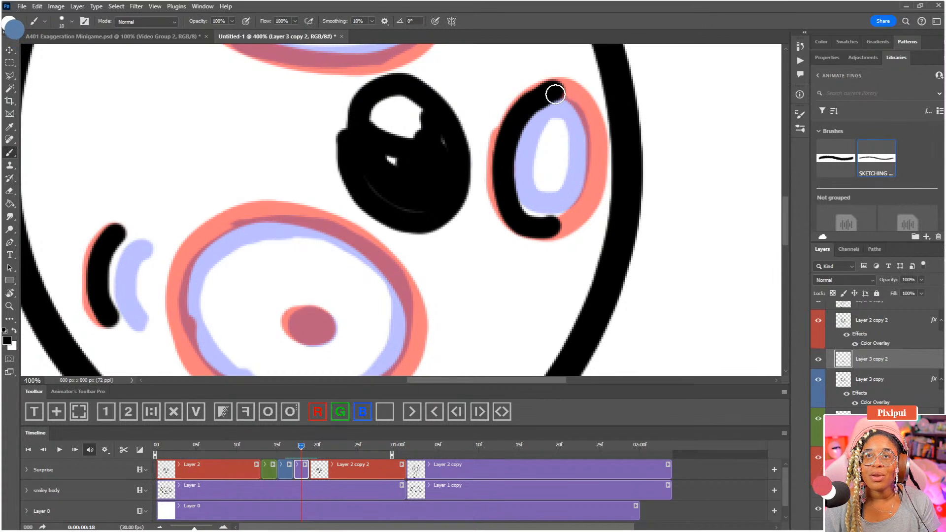
mouse_move(554, 93)
left_mouse_down()
mouse_move(579, 111)
mouse_move(591, 170)
mouse_move(567, 217)
mouse_move(559, 202)
mouse_move(566, 93)
mouse_move(586, 118)
mouse_move(594, 167)
mouse_move(590, 198)
mouse_move(569, 230)
left_mouse_up()
key("ctrl+z")
key("ctrl+z")
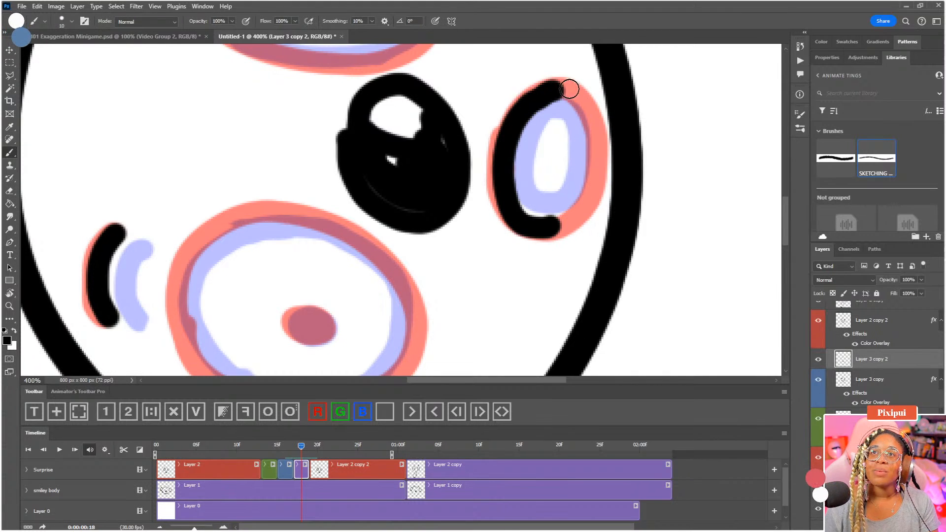
mouse_move(557, 90)
left_mouse_down()
mouse_move(587, 122)
mouse_move(595, 170)
mouse_move(585, 207)
mouse_move(559, 231)
left_mouse_up()
key("ctrl+z")
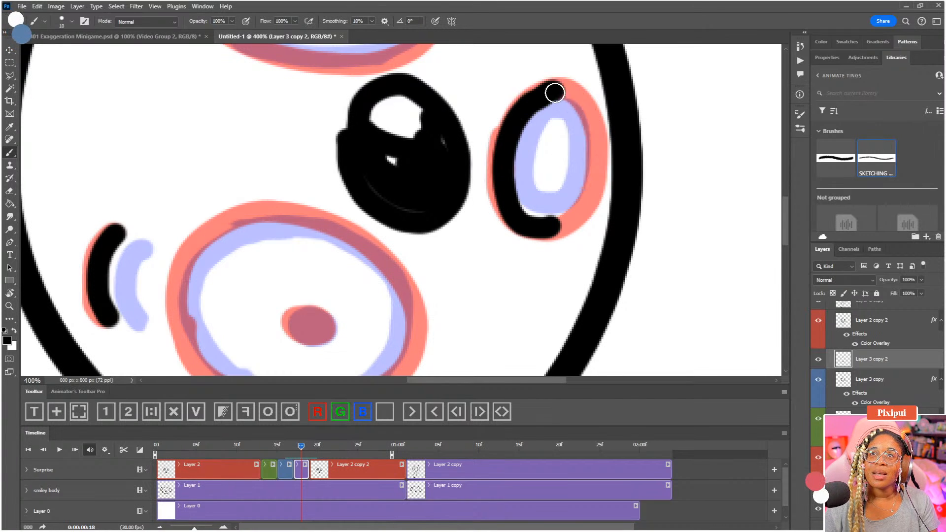
mouse_move(553, 90)
left_mouse_down()
mouse_move(578, 101)
mouse_move(592, 138)
mouse_move(578, 217)
left_mouse_up()
key("ctrl+z")
mouse_move(590, 131)
left_mouse_down()
mouse_move(584, 196)
mouse_move(554, 224)
left_mouse_up()
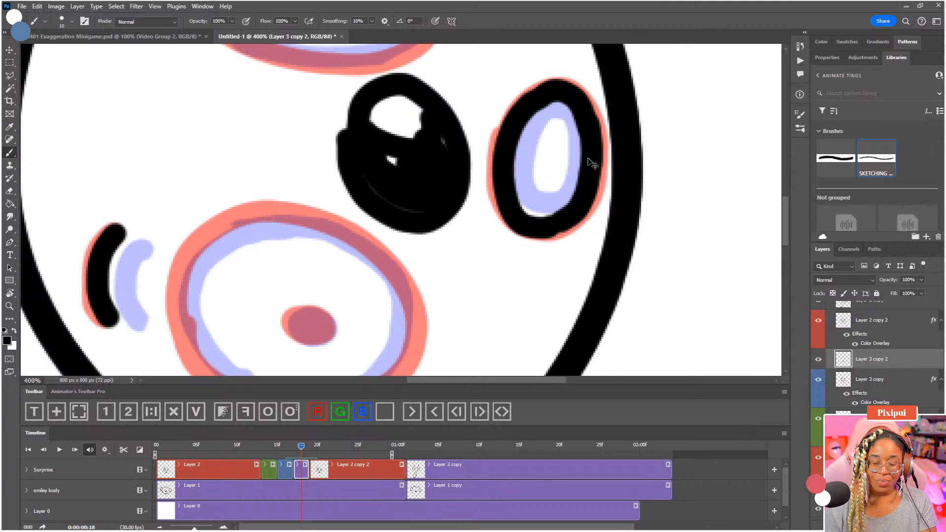
Step: With the canvas at -90°, draw the eyebrow-side curve of the lower eye's outline between the red and blue guides
key("ctrl+0")
key("r")
left_click_drag(461, 322, 501, 249)
key("ctrl+plus")
key("ctrl+plus")
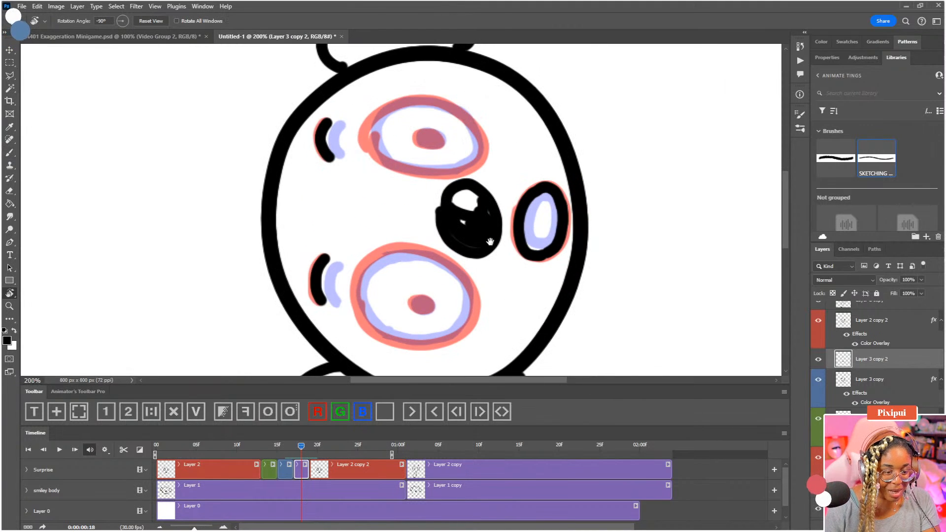
mouse_move(494, 208)
left_mouse_down()
mouse_move(489, 110)
mouse_move(503, 184)
left_mouse_up()
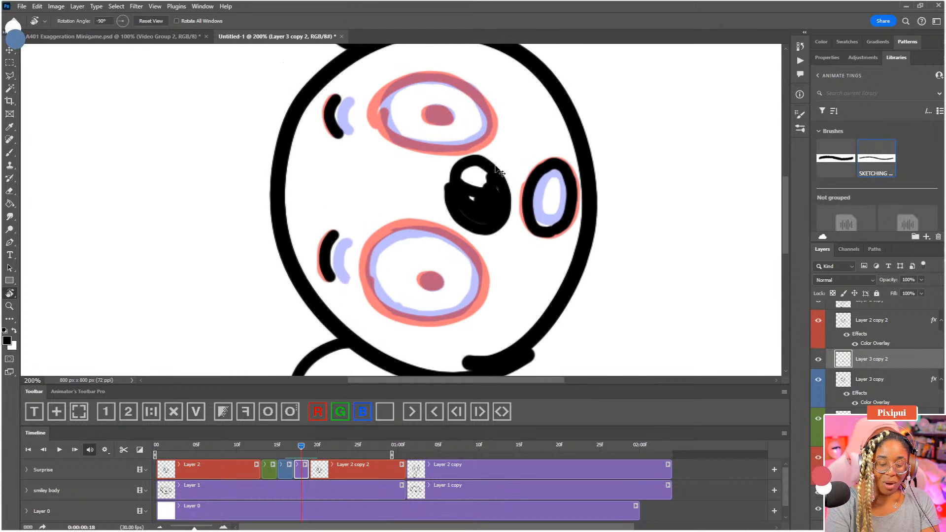
key("ctrl+plus")
key("b")
left_click_drag(439, 264, 438, 183)
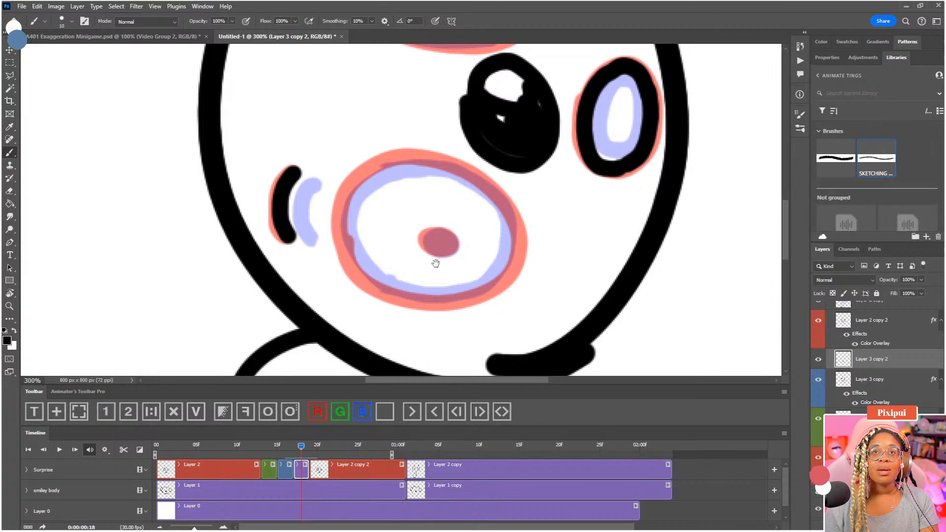
left_click_drag(435, 263, 458, 246)
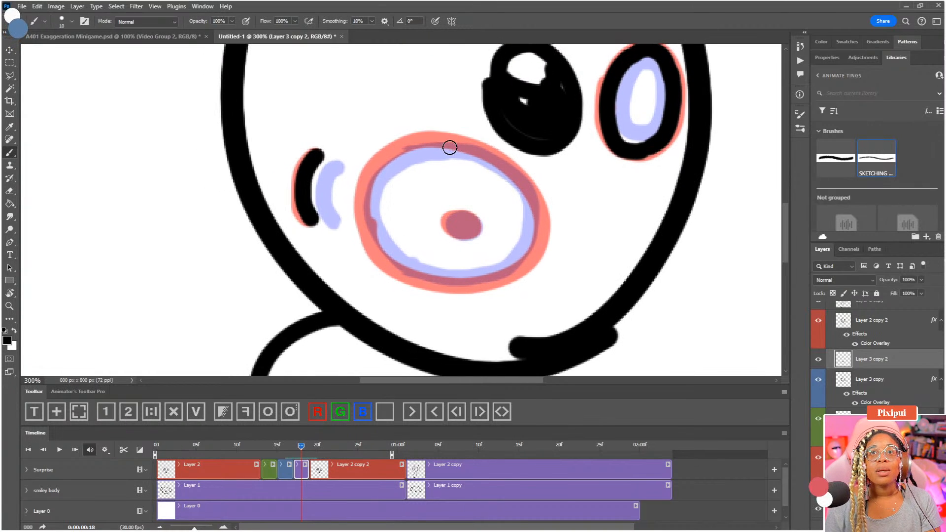
mouse_move(400, 150)
left_mouse_down()
mouse_move(369, 187)
mouse_move(375, 247)
left_mouse_up()
key("ctrl+z")
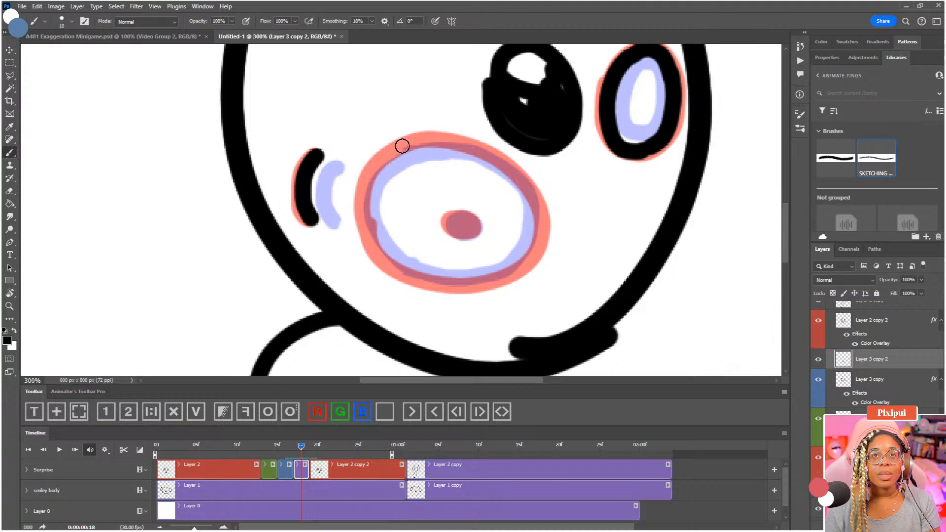
left_click_drag(443, 145, 403, 149)
key("ctrl+z")
key("ctrl+z")
mouse_move(443, 149)
left_mouse_down()
mouse_move(388, 169)
mouse_move(428, 142)
mouse_move(407, 146)
mouse_move(375, 189)
mouse_move(372, 244)
mouse_move(394, 279)
left_mouse_up()
key("ctrl+z")
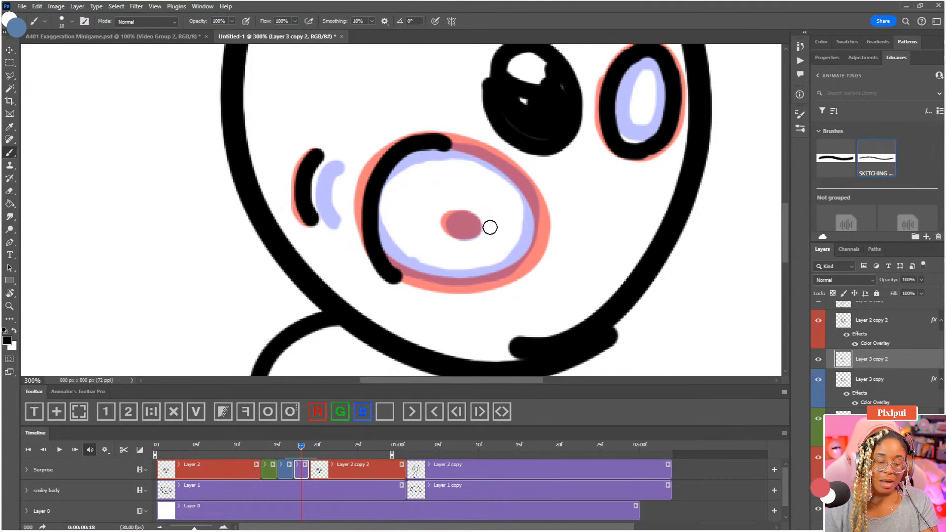
Step: Rotate the canvas, extend the eye outline along its nose side, and trim the stroke's end with the eraser
key("r")
left_click_drag(489, 227, 545, 266)
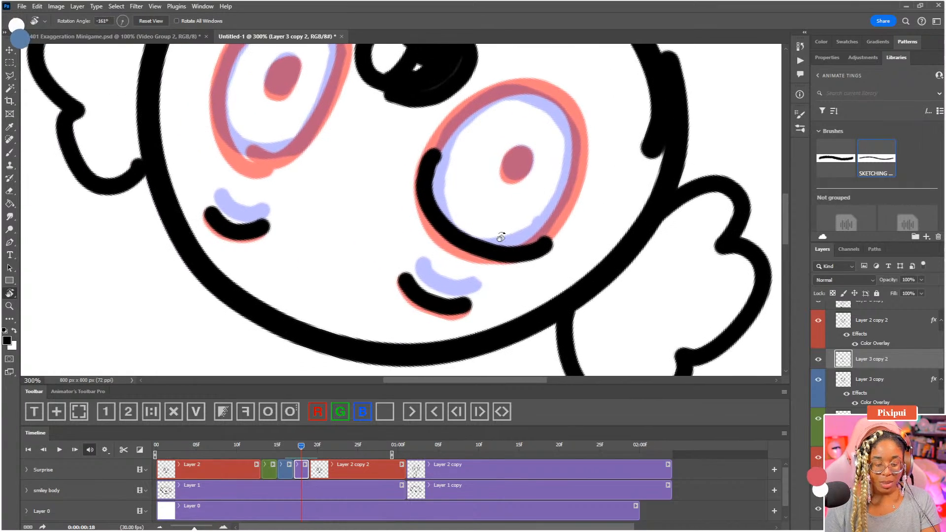
mouse_move(500, 237)
left_mouse_down()
mouse_move(402, 201)
mouse_move(476, 271)
mouse_move(443, 256)
left_mouse_up()
key("b")
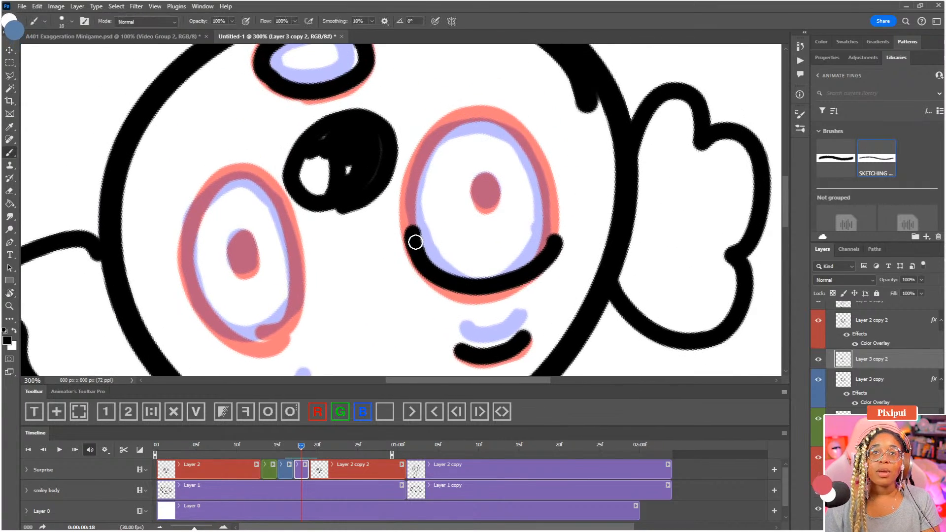
left_click_drag(412, 220, 417, 167)
key("ctrl+z")
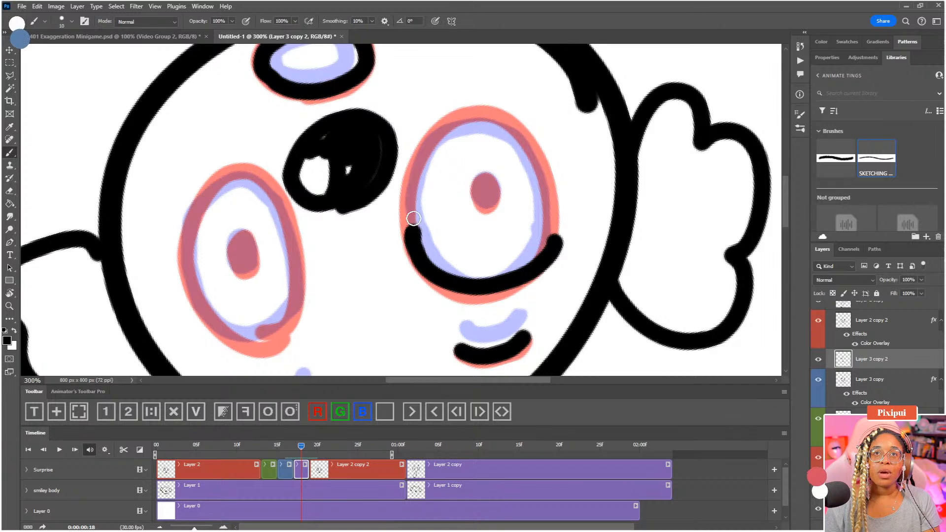
mouse_move(413, 218)
left_mouse_down()
mouse_move(416, 184)
mouse_move(443, 127)
left_mouse_up()
key("ctrl+z")
mouse_move(410, 219)
left_mouse_down()
mouse_move(416, 178)
mouse_move(452, 115)
left_mouse_up()
key("e")
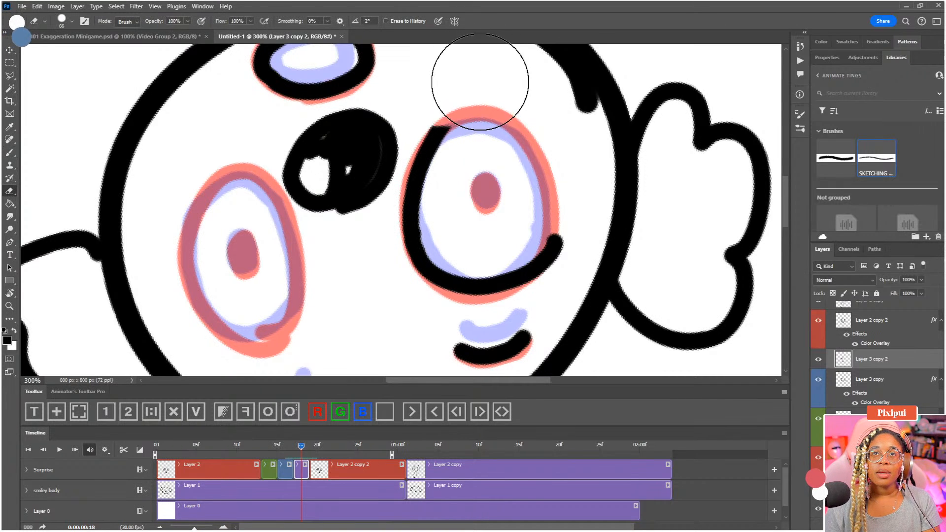
Step: Rotate the canvas, try the outer curve of the same eye, and trim the existing outline's outer end with the eraser
key("r")
mouse_move(453, 186)
left_mouse_down()
mouse_move(418, 143)
mouse_move(532, 235)
mouse_move(482, 256)
mouse_move(508, 143)
mouse_move(507, 195)
mouse_move(493, 94)
mouse_move(422, 160)
left_mouse_up()
key("b")
key("ctrl+z")
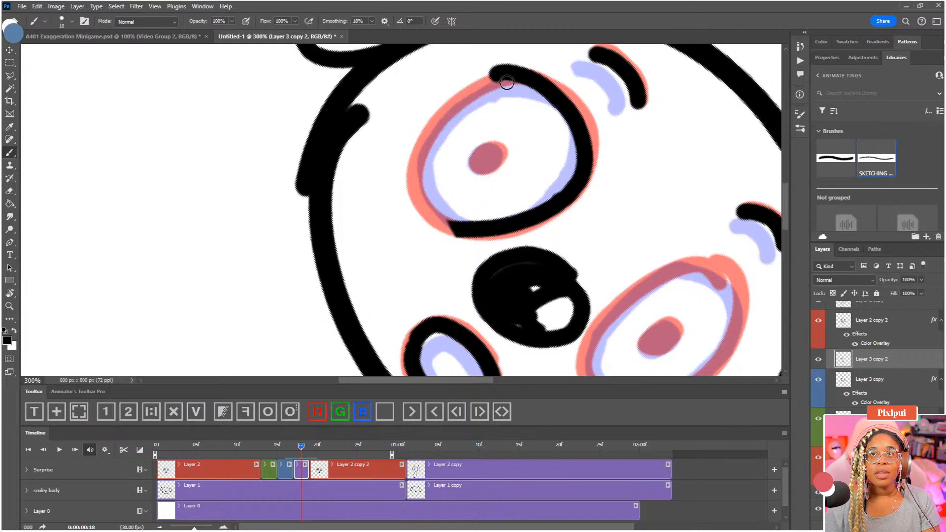
left_click_drag(490, 80, 424, 142)
key("ctrl+z")
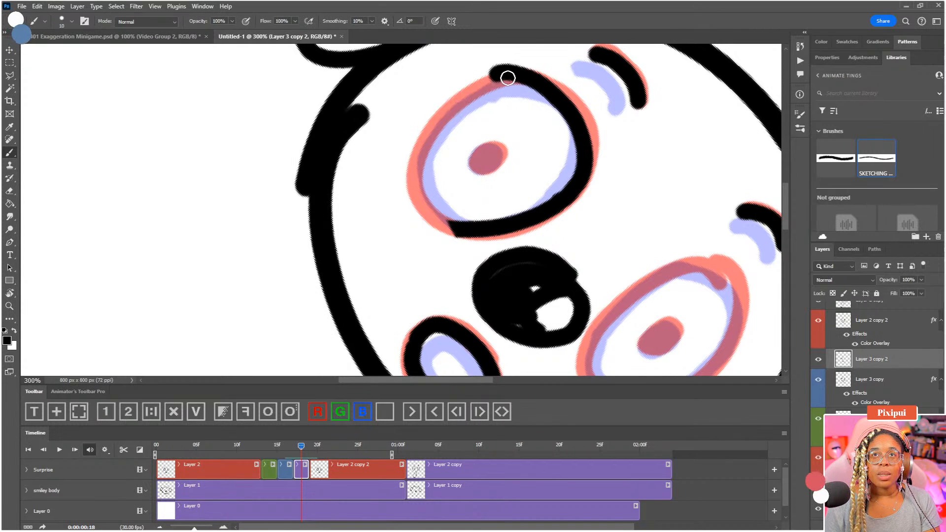
key("e")
left_click_drag(479, 68, 515, 37)
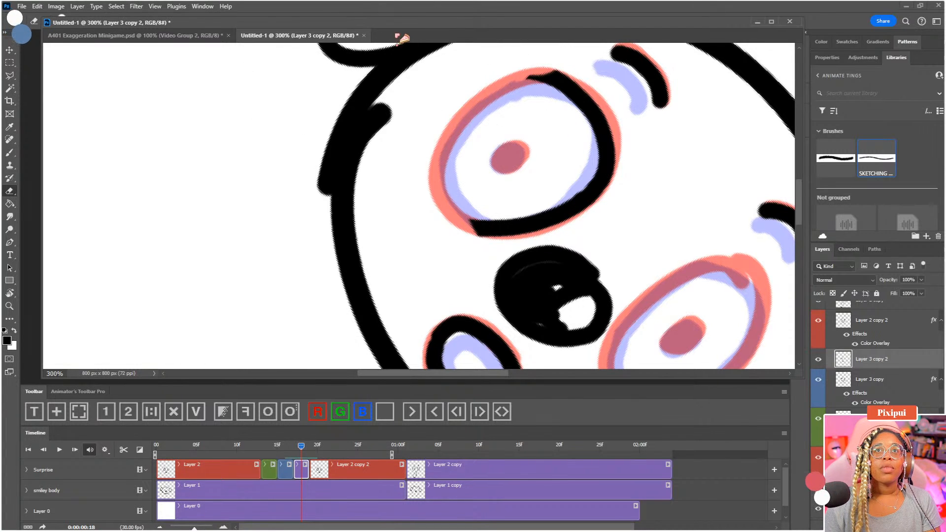
Step: Dock the floating Untitled-1 and A401 Exaggeration Minigame.psd windows back among the document tabs
left_click_drag(399, 28, 396, 47)
left_click_drag(254, 60, 252, 42)
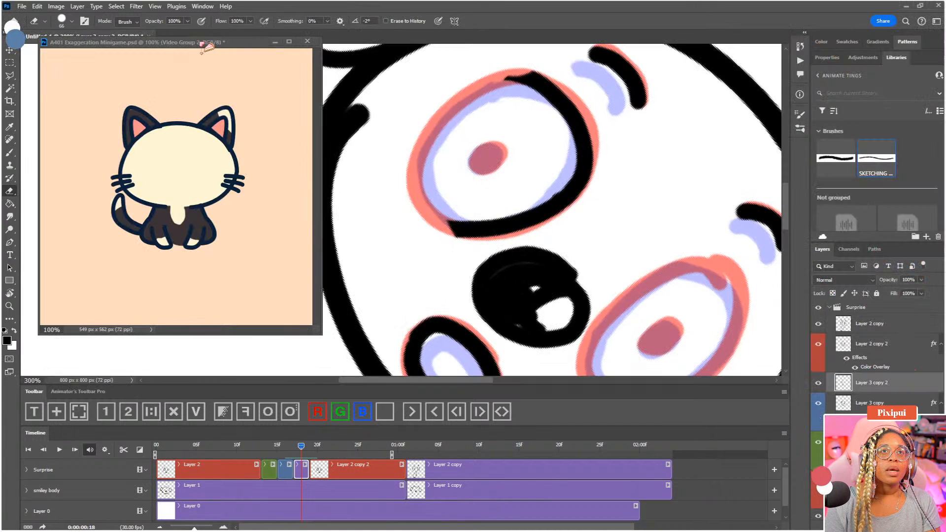
left_click_drag(118, 42, 193, 37)
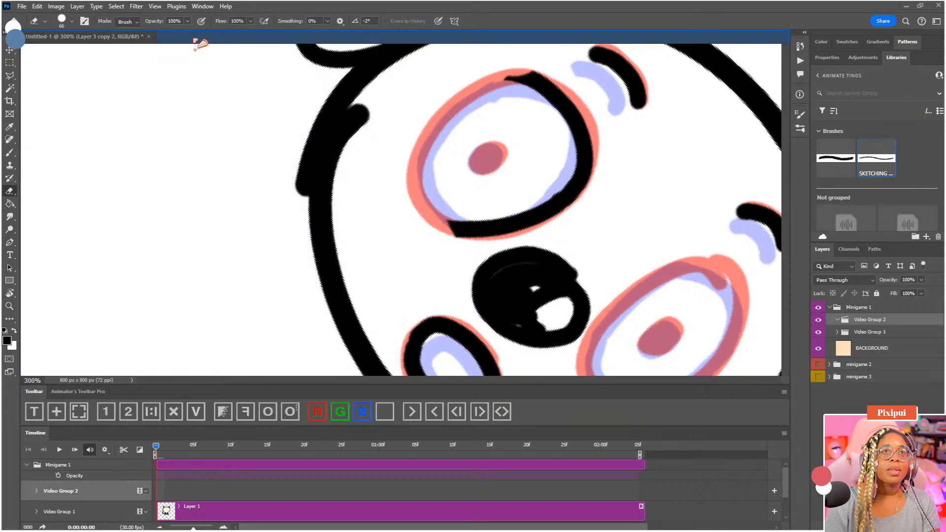
Step: Return to the Untitled-1 document and draw the missing side of the wider eye's outline between the red and blue guides
left_click(117, 37)
key("b")
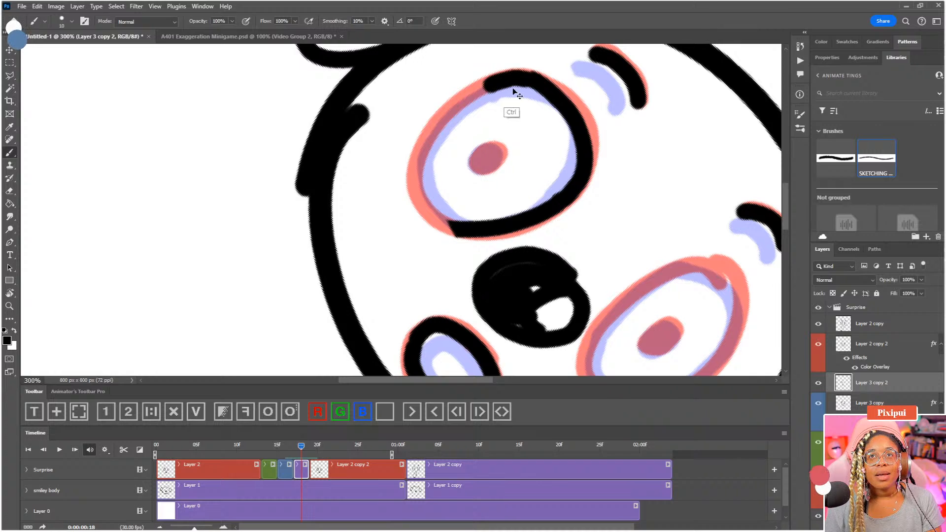
left_click_drag(515, 83, 450, 122)
key("ctrl+z")
mouse_move(533, 84)
left_mouse_down()
mouse_move(477, 88)
mouse_move(505, 84)
mouse_move(462, 105)
mouse_move(432, 142)
mouse_move(422, 202)
mouse_move(456, 221)
left_mouse_up()
key("ctrl+z")
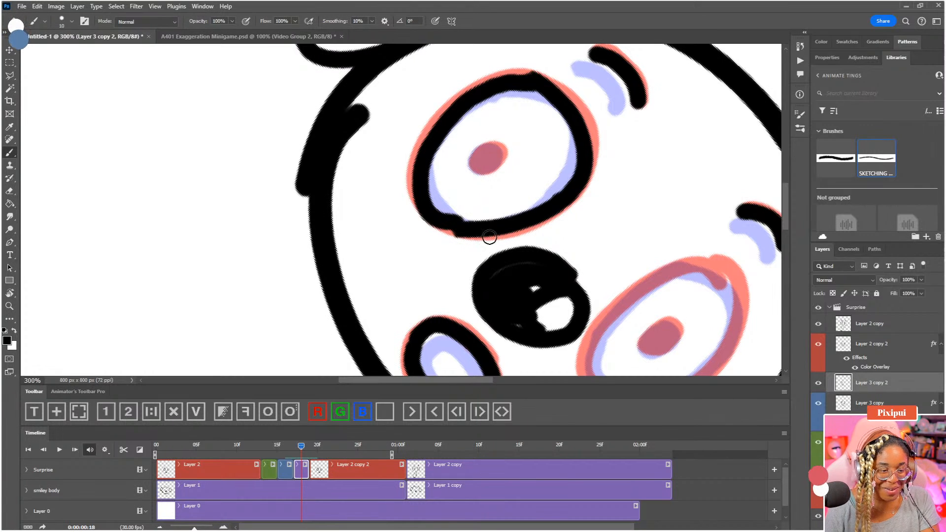
Step: Erase the uneven join in the wider eye's outline and redraw it as a smooth closing stroke
key("e")
left_click_drag(447, 238, 428, 232)
key("r")
key("e")
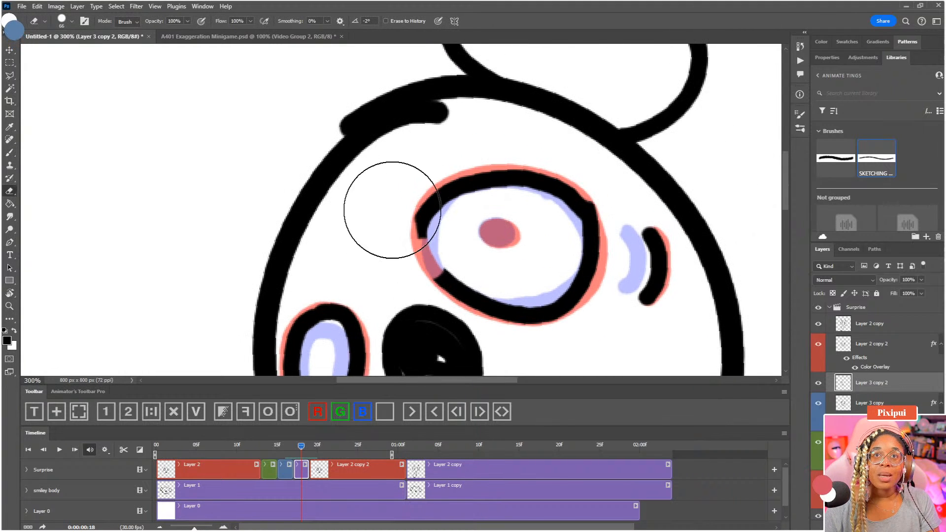
key("b")
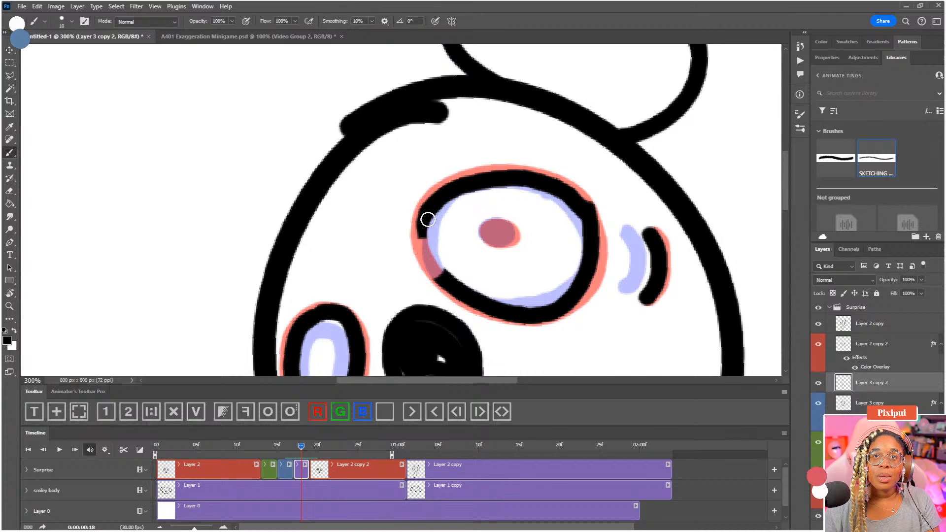
mouse_move(424, 223)
left_mouse_down()
mouse_move(447, 278)
mouse_move(448, 86)
left_mouse_up()
left_click_drag(443, 283, 422, 172)
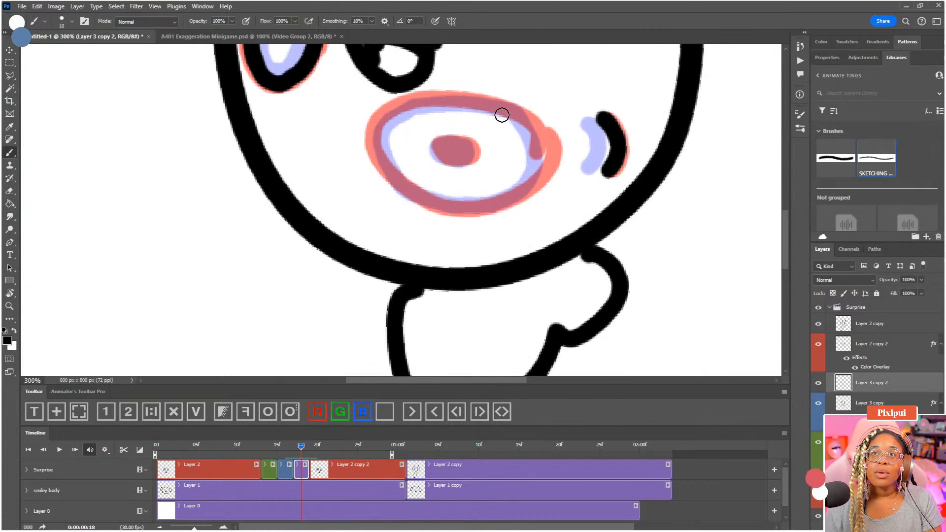
Step: Draw the nose-side curve of the narrower eye over the guides and rotate the canvas toward its open side
mouse_move(501, 109)
left_mouse_down()
mouse_move(432, 101)
mouse_move(390, 115)
mouse_move(379, 151)
mouse_move(410, 185)
left_mouse_up()
key("ctrl+z")
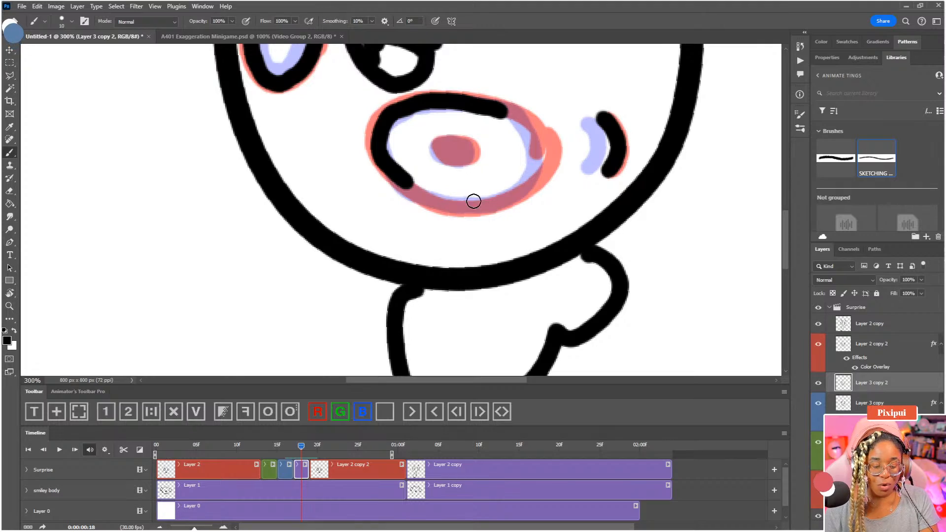
key("r")
left_click_drag(469, 238, 394, 82)
mouse_move(384, 223)
left_mouse_down()
mouse_move(531, 266)
mouse_move(550, 262)
left_mouse_up()
mouse_move(565, 253)
left_mouse_down()
mouse_move(570, 150)
mouse_move(540, 121)
left_mouse_up()
left_click_drag(431, 113, 416, 199)
key("b")
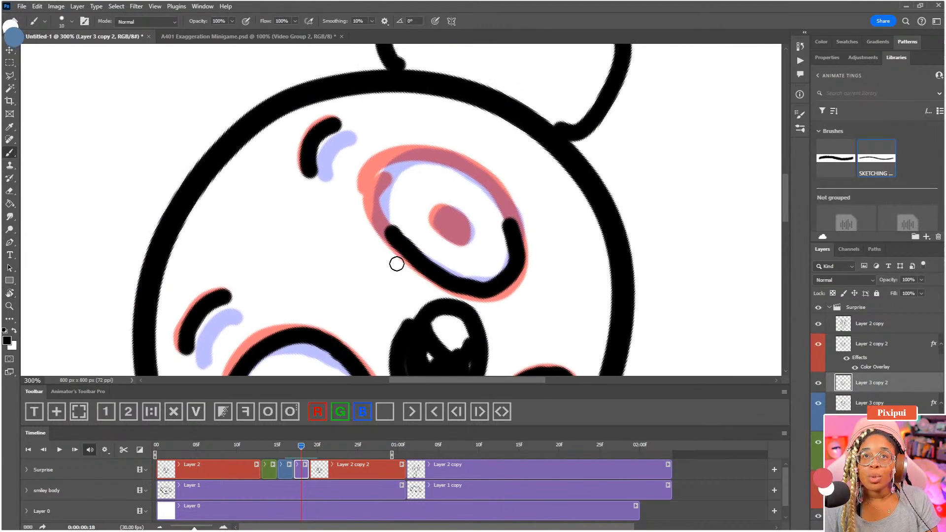
left_click_drag(391, 235, 366, 160)
key("ctrl+z")
mouse_move(398, 239)
left_mouse_down()
mouse_move(383, 223)
mouse_move(375, 189)
mouse_move(408, 156)
left_mouse_up()
key("ctrl+z")
left_click_drag(386, 223, 412, 190)
key("ctrl+z")
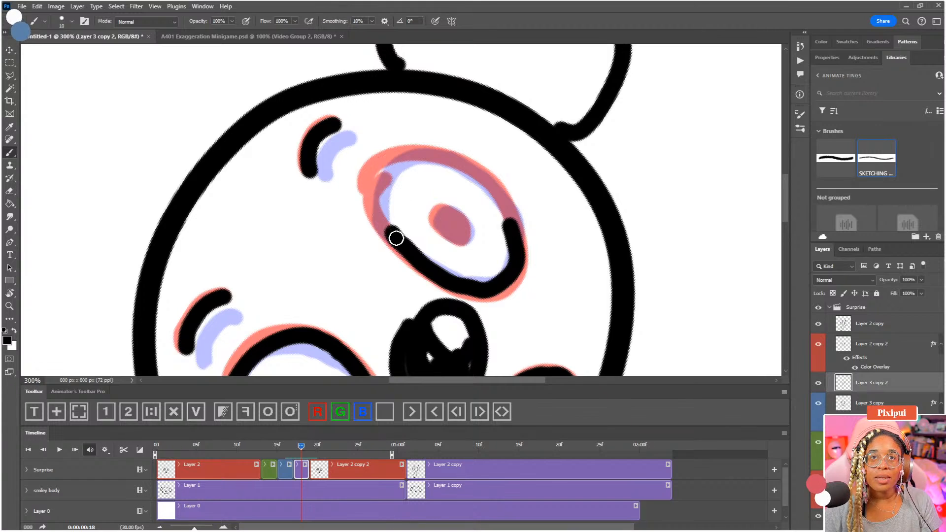
Step: Extend the narrower eye's outline from its stroke end, rotate the canvas, and close the outline along the eye's outer side
left_click_drag(395, 237, 406, 175)
key("r")
left_click_drag(436, 218, 411, 231)
key("Escape")
key("b")
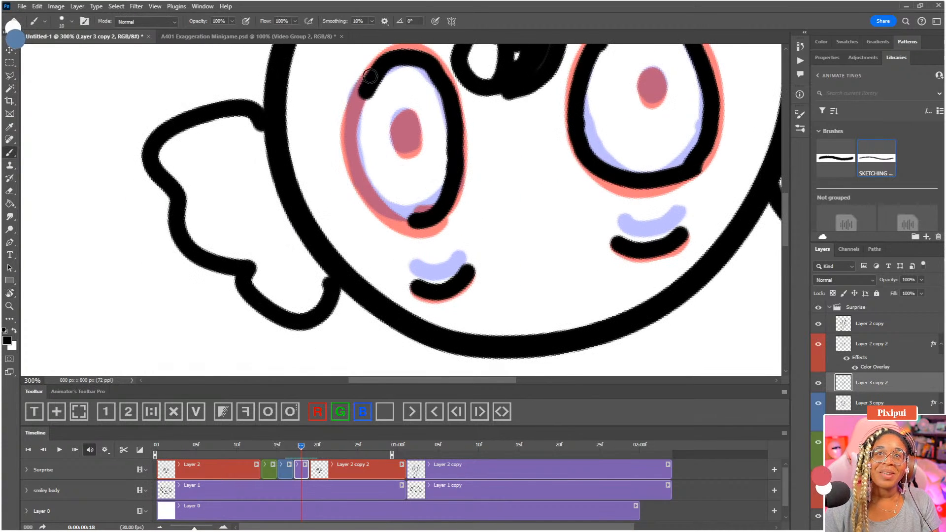
mouse_move(366, 97)
left_mouse_down()
mouse_move(357, 160)
mouse_move(396, 215)
mouse_move(415, 216)
left_mouse_up()
key("ctrl+z")
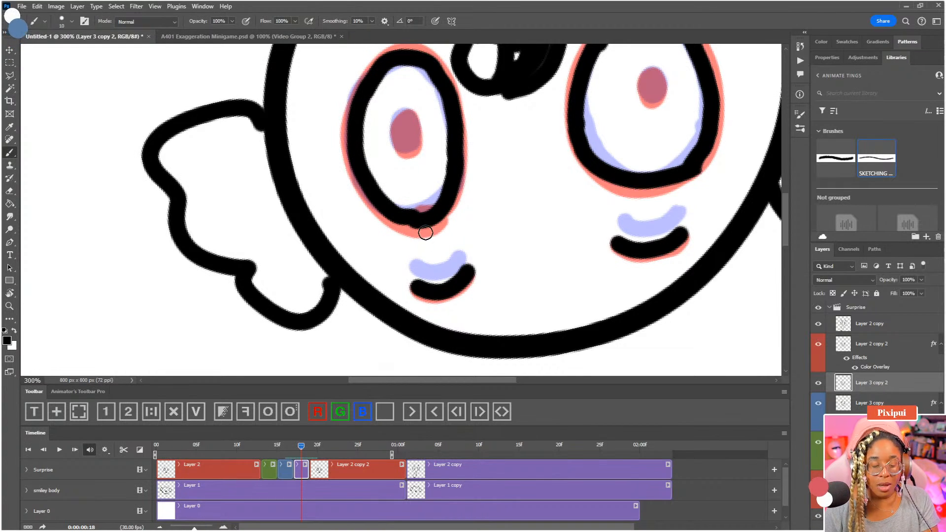
Step: Fit the whole canvas in view, reset its rotation to 0°, and move the playhead to the start of the timeline
key("ctrl+0")
key("r")
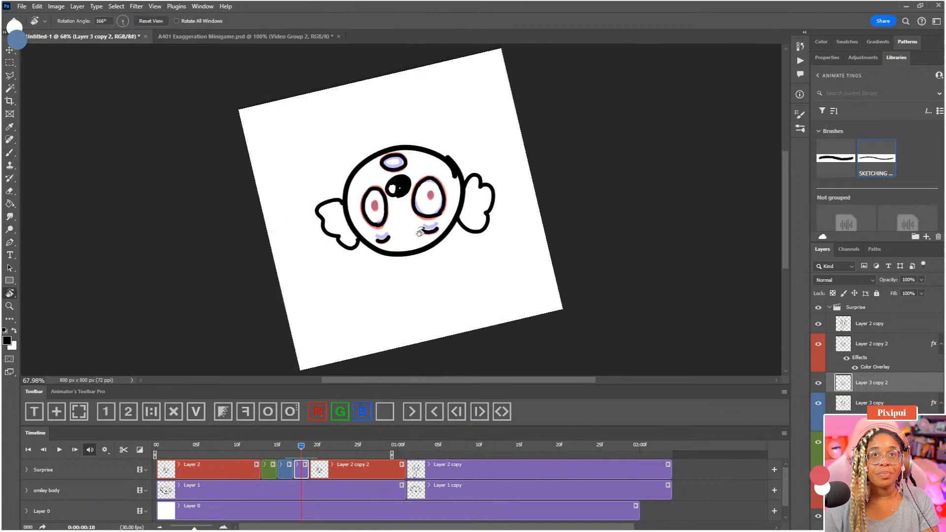
double_click(17, 294)
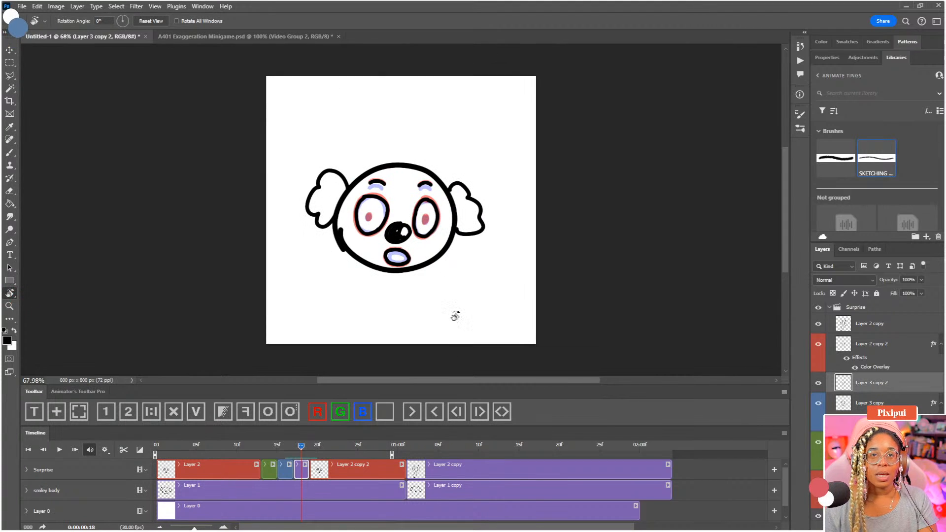
left_click_drag(276, 448, 148, 453)
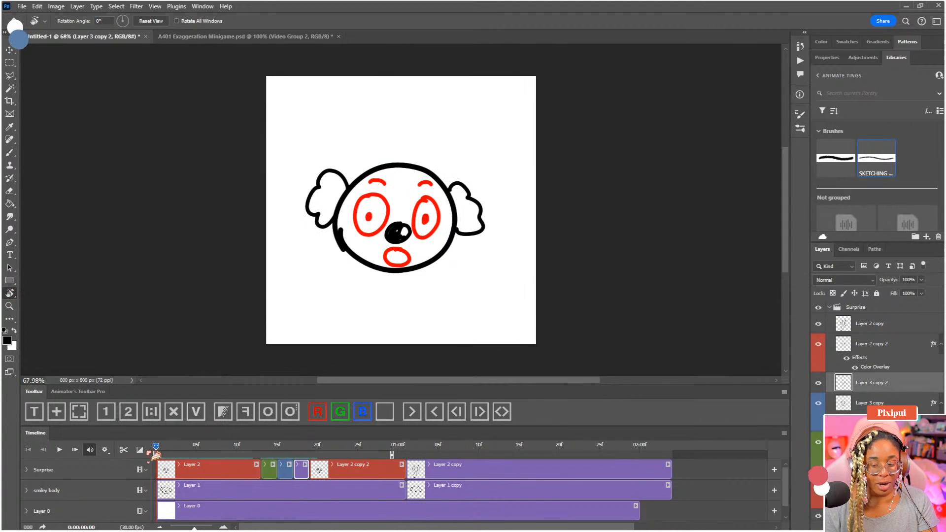
Step: Remove the onion-skin color overlays from the Layer 2 copy 2, Layer 3 copy, Layer 3 and Layer 2 clips
left_click(354, 473)
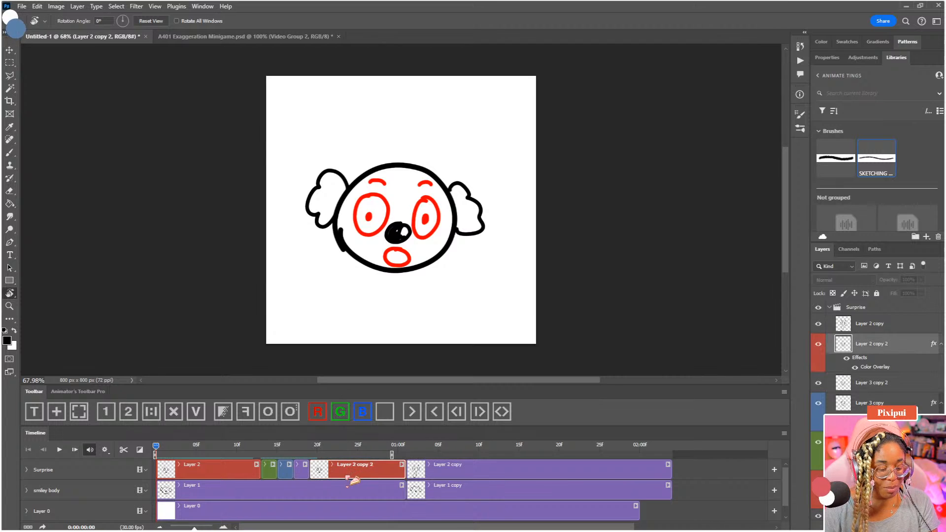
left_click(386, 415)
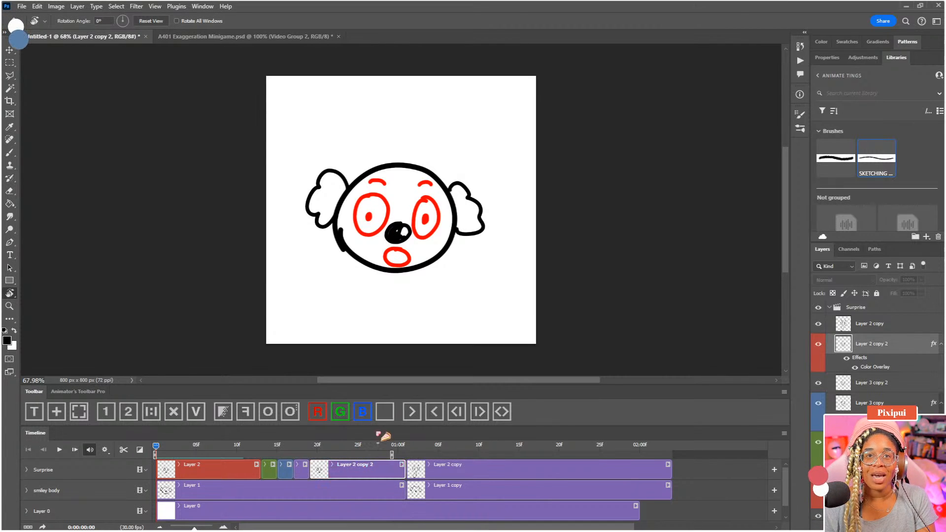
left_click(304, 473)
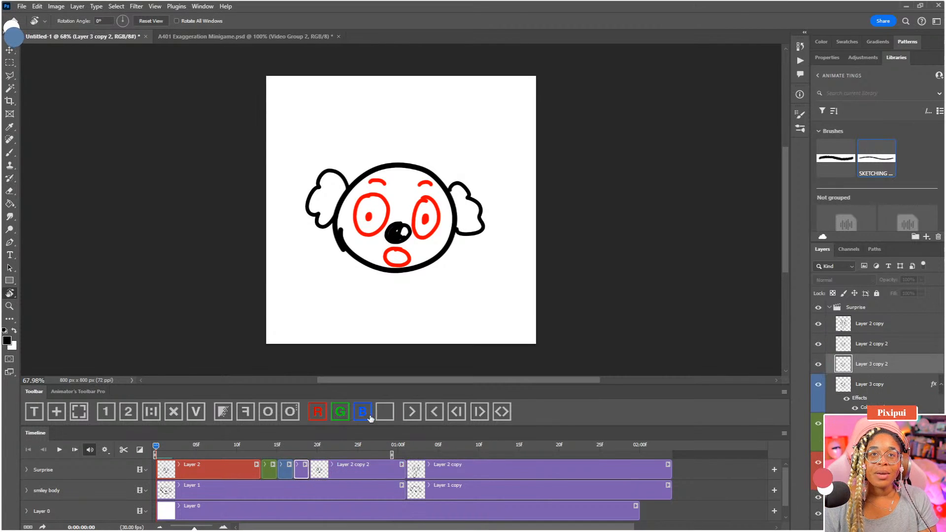
left_click(286, 468)
left_click(386, 412)
left_click(273, 473)
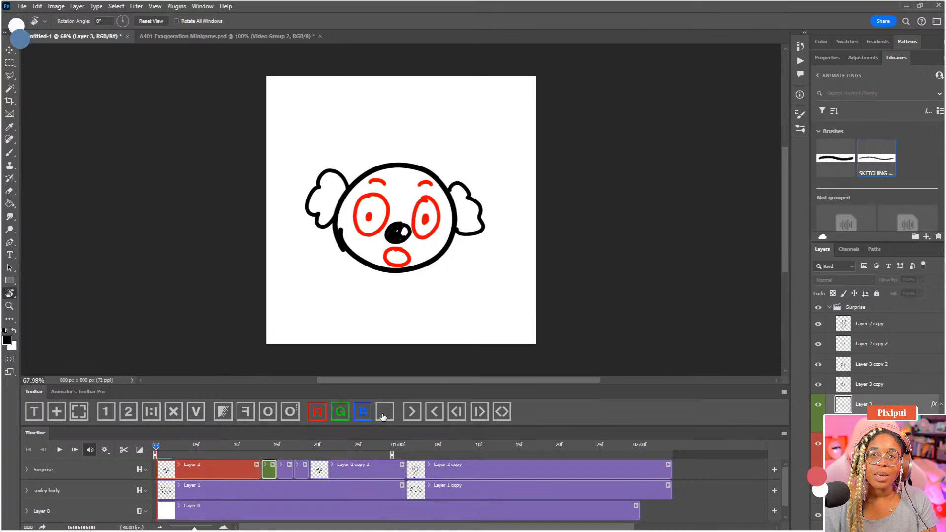
left_click(380, 412)
left_click(248, 473)
left_click(382, 414)
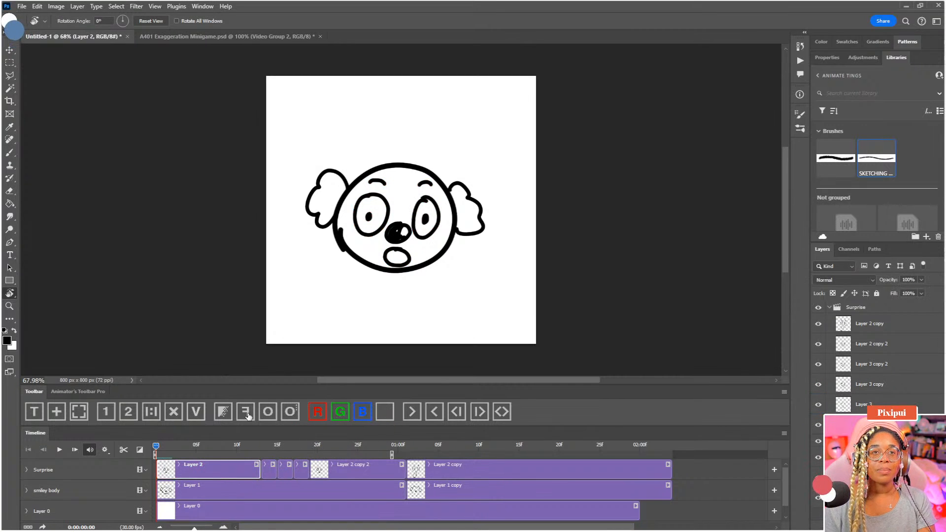
Step: Move the playhead to frame 18 and mark the Layer 2 copy 2 clip red and the Layer 3 copy clip blue
left_click(325, 448)
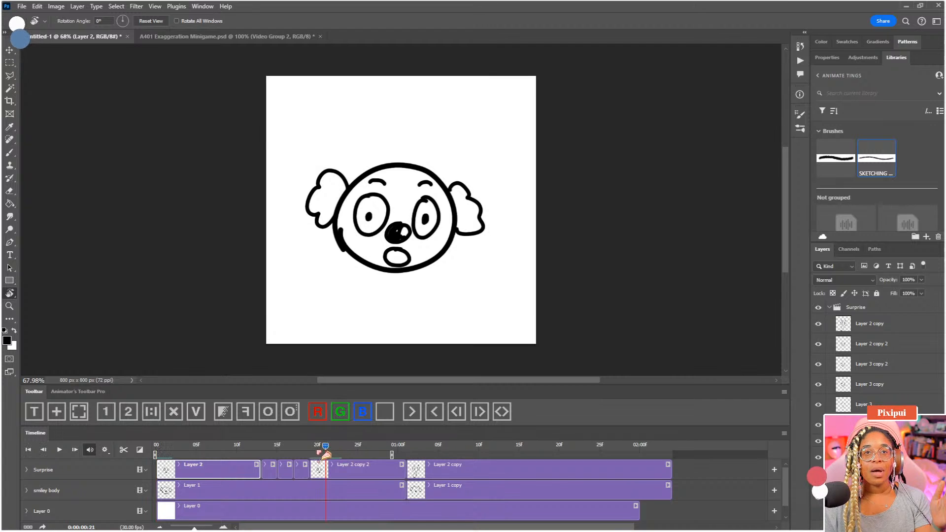
left_click(270, 448)
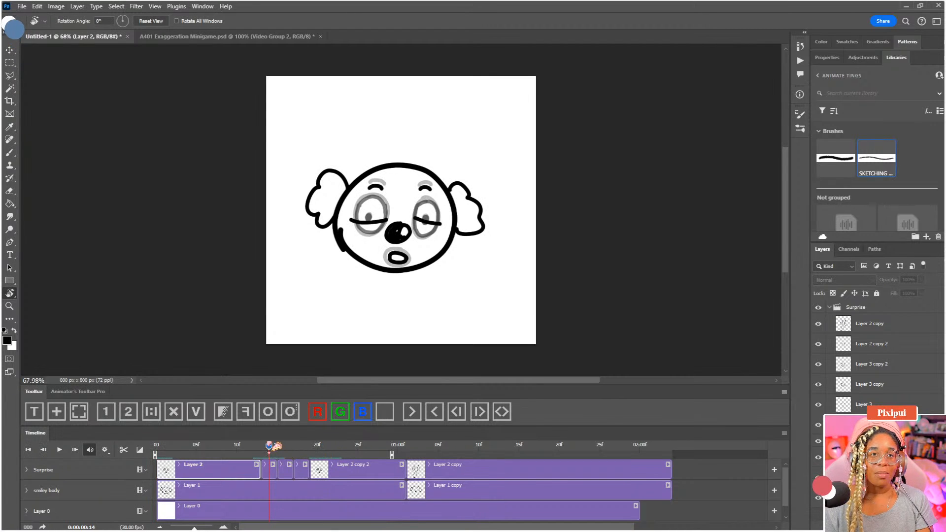
left_click_drag(285, 463, 299, 466)
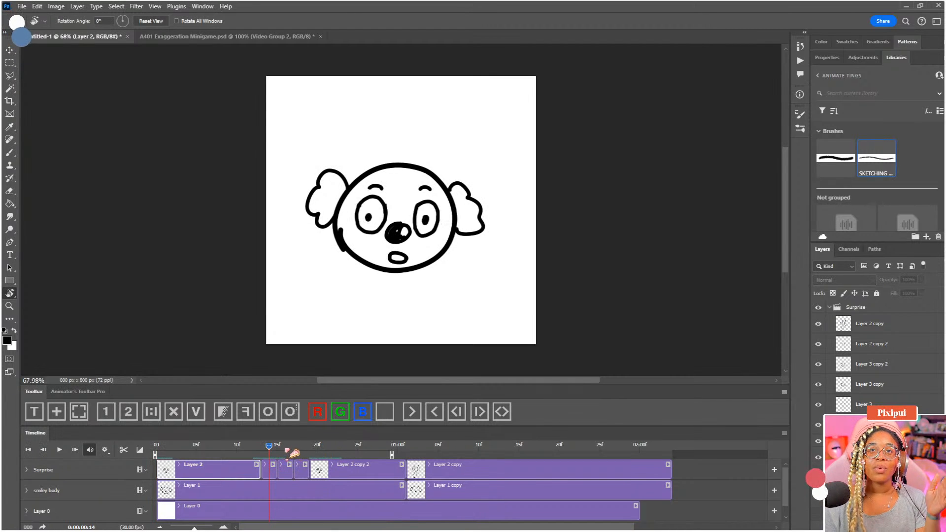
left_click(302, 448)
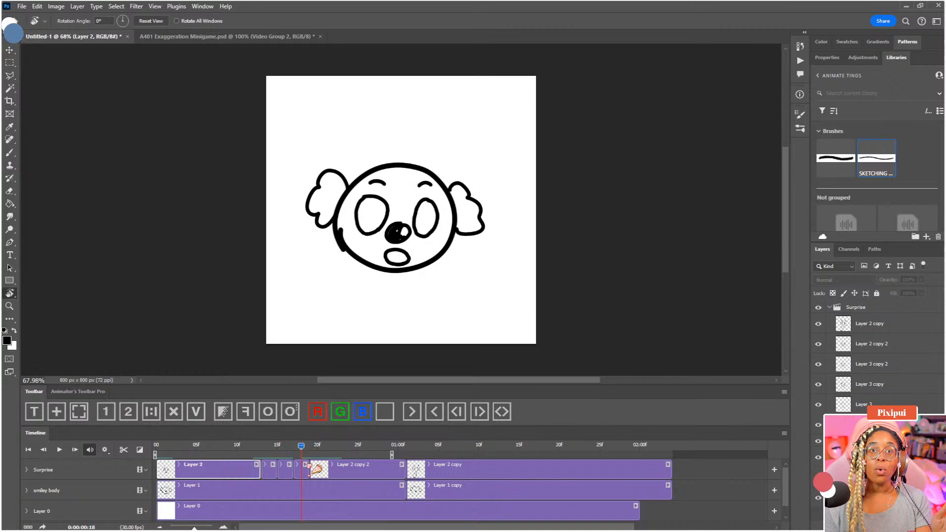
key("ctrl+1")
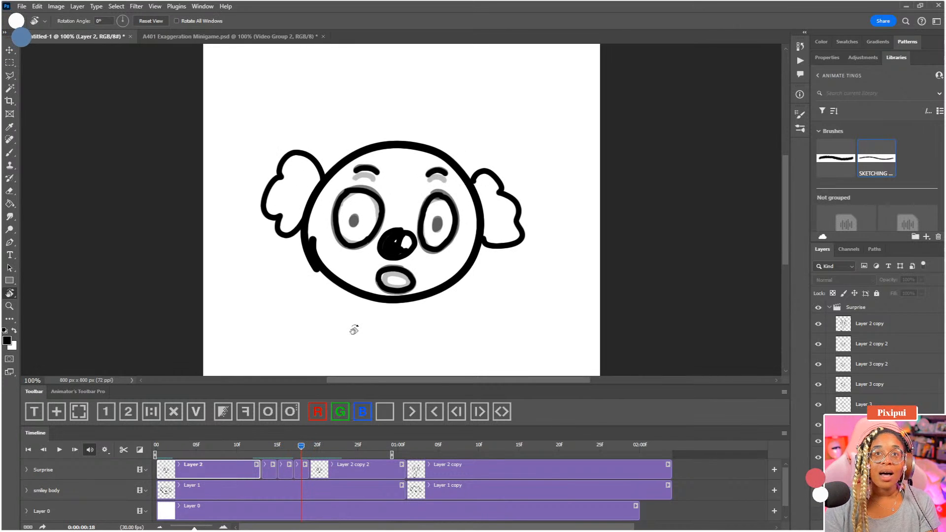
key("ctrl+plus")
key("ctrl+plus")
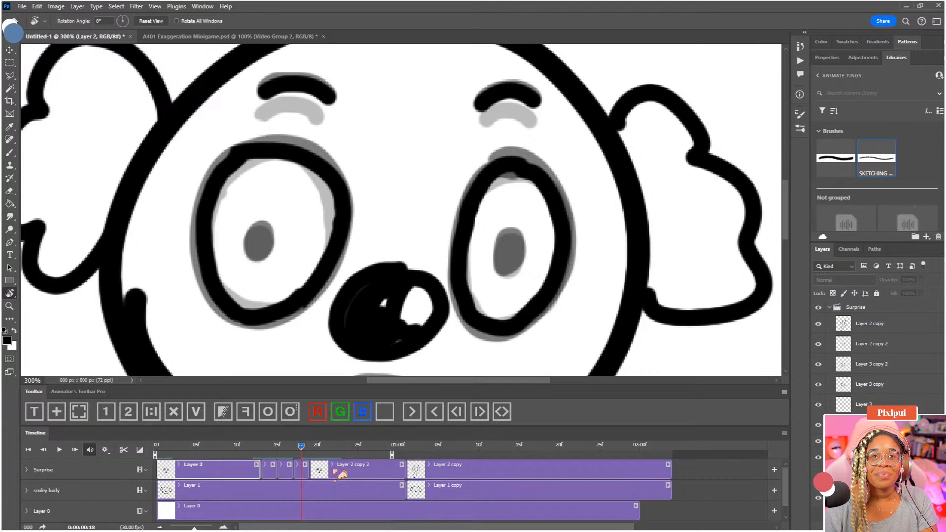
left_click(340, 474)
left_click(317, 411)
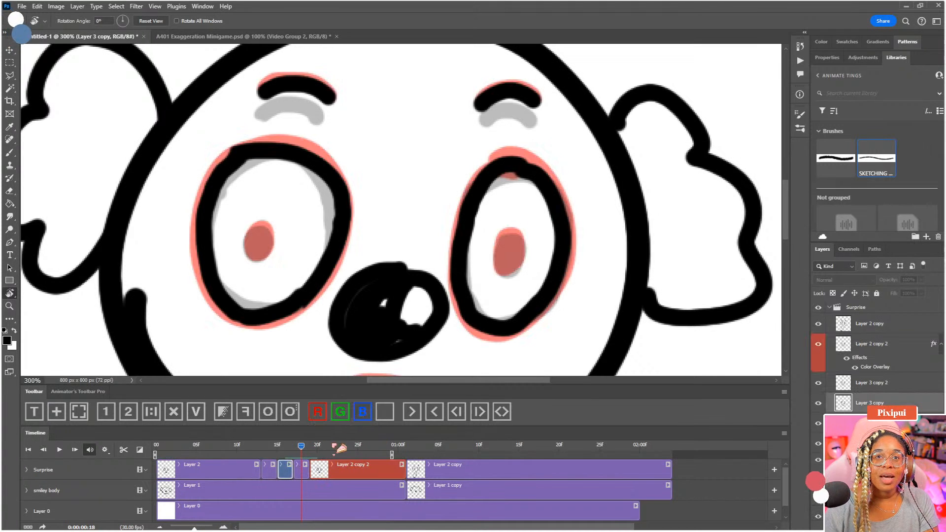
Step: On the Layer 3 copy 2 clip, paint solid black pupils in both eyes between the red and blue guide pupils
left_click(301, 471)
mouse_move(259, 248)
left_mouse_down()
mouse_move(415, 211)
mouse_move(421, 189)
mouse_move(418, 216)
mouse_move(434, 209)
mouse_move(429, 175)
mouse_move(416, 216)
left_mouse_up()
key("ctrl+plus")
key("b")
left_click_drag(567, 186, 394, 158)
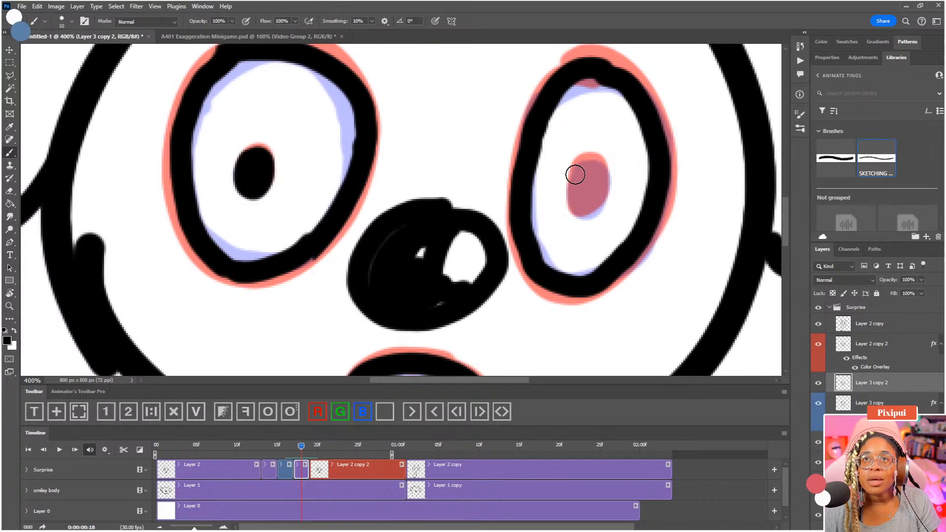
mouse_move(584, 169)
left_mouse_down()
mouse_move(583, 206)
mouse_move(597, 185)
mouse_move(593, 166)
mouse_move(590, 204)
left_mouse_up()
key("ctrl+0")
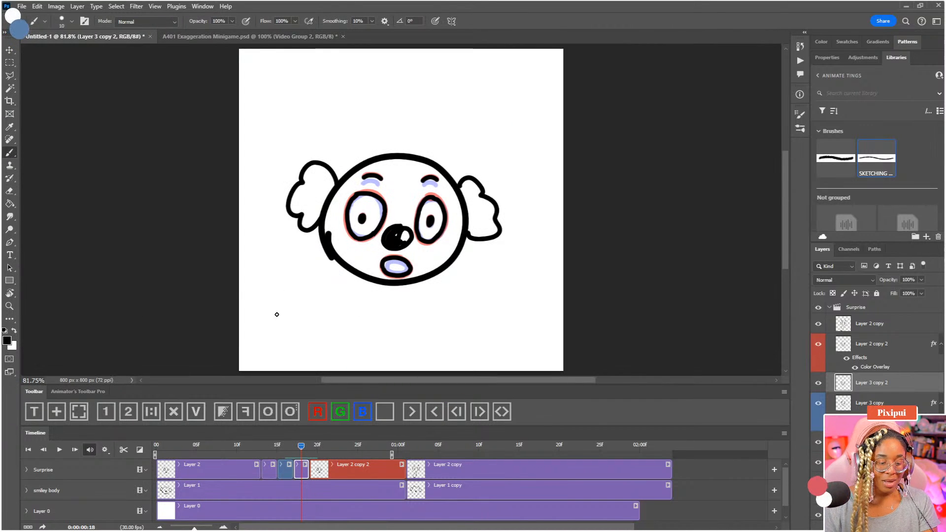
Step: Remove the red and blue overlays from the Layer 2 copy 2 and Layer 3 copy clips and play back the animation
key("space")
key("ctrl+minus")
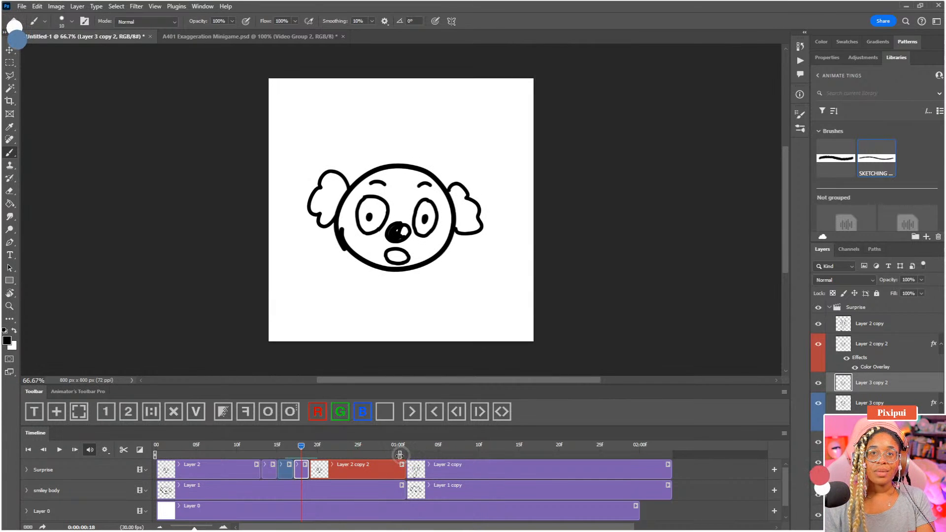
left_click(384, 467)
left_click(382, 413)
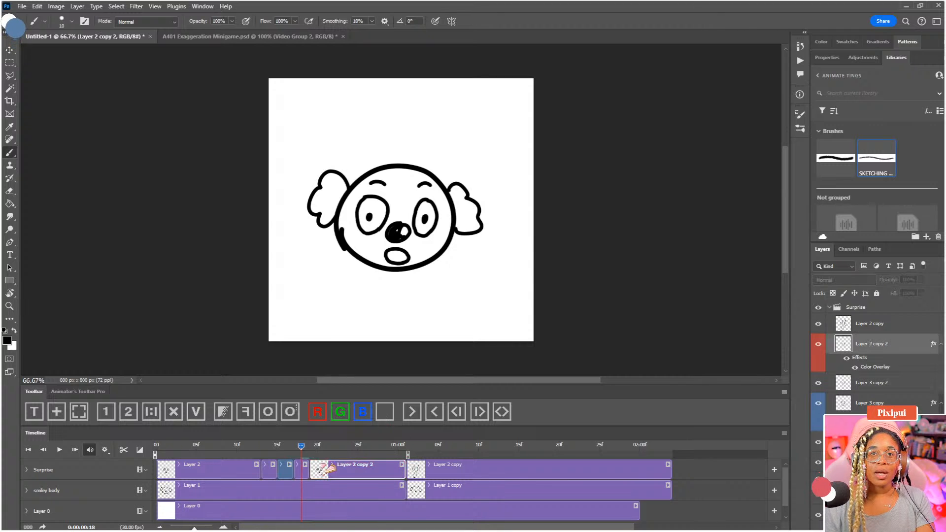
left_click(285, 470)
left_click(381, 413)
key("space")
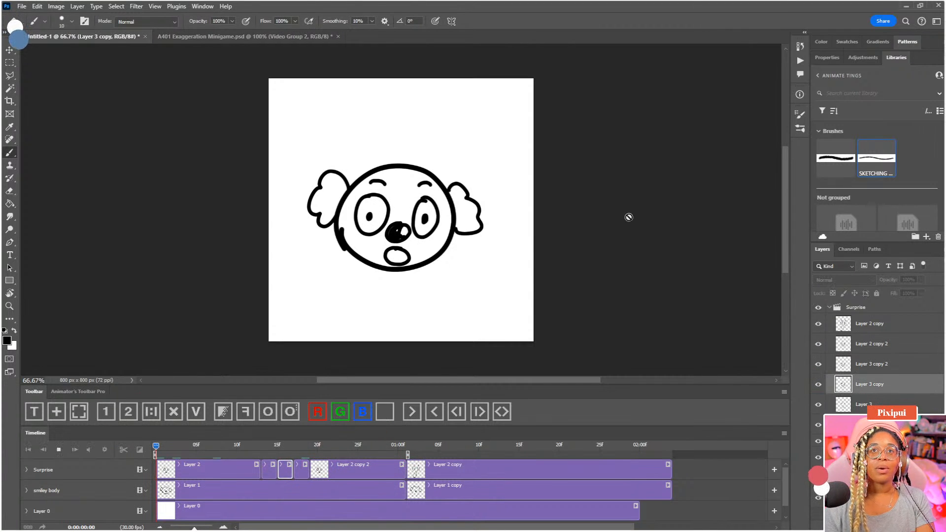
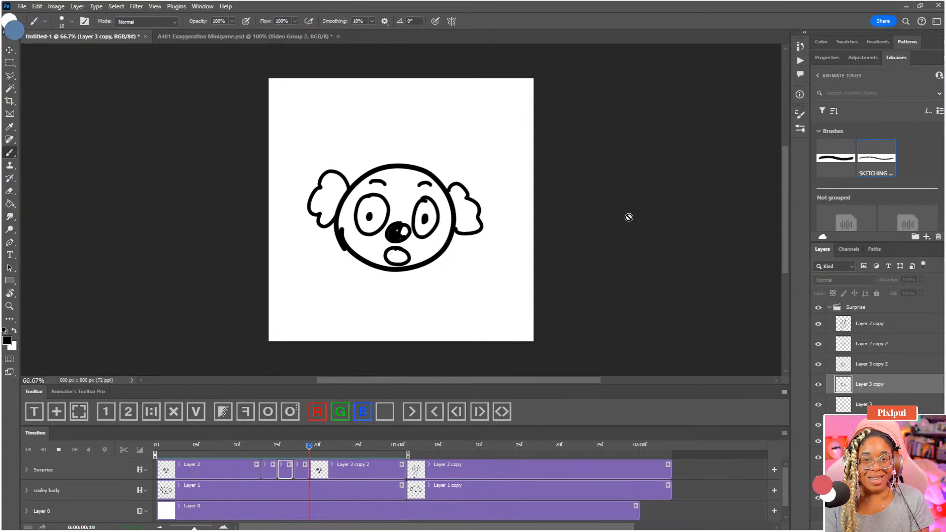
key("space")
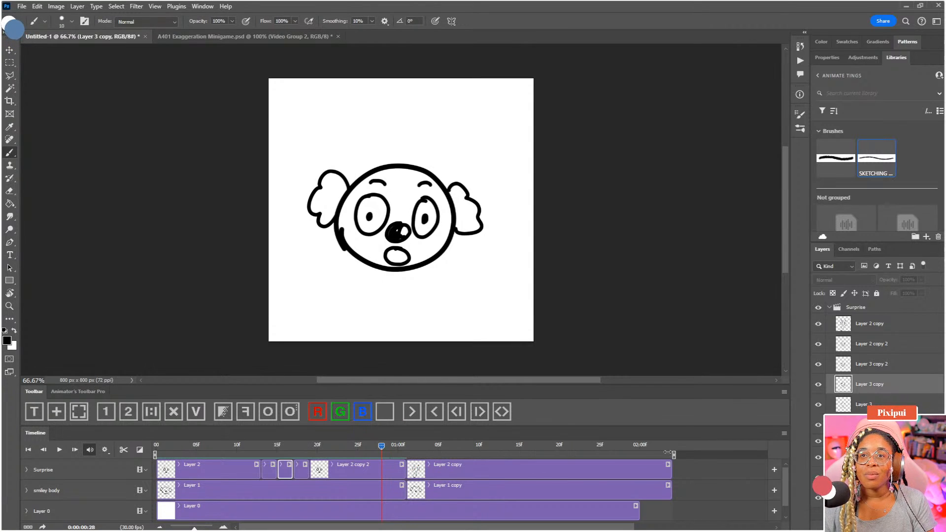
Step: Extend the Layer 0 background clip to end at 02:04 and select the Layer 2 copy clip holding the exaggerated expression
left_click_drag(637, 508, 671, 512)
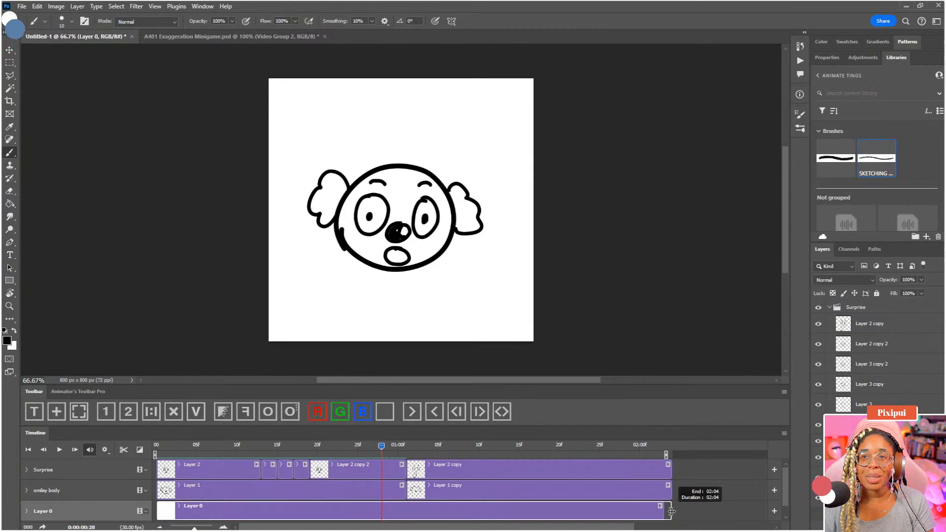
left_click(495, 449)
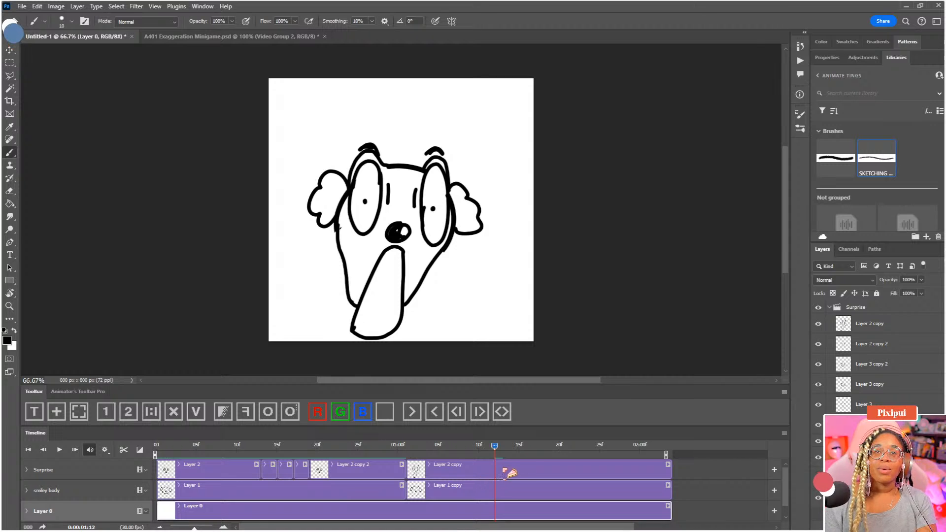
left_click(493, 473)
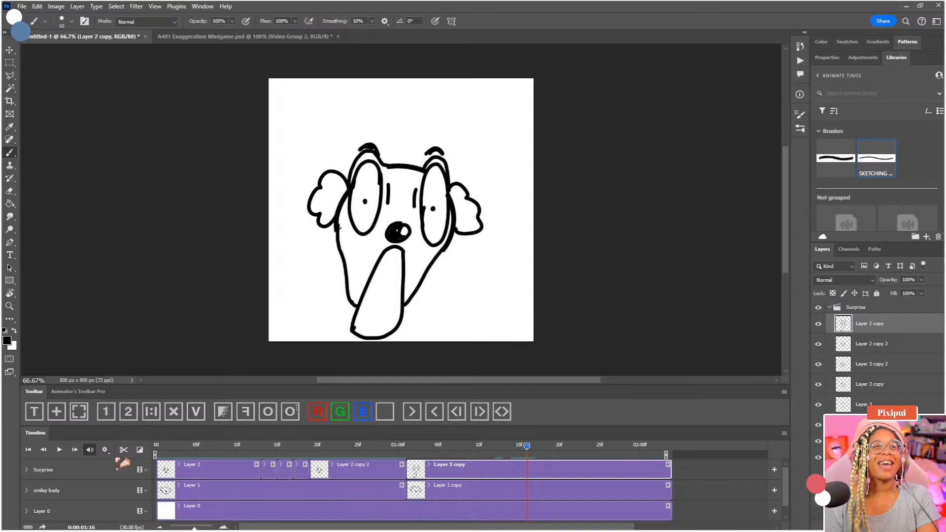
Step: Split the Layer 2 copy clip at 01:16 and mark both resulting clips with the red overlay
left_click(125, 451)
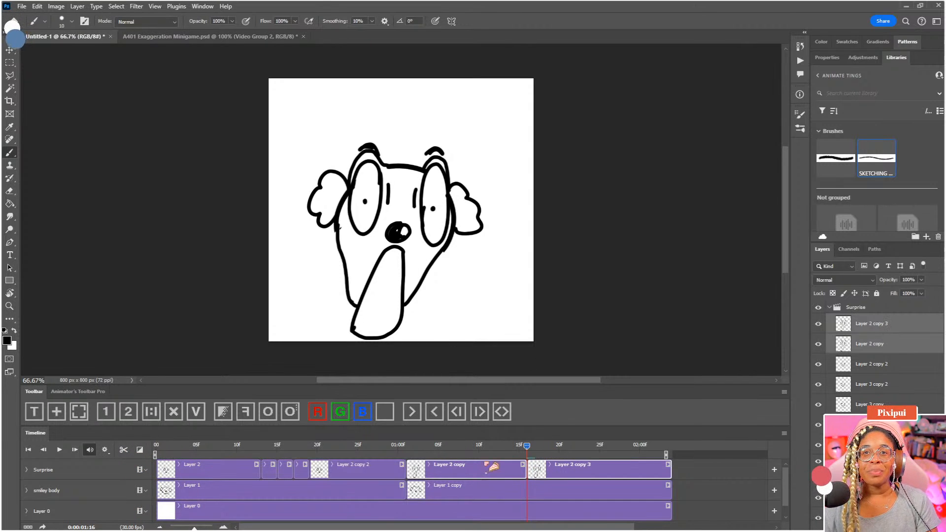
left_click(484, 463)
left_click(319, 412)
left_click(555, 475)
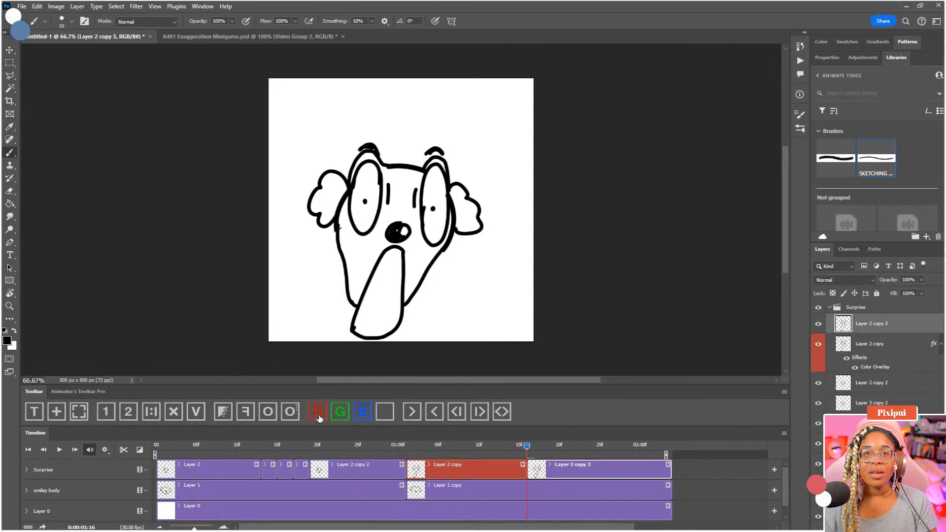
left_click(318, 412)
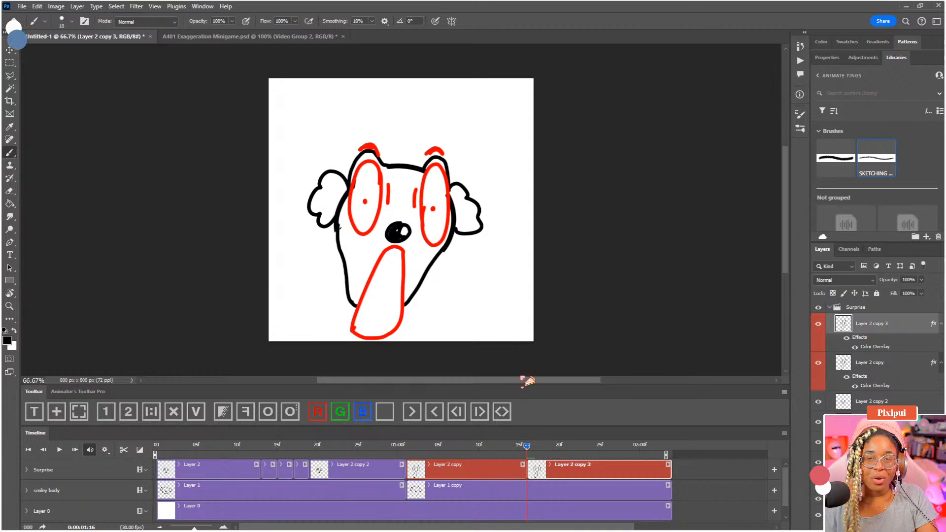
Step: Shorten the Layer 2 copy 3 clip and insert a blank two-frame drawing clip between the two red clips
left_click_drag(511, 264, 560, 187)
left_click_drag(506, 220, 459, 213)
left_click(515, 474)
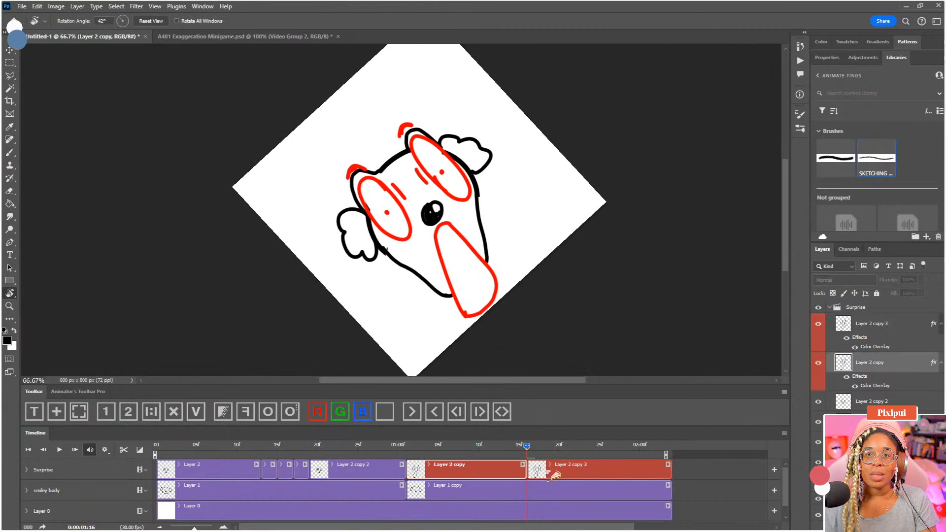
left_click(552, 475)
left_click(513, 475)
left_click(540, 473)
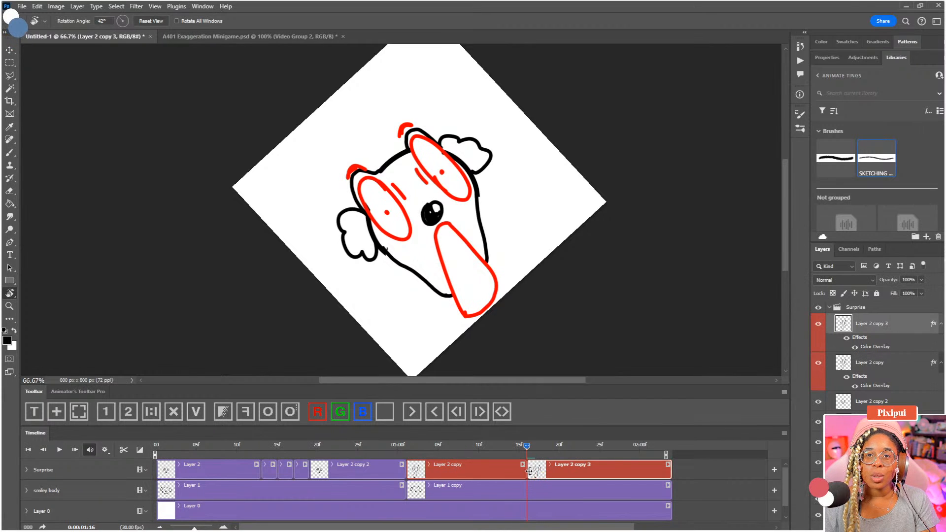
mouse_move(529, 471)
left_mouse_down()
mouse_move(554, 474)
mouse_move(544, 474)
left_mouse_up()
left_click(515, 471)
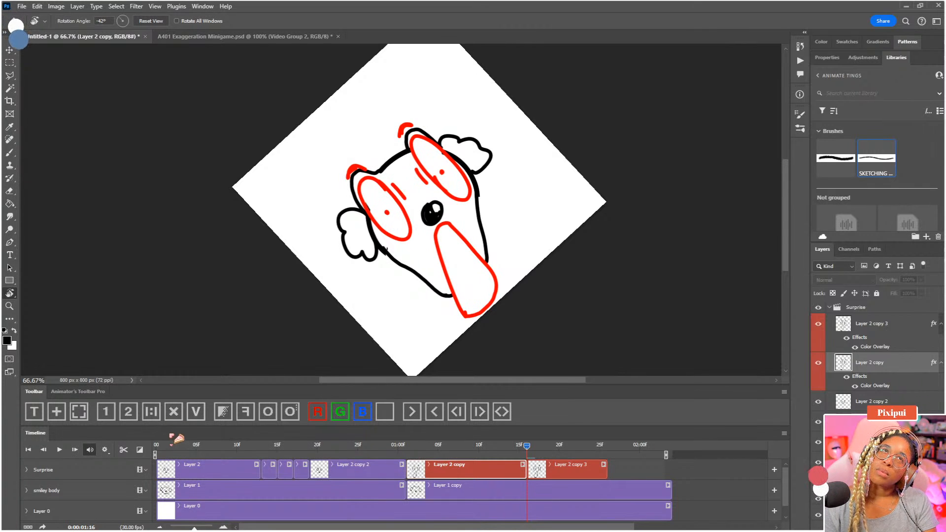
left_click(129, 415)
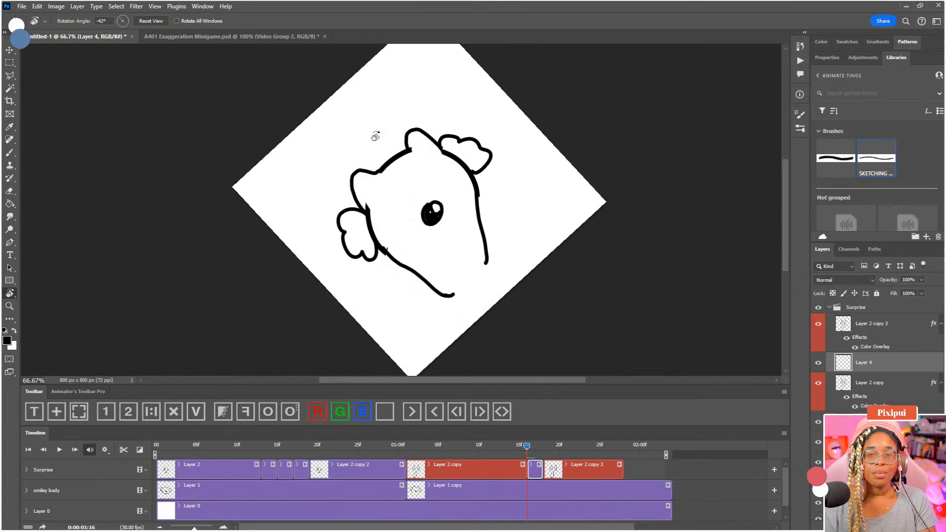
Step: On the Layer 4 clip, paint one curved black closed-eyelid stroke across each red onion-skinned eye
key("ctrl+1")
key("ctrl+plus")
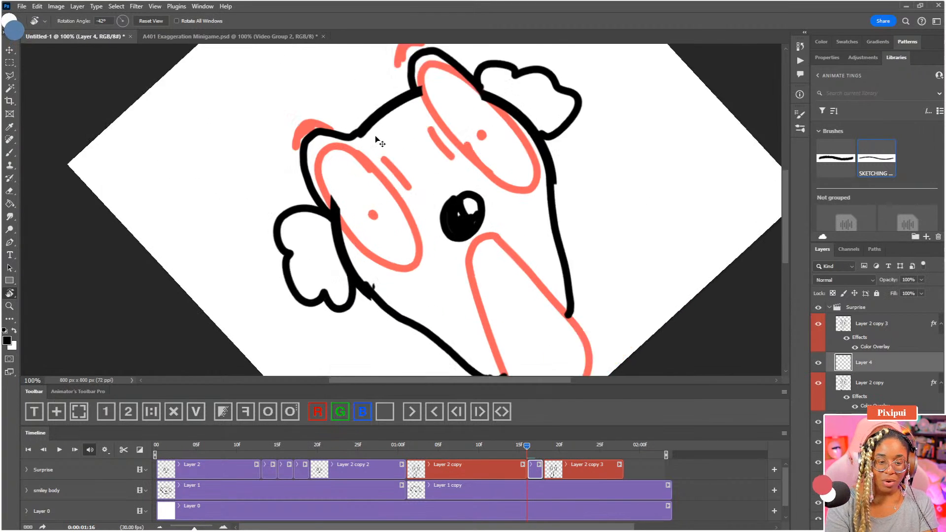
mouse_move(438, 188)
left_mouse_down()
mouse_move(489, 259)
mouse_move(479, 228)
mouse_move(430, 204)
mouse_move(412, 254)
mouse_move(373, 275)
left_mouse_up()
key("b")
key("ctrl+z")
left_click_drag(424, 200, 378, 275)
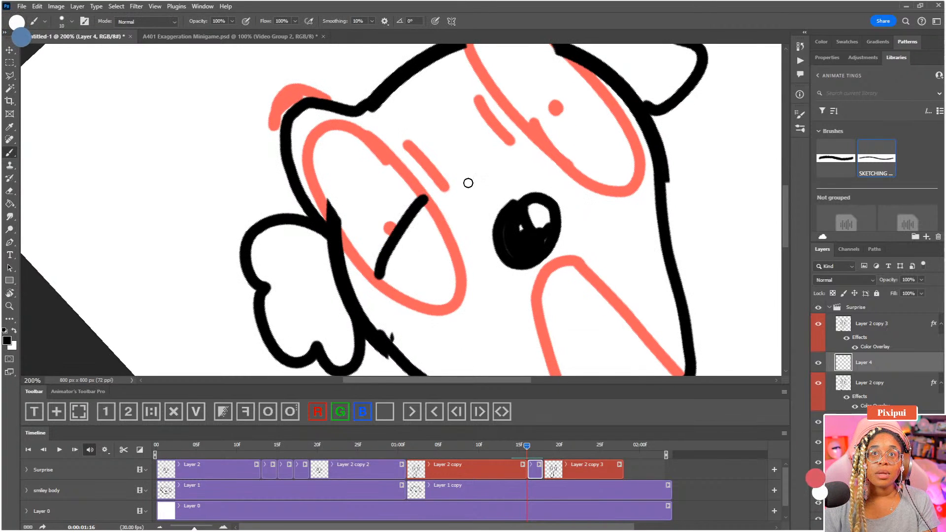
left_click_drag(532, 118, 594, 98)
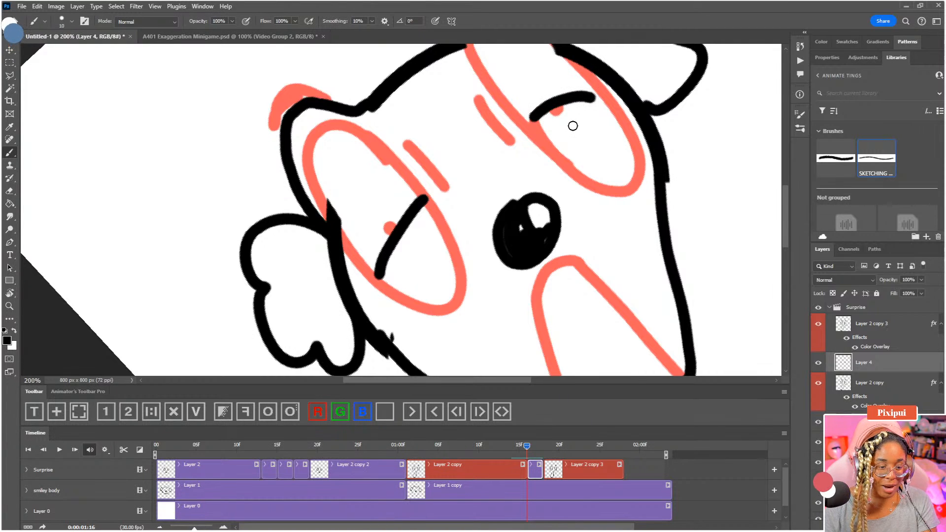
key("ctrl+z")
mouse_move(533, 129)
left_mouse_down()
mouse_move(556, 101)
mouse_move(597, 91)
left_mouse_up()
left_click_drag(499, 197, 528, 225)
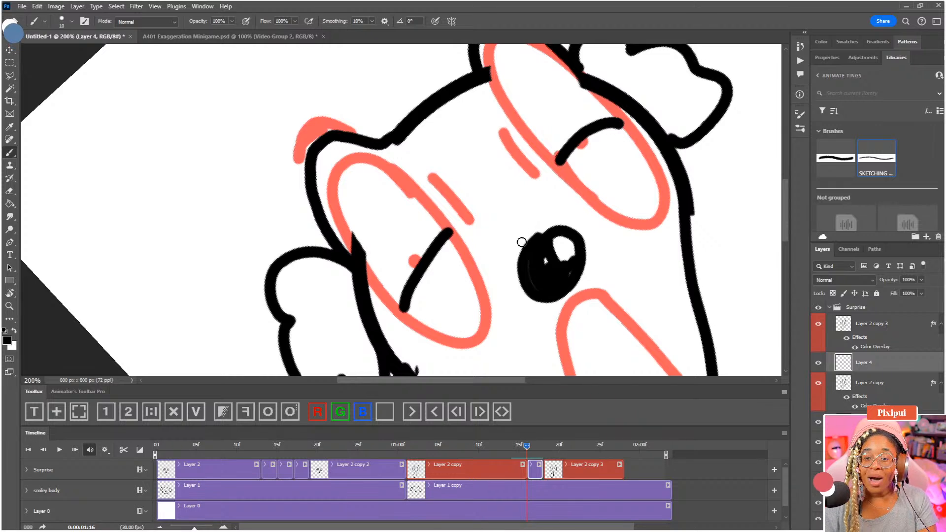
Step: Paint a short squint stroke above each closed eyelid and a small arc inside the head bulge over each eye
left_click_drag(416, 205, 434, 231)
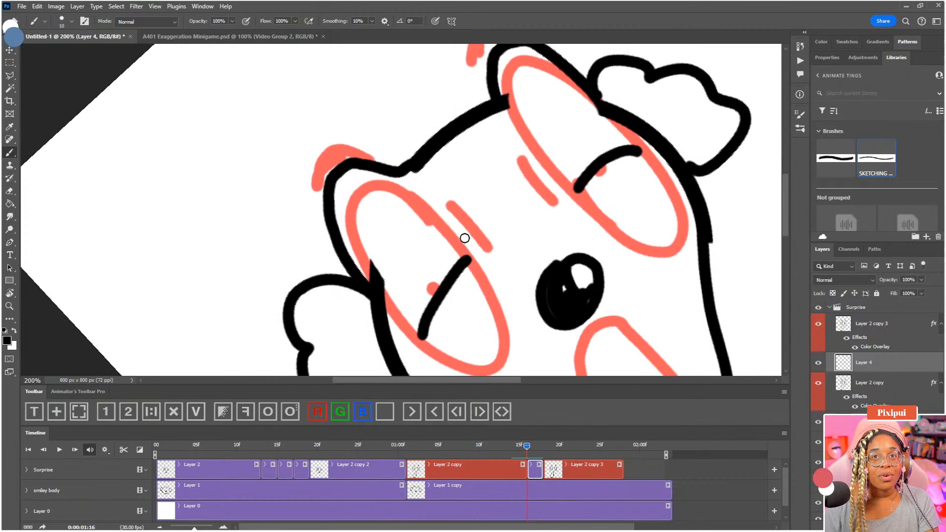
left_click_drag(479, 243, 427, 253)
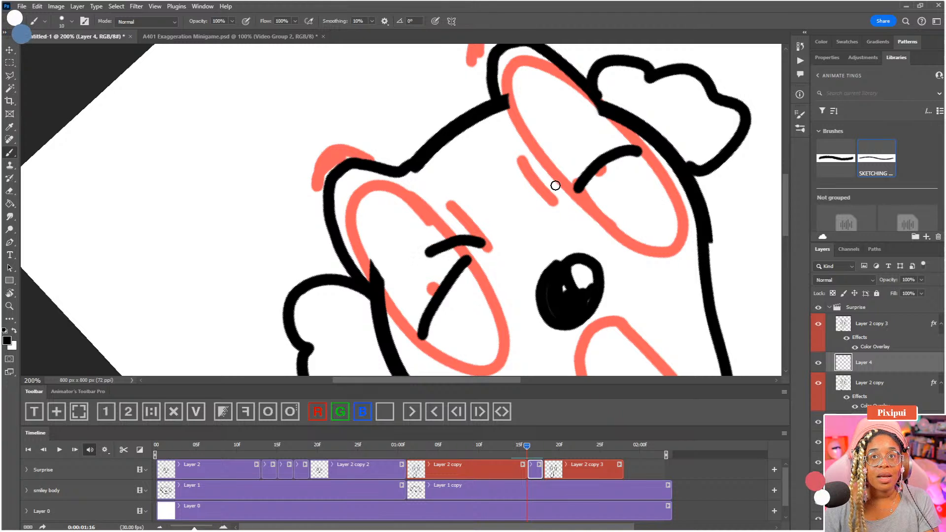
left_click_drag(566, 180, 572, 143)
left_click_drag(465, 159, 503, 192)
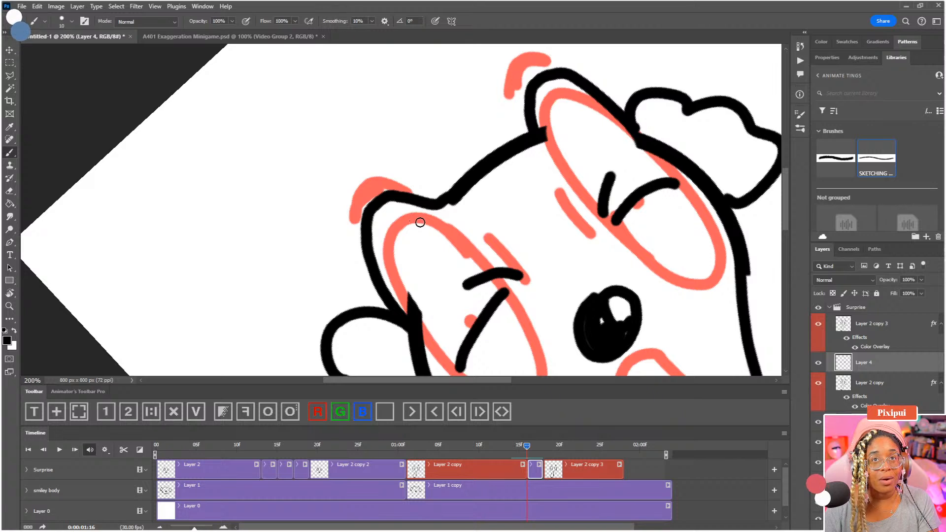
mouse_move(419, 222)
left_mouse_down()
mouse_move(386, 258)
mouse_move(390, 273)
left_mouse_up()
mouse_move(554, 120)
left_mouse_down()
mouse_move(581, 105)
mouse_move(575, 113)
left_mouse_up()
Step: Paint a smaller open mouth inside the red guide mouth, closed by a flat lower edge at the chin
left_click_drag(596, 178, 461, 110)
left_click_drag(559, 232, 459, 92)
left_click_drag(476, 201, 464, 190)
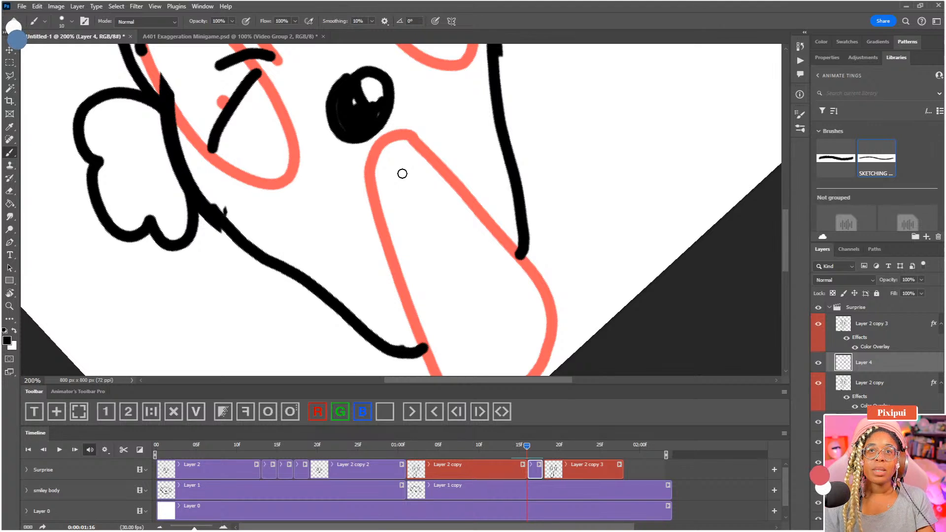
mouse_move(383, 182)
left_mouse_down()
mouse_move(424, 153)
mouse_move(385, 184)
mouse_move(401, 240)
left_mouse_up()
key("ctrl+z")
mouse_move(407, 274)
left_mouse_down()
mouse_move(436, 342)
mouse_move(518, 253)
mouse_move(455, 177)
mouse_move(404, 147)
left_mouse_up()
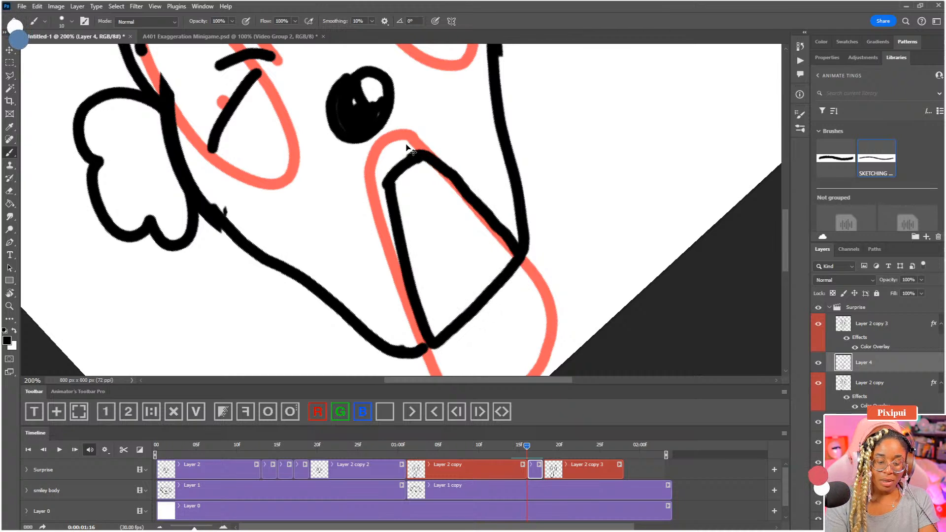
Step: Preview the drawing without onion skins at zero canvas rotation, and erase the mouth's flat lower edge
key("ctrl+0")
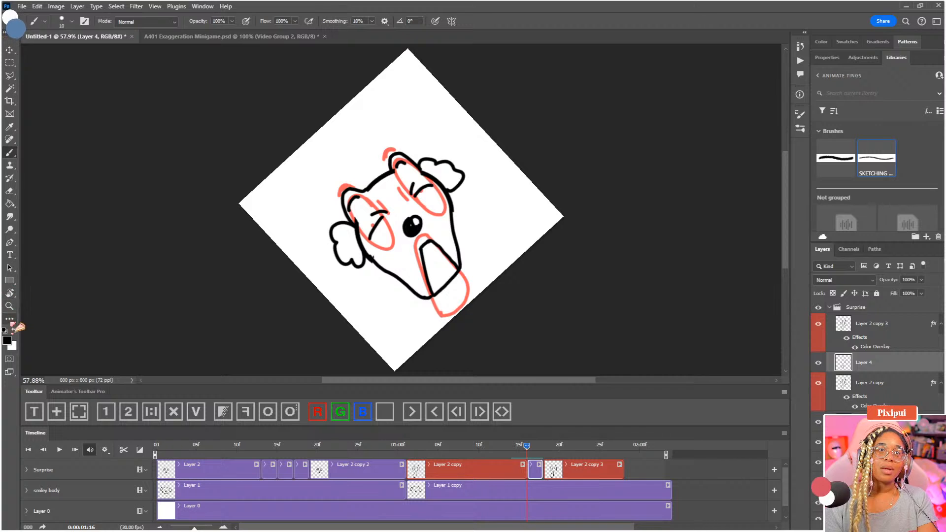
double_click(9, 294)
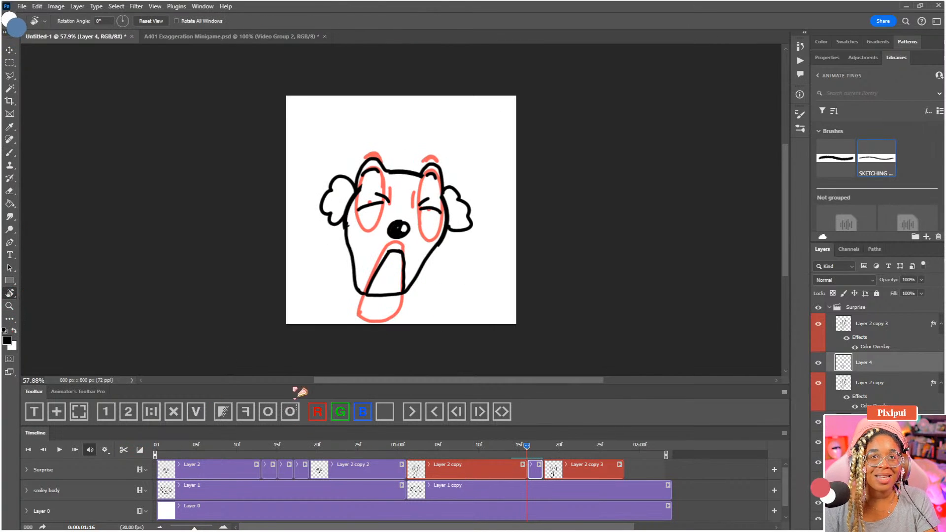
left_click(269, 411)
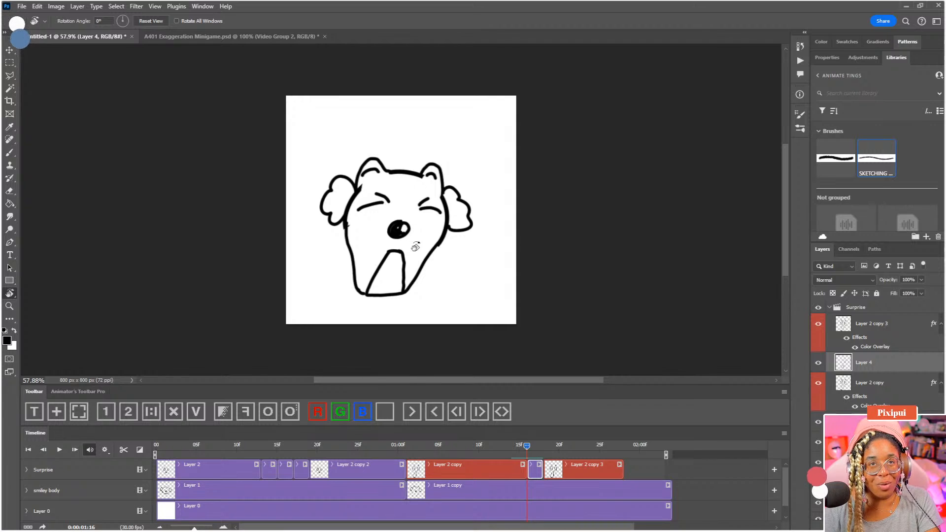
key("F3")
key("ctrl+plus")
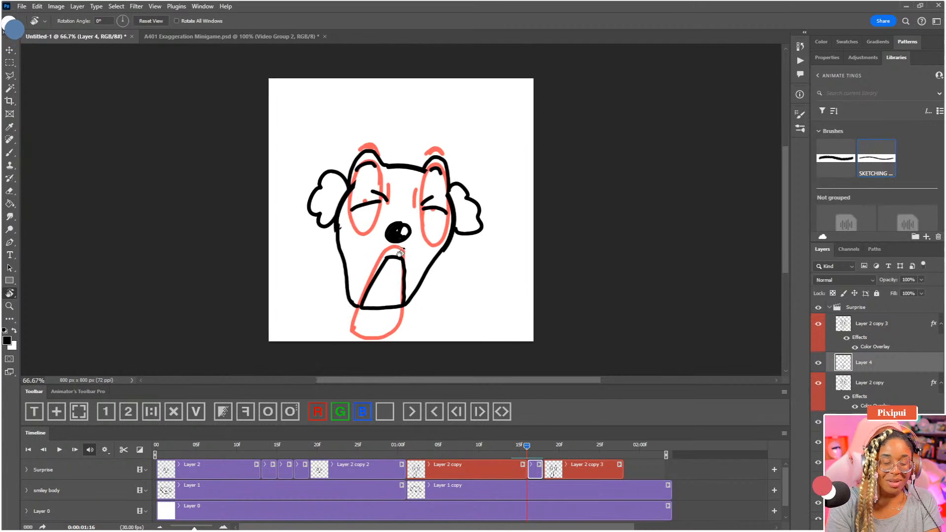
key("e")
mouse_move(369, 309)
left_mouse_down()
mouse_move(377, 303)
mouse_move(388, 319)
left_mouse_up()
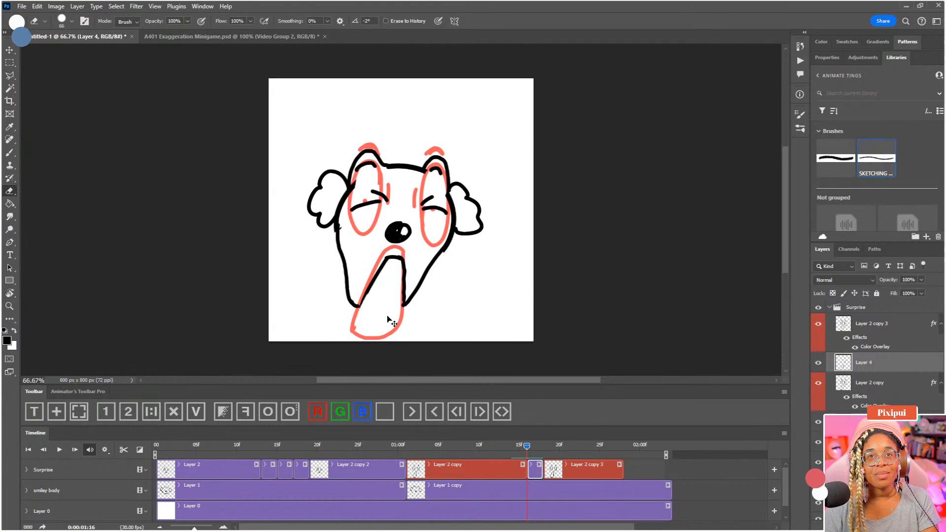
Step: Paint a rounded lower edge on the mouth, dropping below the chin but staying short of the red guide
key("ctrl+plus")
left_click_drag(450, 156, 493, 95)
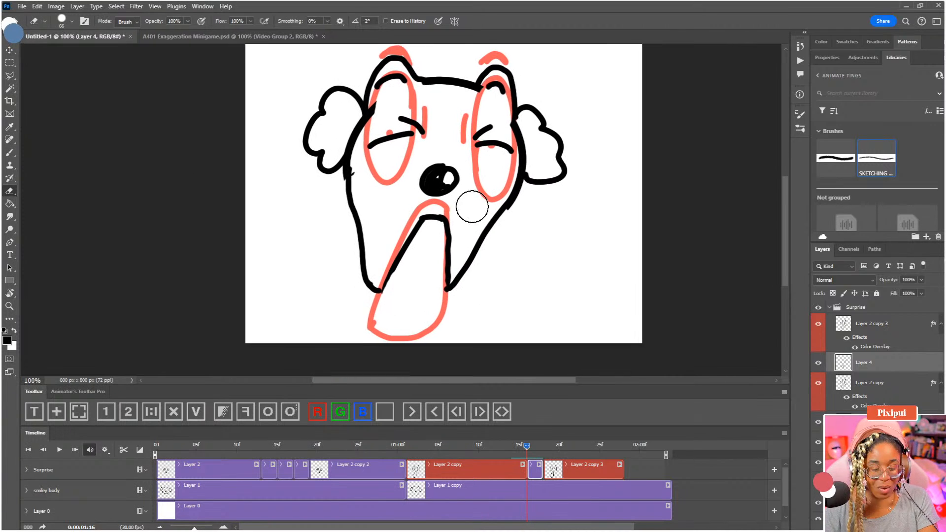
key("r")
mouse_move(548, 252)
left_mouse_down()
mouse_move(545, 136)
mouse_move(546, 212)
mouse_move(492, 197)
left_mouse_up()
key("b")
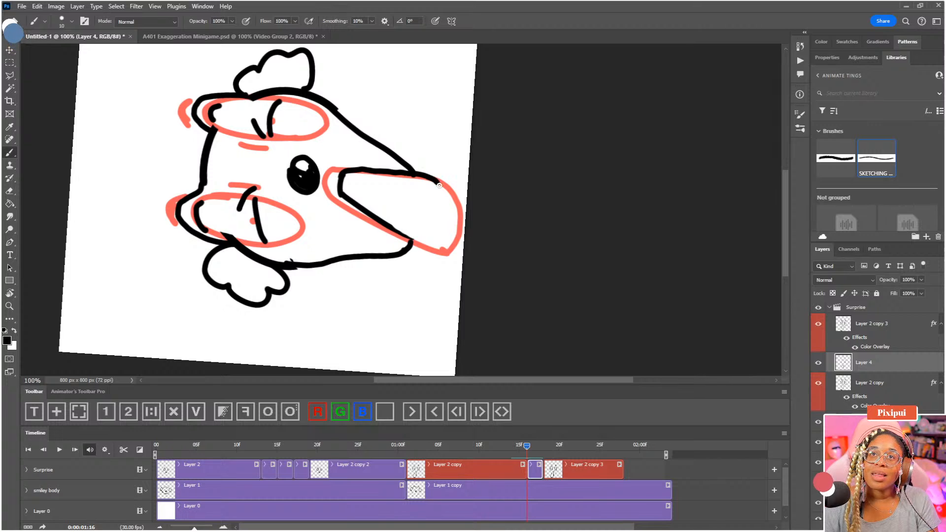
mouse_move(439, 185)
left_mouse_down()
mouse_move(444, 223)
mouse_move(411, 240)
left_mouse_up()
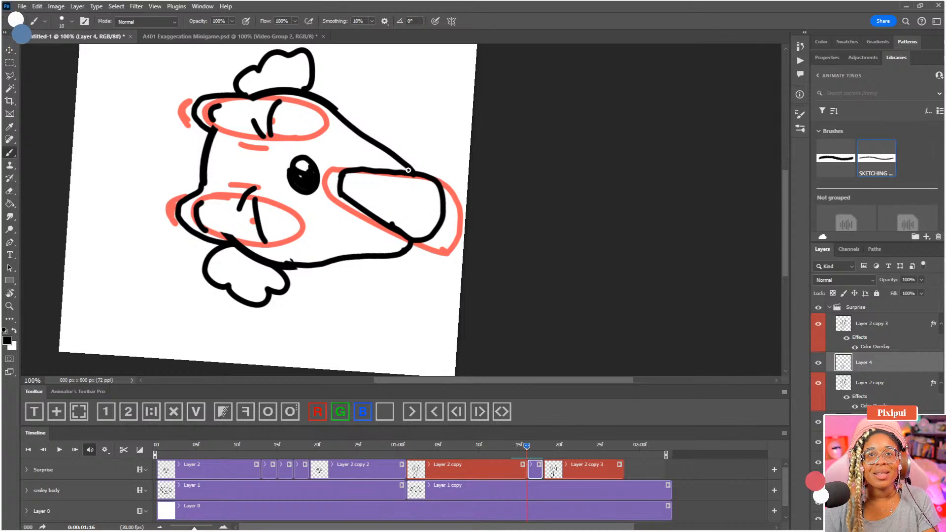
left_click_drag(424, 191, 441, 246)
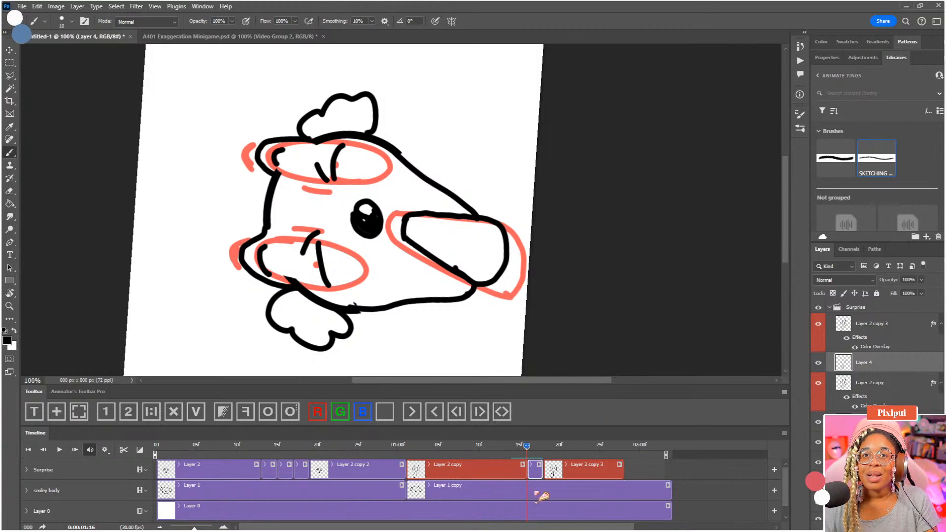
Step: Split the Layer 1 copy clip at 01:16, duplicate the split clips, and trim Layer 1 copy 3 to two frames
left_click(531, 497)
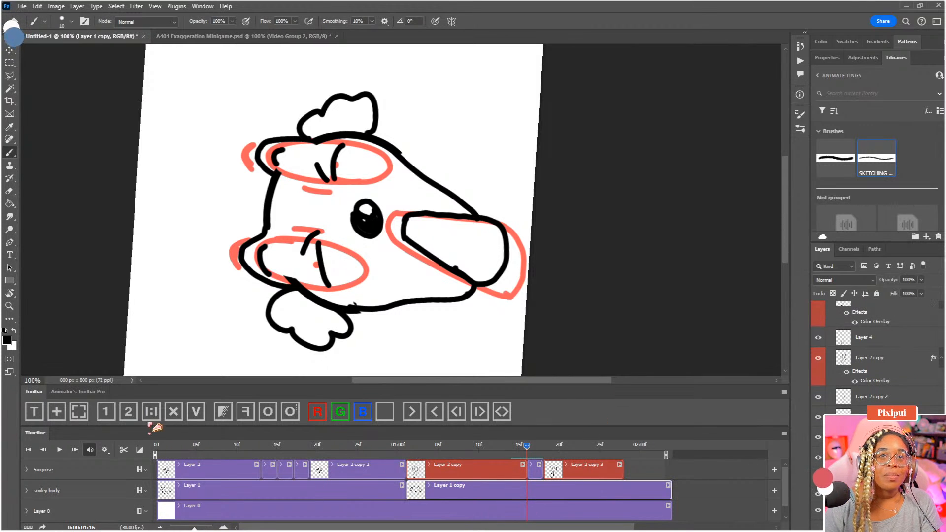
left_click(120, 449)
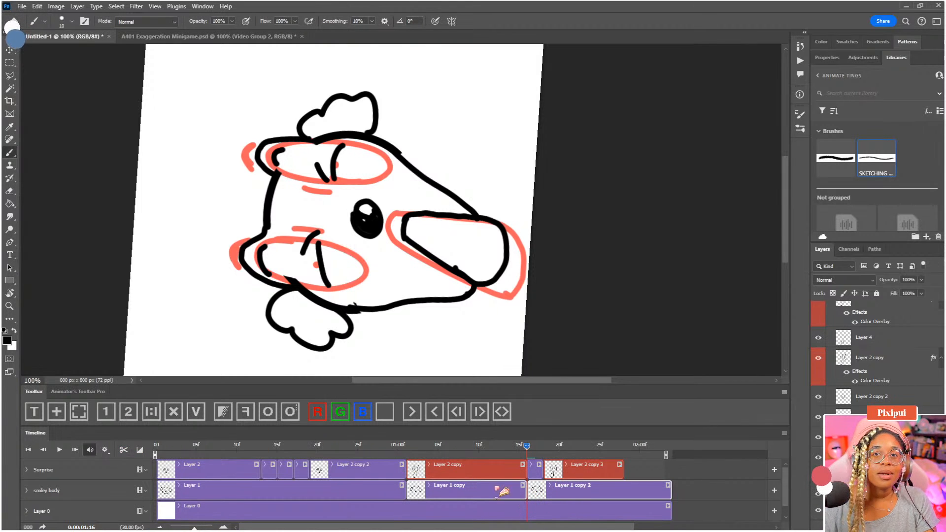
left_click(151, 412)
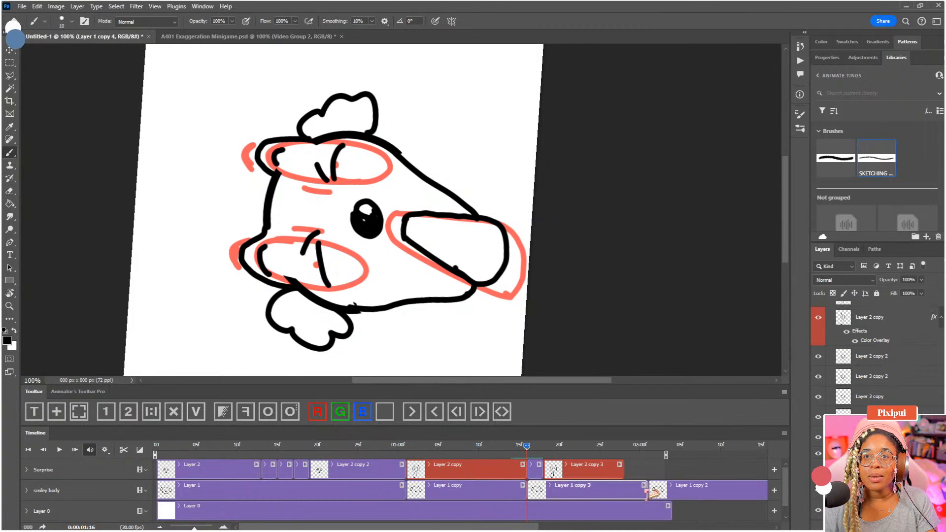
left_click_drag(631, 490, 542, 490)
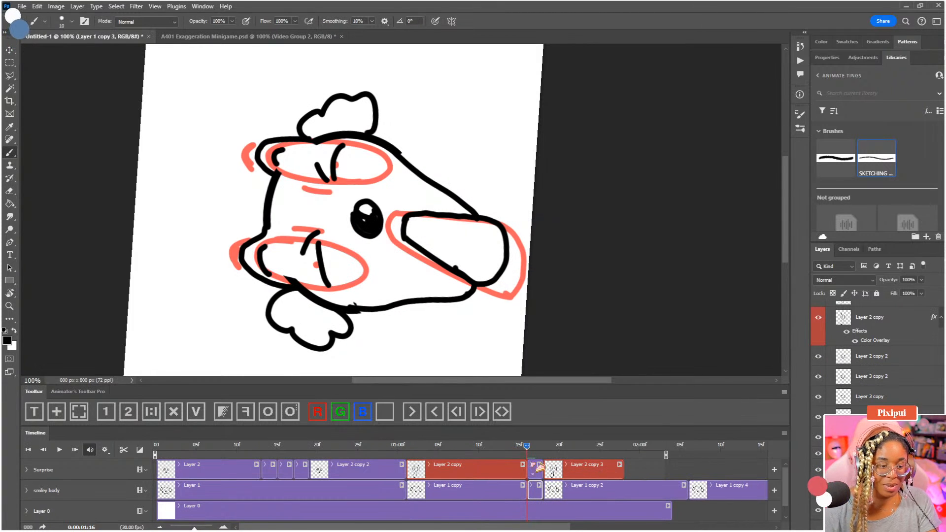
Step: On the Layer 1 copy 3 clip, erase the head outline's bulge above the left eye and repaint it lower
left_click_drag(338, 211, 388, 209)
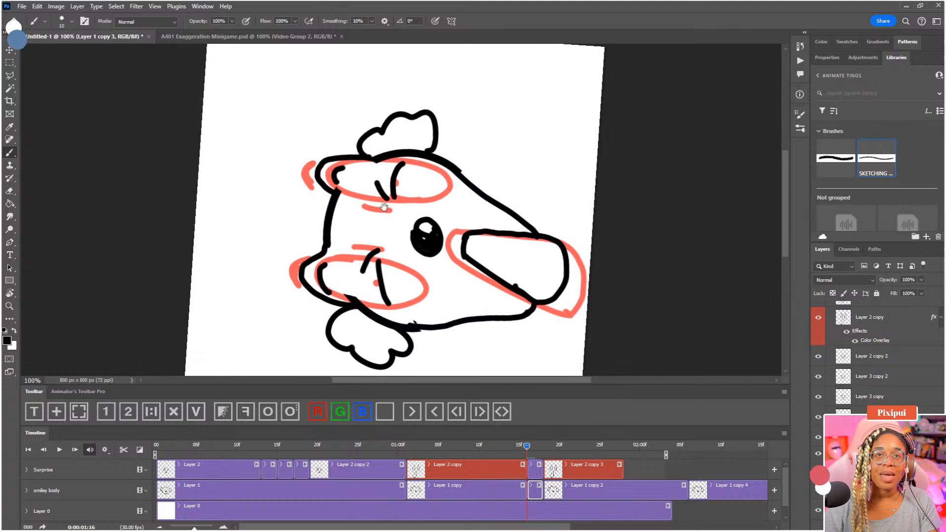
key("ctrl+plus")
left_click_drag(358, 313, 411, 218)
key("e")
mouse_move(263, 215)
left_mouse_down()
mouse_move(261, 196)
mouse_move(255, 216)
left_mouse_up()
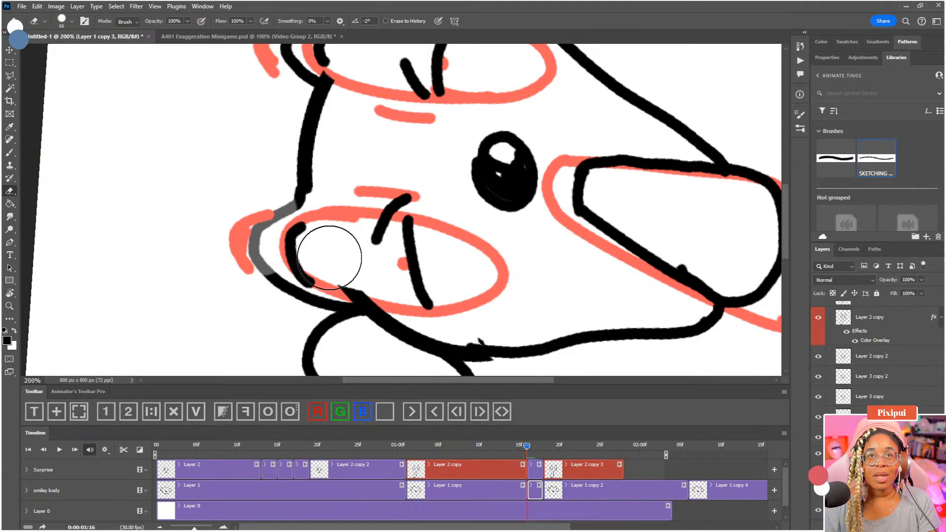
mouse_move(256, 249)
left_mouse_down()
mouse_move(264, 284)
mouse_move(263, 265)
left_mouse_up()
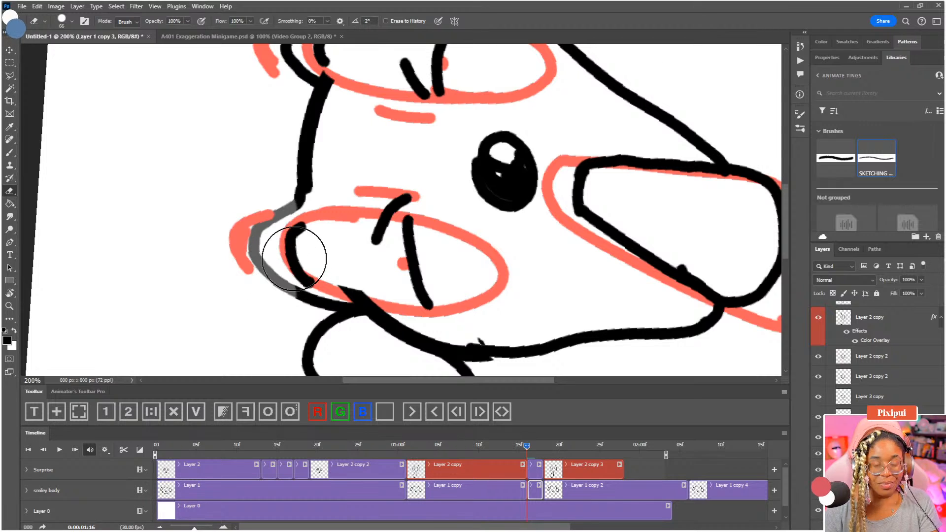
key("b")
mouse_move(297, 191)
left_mouse_down()
mouse_move(273, 253)
mouse_move(280, 284)
mouse_move(308, 297)
left_mouse_up()
Step: Erase the head outline's bulge above the right eye and repaint it lower, matching the left one
left_click_drag(335, 142, 357, 297)
key("e")
mouse_move(317, 213)
left_mouse_down()
mouse_move(306, 201)
mouse_move(311, 217)
mouse_move(338, 149)
mouse_move(355, 175)
mouse_move(348, 147)
mouse_move(365, 164)
mouse_move(354, 172)
mouse_move(384, 164)
mouse_move(329, 182)
mouse_move(323, 217)
mouse_move(351, 237)
left_mouse_up()
key("b")
key("ctrl+z")
left_click_drag(473, 232, 323, 148)
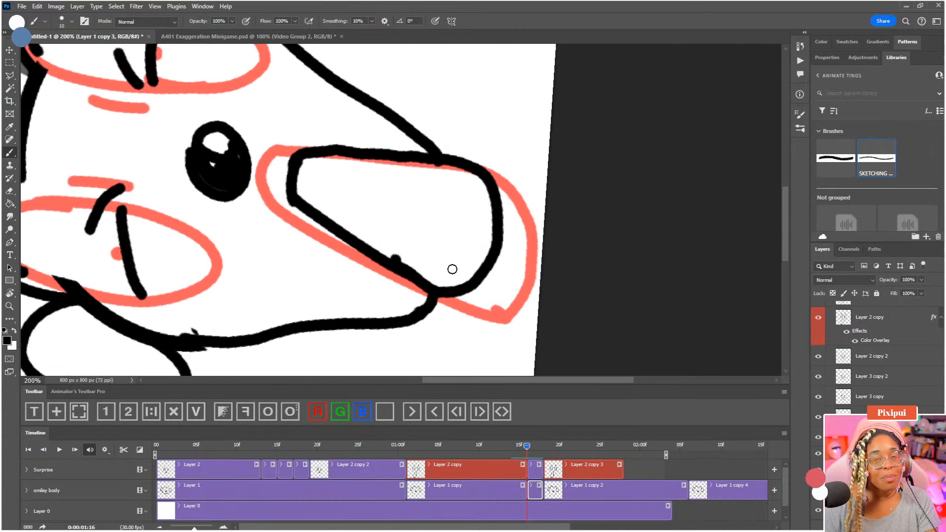
Step: Erase the stray line end where the head outline meets the left ear
key("ctrl+minus")
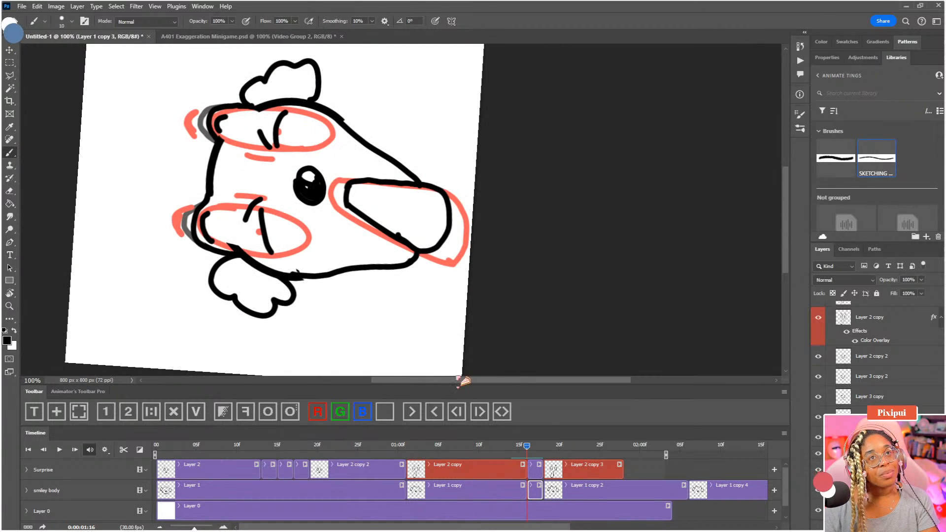
left_click_drag(251, 229, 289, 217)
key("e")
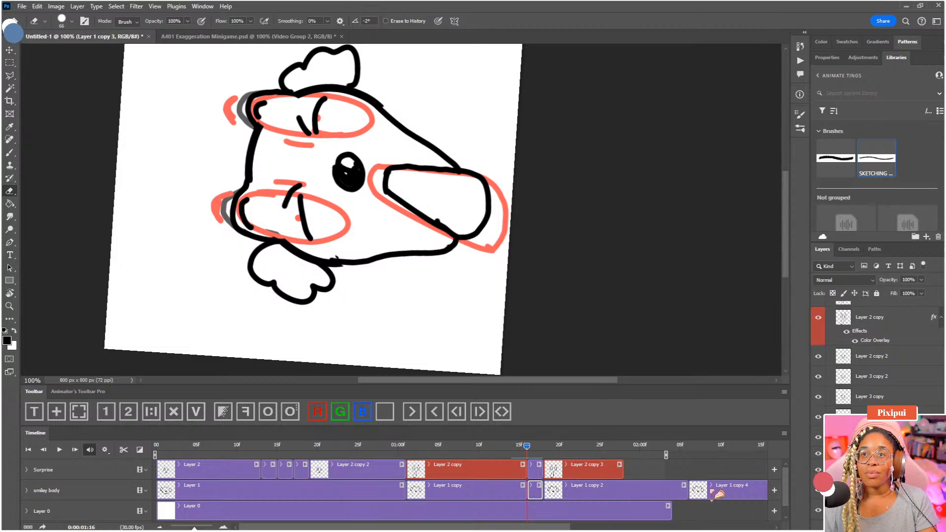
Step: Delete the Layer 1 copy 4 clip and shorten the Layer 1 copy 2 clip to end at about 02:03
left_click(712, 486)
key("Delete")
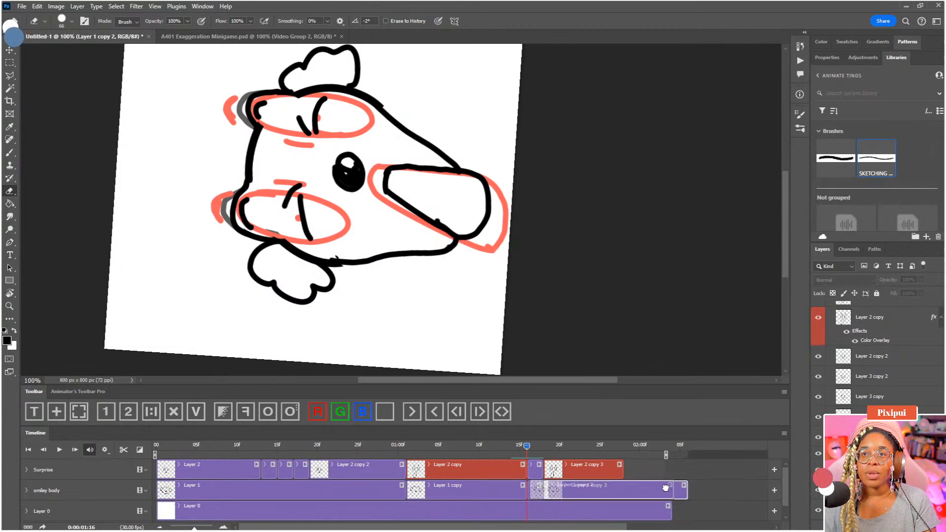
left_click_drag(686, 493, 663, 492)
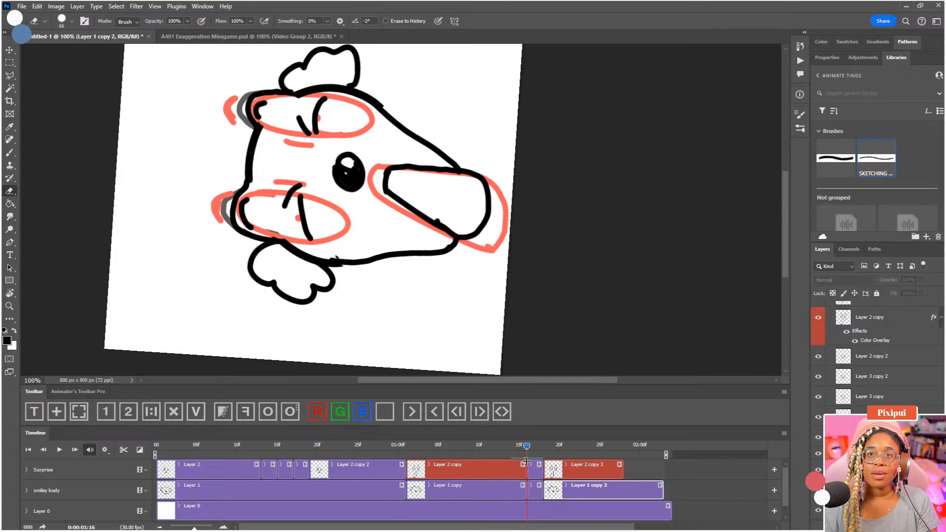
Step: Examine the surprised and closed-eye frames between 01:15 and 01:18, checking the Layer 2 copy and Layer 4 clips
mouse_move(531, 446)
left_mouse_down()
mouse_move(507, 445)
mouse_move(530, 448)
left_mouse_up()
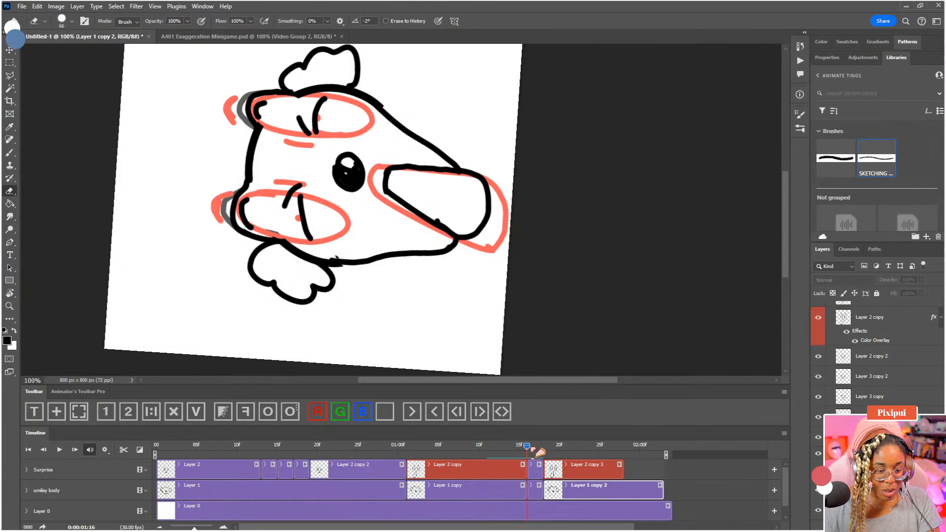
left_click_drag(529, 447, 530, 448)
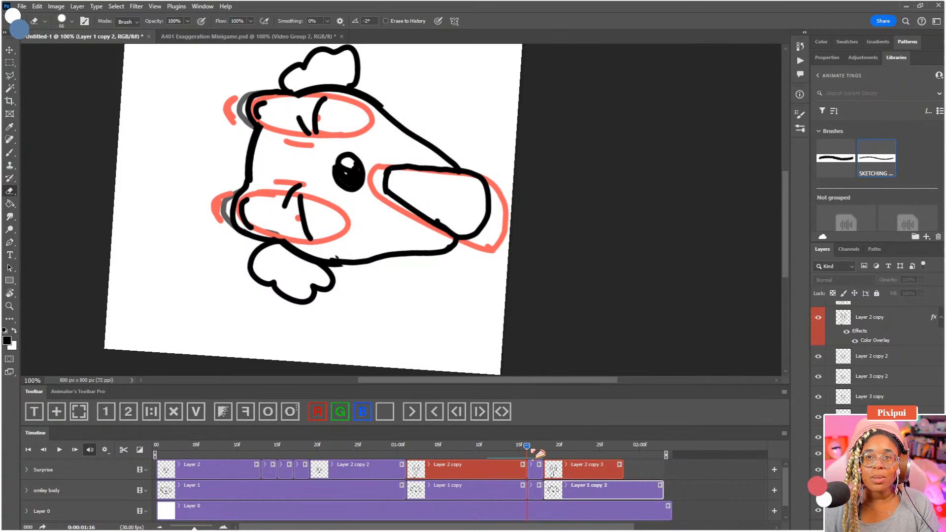
left_click_drag(540, 453, 541, 451)
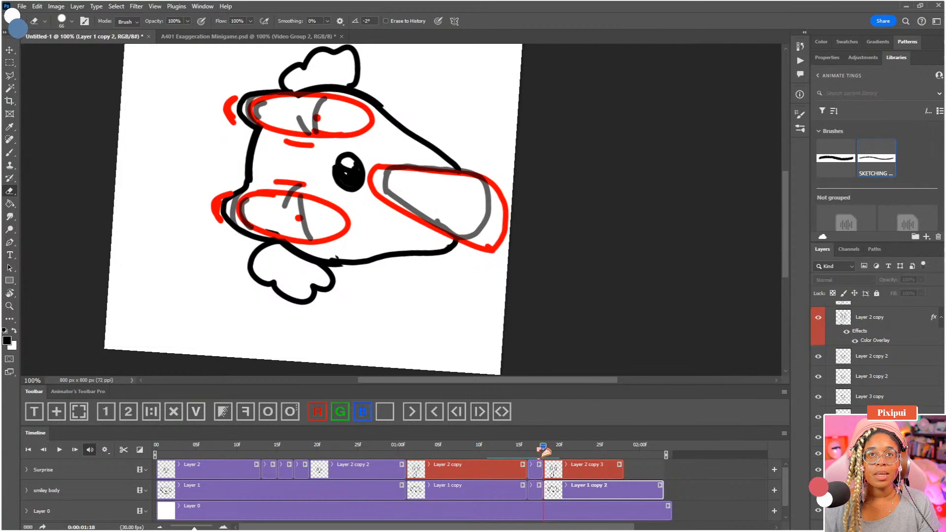
left_click(541, 472)
left_click_drag(413, 274, 473, 309)
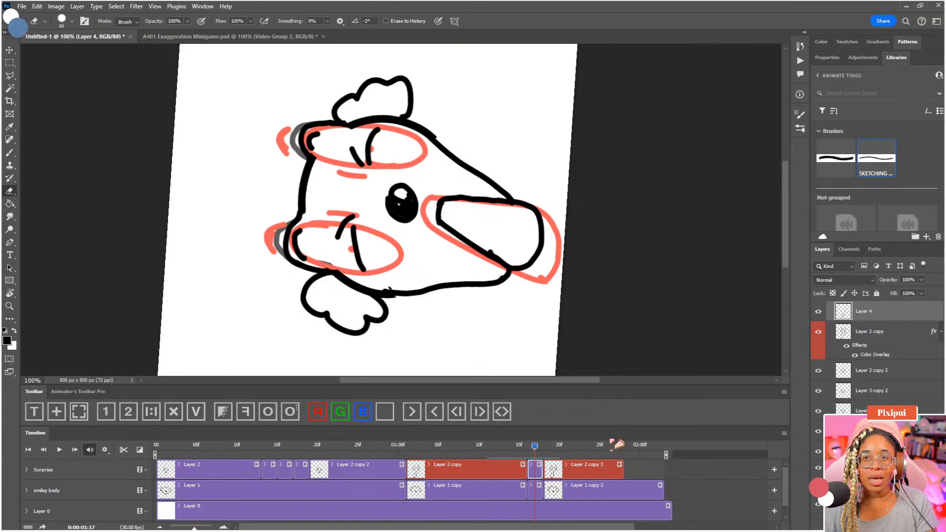
left_click(502, 473)
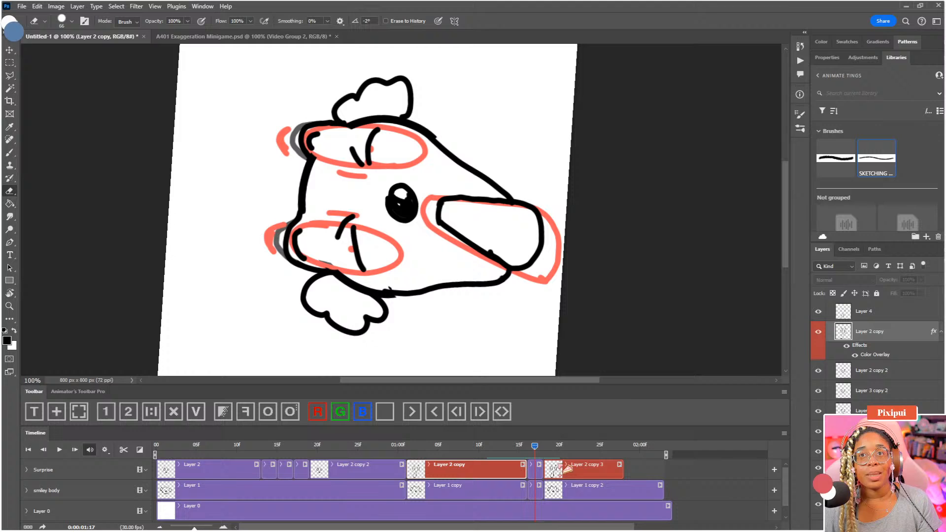
left_click(536, 469)
left_click(519, 447)
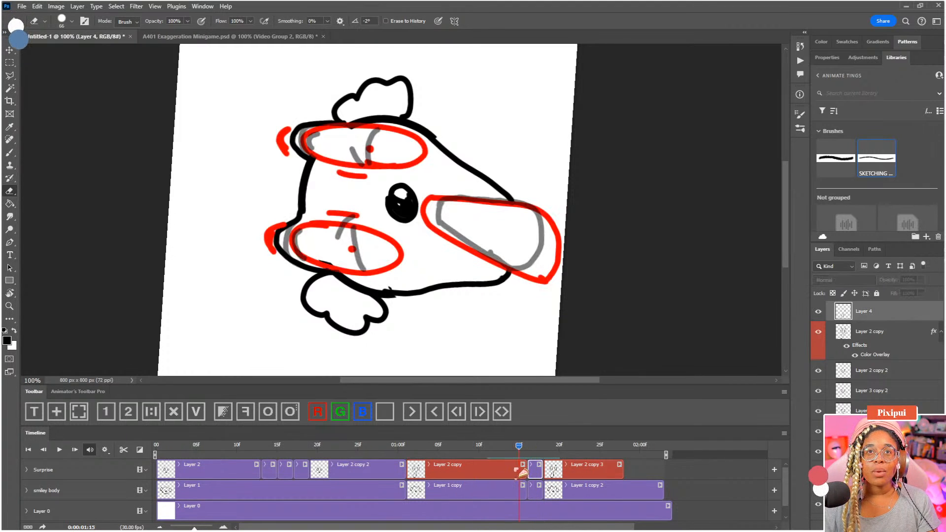
left_click(524, 476)
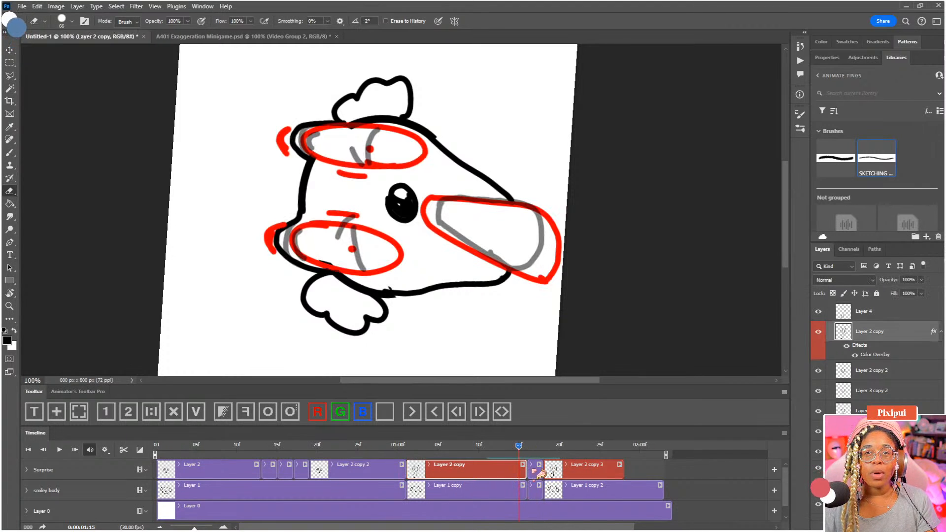
Step: Duplicate the two-frame Layer 4 clip and the Layer 1 copy 3 clip beneath it
left_click(534, 471)
left_click(149, 413)
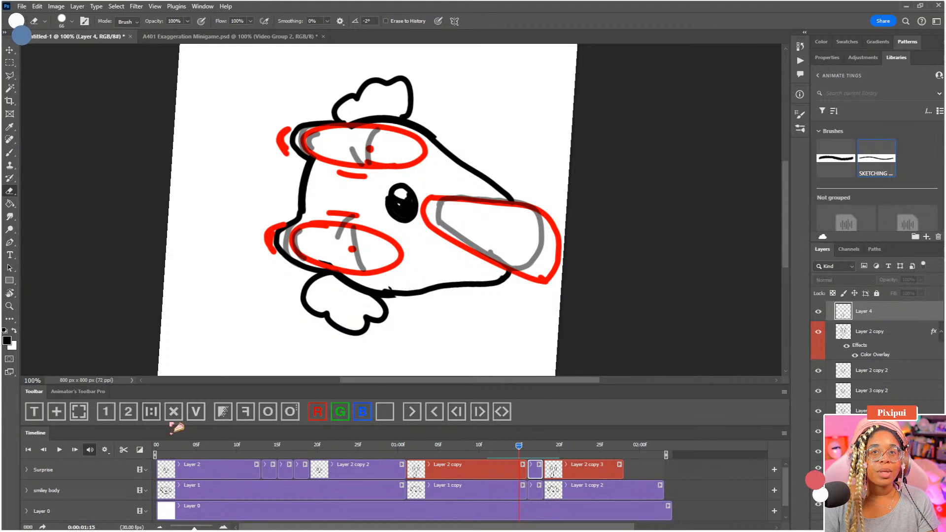
left_click(531, 483)
left_click(156, 419)
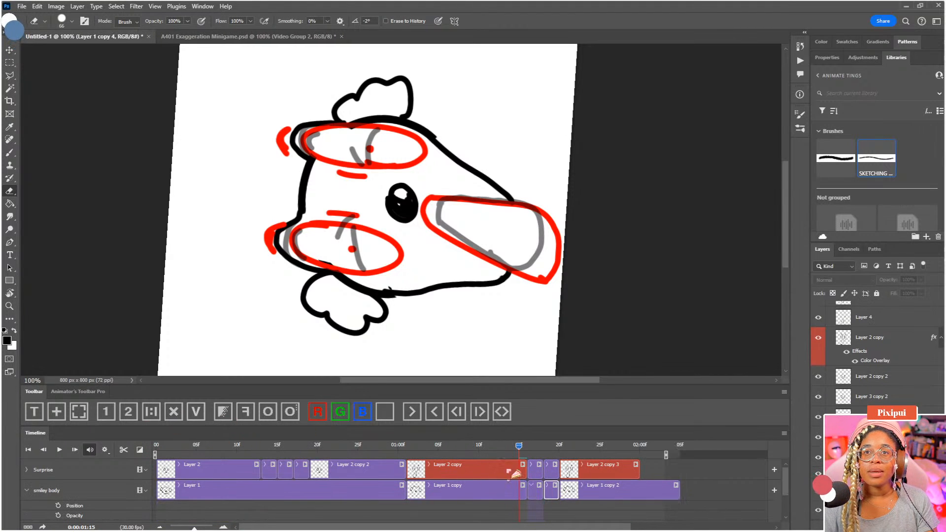
Step: Erase the closed-eye lines of both eyes on the Layer 4 copy clip at 01:19
mouse_move(423, 169)
left_mouse_down()
mouse_move(486, 205)
mouse_move(453, 160)
mouse_move(460, 169)
mouse_move(448, 169)
mouse_move(465, 158)
left_mouse_up()
key("ctrl+plus")
left_click_drag(442, 280, 444, 156)
mouse_move(433, 194)
left_mouse_down()
mouse_move(447, 268)
mouse_move(459, 280)
left_mouse_up()
left_click_drag(443, 173, 437, 221)
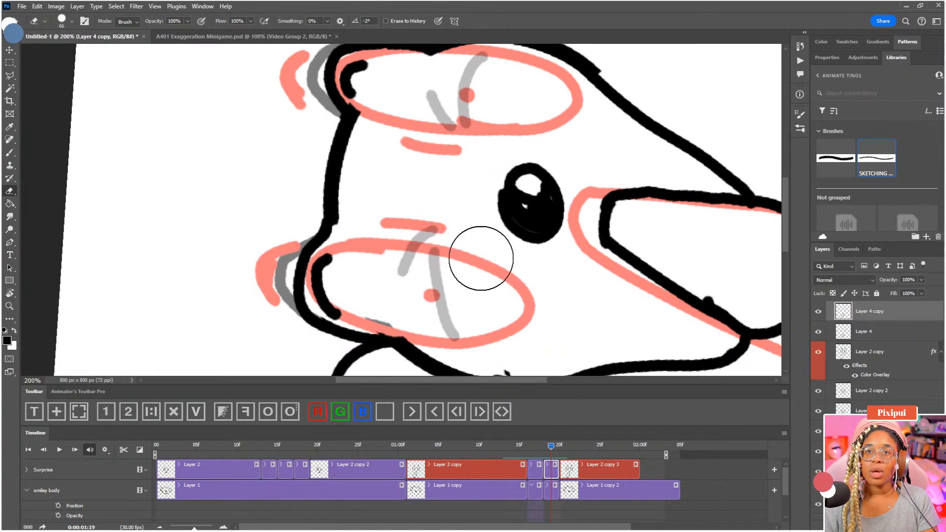
Step: Color the Layer 4 clip green as a guide, and dot the right eye's pupil on the Layer 4 copy clip
left_click(536, 469)
left_click(340, 411)
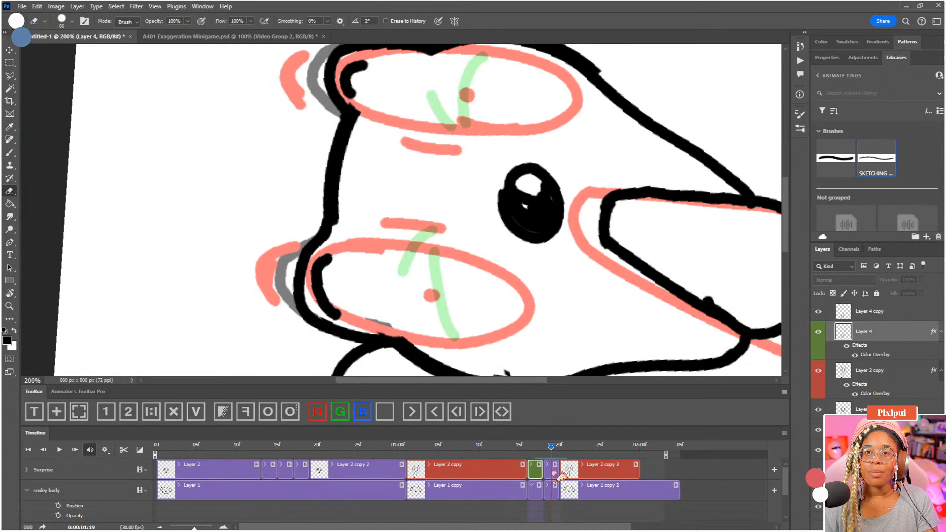
key("alt+]")
key("b")
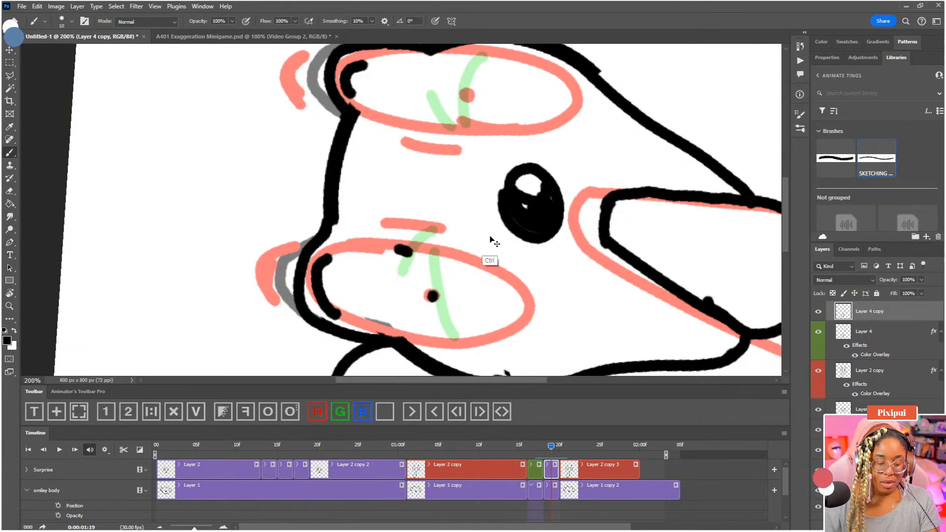
Step: Set the brush smoothing to 51% and draw both open eyes as ovals slightly smaller than the red guide eyes
key("ctrl+minus")
key("ctrl+minus")
key("r")
mouse_move(434, 298)
left_mouse_down()
mouse_move(480, 239)
mouse_move(466, 187)
left_mouse_up()
key("b")
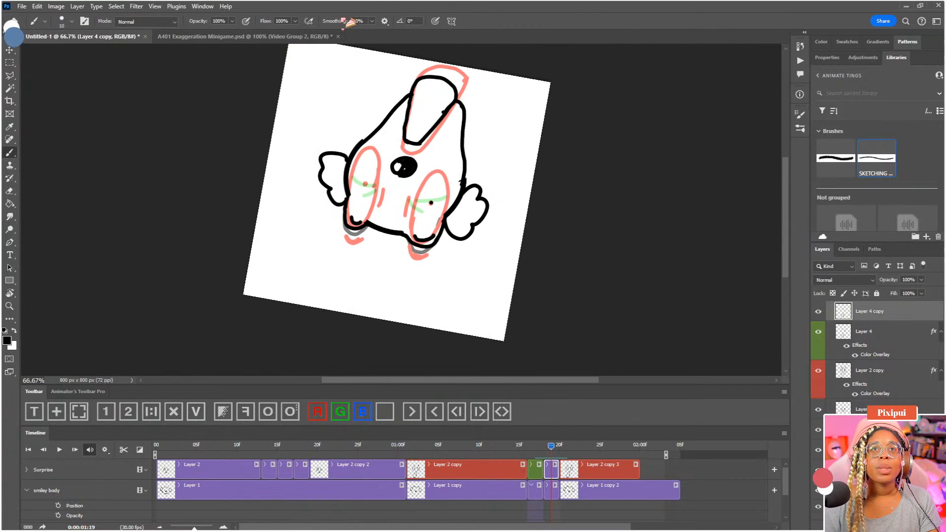
left_click(353, 20)
left_click_drag(352, 19, 351, 20)
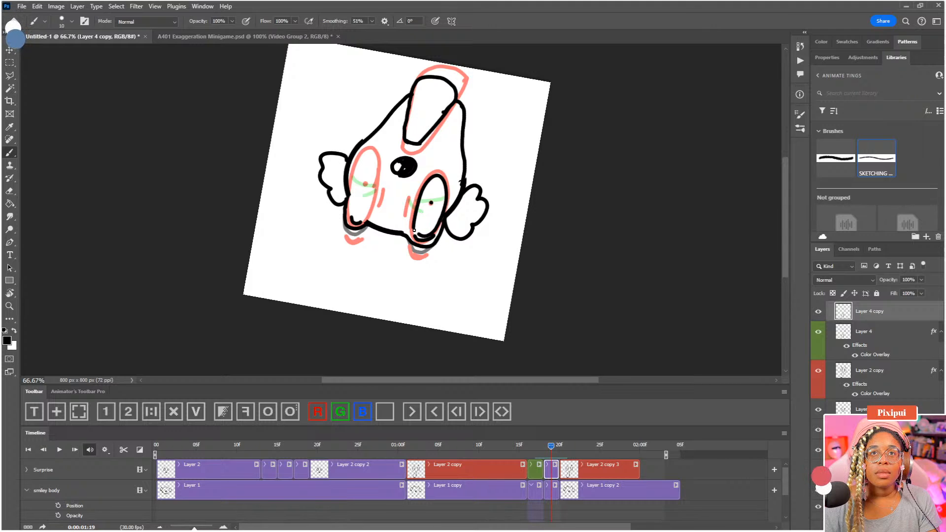
left_click_drag(364, 153, 413, 162)
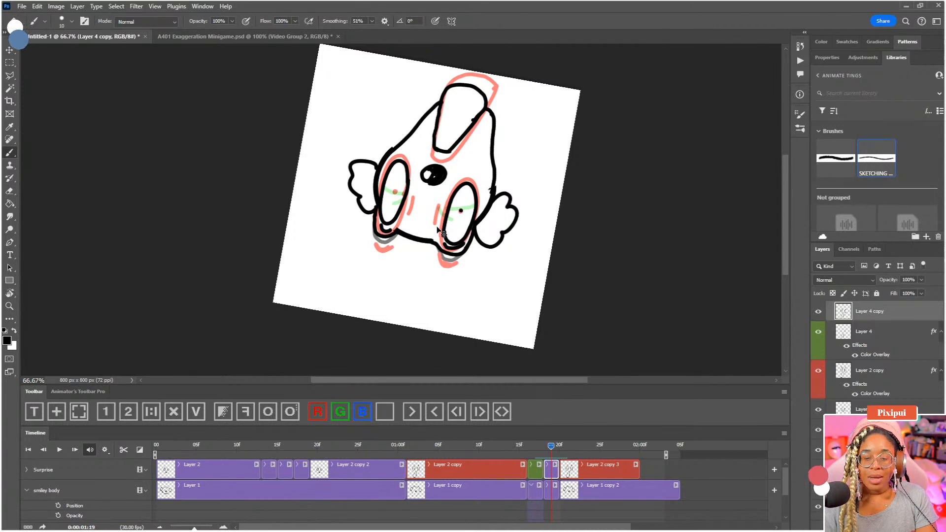
Step: Dot the left eye's pupil over the red guide pupil on the Layer 4 copy clip
key("ctrl+plus")
key("ctrl+plus")
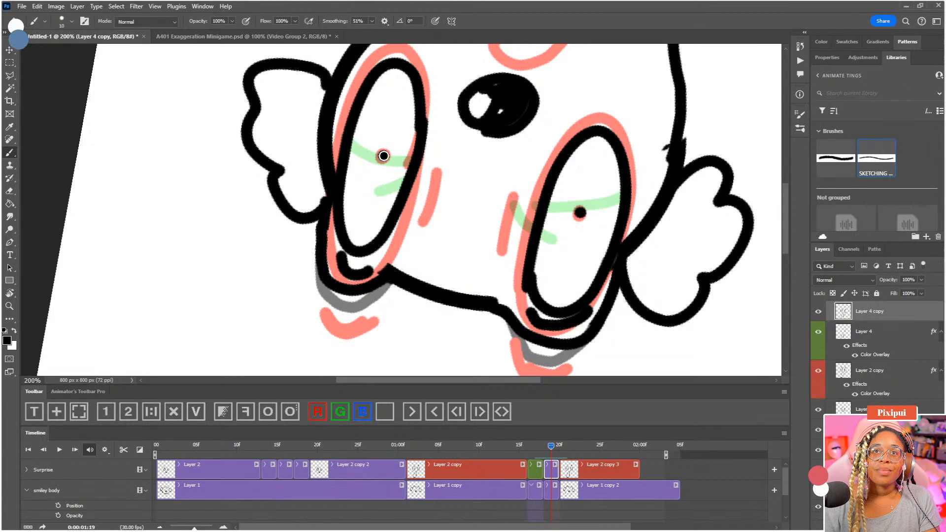
left_click(385, 154)
key("ctrl+minus")
key("ctrl+minus")
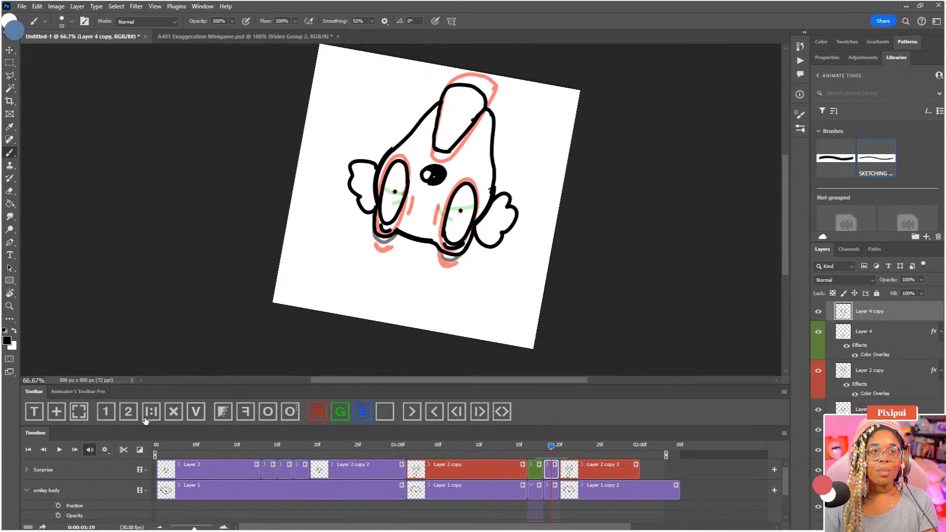
Step: Duplicate the Layer 4 copy clip and the Layer 1 copy 4 clip beneath it
left_click(147, 418)
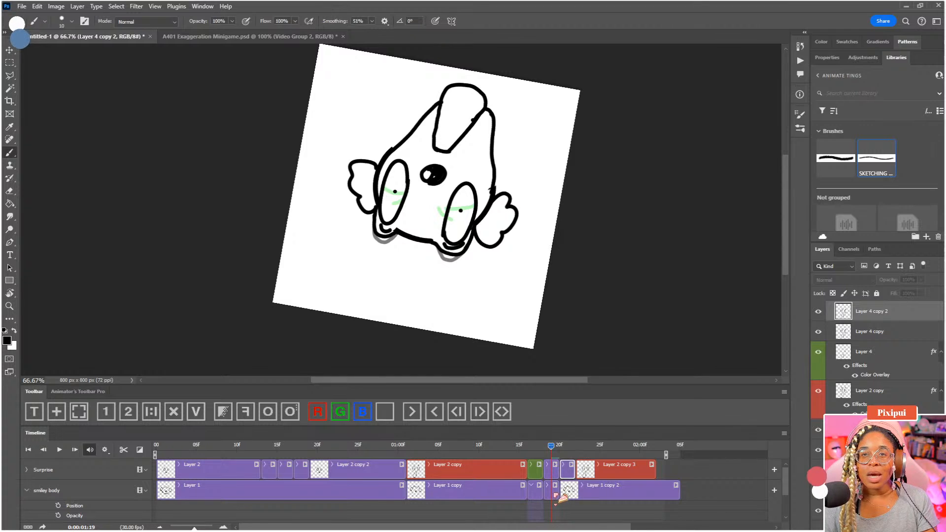
left_click(559, 495)
left_click(150, 413)
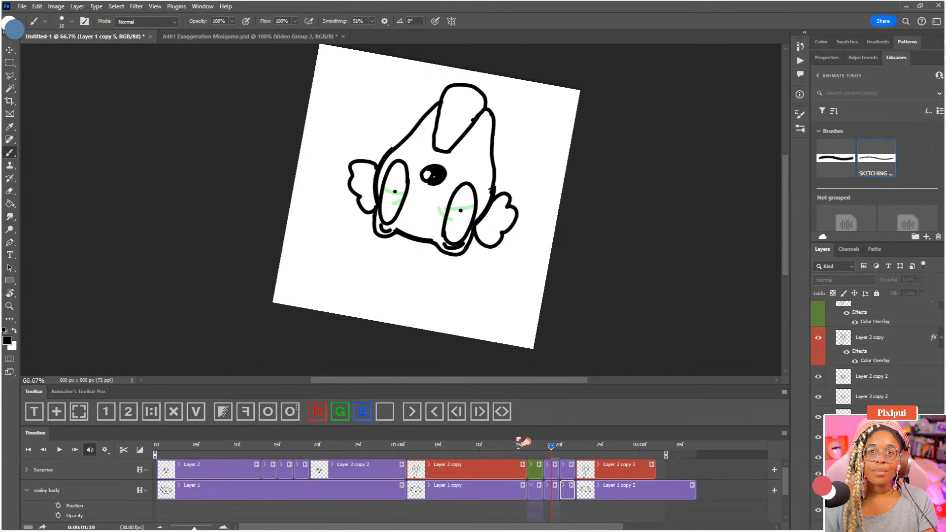
Step: Review the frames from 01:14 onward and select the Layer 4 copy 2 clip at 01:21
left_click(511, 445)
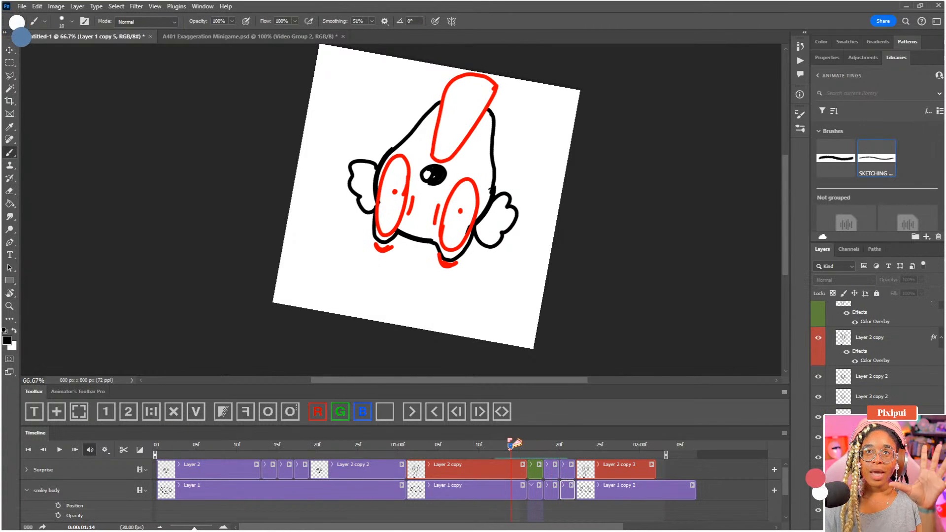
left_click_drag(514, 444, 541, 450)
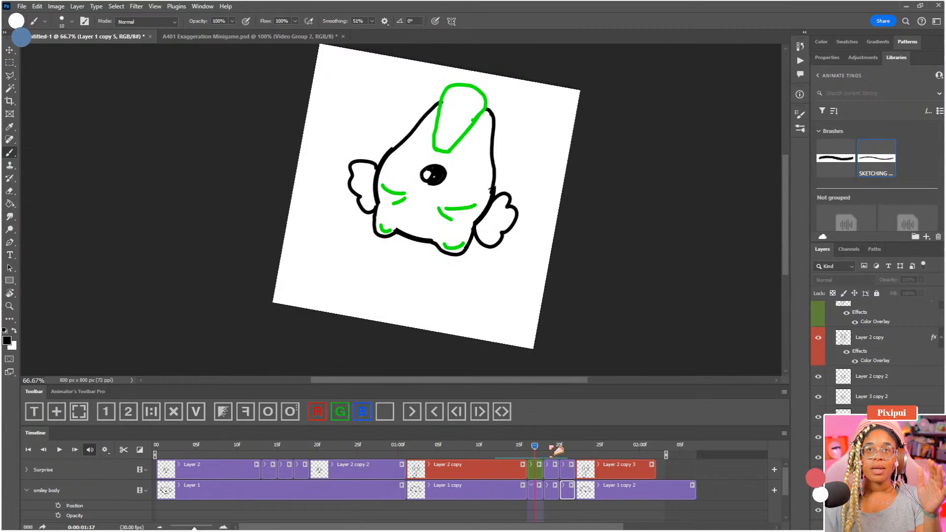
left_click(553, 451)
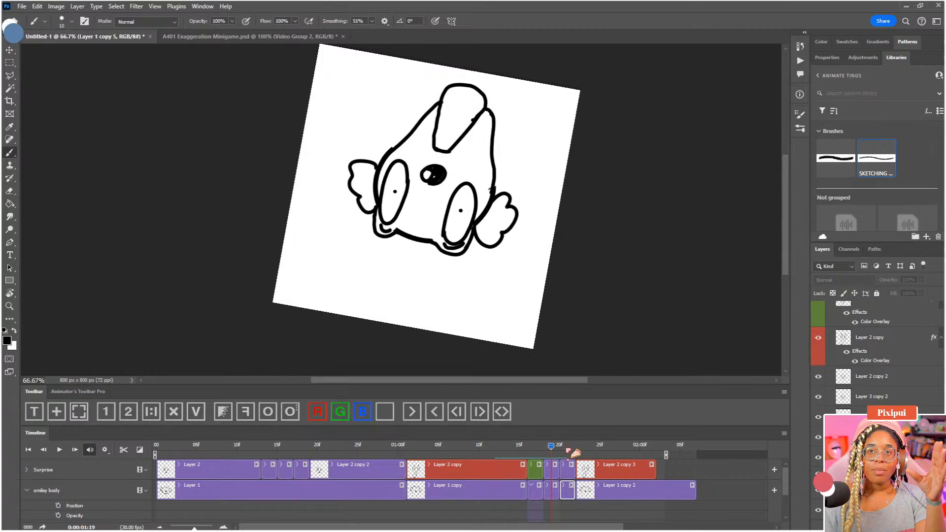
left_click(567, 452)
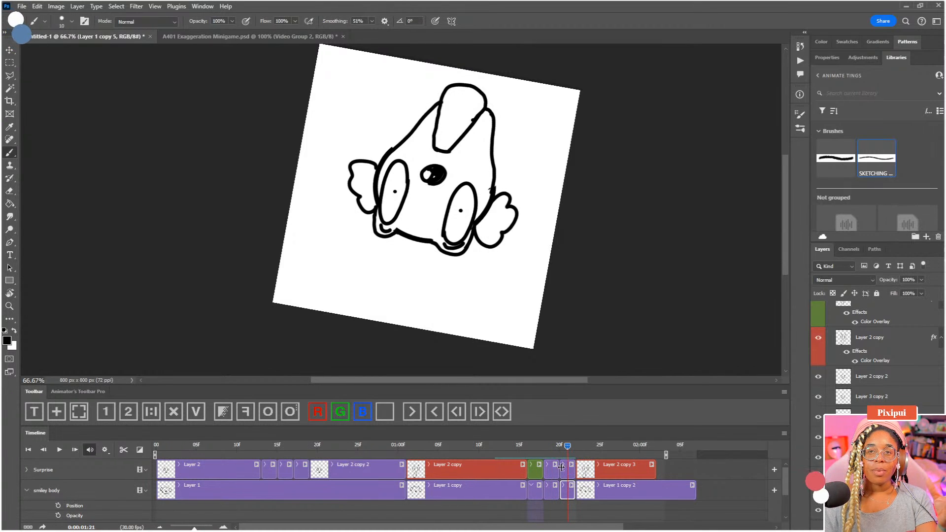
left_click(566, 470)
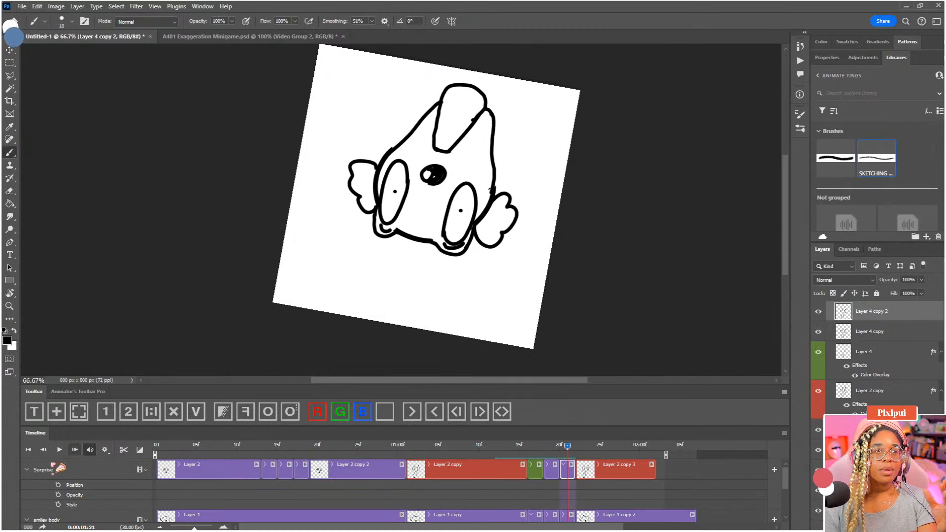
left_click(27, 469)
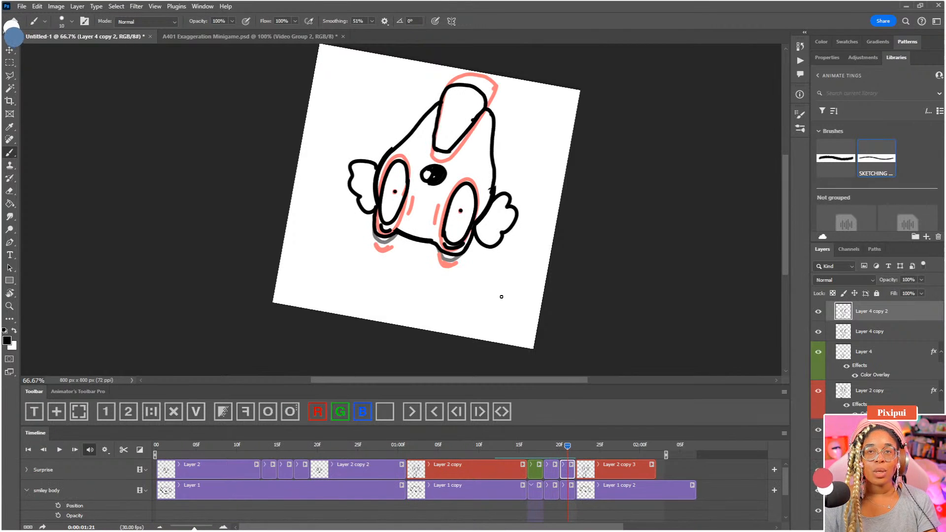
key("ctrl+plus")
key("ctrl+plus")
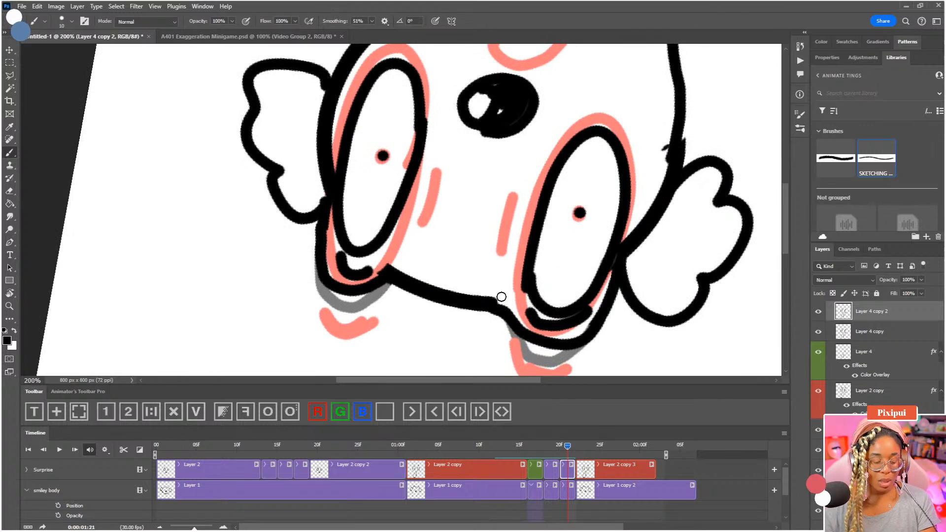
Step: Erase the old outline and brow of the left-hand eye in the rotated view and redraw its eyebrow along the red guide
left_click_drag(530, 226, 510, 176)
key("e")
mouse_move(317, 225)
left_mouse_down()
mouse_move(314, 209)
mouse_move(334, 233)
mouse_move(323, 211)
mouse_move(391, 143)
mouse_move(358, 261)
left_mouse_up()
key("ctrl+z")
mouse_move(365, 215)
left_mouse_down()
mouse_move(370, 149)
mouse_move(307, 123)
mouse_move(270, 284)
mouse_move(281, 202)
left_mouse_up()
left_click_drag(323, 281, 351, 196)
key("b")
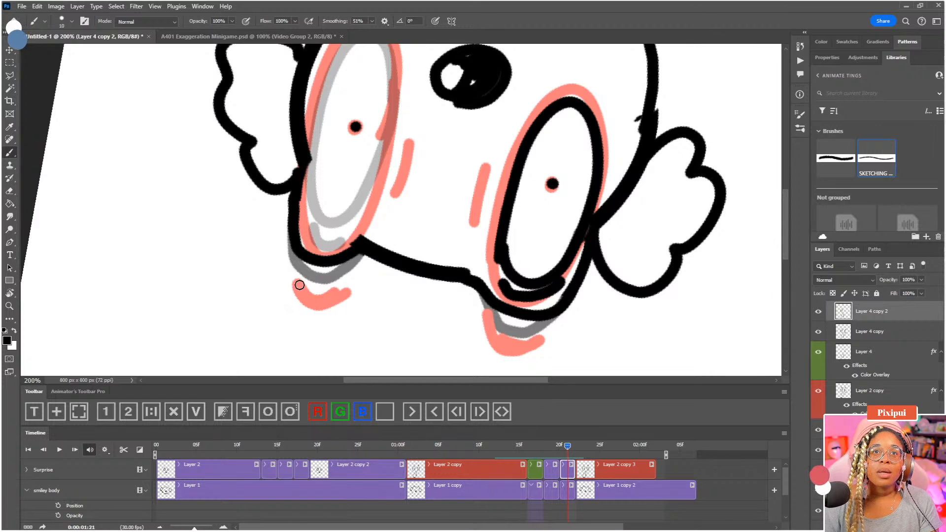
mouse_move(300, 285)
left_mouse_down()
mouse_move(323, 298)
mouse_move(345, 293)
left_mouse_up()
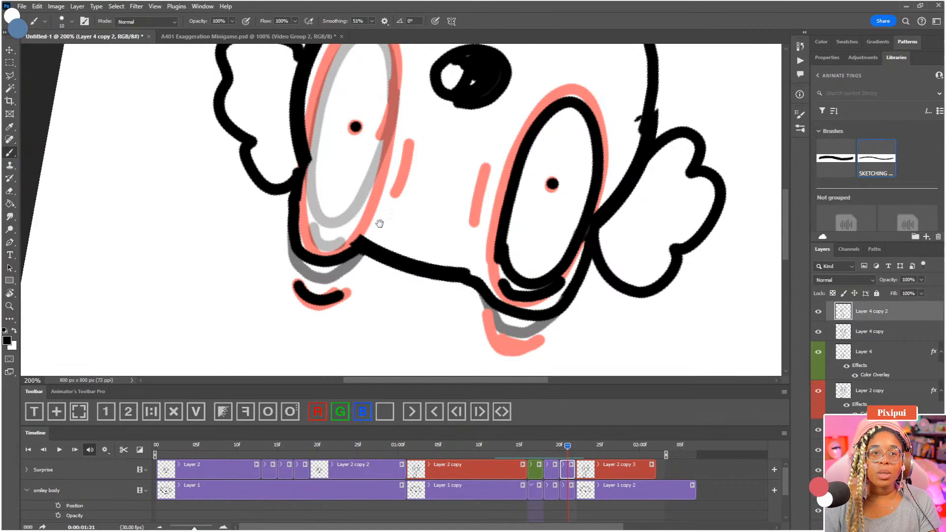
left_click_drag(380, 223, 379, 250)
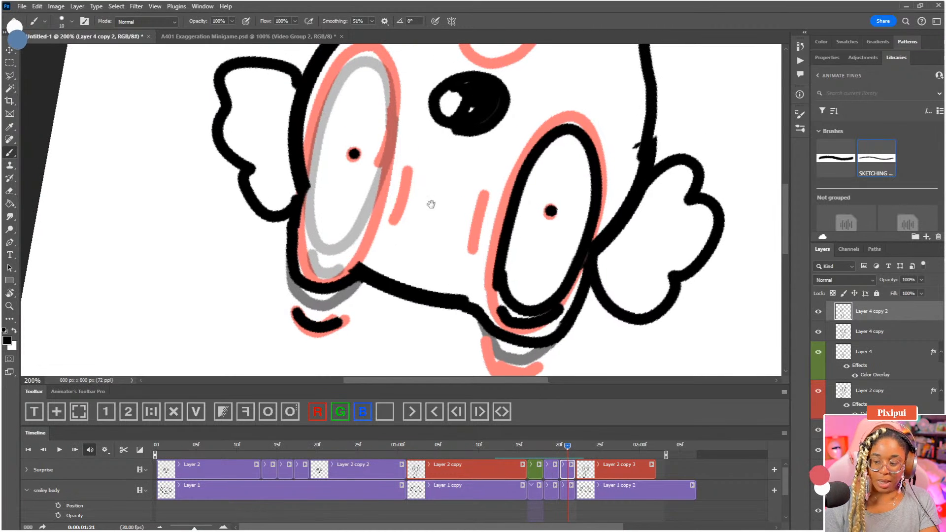
Step: Redraw the left-hand eye's outline as a taller oval following the red guide on Layer 4 copy 2
left_click_drag(395, 205, 430, 210)
left_click_drag(426, 81, 412, 123)
key("ctrl+minus")
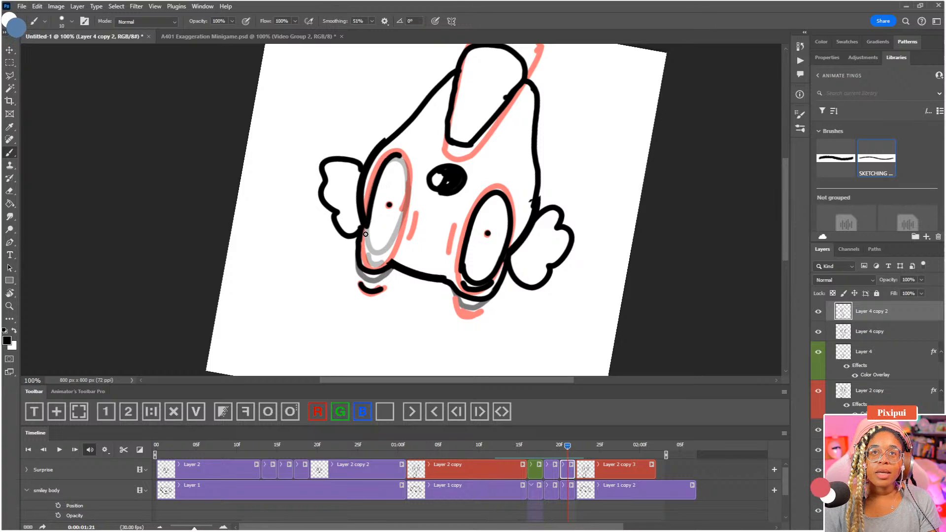
mouse_move(365, 234)
left_mouse_down()
mouse_move(388, 158)
mouse_move(370, 197)
left_mouse_up()
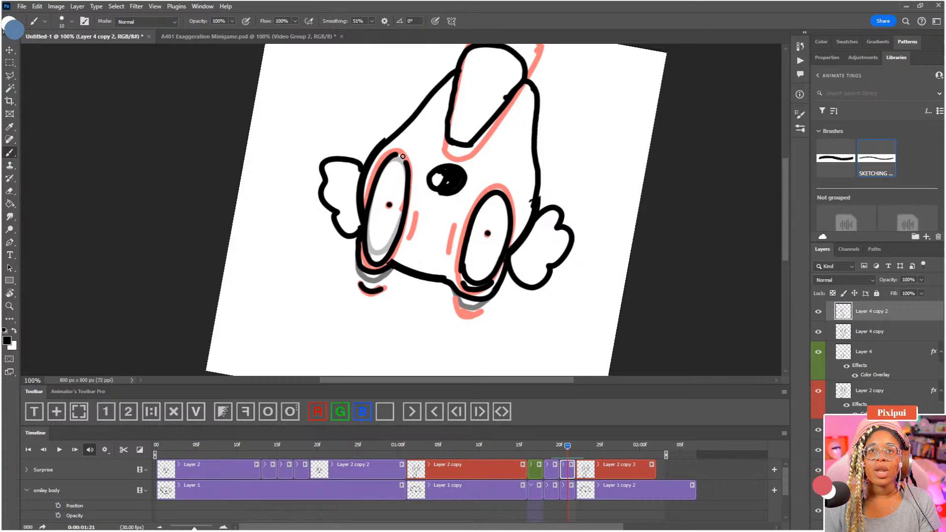
Step: Replace the right-hand eye outline and eyebrow with new strokes along the red guide, and ink the two short lines between the eyes
mouse_move(474, 199)
left_mouse_down()
mouse_move(447, 184)
mouse_move(490, 200)
mouse_move(490, 237)
mouse_move(473, 272)
mouse_move(451, 277)
mouse_move(434, 262)
mouse_move(441, 184)
mouse_move(438, 211)
left_mouse_up()
key("e")
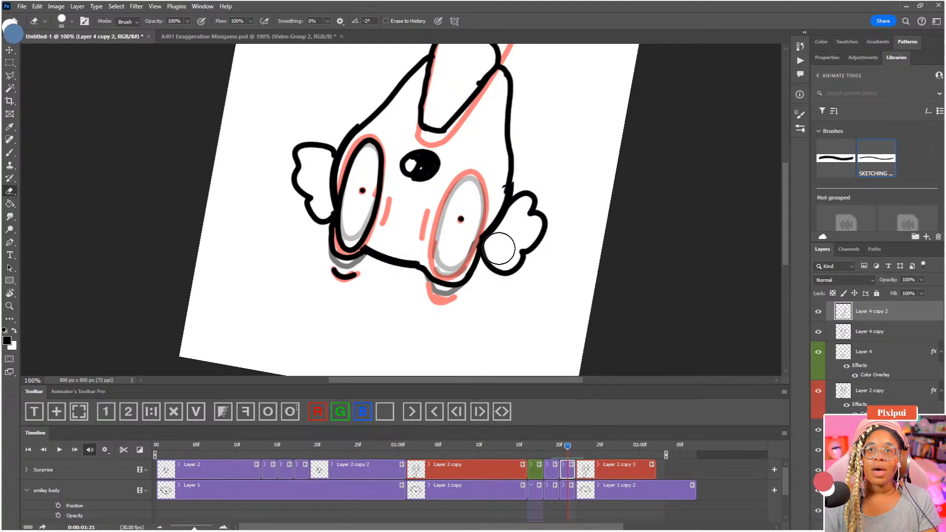
key("b")
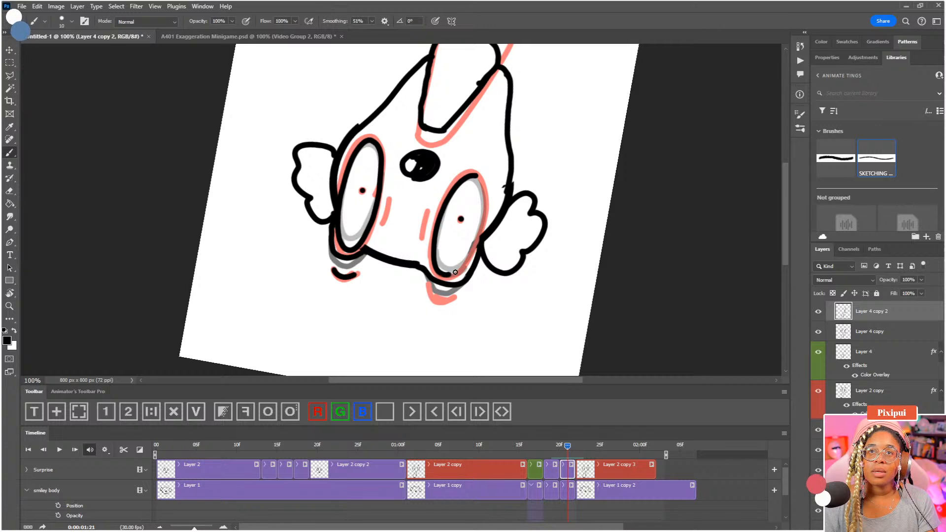
key("ctrl+z")
mouse_move(473, 174)
left_mouse_down()
mouse_move(437, 233)
mouse_move(434, 265)
mouse_move(445, 279)
mouse_move(475, 241)
mouse_move(485, 185)
left_mouse_up()
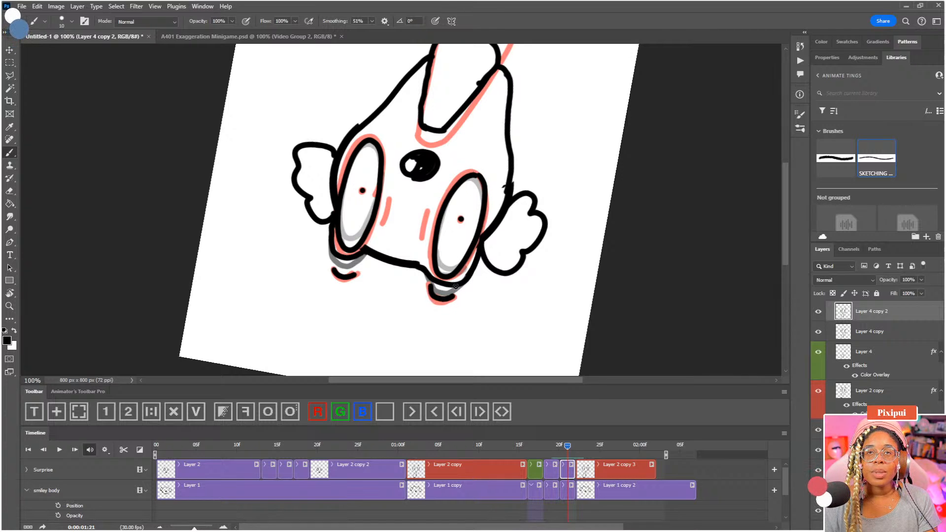
left_click_drag(429, 211, 422, 237)
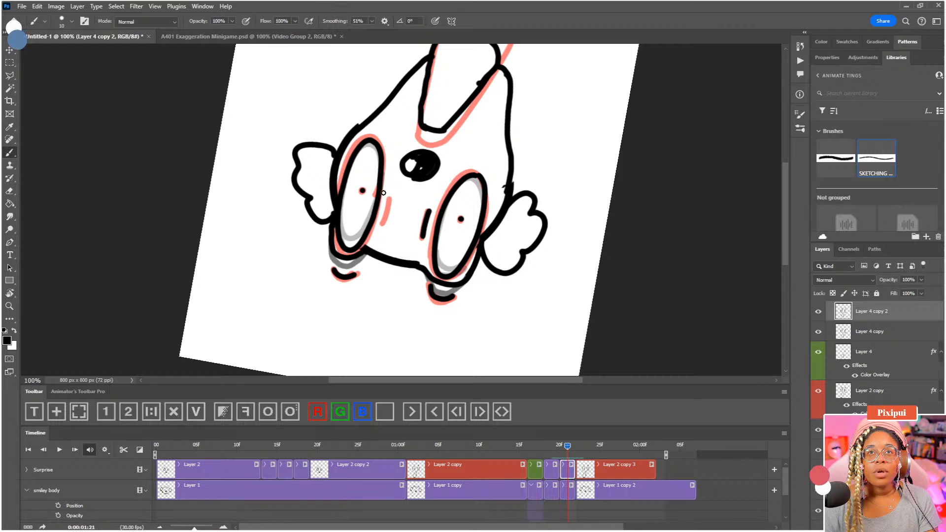
left_click_drag(388, 201, 380, 224)
Step: Erase the old mouth on Layer 4 copy 2 and draw a longer mouth outline following the red guide
left_click_drag(457, 158, 427, 286)
mouse_move(438, 232)
left_mouse_down()
mouse_move(441, 252)
mouse_move(428, 194)
left_mouse_up()
key("e")
mouse_move(386, 217)
left_mouse_down()
mouse_move(382, 230)
mouse_move(443, 170)
mouse_move(416, 131)
mouse_move(446, 181)
left_mouse_up()
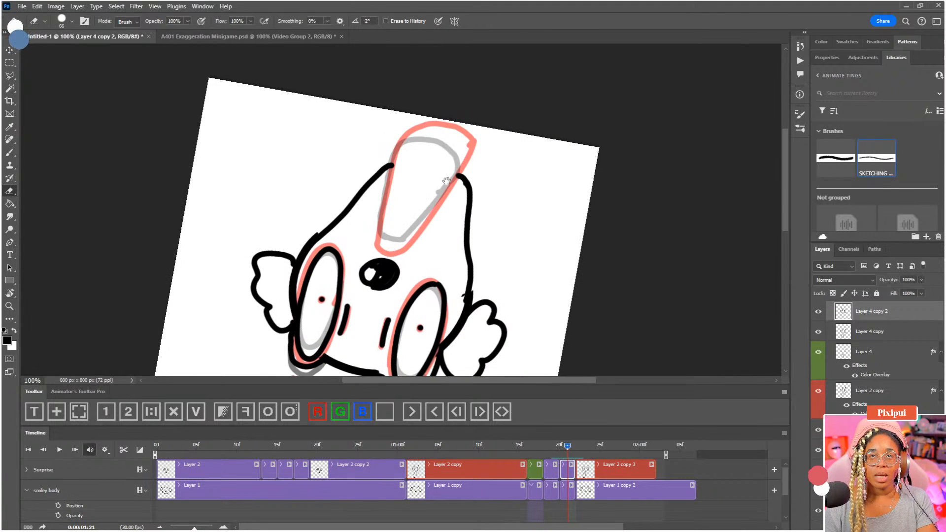
key("b")
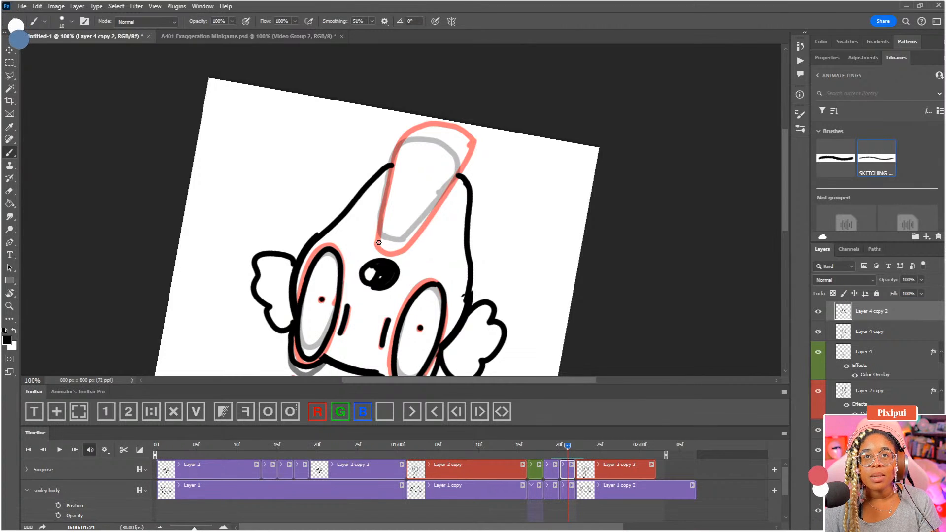
left_click_drag(383, 221, 396, 151)
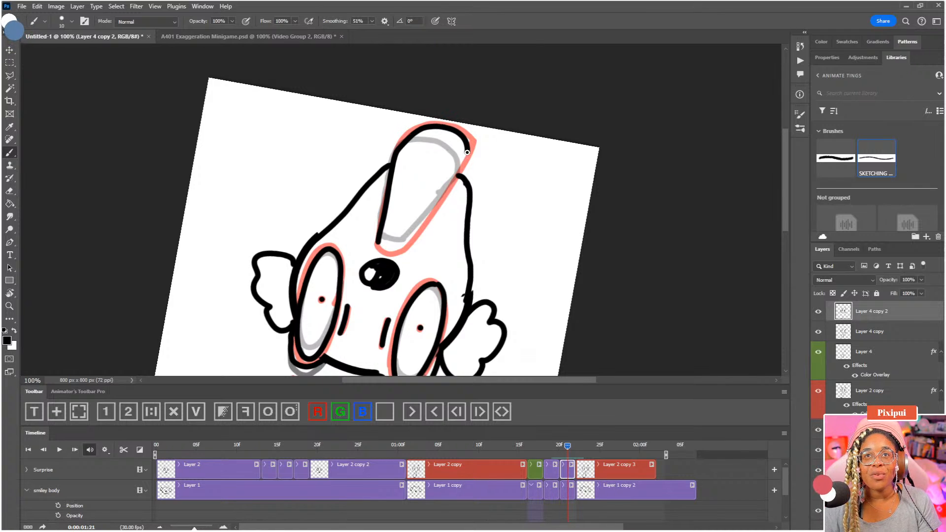
left_click_drag(467, 152, 417, 230)
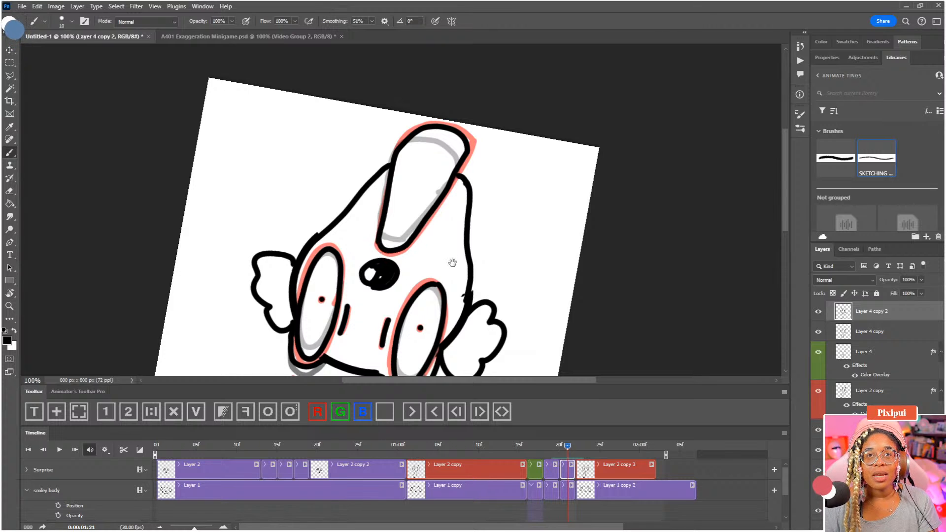
left_click_drag(452, 262, 494, 135)
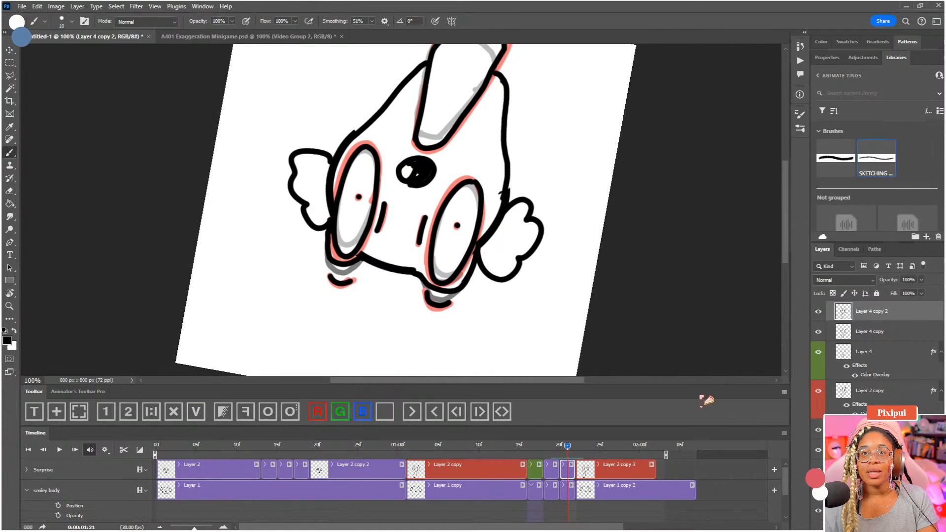
Step: Extend the Layer 2 copy 3 clip and the work area to the end of the smiley body clips
left_click(551, 446)
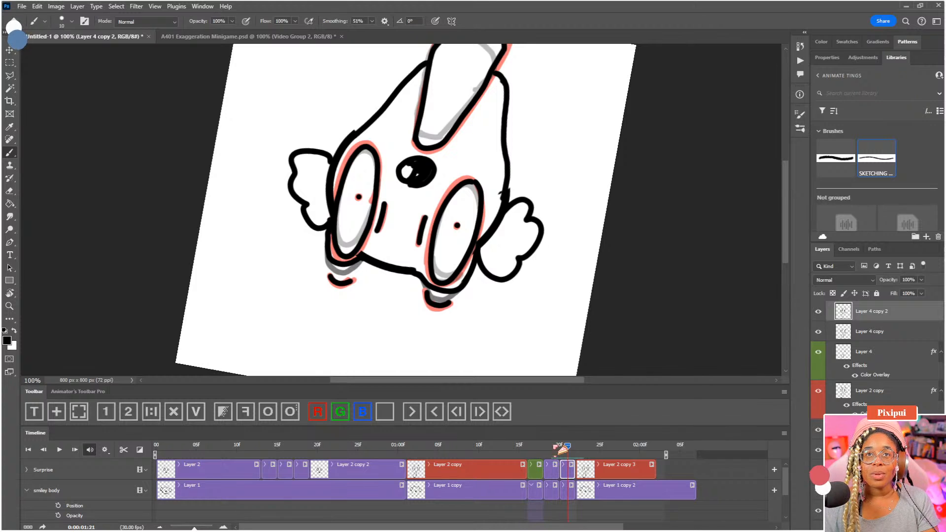
left_click(551, 471)
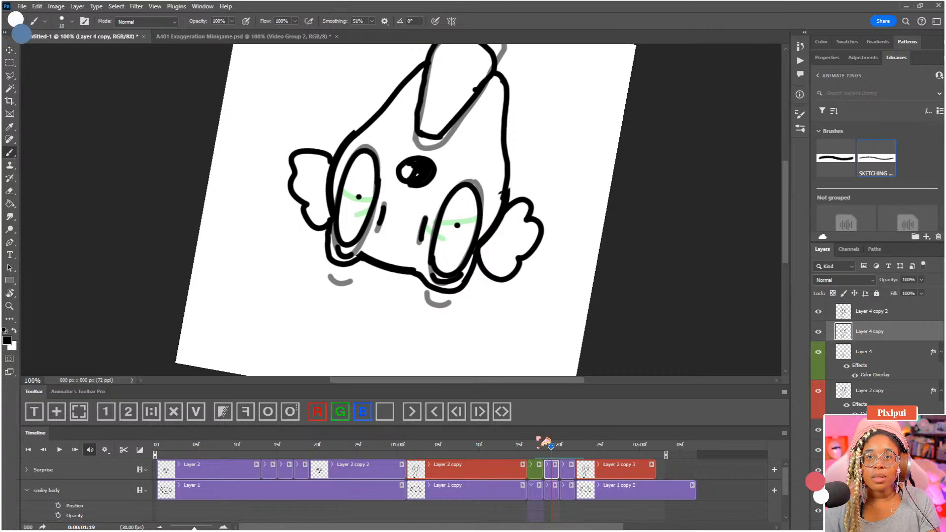
left_click(559, 445)
left_click_drag(655, 470, 694, 474)
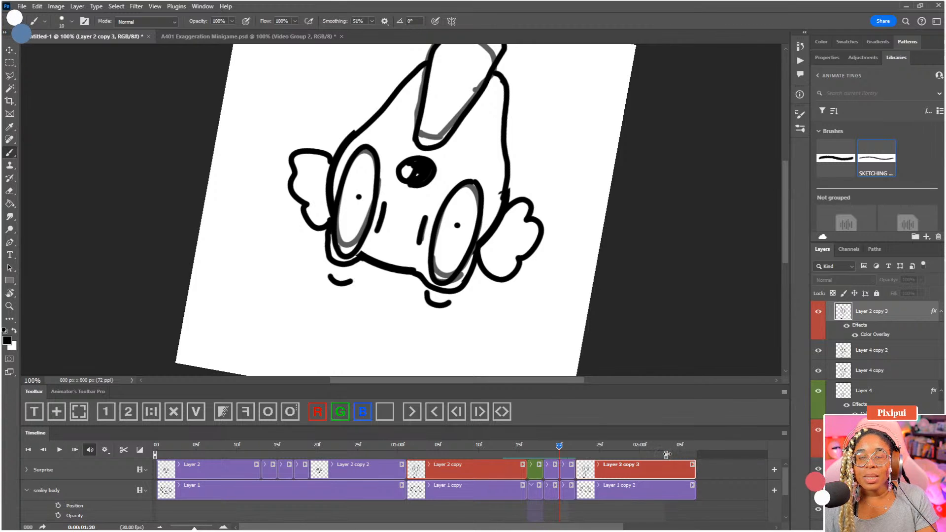
mouse_move(649, 445)
left_mouse_down()
mouse_move(551, 445)
mouse_move(578, 458)
left_mouse_up()
Step: Remove the color overlays from the Layer 2 copy 3, Layer 2 copy and Layer 4 clips
left_click(384, 412)
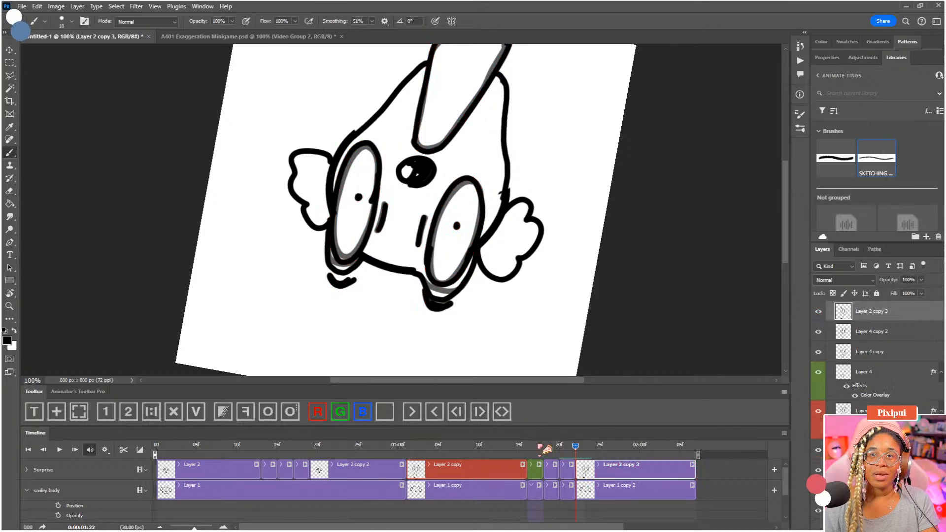
left_click(421, 472)
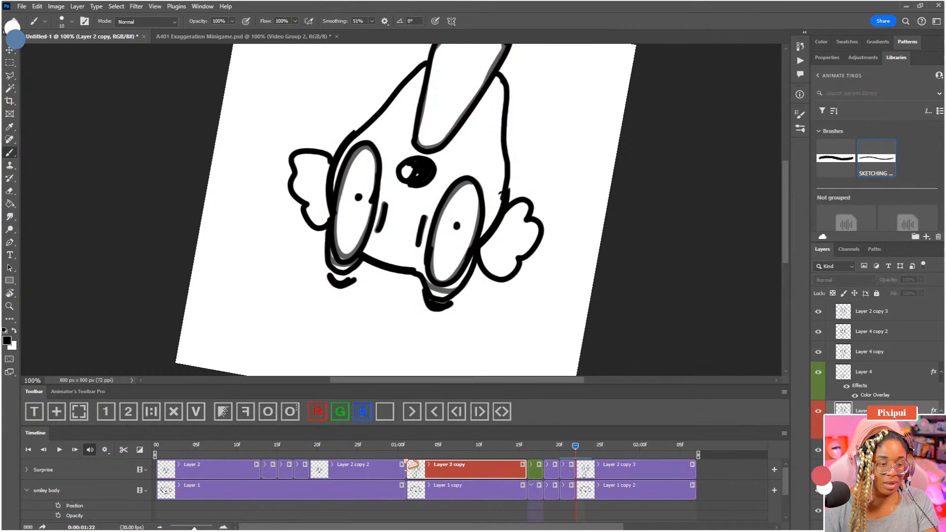
left_click(385, 413)
left_click(542, 463)
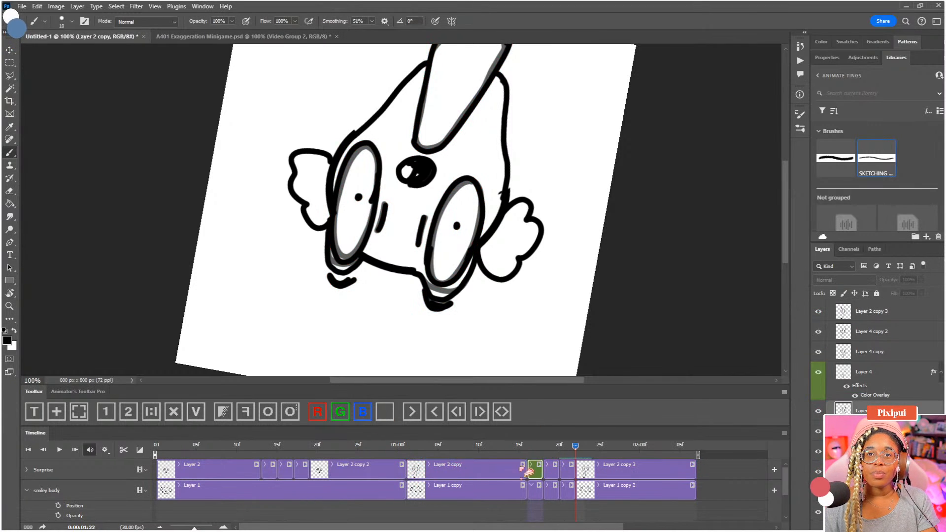
left_click(384, 413)
Step: Fit the whole canvas in the window and reset the view rotation to 0°
key("ctrl+0")
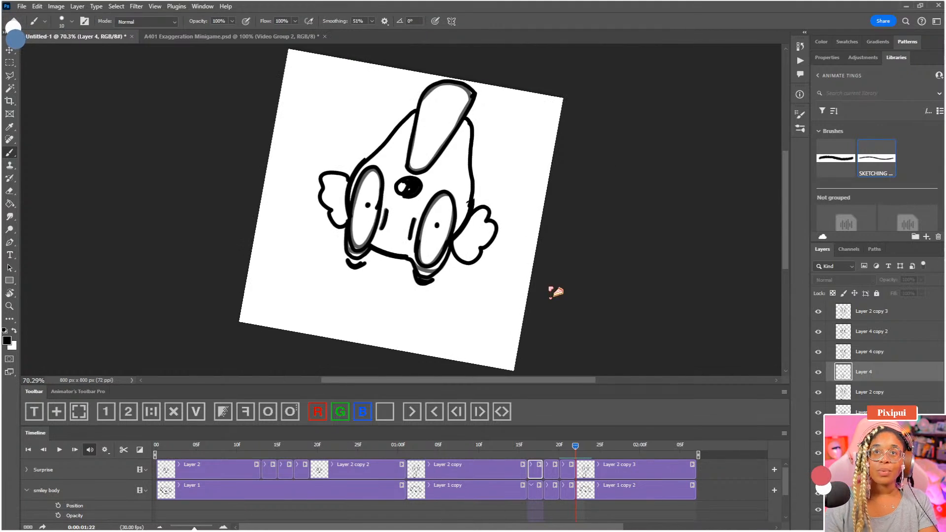
key("ctrl+s")
key("Escape")
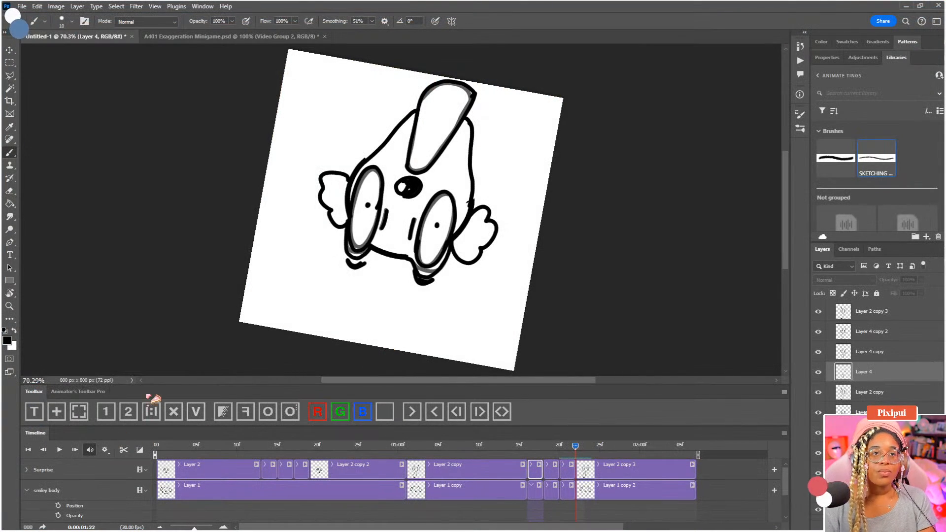
double_click(10, 294)
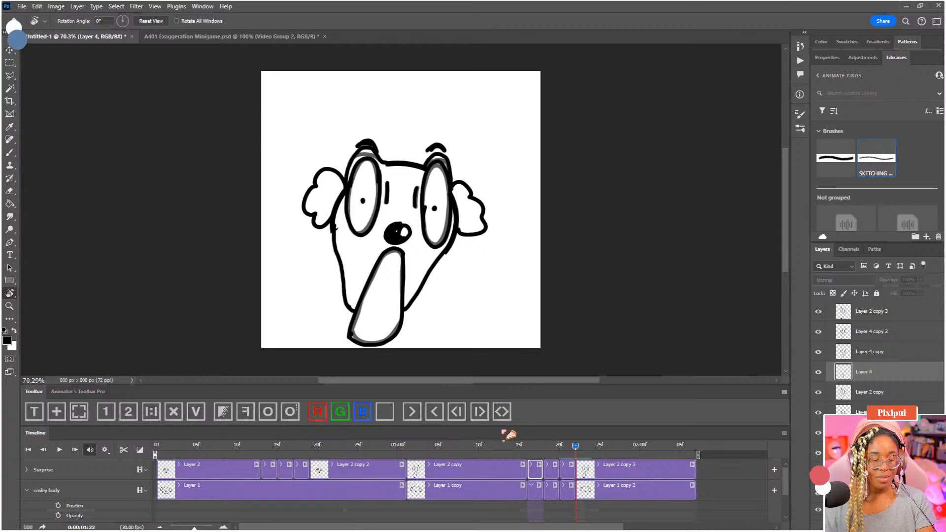
Step: Play back the surprise animation to review its motion
left_click_drag(562, 449, 399, 456)
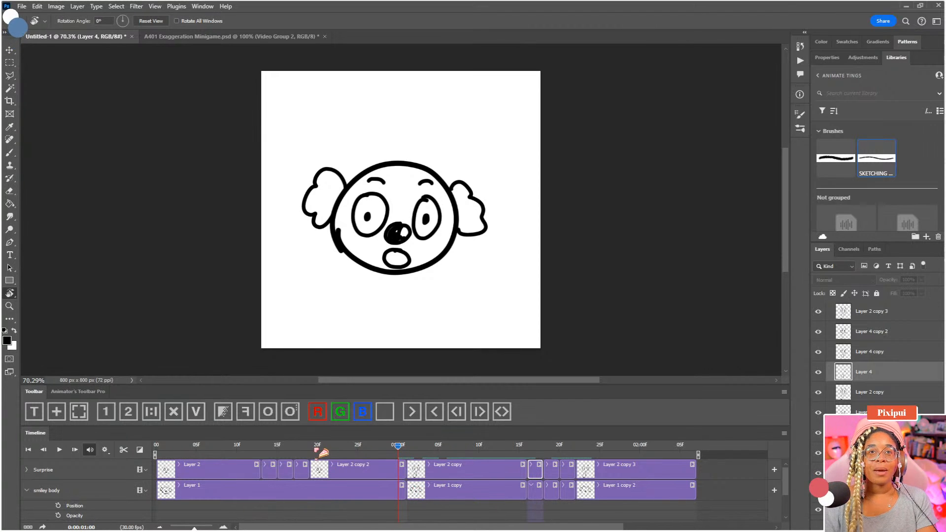
key("space")
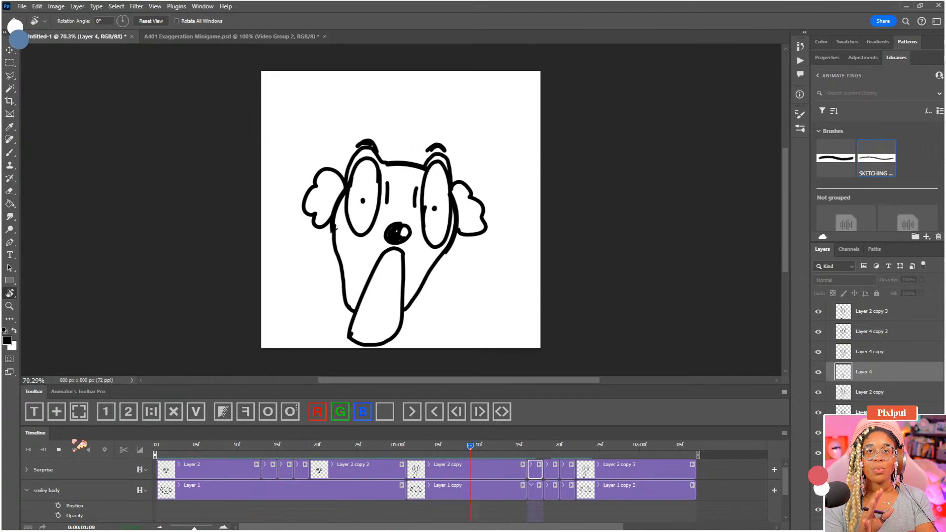
key("space")
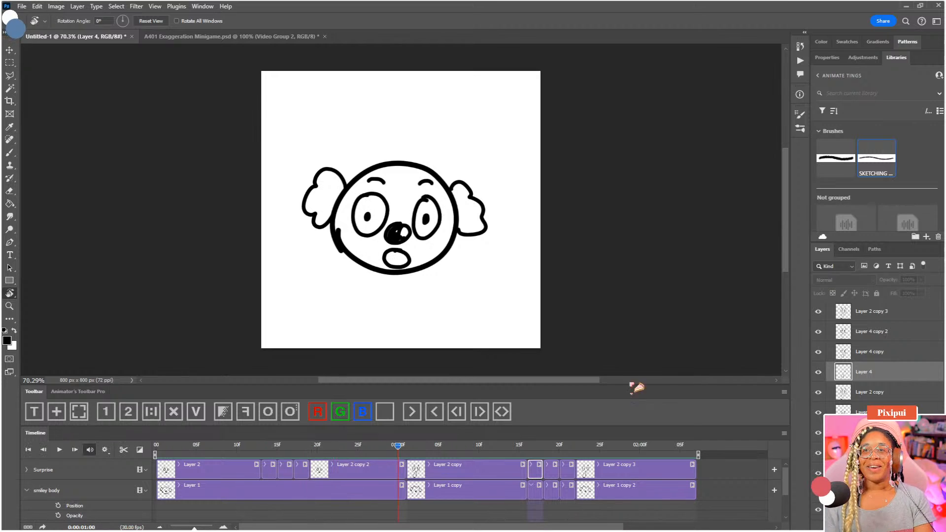
Step: Collapse the smiley body track, extend the Layer 0 background clip to the end of the animation, and play it back
left_click(27, 490)
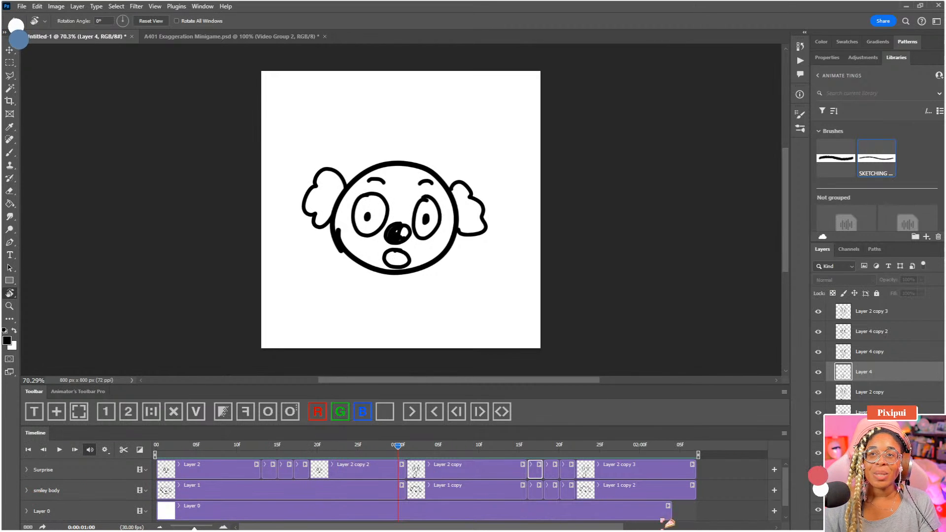
left_click_drag(669, 512, 693, 514)
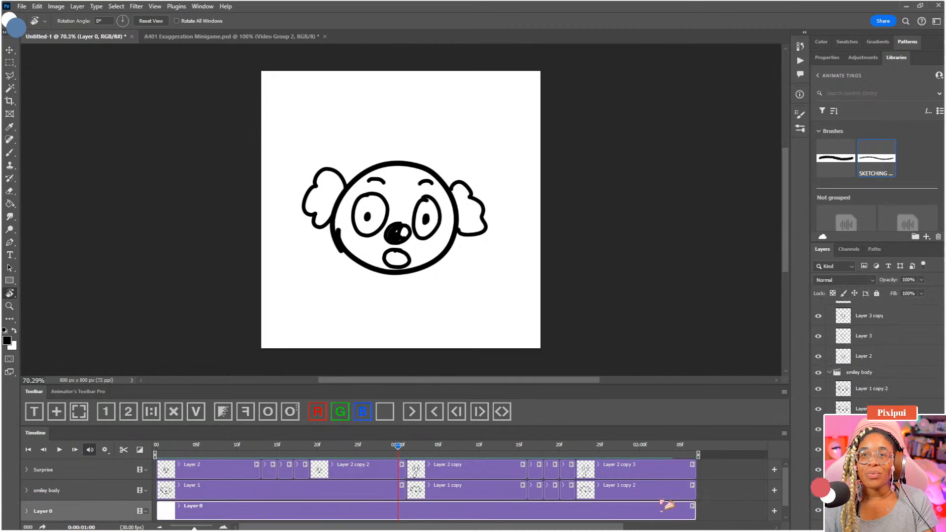
key("space")
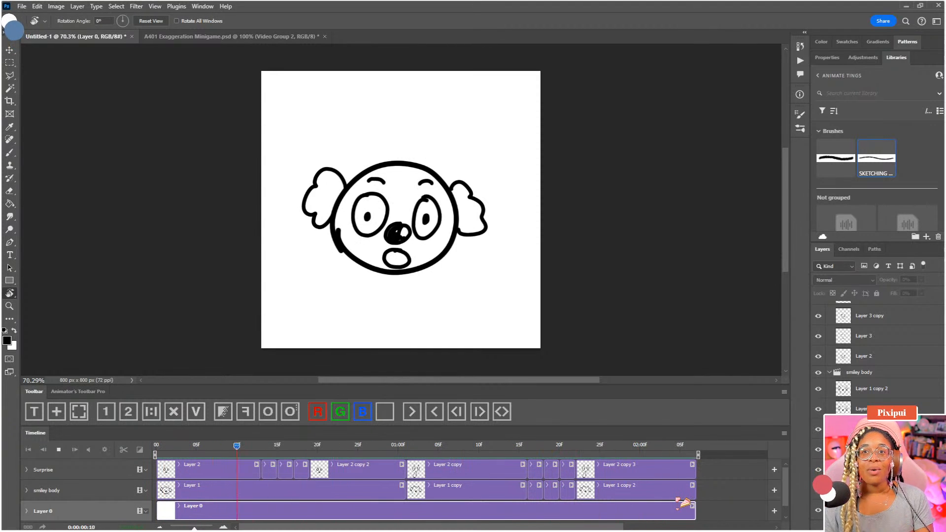
key("space")
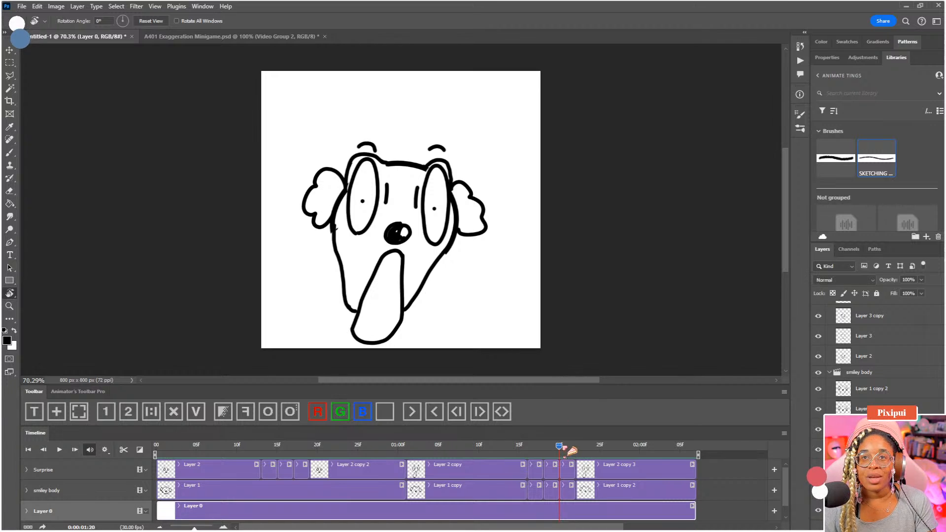
Step: Erase the lower end of the left jaw line beside the mouth on Layer 1 copy 5 at frame 1:20
mouse_move(561, 447)
left_mouse_down()
mouse_move(545, 450)
mouse_move(560, 452)
left_mouse_up()
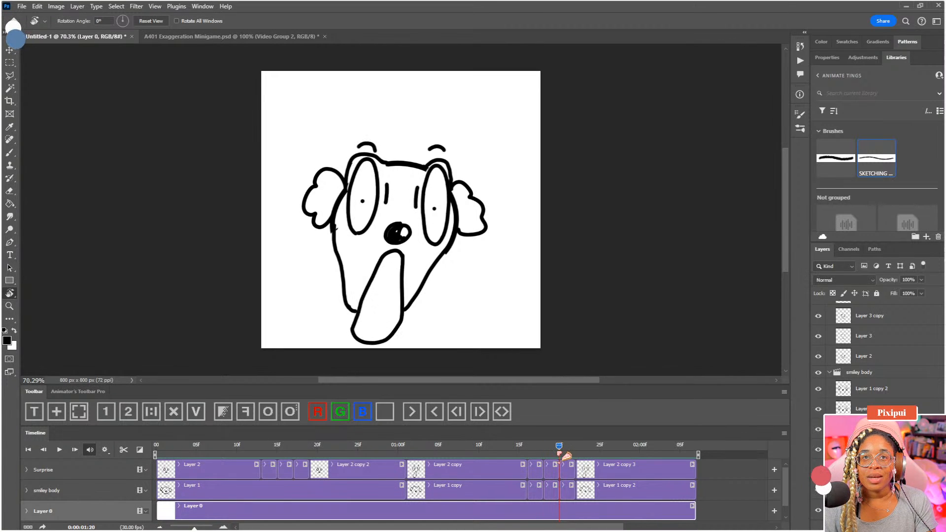
left_click(567, 490)
key("ctrl+equal")
left_click_drag(388, 325, 408, 279)
key("e")
left_click_drag(348, 280, 359, 316)
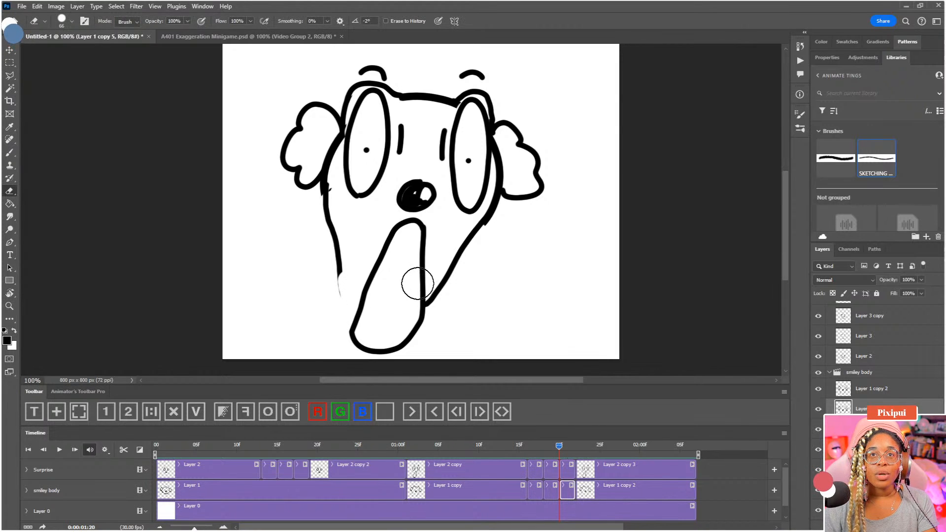
Step: Mark the Layer 1 copy 2 clip in the smiley body track with the blue color overlay
left_click(434, 411)
key("ctrl+equal")
left_click_drag(420, 270, 443, 154)
left_click(606, 492)
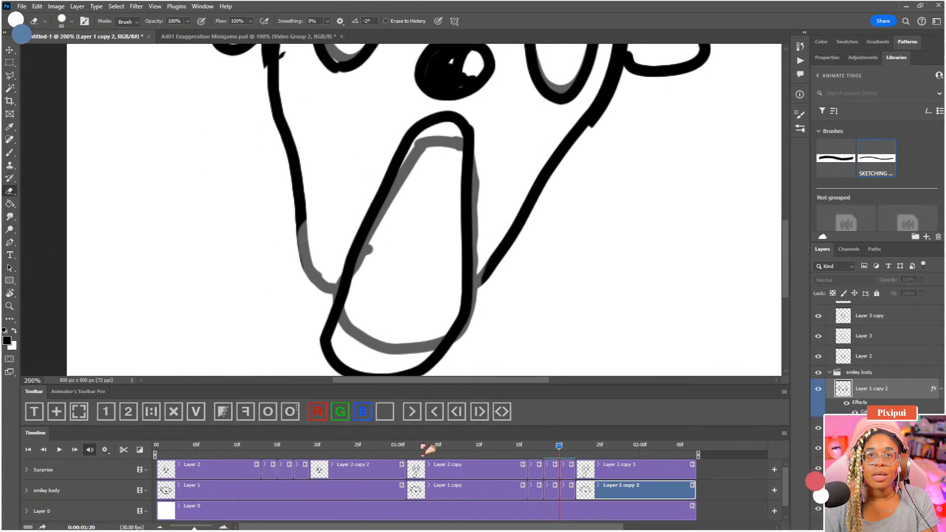
Step: Select the Layer 1 copy 5 clip and compare its jaw and mouth with the neighbouring frames
left_click(563, 491)
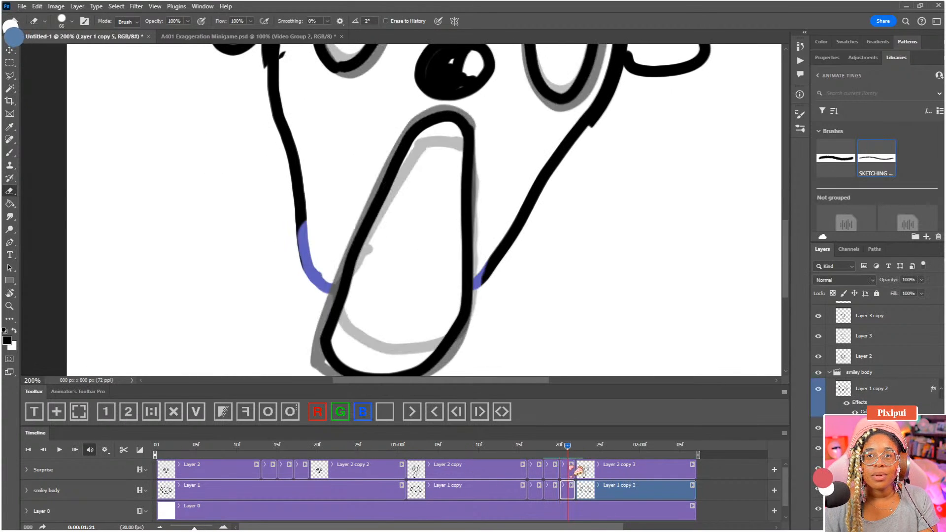
left_click(555, 447)
mouse_move(561, 451)
left_mouse_down()
mouse_move(517, 450)
mouse_move(584, 450)
mouse_move(561, 454)
left_mouse_up()
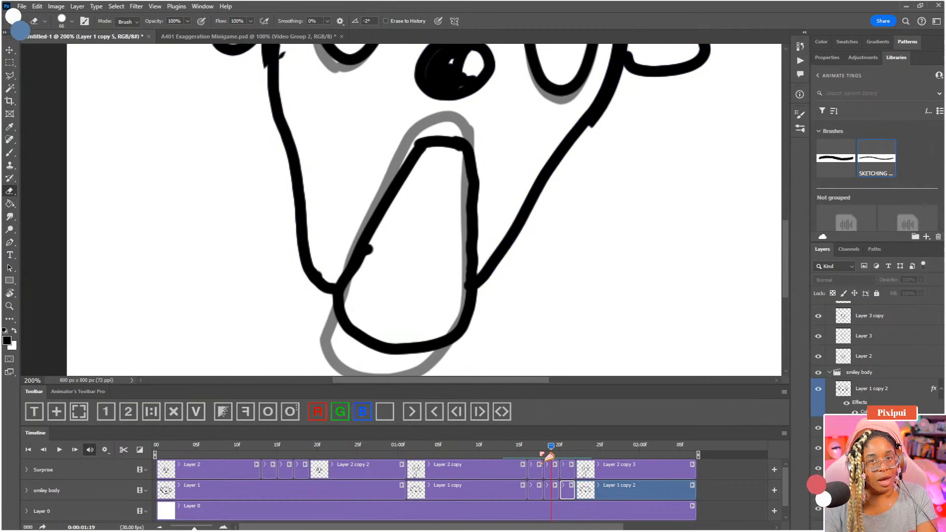
Step: Clear the blue color overlay from the Layer 1 copy 2 clip in the smiley body track and play the animation
scroll(504, 291, "down", 5)
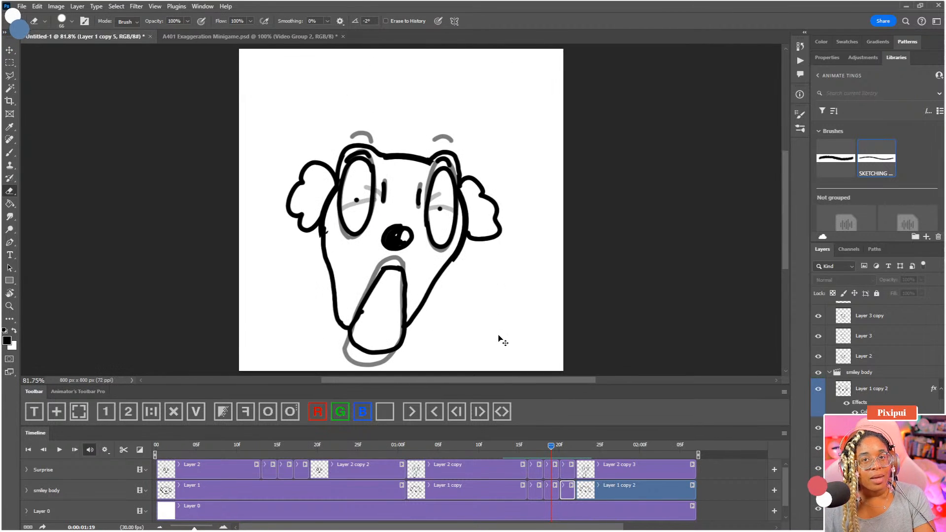
left_click(593, 454)
left_click(600, 494)
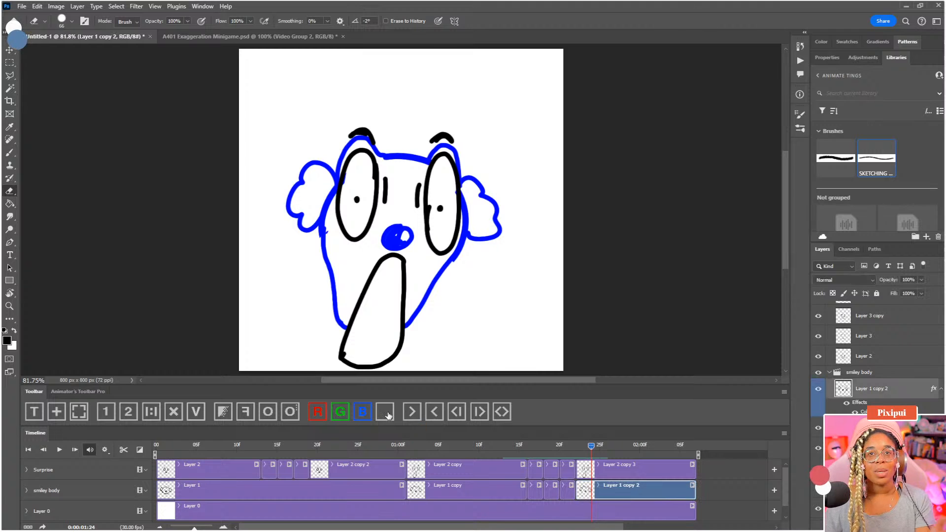
left_click(384, 411)
key("space")
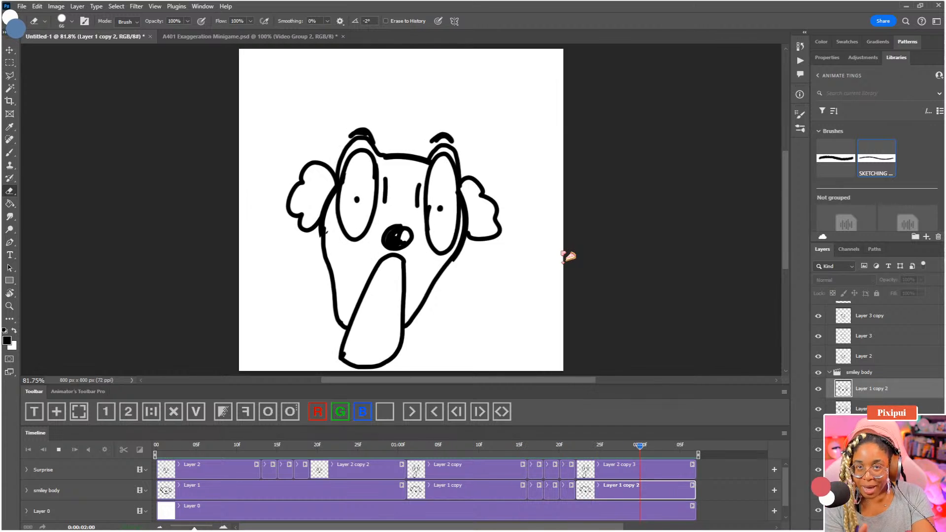
key("space")
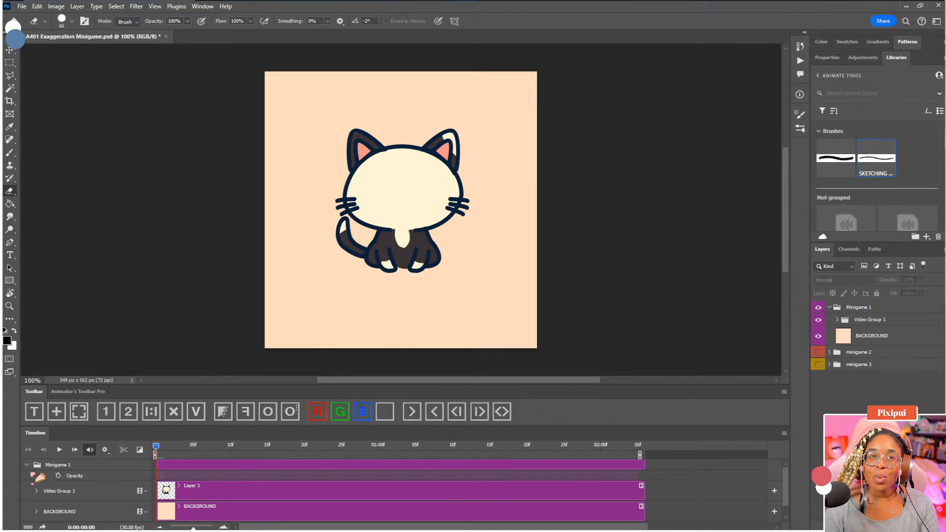
Step: Expand Video Group 1 inside Minigame 1 and rename it as cat body
left_click(837, 320)
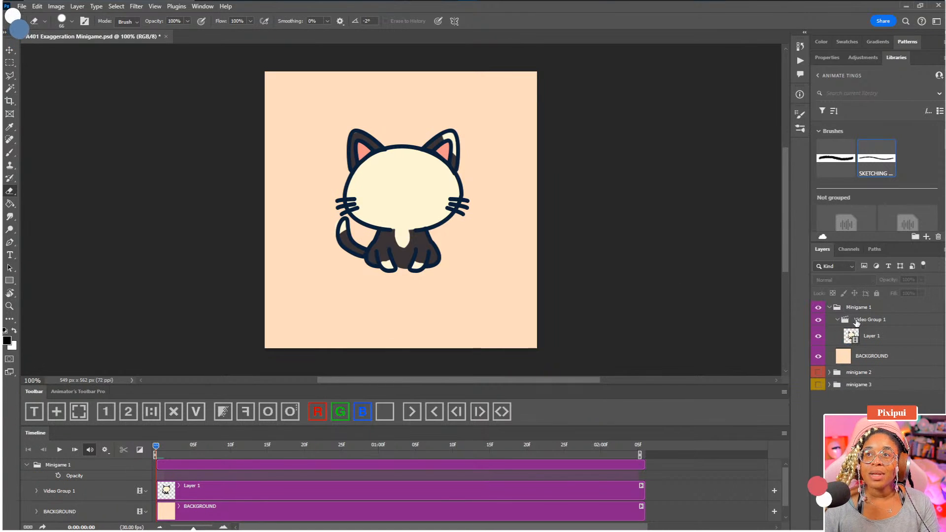
double_click(865, 321)
type("cat body")
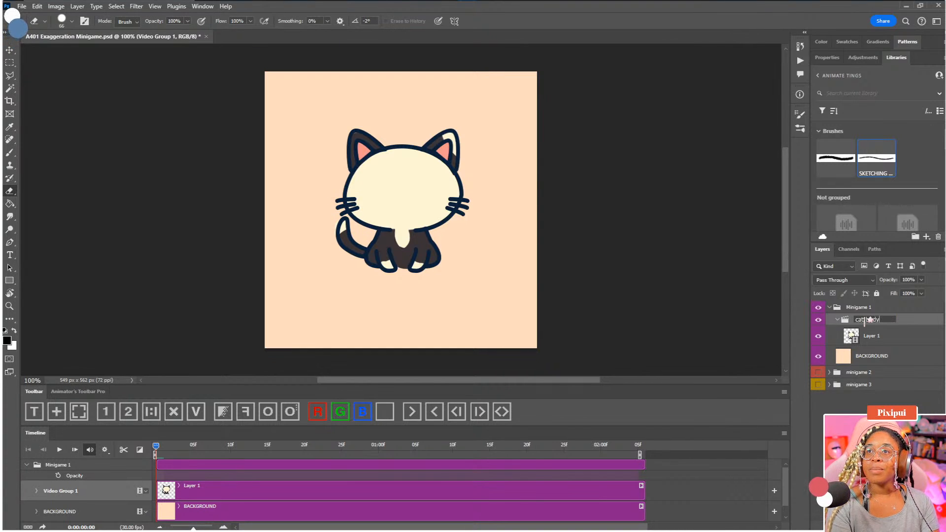
key("Return")
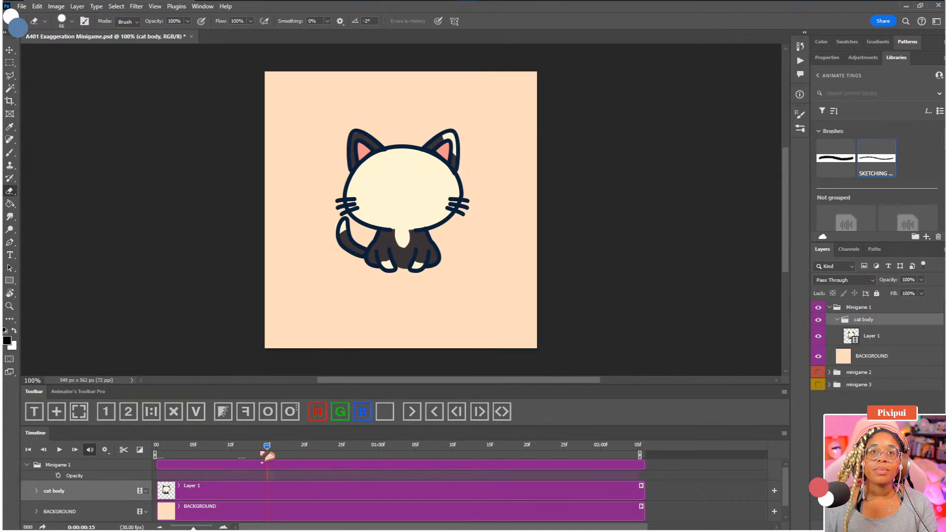
Step: Play the Minigame 1 animation to examine its motion, and return to the first frame
key("space")
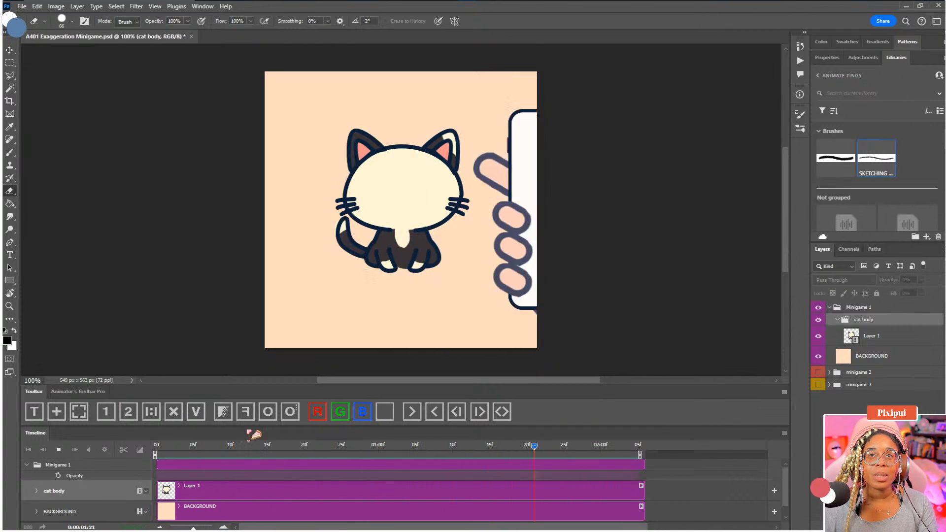
key("space")
left_click(153, 446)
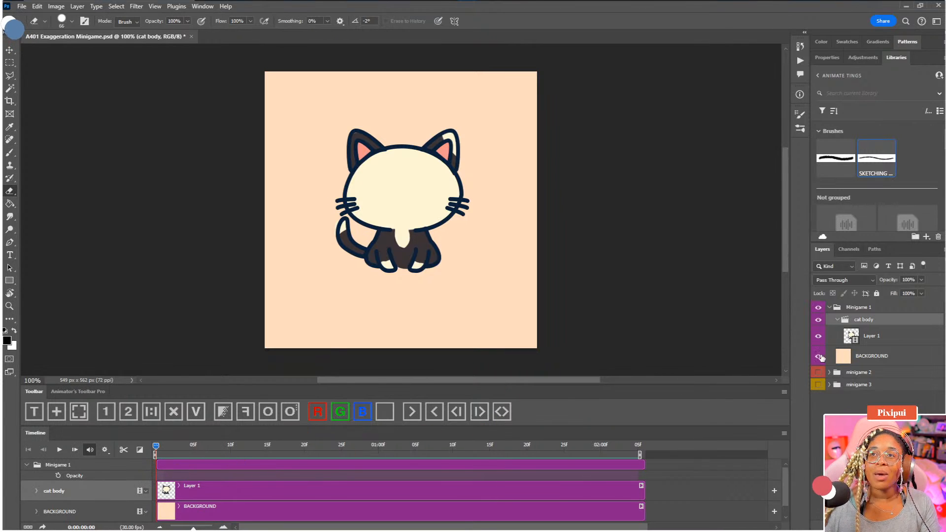
Step: Create a new video group above the cat body group and name it expression
left_click(196, 414)
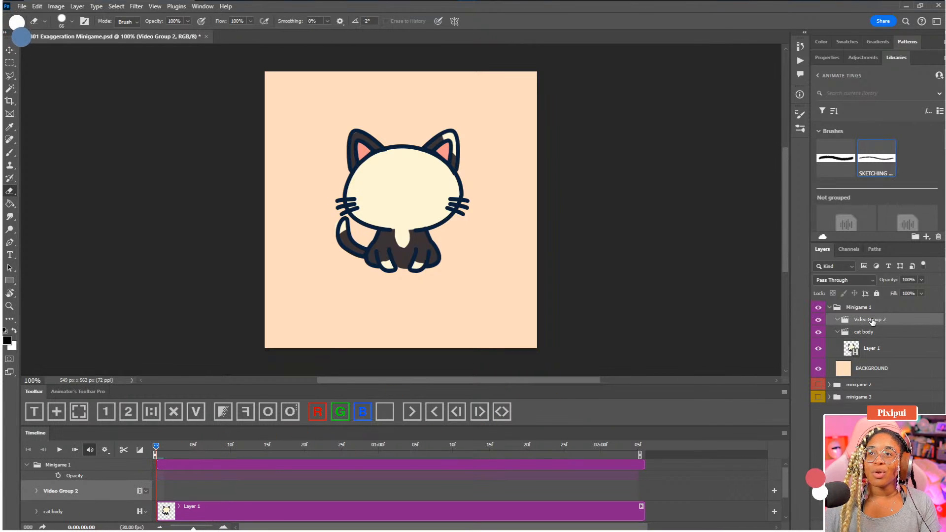
double_click(872, 320)
type("expre")
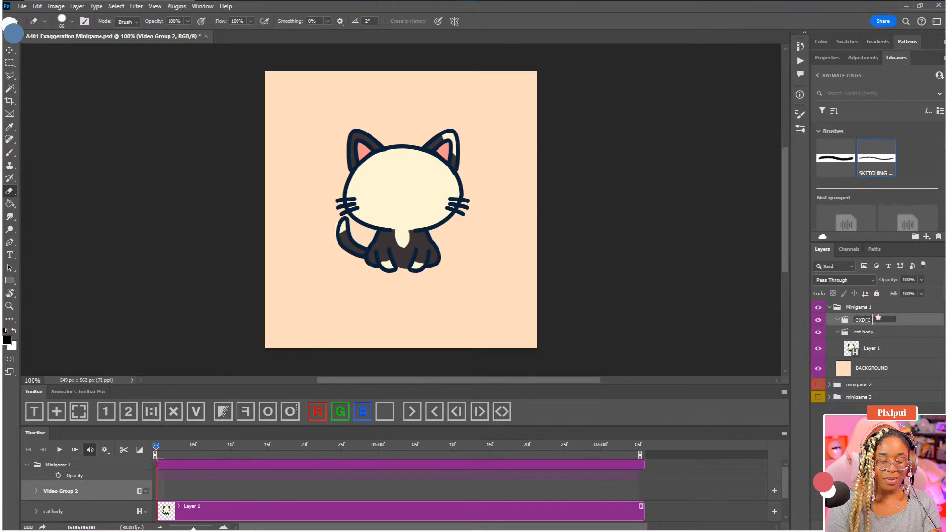
type("ssion")
key("Return")
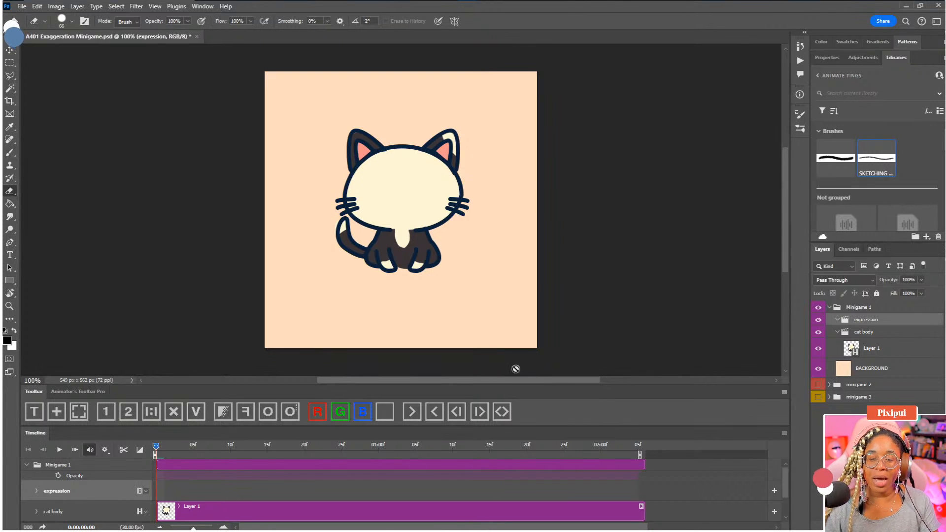
Step: Add a blank drawing layer with the Brush active and extend its clip to the end of the animation
key("b")
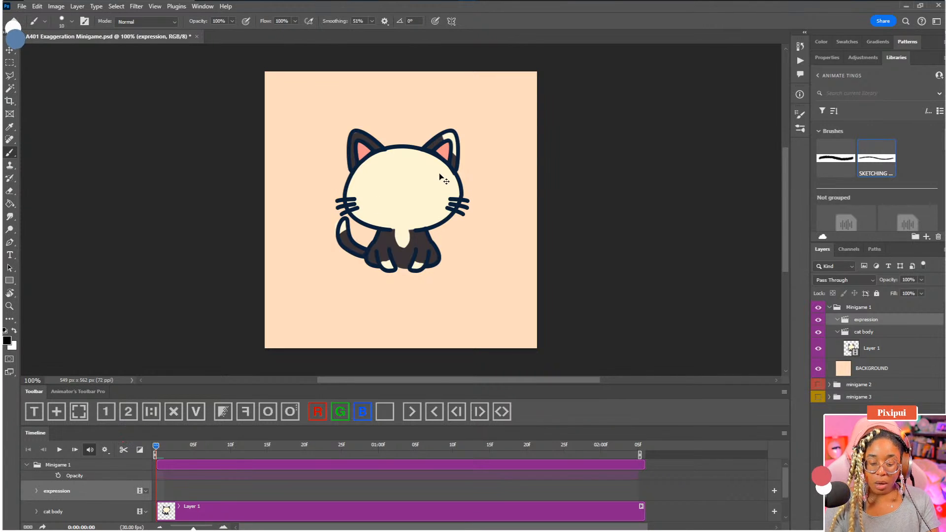
key("ctrl+plus")
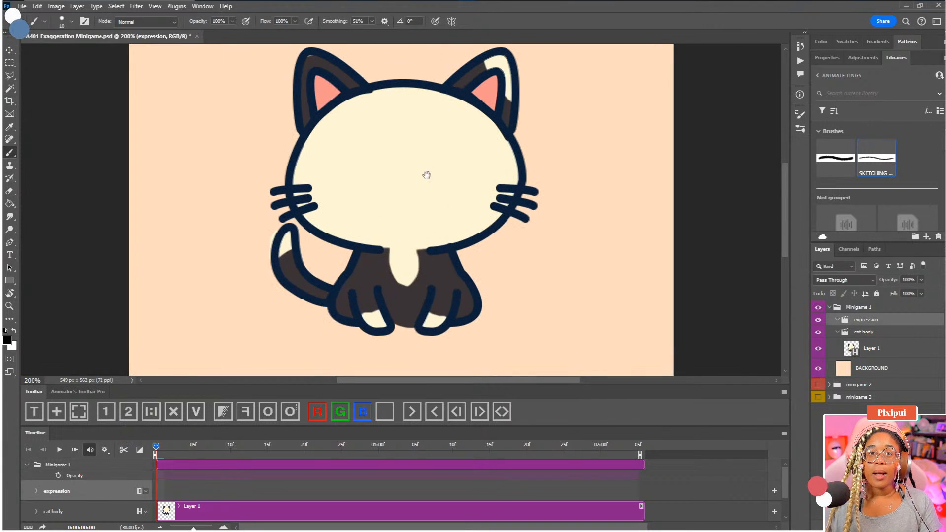
left_click_drag(426, 175, 432, 217)
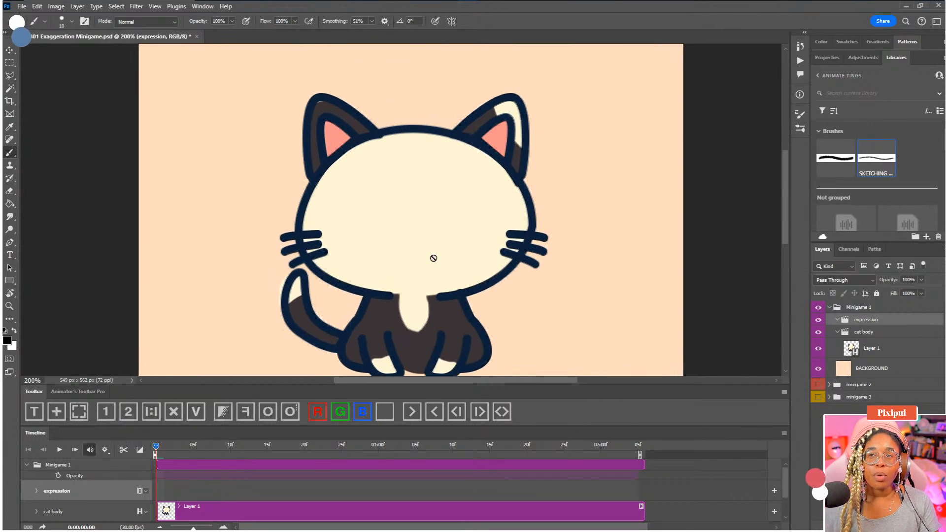
left_click(130, 415)
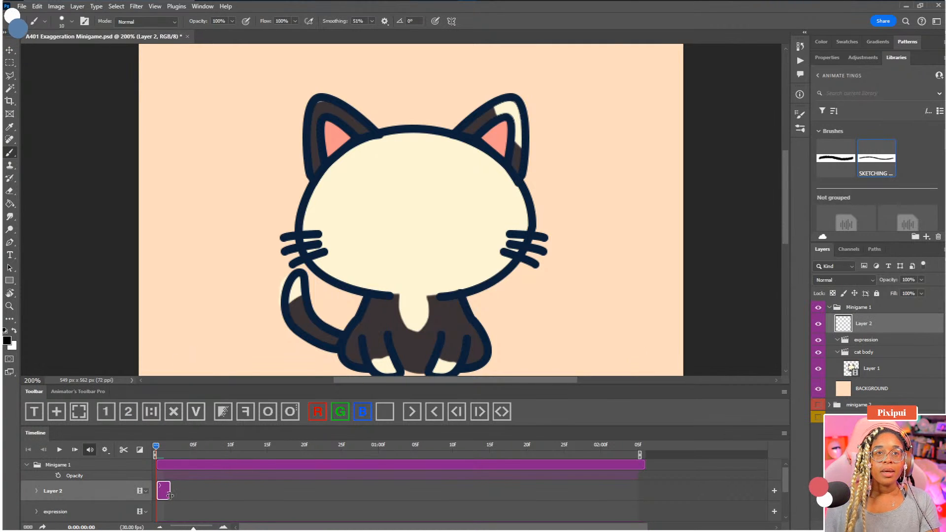
left_click_drag(169, 493, 637, 505)
left_click_drag(413, 189, 440, 204)
left_click_drag(293, 151, 329, 184)
left_click_drag(324, 119, 384, 179)
mouse_move(324, 133)
left_mouse_down()
mouse_move(329, 181)
mouse_move(340, 144)
mouse_move(352, 180)
left_mouse_up()
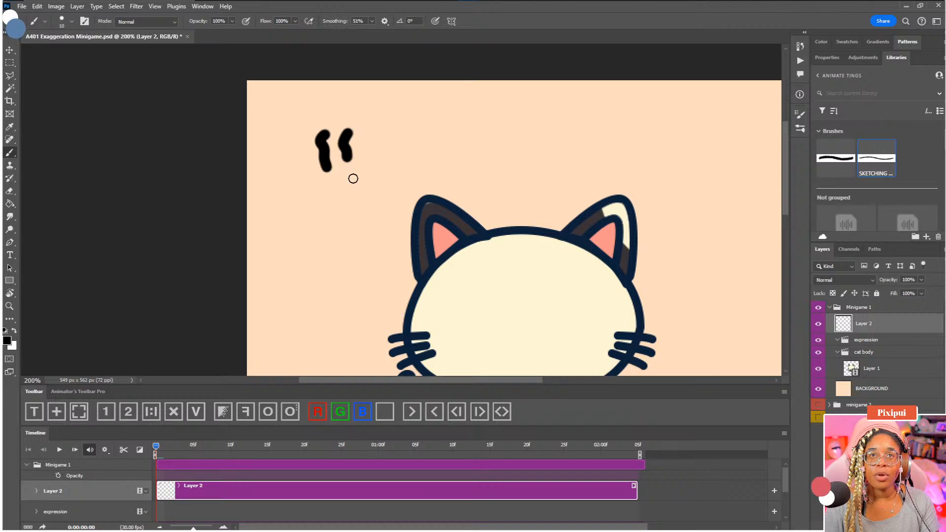
left_click_drag(378, 140, 380, 182)
key("ctrl+z")
key("ctrl+z")
key("ctrl+z")
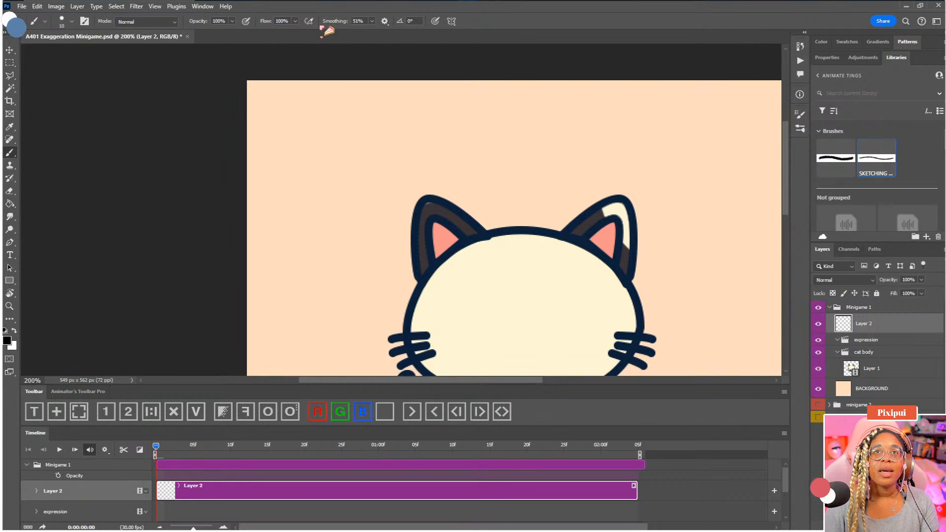
Step: Set the brush smoothing to 1%
left_click_drag(327, 23, 313, 26)
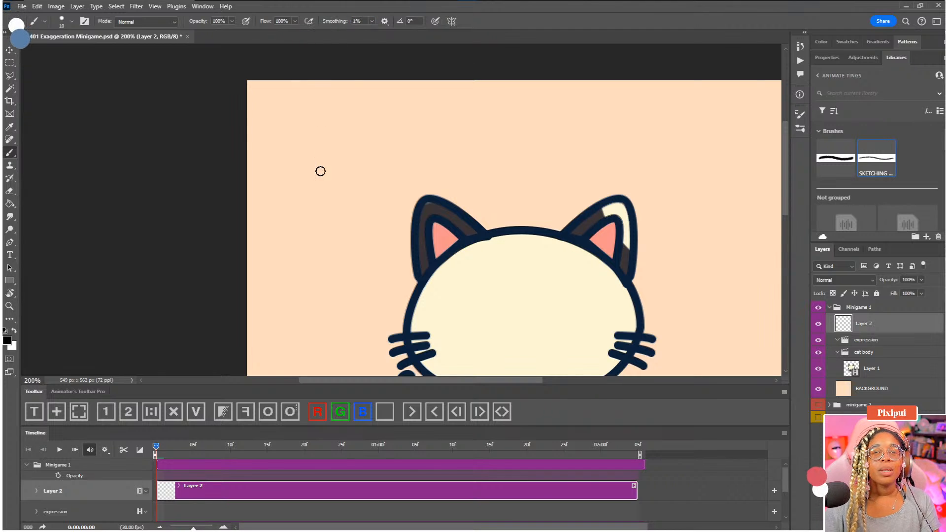
mouse_move(329, 158)
left_mouse_down()
mouse_move(309, 234)
mouse_move(356, 247)
mouse_move(373, 180)
mouse_move(329, 159)
left_mouse_up()
left_click_drag(319, 199, 348, 207)
key("ctrl+z")
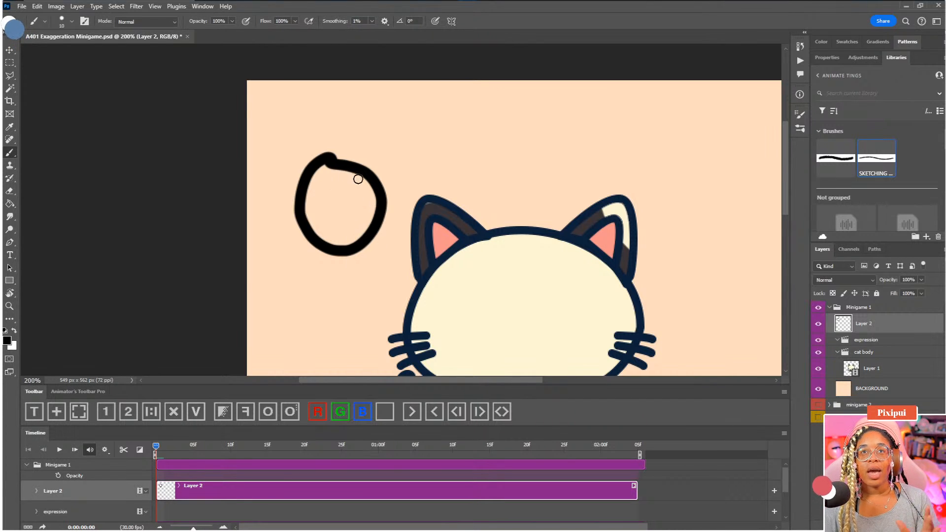
left_click_drag(318, 202, 360, 207)
key("ctrl+z")
key("ctrl+z")
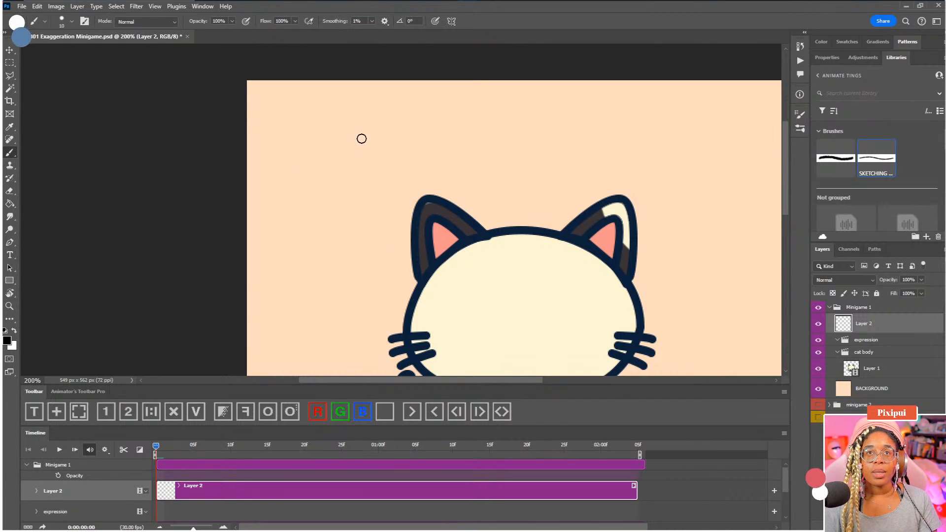
Step: Draw a large black oval overlapping the cat's left ear on Layer 2 and move the layer into the expression group
left_click_drag(355, 129, 414, 264)
left_click_drag(436, 223, 351, 129)
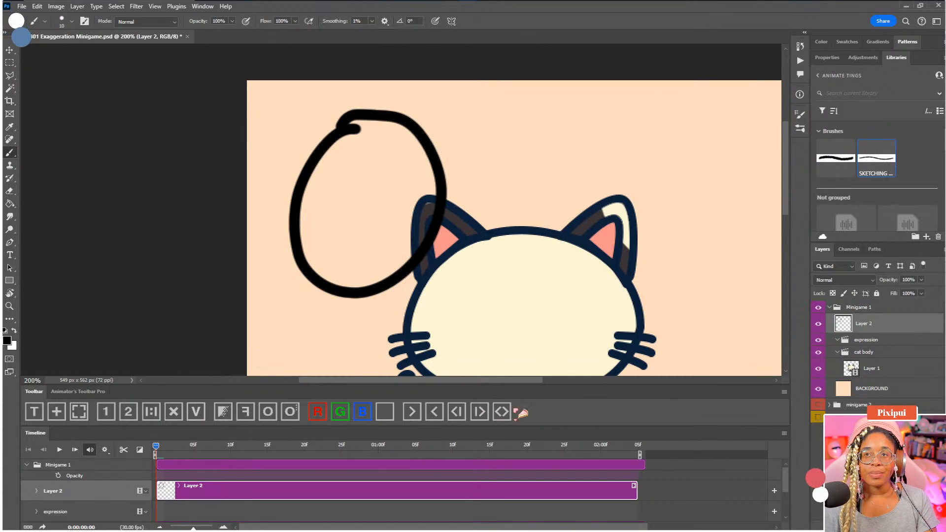
left_click(860, 308)
left_click_drag(861, 323, 861, 340)
left_click(861, 321)
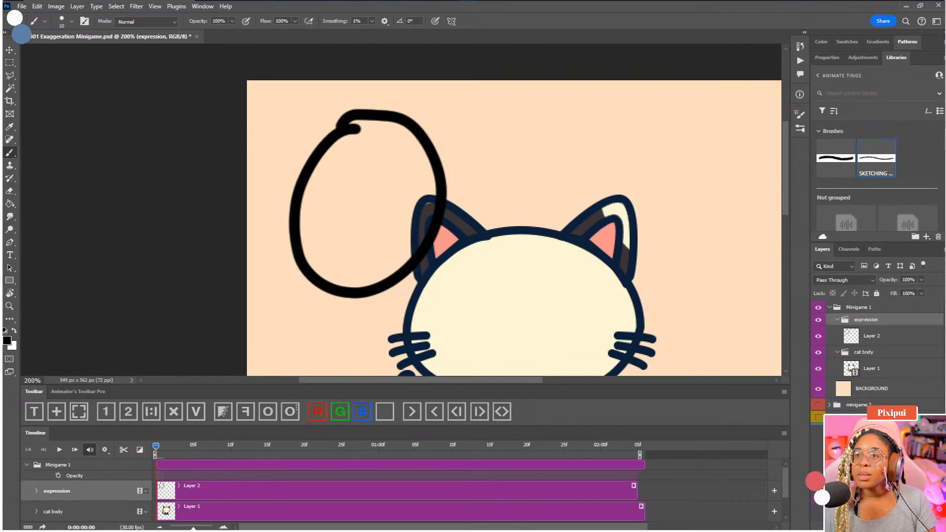
Step: Duplicate the expression group and give the copy's Layer 2 an opacity of 42% and a red color overlay
key("ctrl+j")
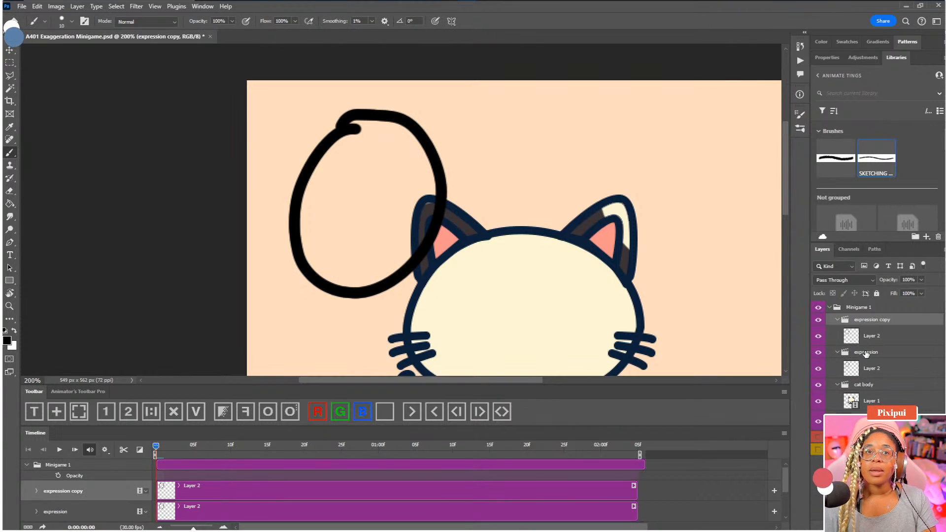
left_click(848, 333)
left_click(921, 279)
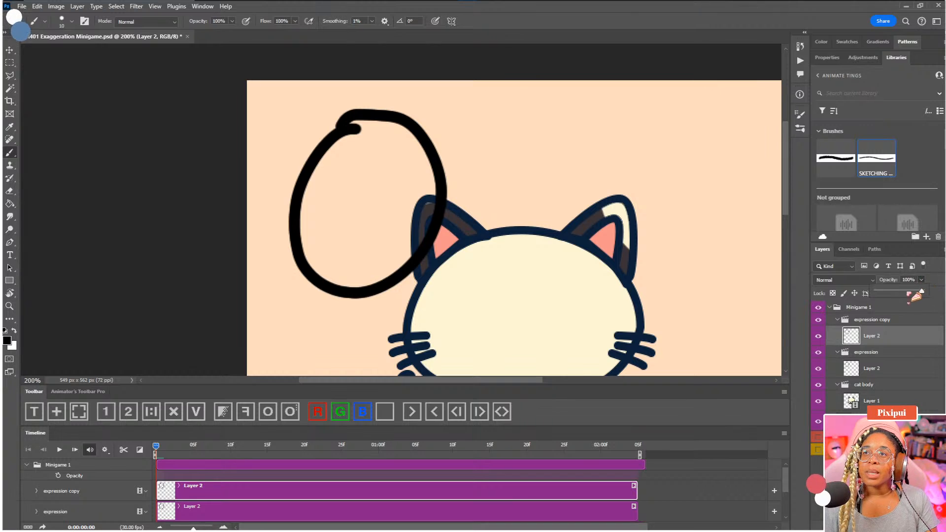
left_click(899, 292)
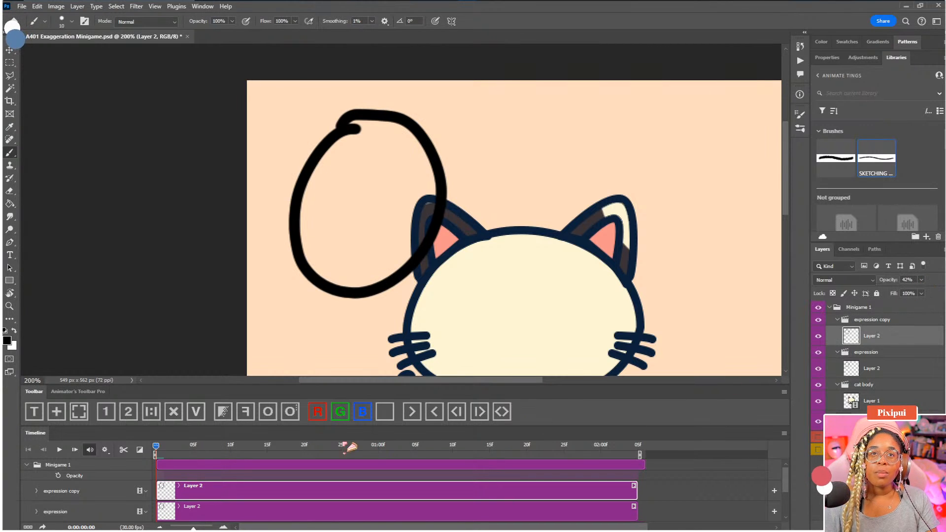
left_click(318, 413)
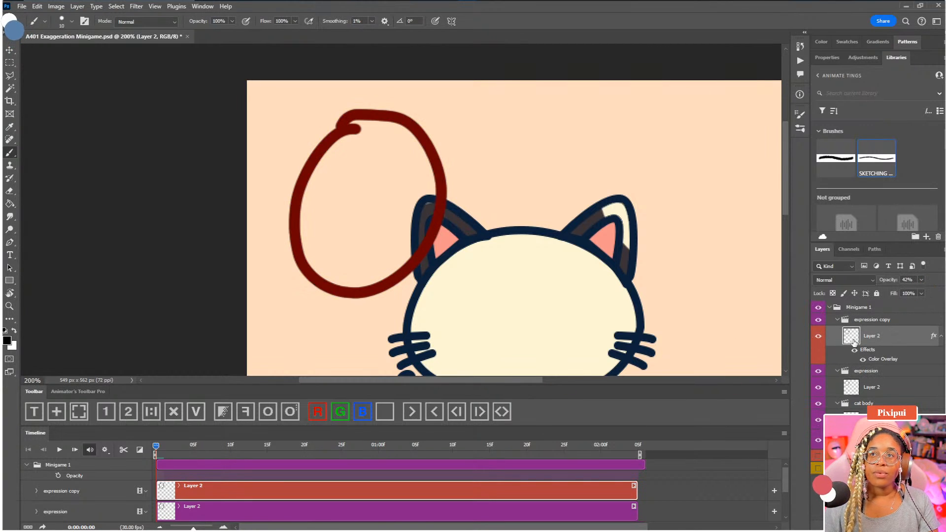
Step: Trace the red guide oval in black on Layer 2 of the original expression group
left_click(877, 388)
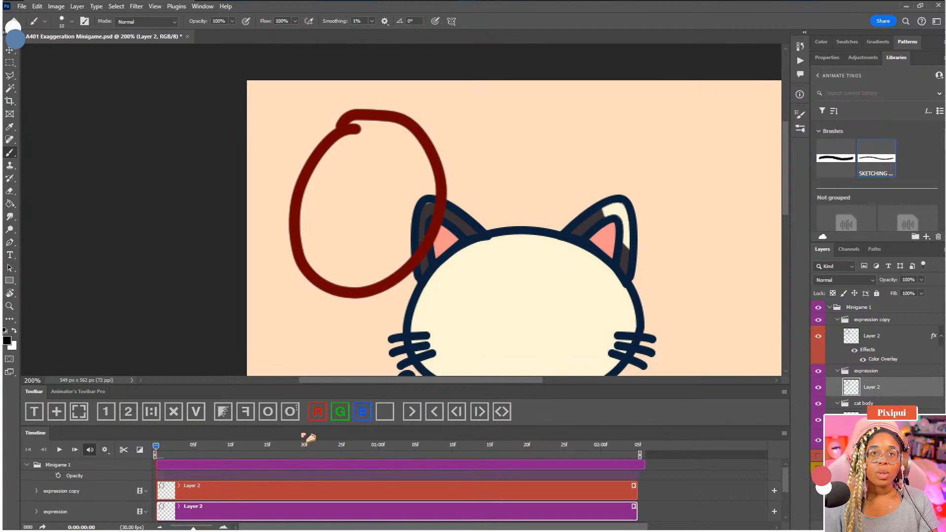
left_click_drag(495, 232, 552, 237)
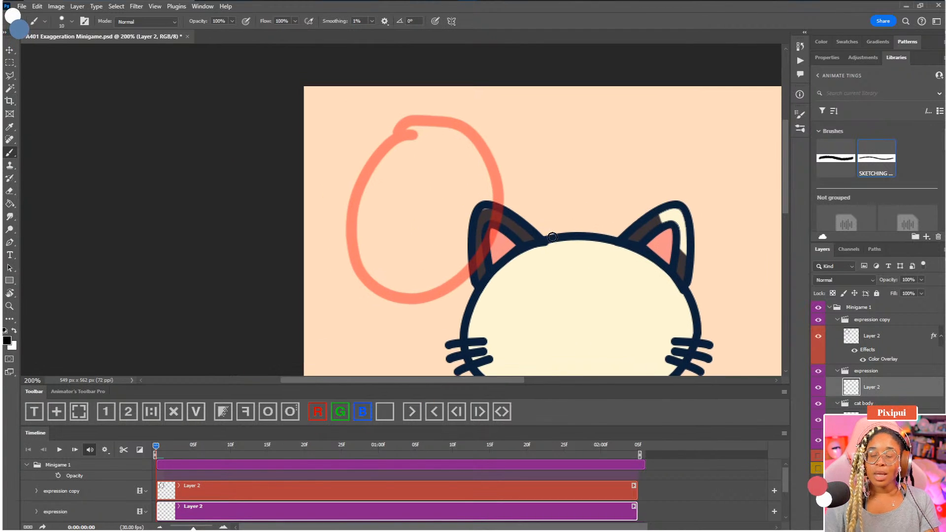
key("ctrl+plus")
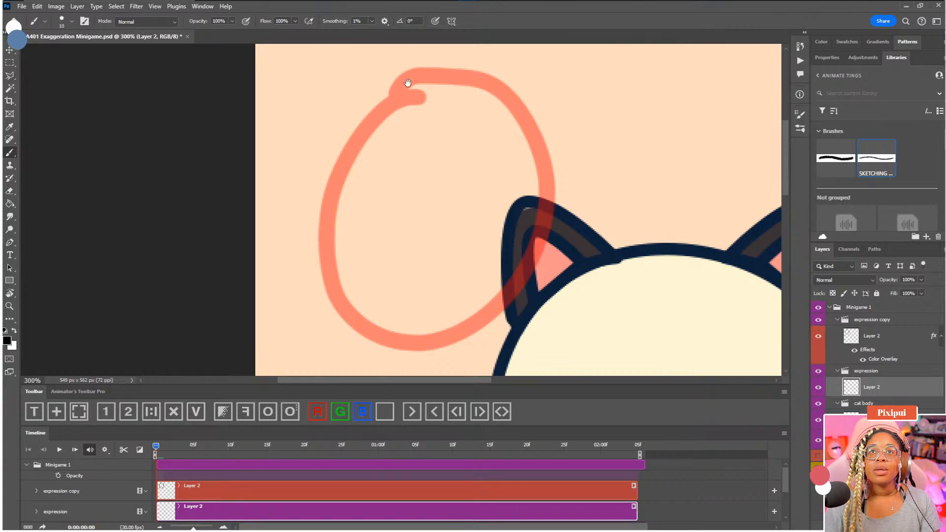
mouse_move(436, 77)
left_mouse_down()
mouse_move(387, 111)
mouse_move(346, 168)
mouse_move(332, 241)
mouse_move(345, 306)
mouse_move(370, 331)
mouse_move(436, 343)
mouse_move(472, 327)
mouse_move(519, 268)
left_mouse_up()
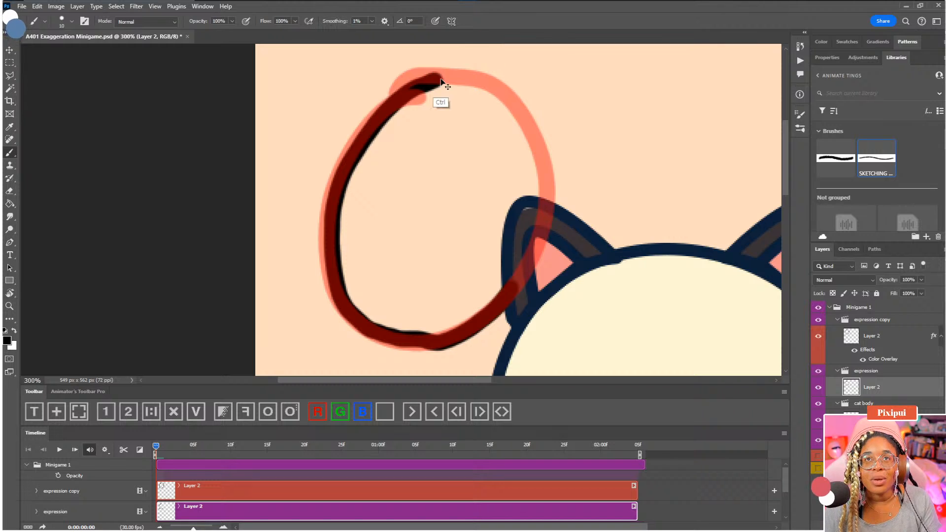
key("ctrl+z")
mouse_move(424, 84)
left_mouse_down()
mouse_move(396, 103)
mouse_move(349, 167)
mouse_move(330, 266)
mouse_move(360, 327)
mouse_move(438, 340)
mouse_move(467, 332)
mouse_move(530, 249)
mouse_move(544, 169)
mouse_move(514, 95)
mouse_move(433, 80)
mouse_move(405, 99)
left_mouse_up()
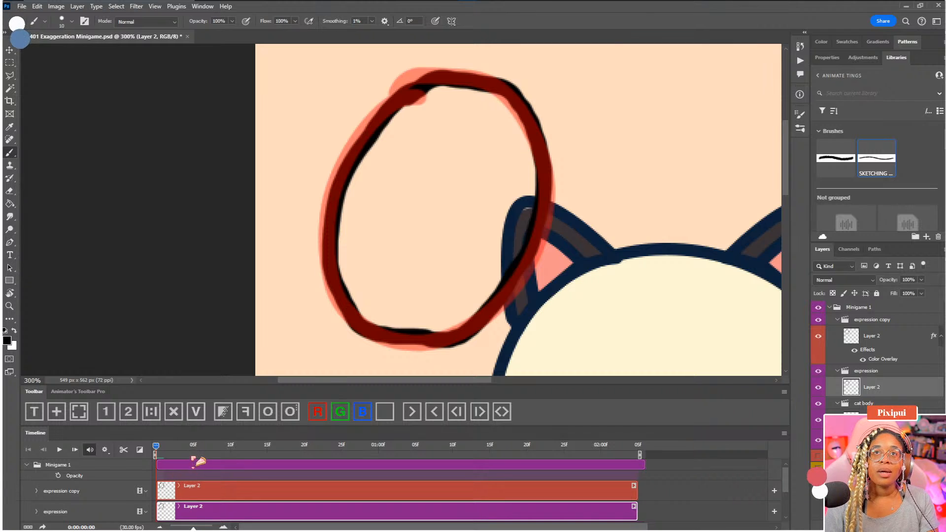
Step: At frame 0:03, draw a short vertical stroke outside the oval's left side, and toggle the red guide layer to compare
left_click(170, 451)
left_click(179, 451)
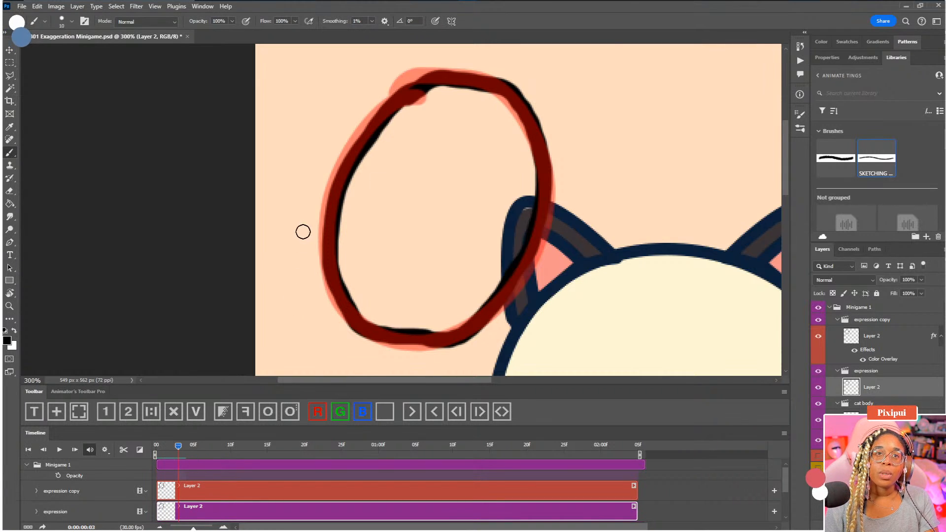
left_click_drag(304, 228, 305, 285)
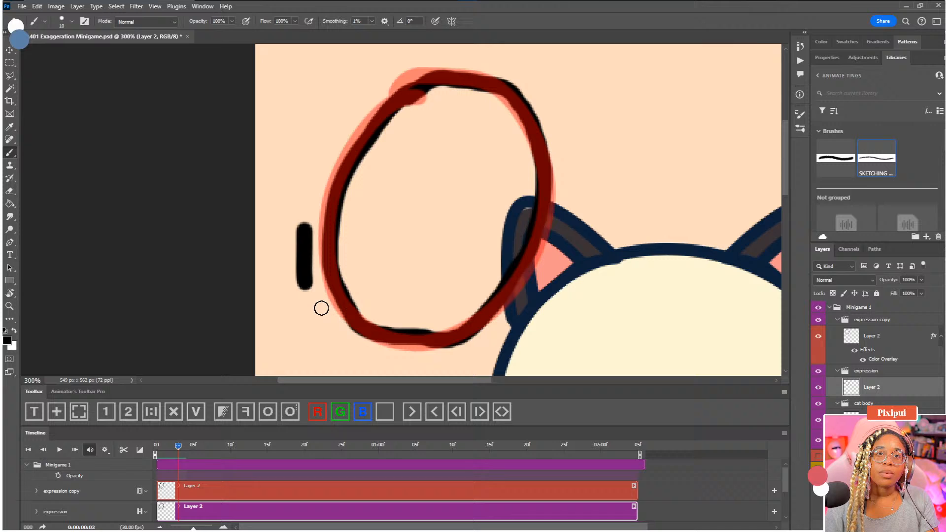
left_click(818, 337)
left_click(818, 337)
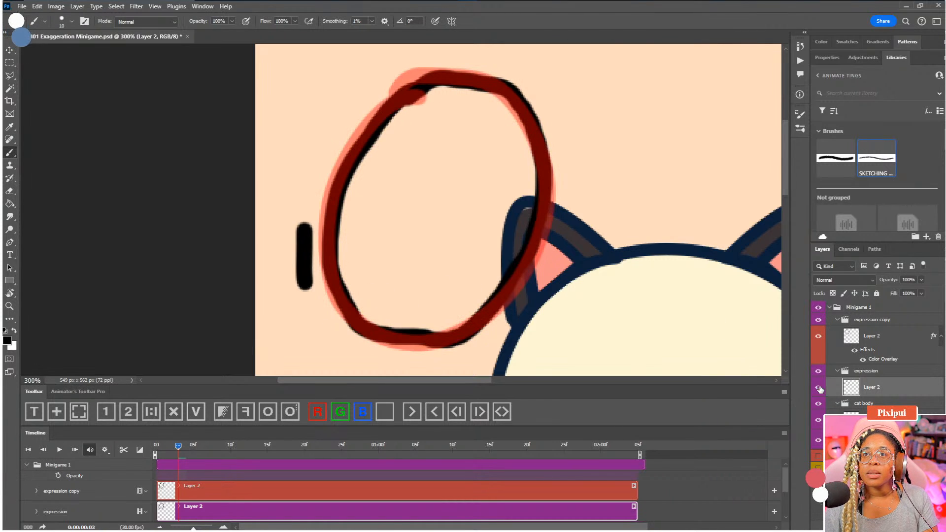
Step: Toggle the black traced Layer 2 on and off, and undo the short vertical stroke beside the oval
left_click(818, 387)
left_click(818, 387)
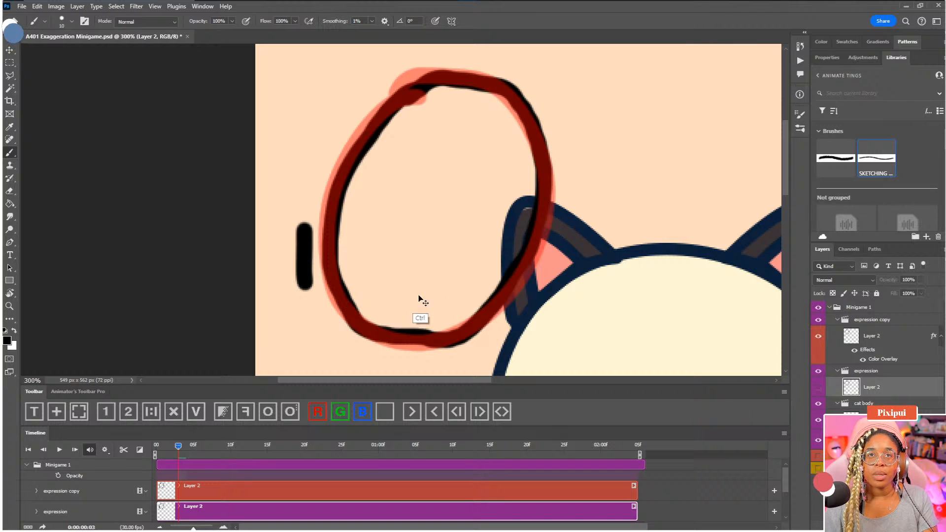
key("ctrl+z")
key("ctrl+z")
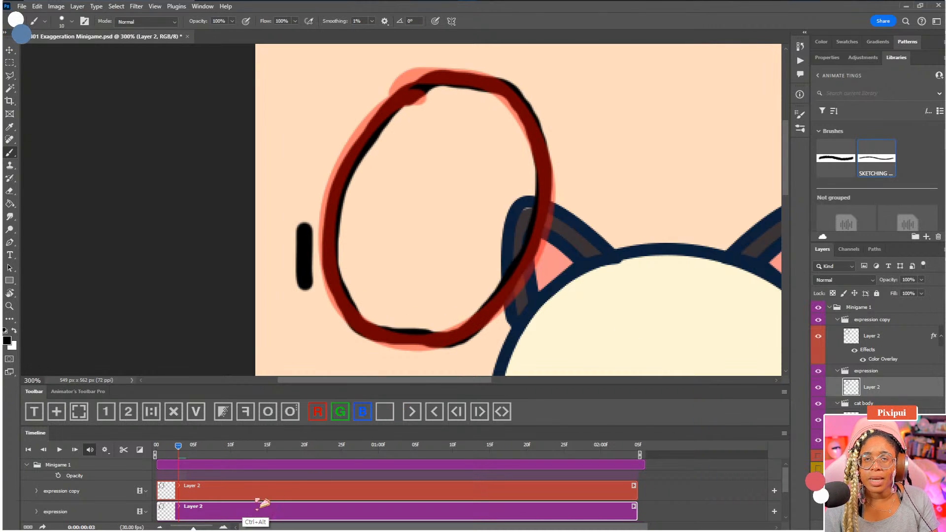
key("ctrl+alt+z")
key("ctrl+alt+z")
key("ctrl+alt+z")
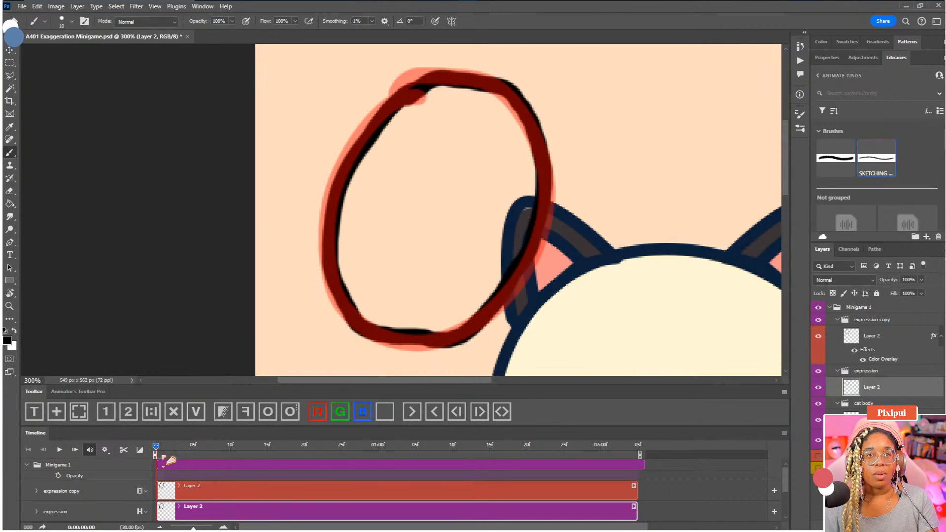
Step: Split the expression group's Layer 2 clip at frame 0:05 and clear the drawing from the second clip
left_click_drag(165, 459, 193, 459)
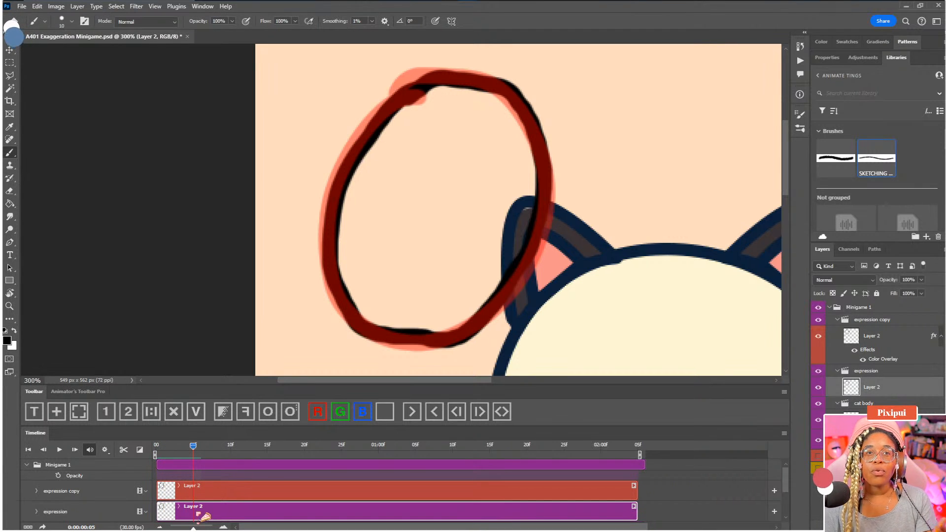
left_click(125, 450)
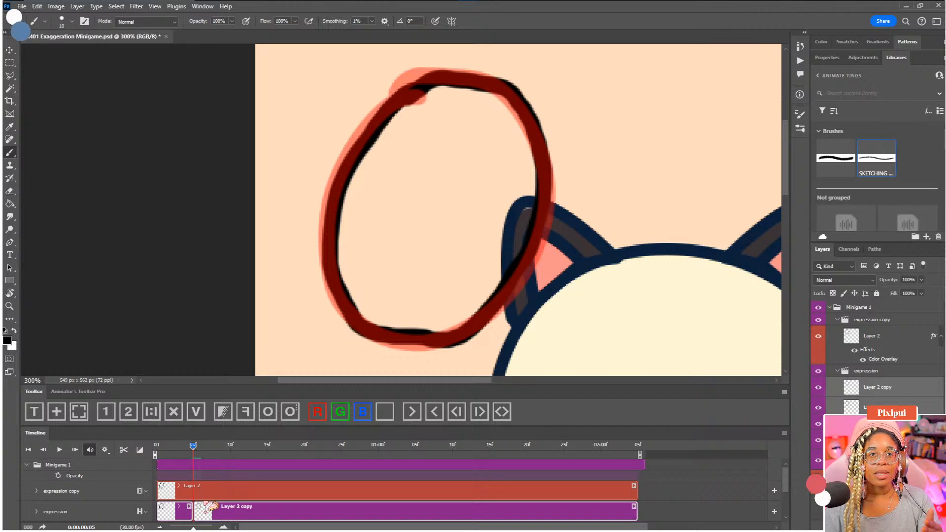
left_click(223, 411)
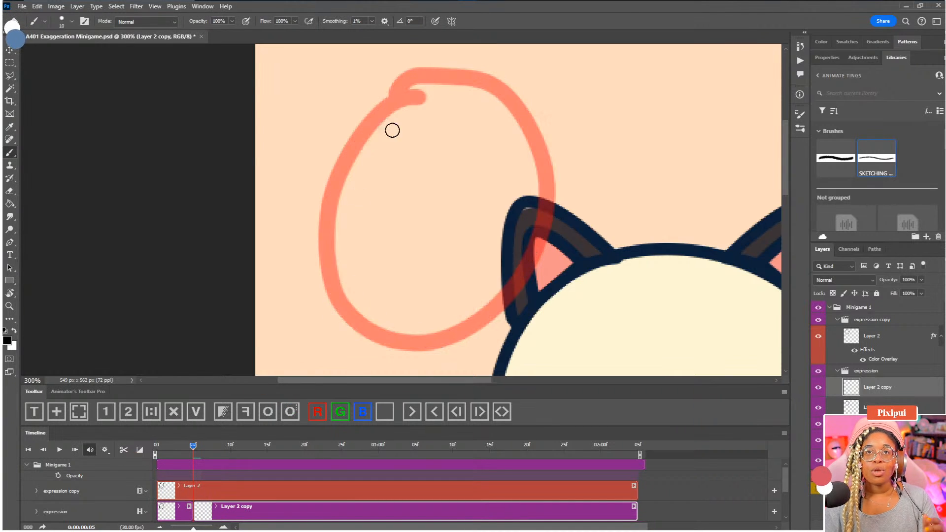
Step: Trace the left side of the red guide oval in black on Layer 2 copy, and remove the trace
mouse_move(421, 84)
left_mouse_down()
mouse_move(400, 91)
mouse_move(348, 155)
mouse_move(325, 252)
mouse_move(346, 307)
mouse_move(375, 334)
mouse_move(410, 345)
mouse_move(464, 324)
left_mouse_up()
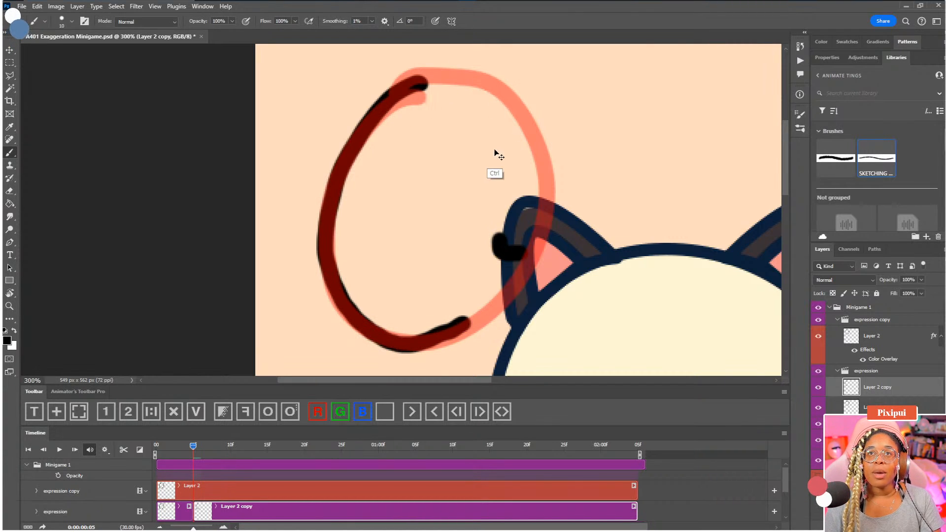
key("ctrl+alt+z")
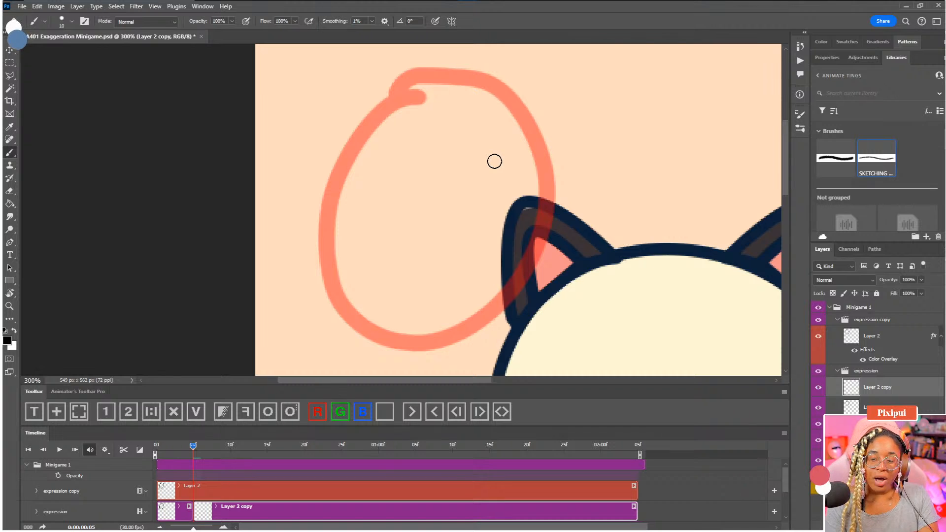
key("ctrl+a")
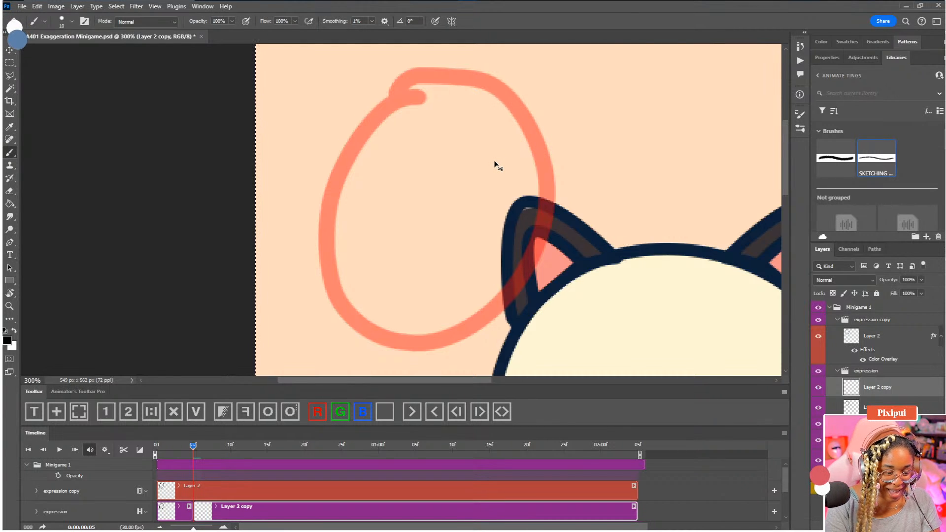
key("ctrl+0")
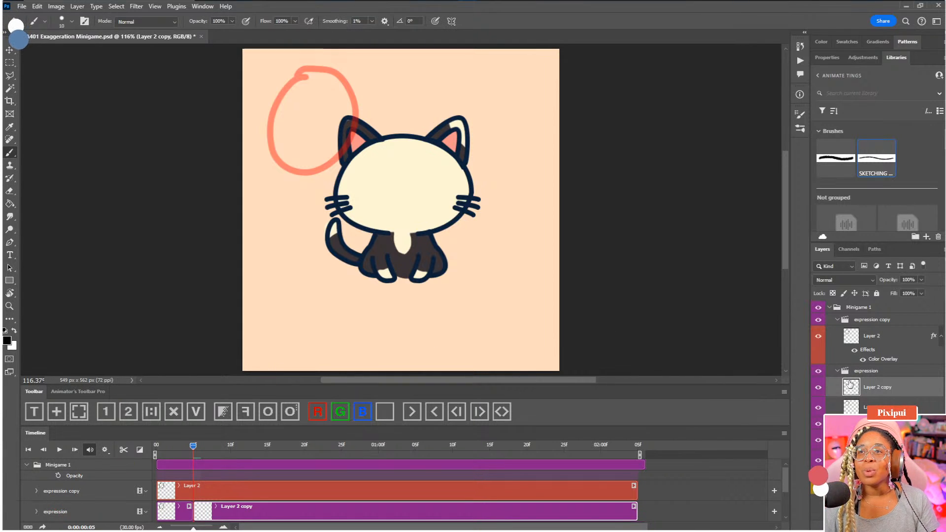
Step: Collapse the expression copy and expression groups and delete both from Minigame 1
left_click(866, 337)
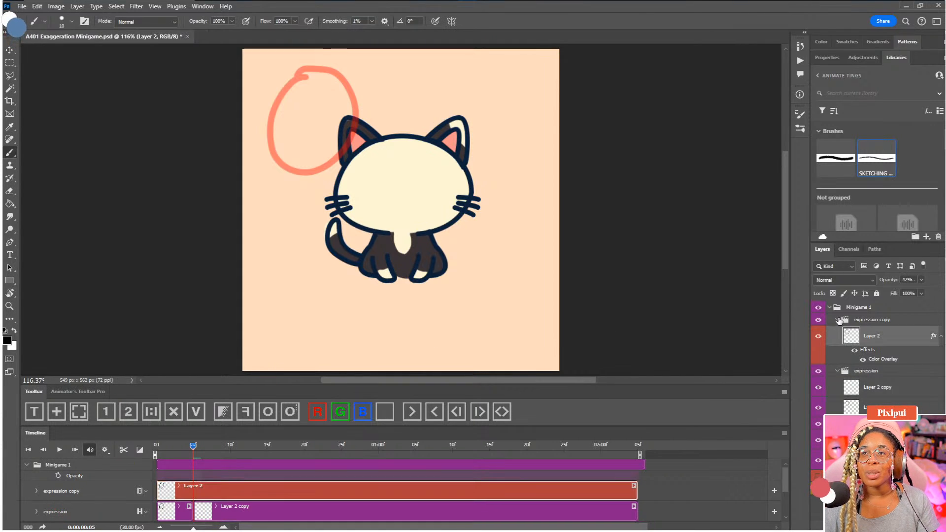
left_click(837, 319)
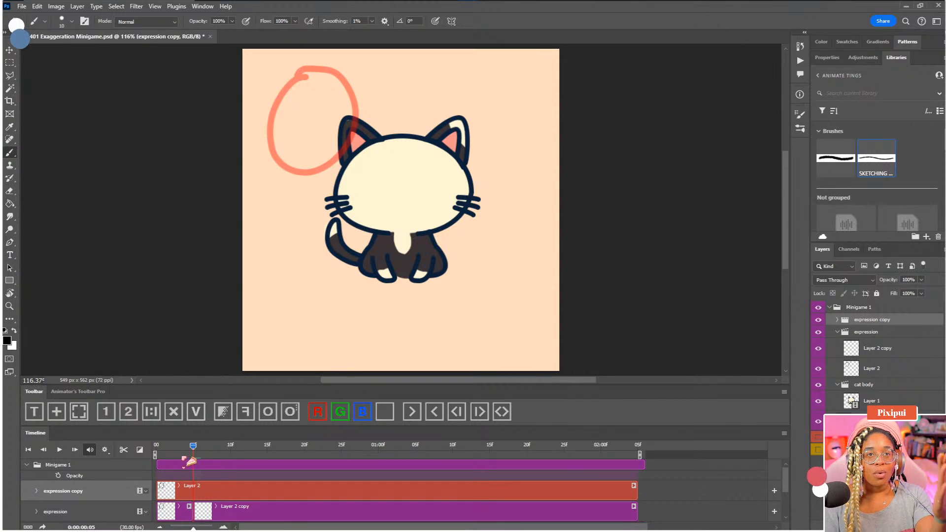
left_click_drag(192, 447, 260, 446)
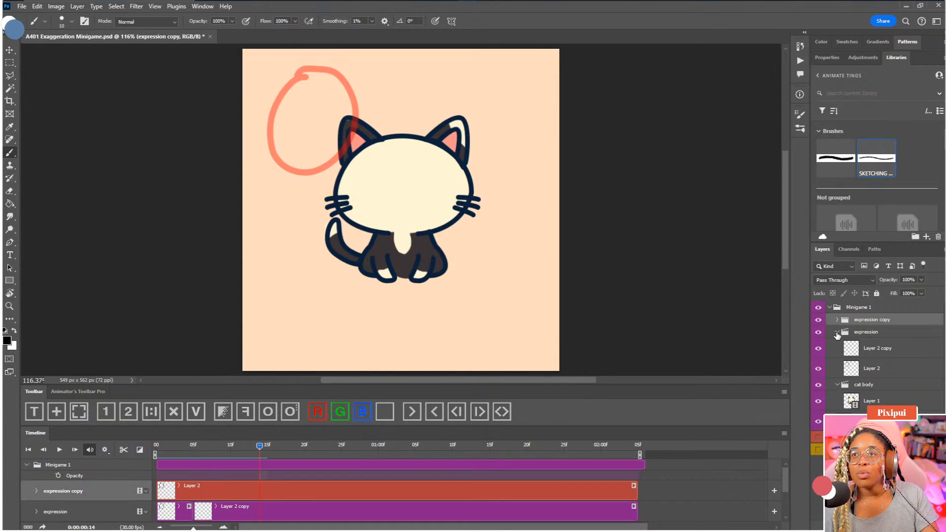
left_click(836, 335)
left_click(867, 333, "shift")
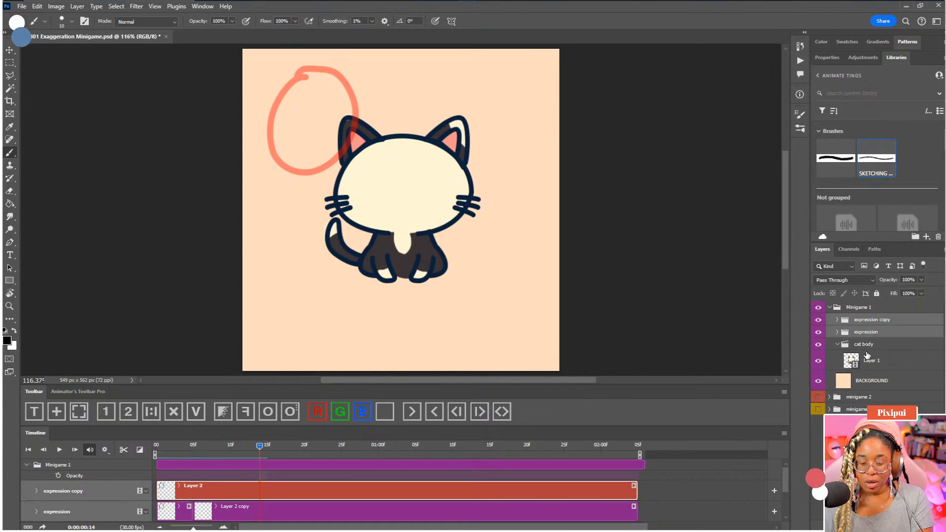
key("Delete")
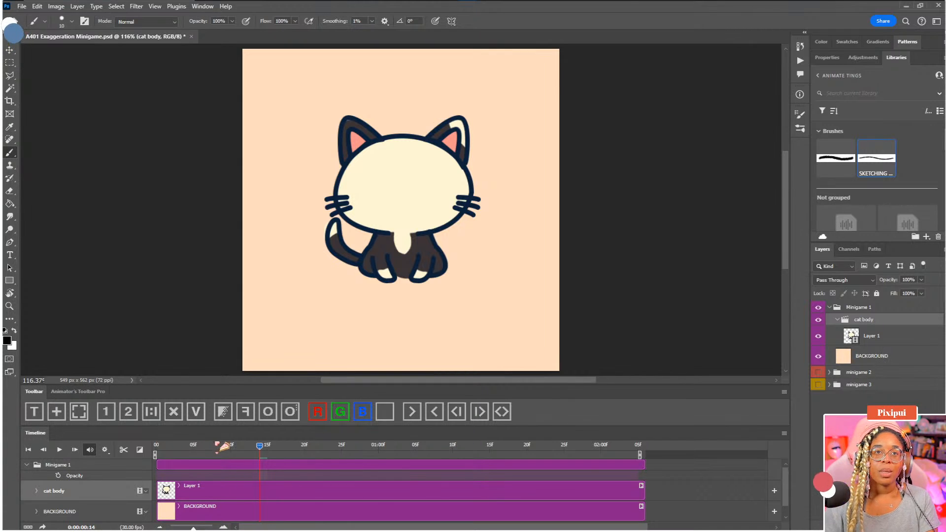
Step: At the start of the timeline, add a new video group above cat body and name it expression
left_click_drag(213, 446, 142, 449)
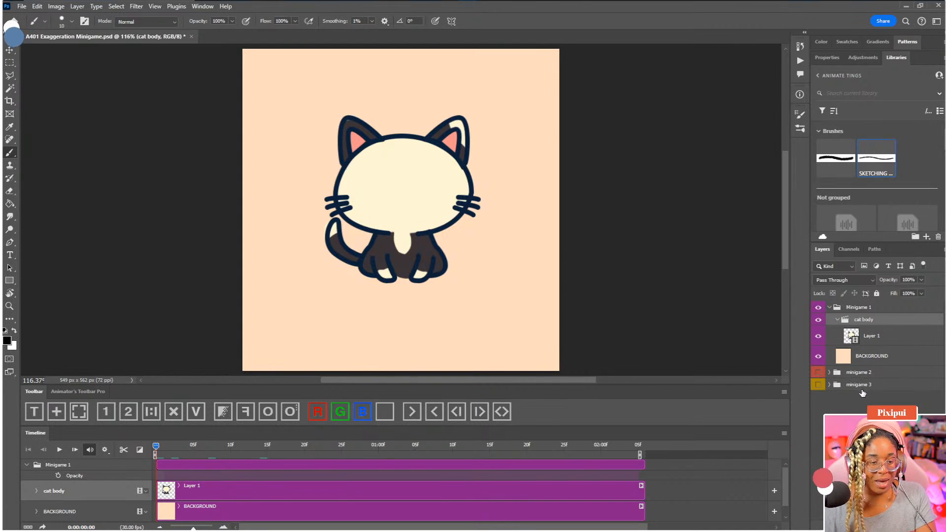
left_click(860, 426)
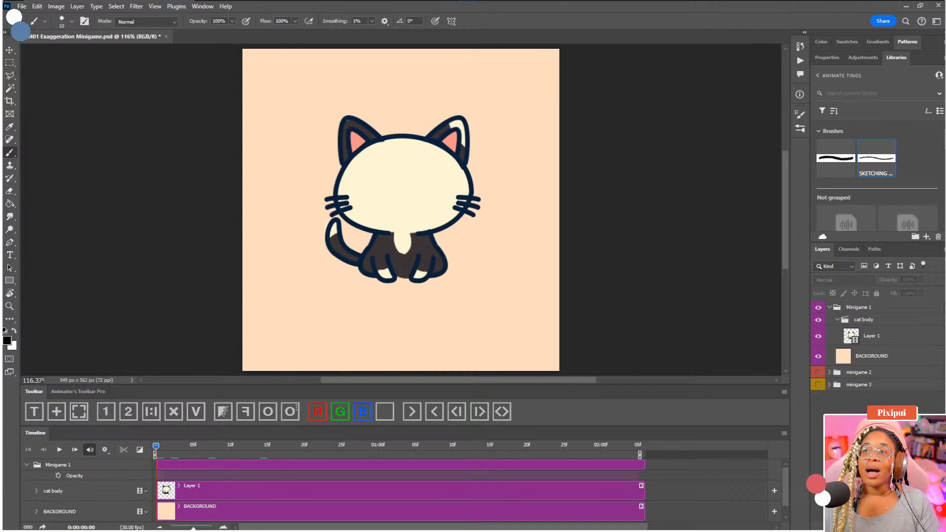
left_click(863, 321)
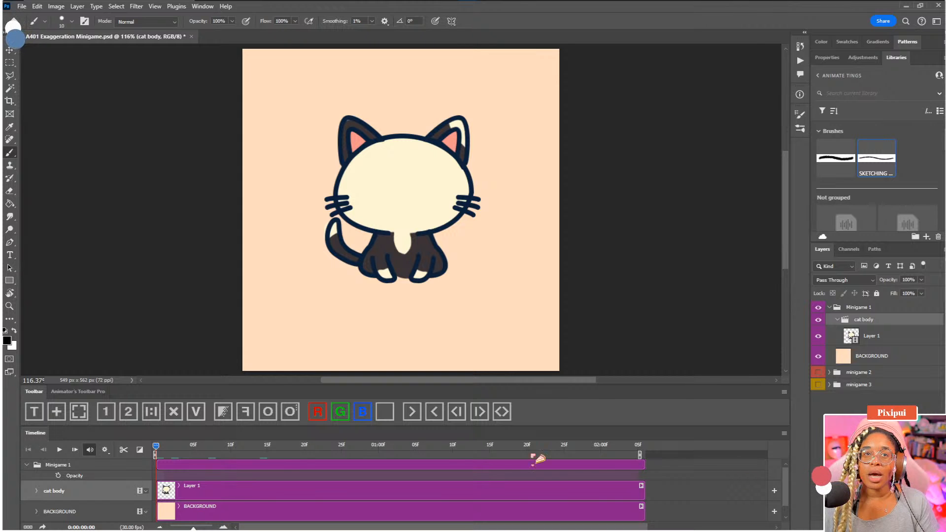
left_click(196, 412)
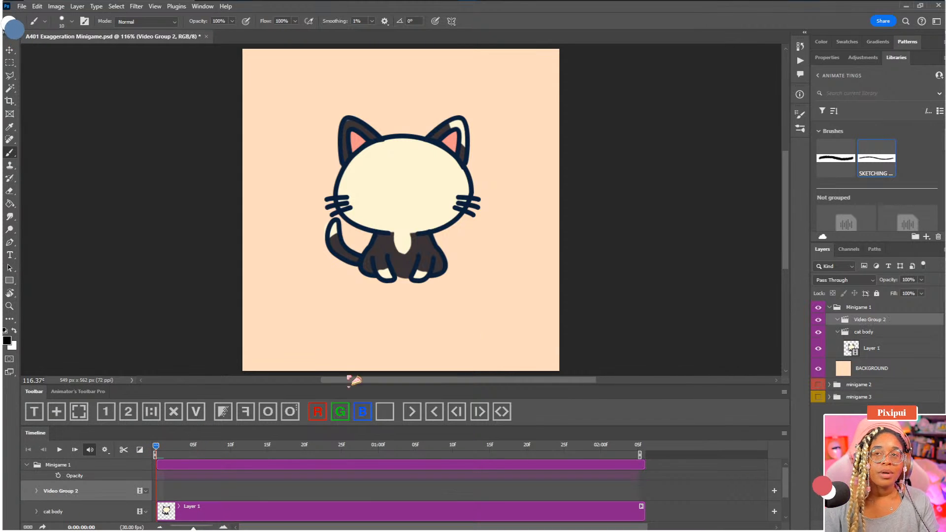
double_click(877, 320)
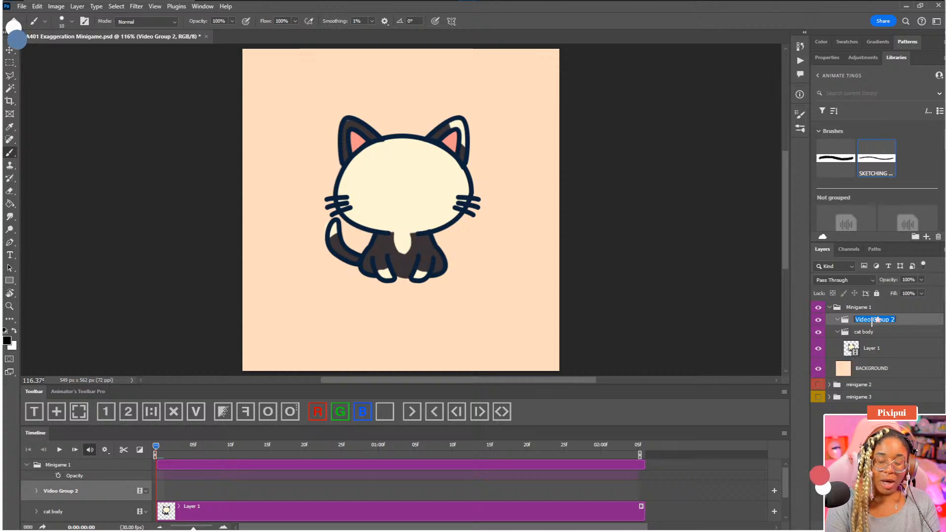
type("expression")
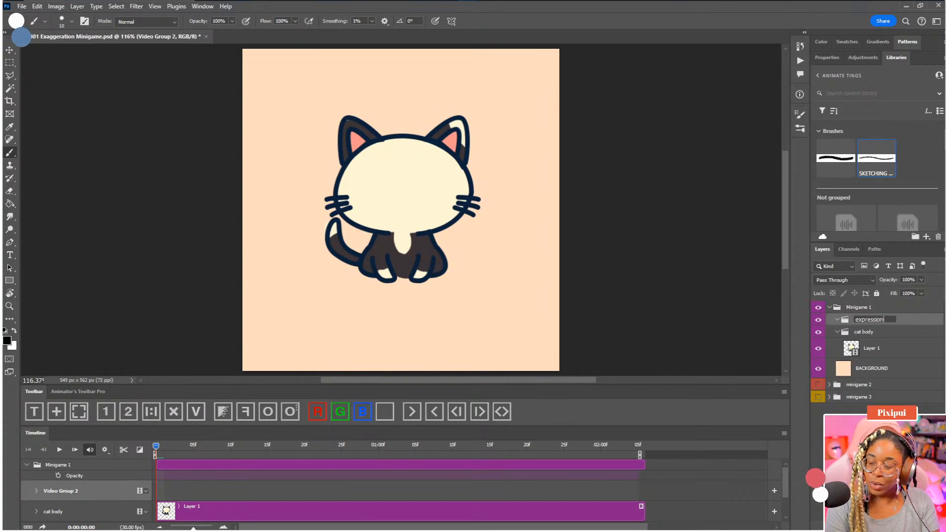
key("Return")
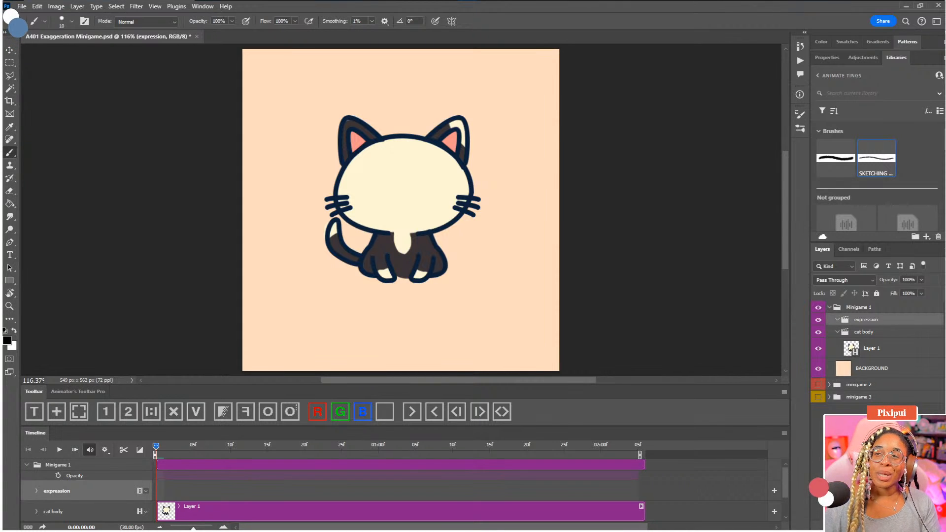
Step: Add a new layer to the expression group and trim its clip at 2:06 to match the cat body clip, deleting the excess
key("ctrl+shift+alt+n")
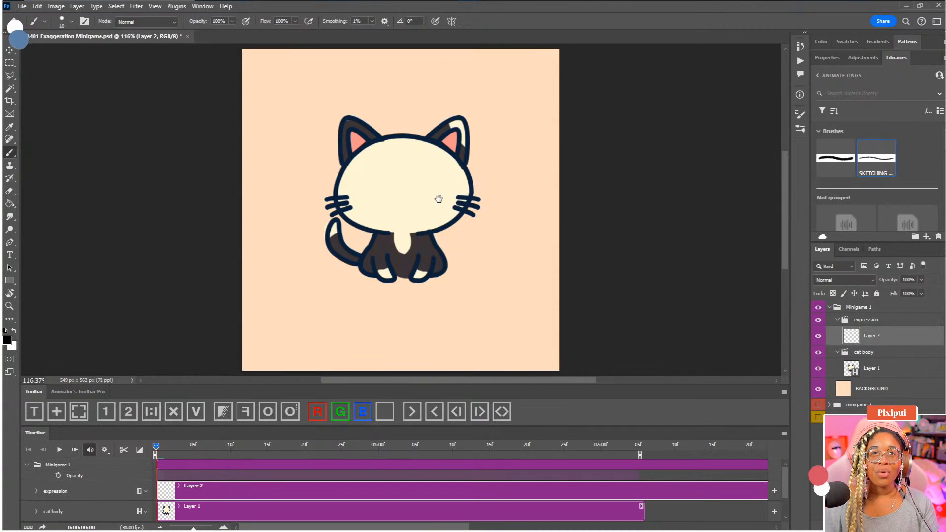
left_click_drag(437, 201, 443, 232)
left_click(634, 446)
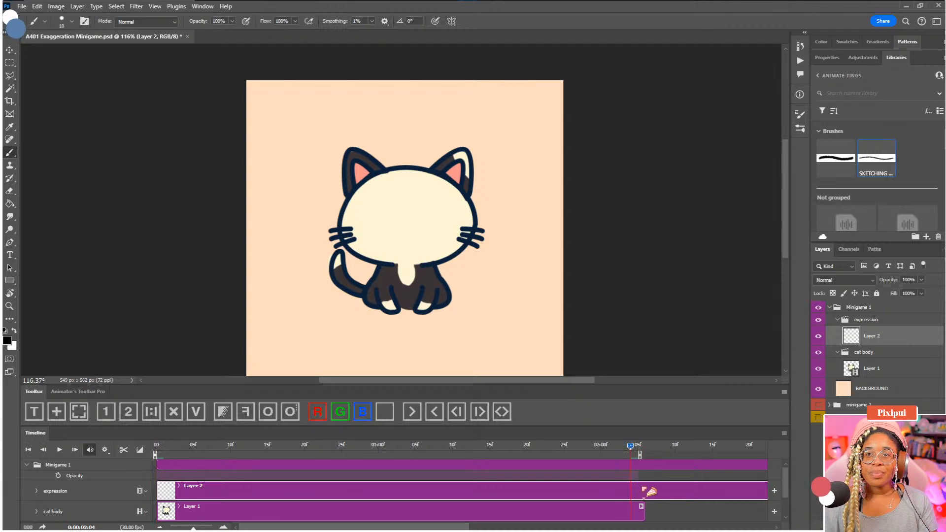
left_click(639, 446)
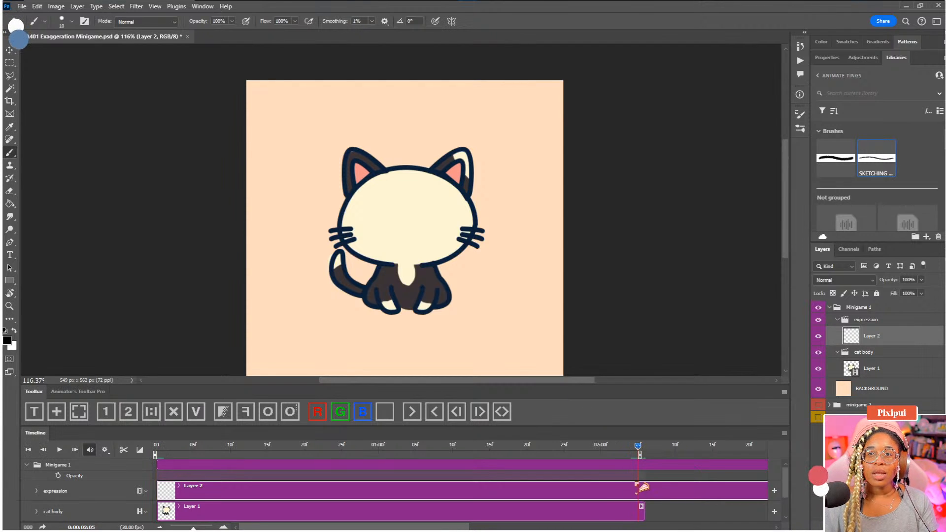
left_click(644, 449)
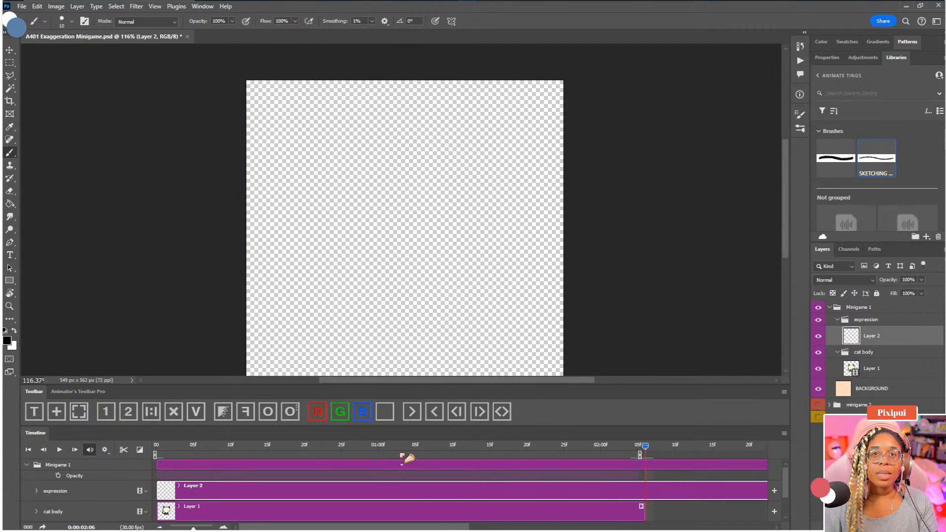
left_click(124, 450)
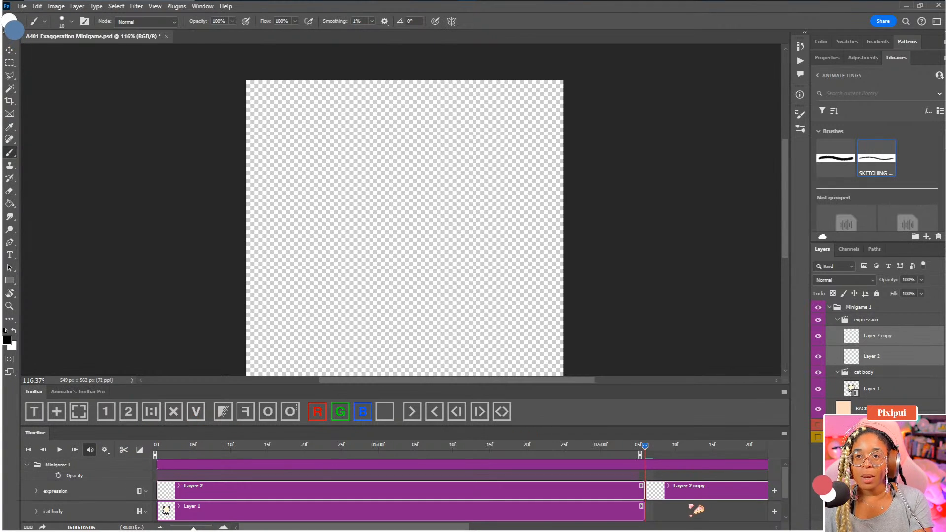
left_click(692, 511)
left_click(690, 496)
key("Delete")
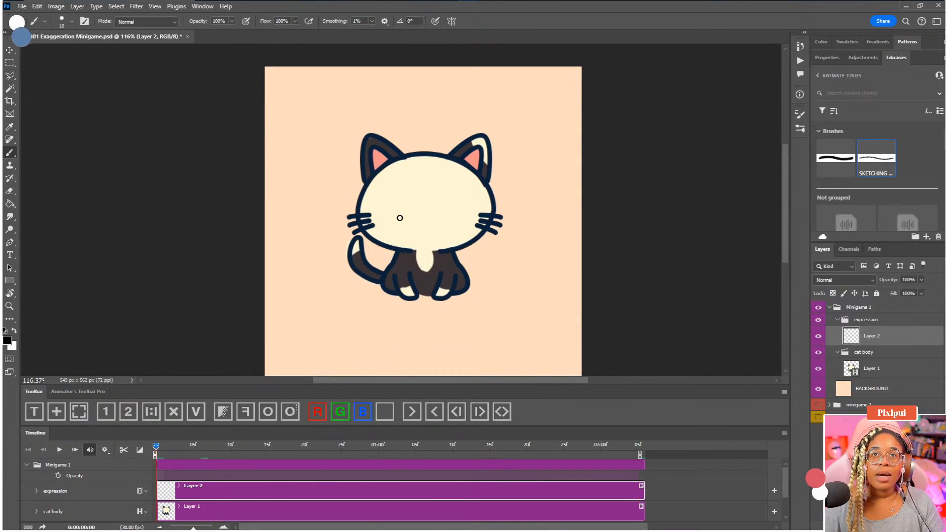
Step: Draw two black dot eyes on the cat's face on Layer 2, and a small nose and W-shaped mouth with a 7 px brush
left_click_drag(467, 209, 451, 221)
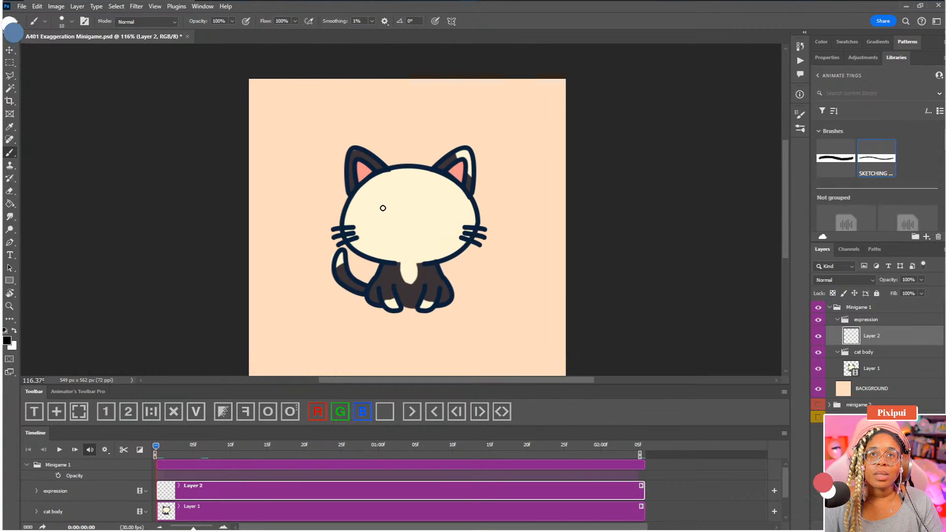
left_click(380, 213)
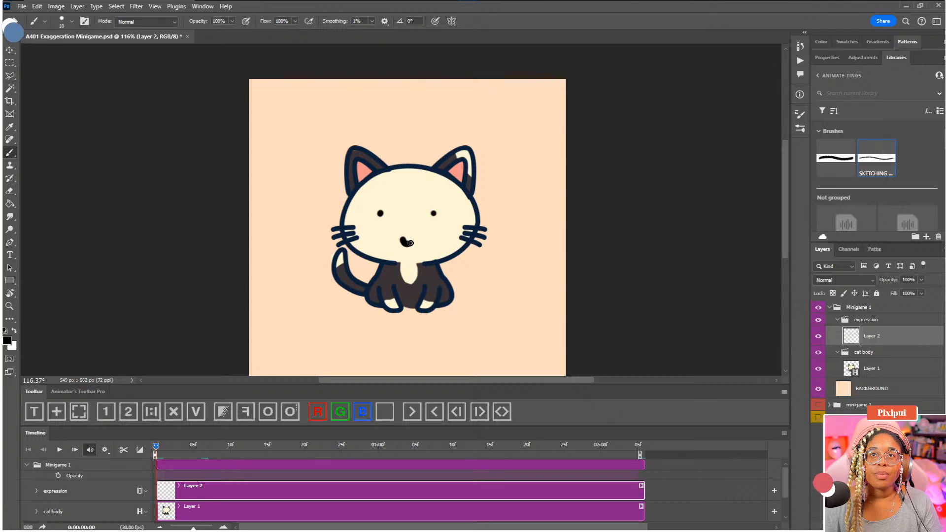
right_click(440, 240)
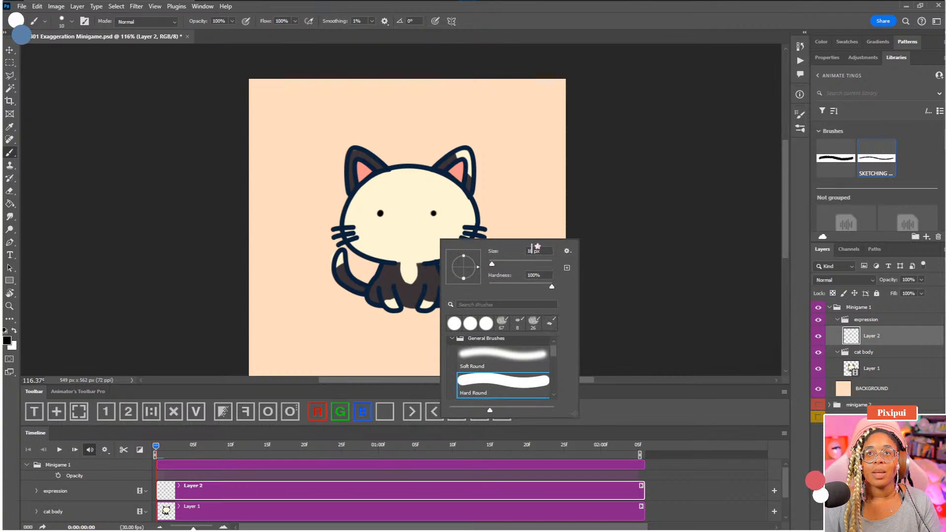
left_click_drag(534, 250, 491, 251)
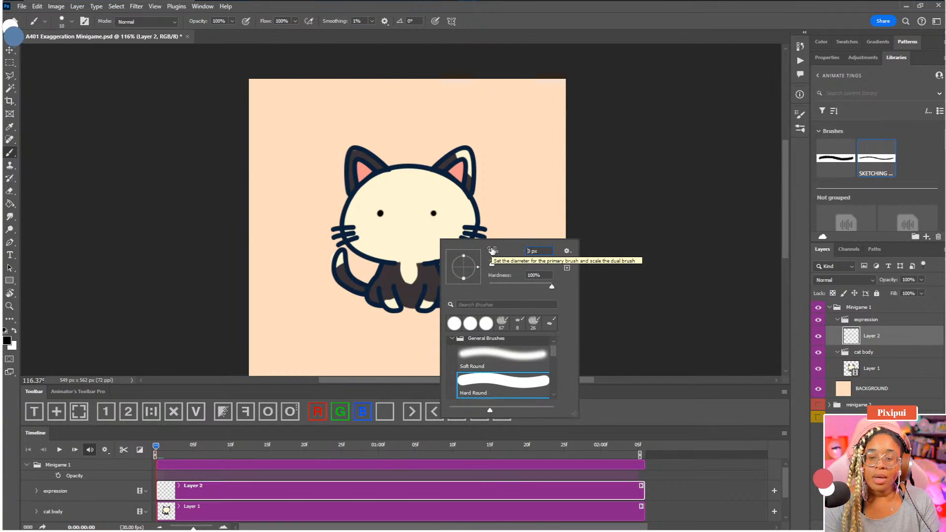
key("BackSpace")
type("7")
key("Return")
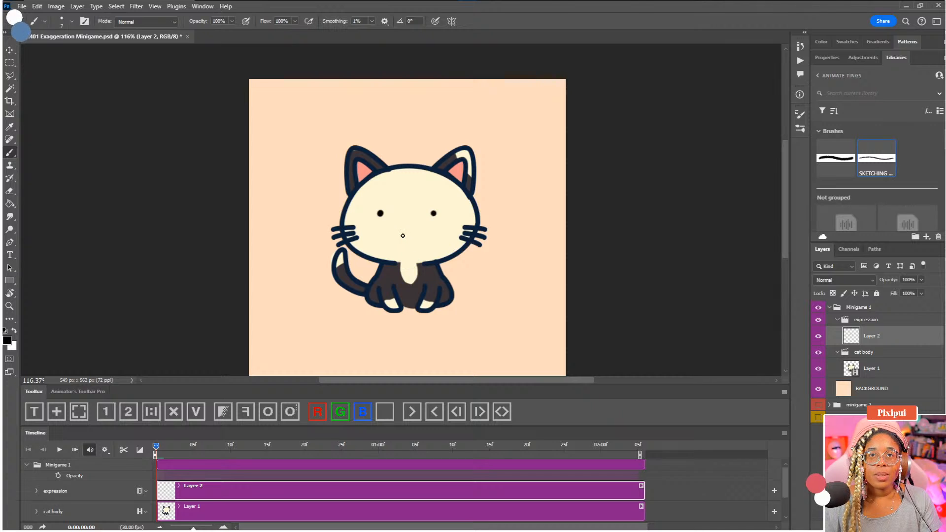
left_click_drag(401, 232, 410, 232)
key("ctrl+z")
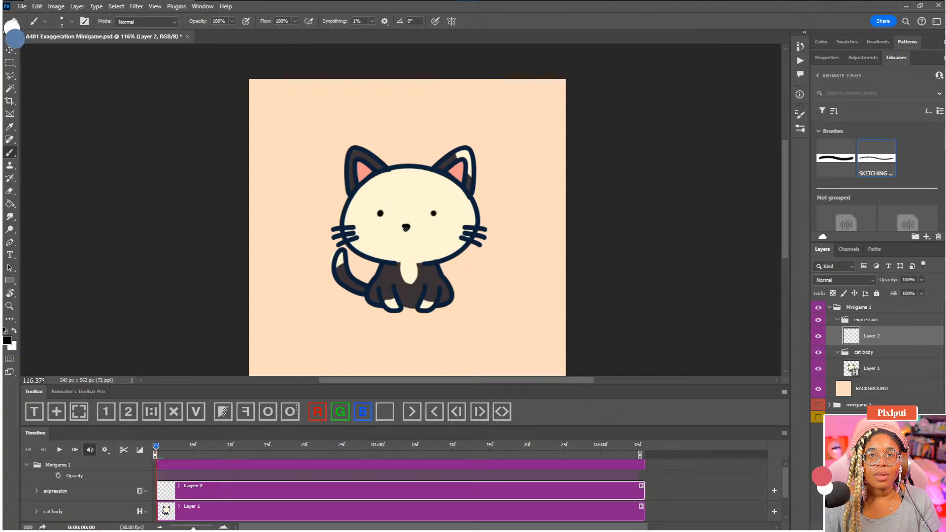
left_click_drag(404, 243, 416, 246)
key("ctrl+z")
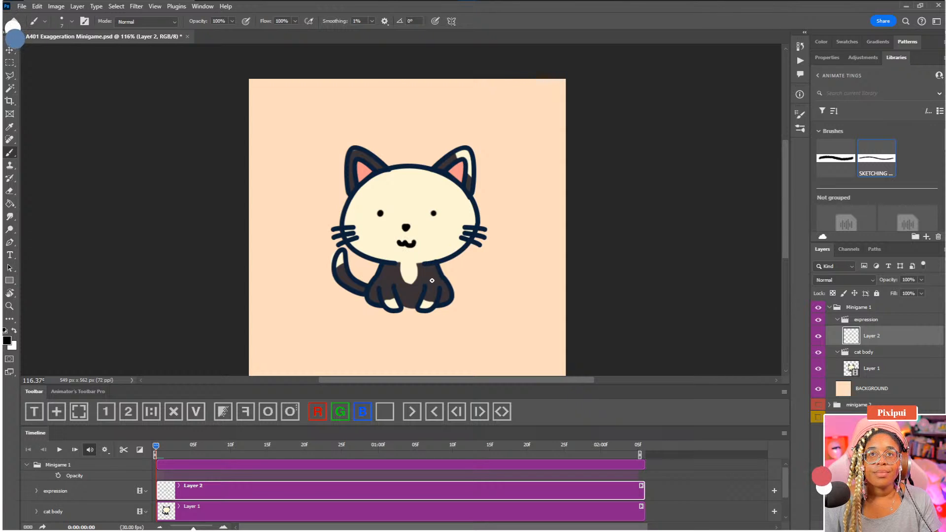
Step: Undo the enlarged nose and mouth strokes and redraw a small W-shaped mouth under the nose dot
key("ctrl+z")
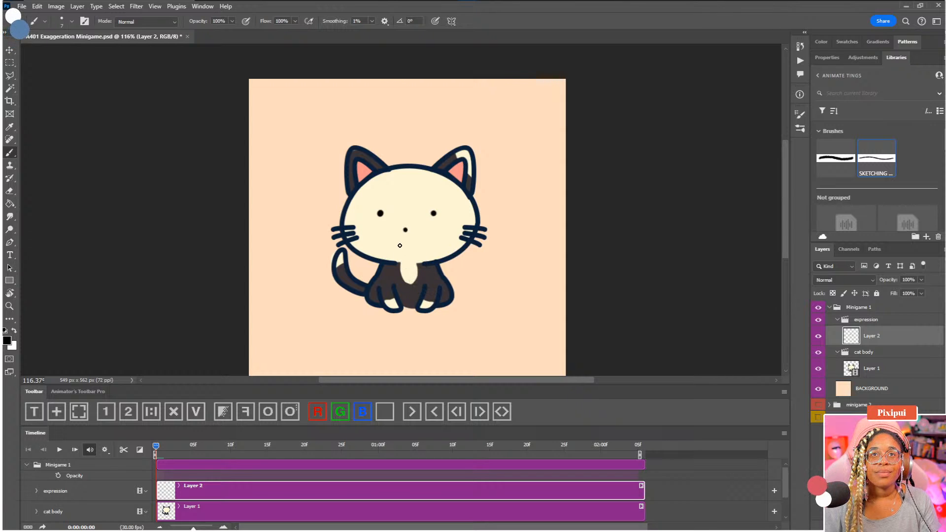
left_click_drag(404, 246, 415, 238)
key("ctrl+z")
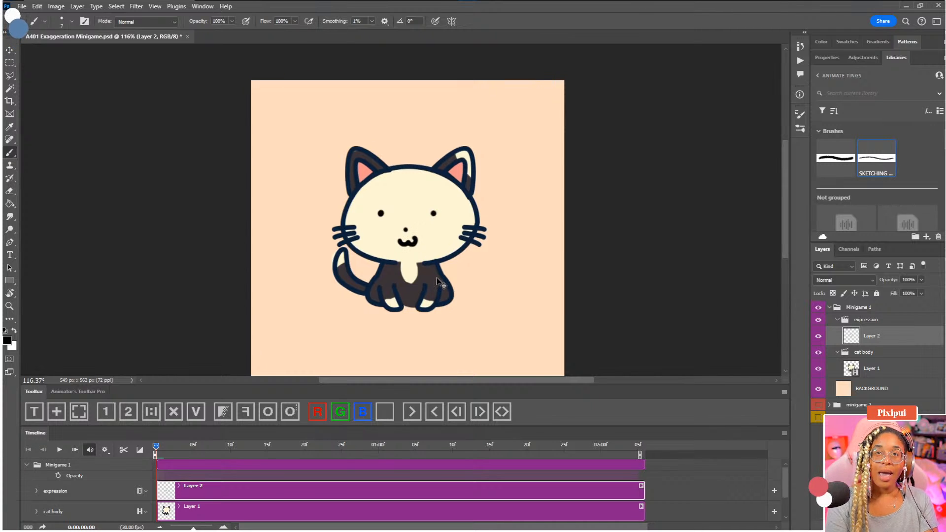
Step: Preview the animation as the phone enters, and split the expression clip at 0:24 and again at 1:01
key("ctrl+1")
key("space")
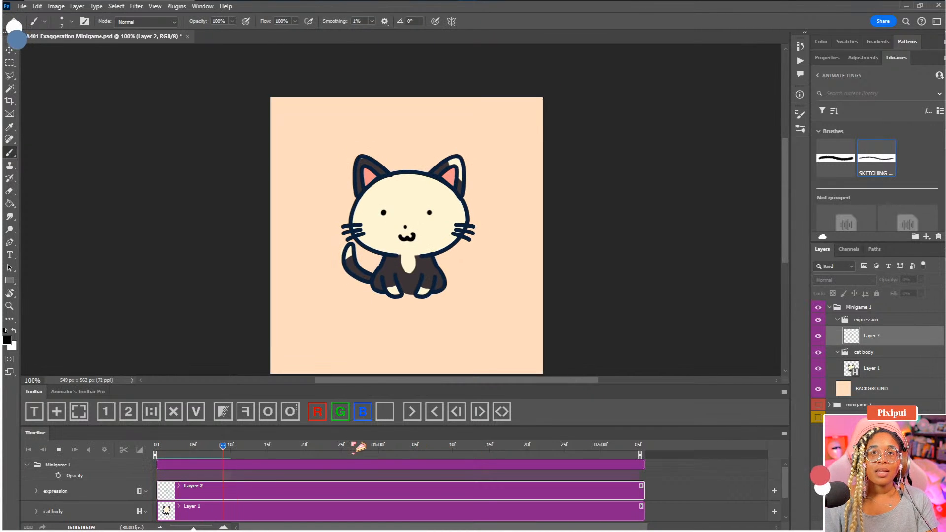
key("space")
left_click_drag(286, 452, 337, 454)
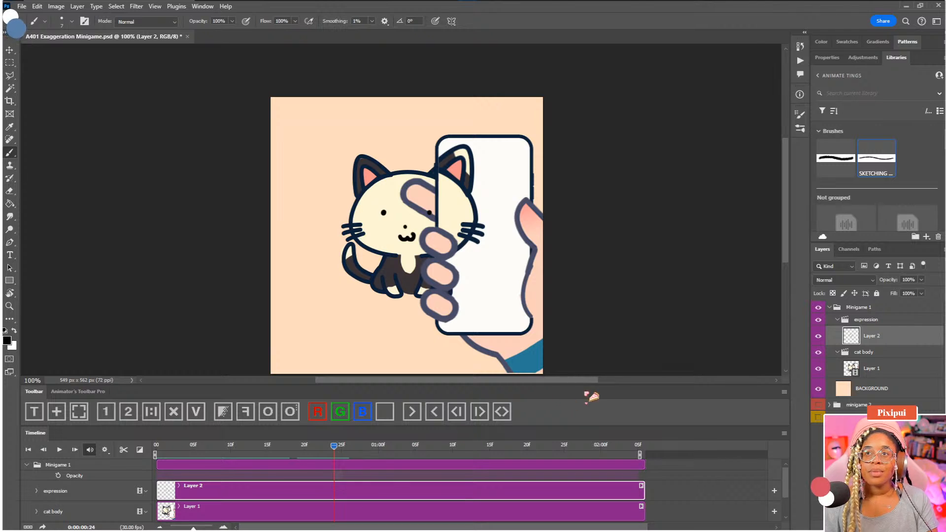
left_click(123, 449)
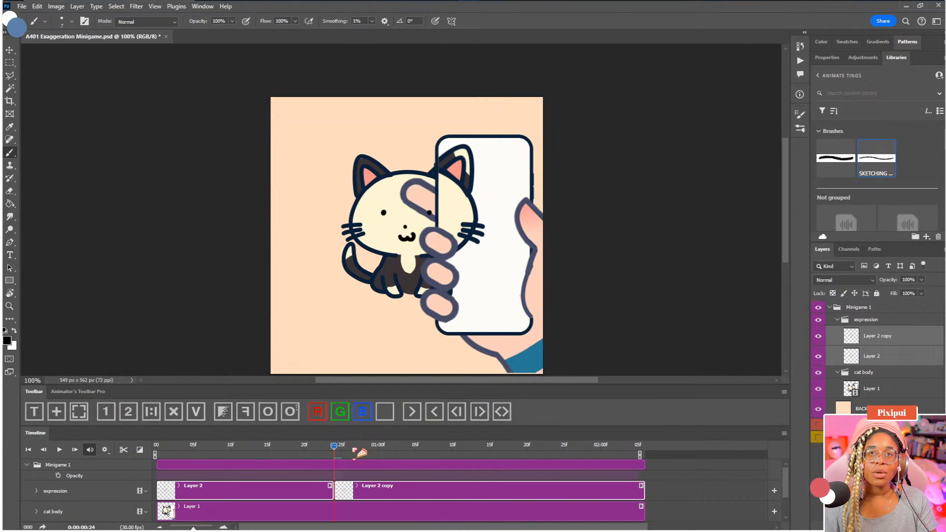
mouse_move(357, 448)
left_mouse_down()
mouse_move(386, 448)
mouse_move(364, 448)
left_mouse_up()
left_click(385, 493)
left_click(124, 450)
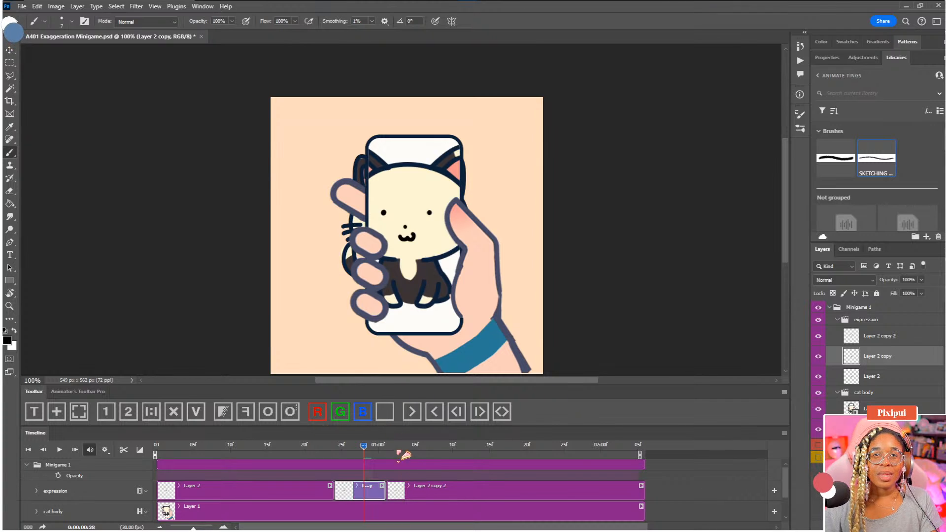
Step: Clear the face drawing from the Layer 2 copy 2 clip, starting at 1:01
left_click(393, 447)
left_click(413, 493)
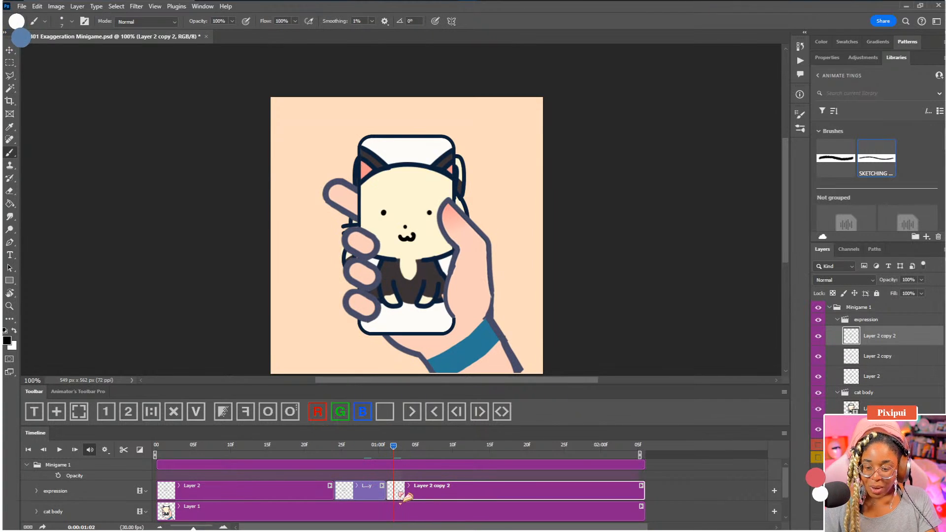
key("Left")
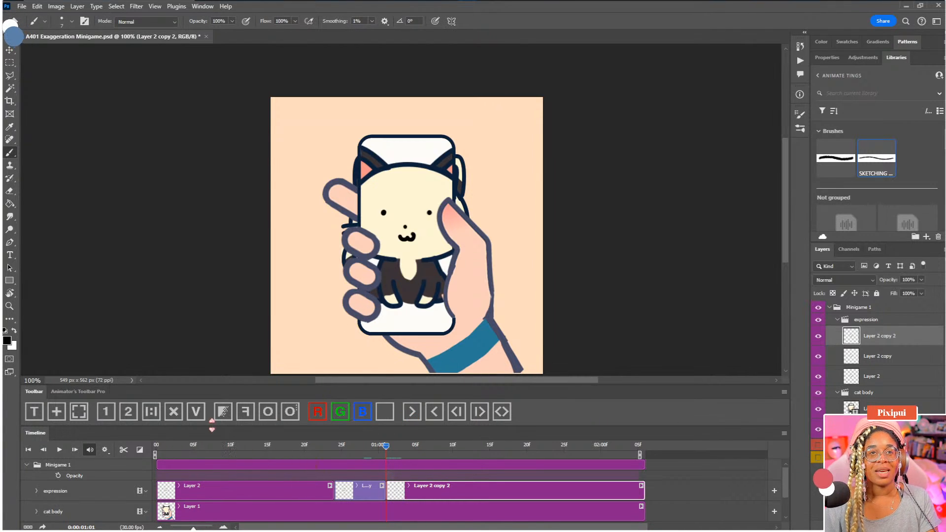
left_click(220, 413)
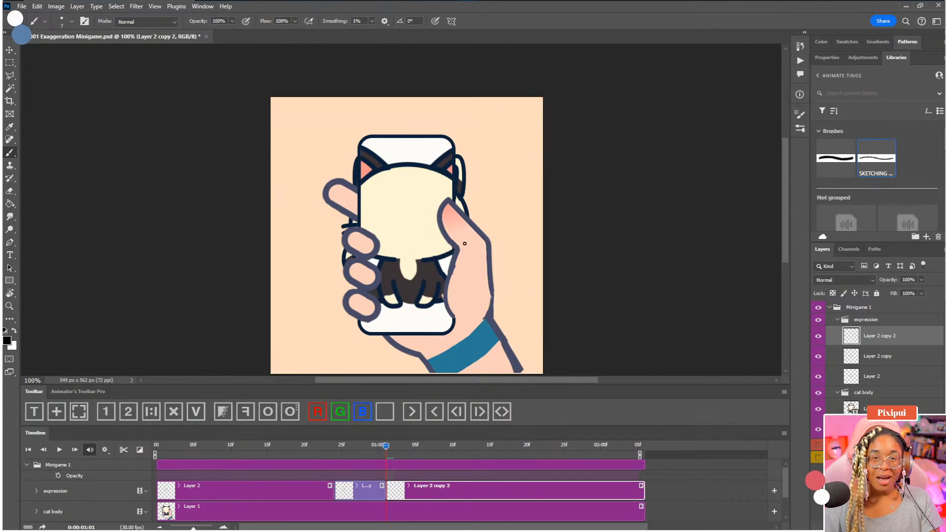
Step: Using onion skins as a guide, draw thick angled brows and large glaring eye outlines on Layer 2 copy 2
left_click(367, 494)
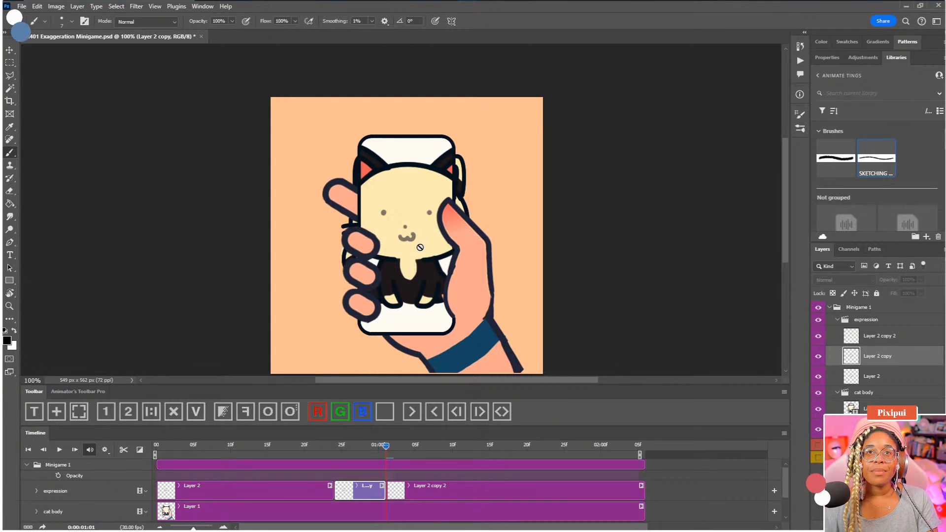
left_click(429, 497)
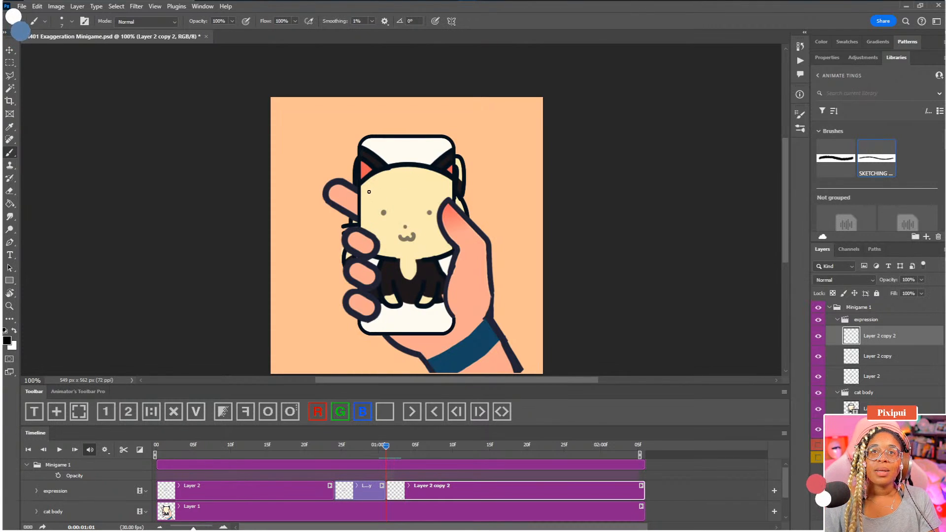
mouse_move(365, 182)
left_mouse_down()
mouse_move(395, 201)
mouse_move(361, 178)
mouse_move(395, 205)
mouse_move(367, 186)
mouse_move(423, 203)
mouse_move(451, 187)
left_mouse_up()
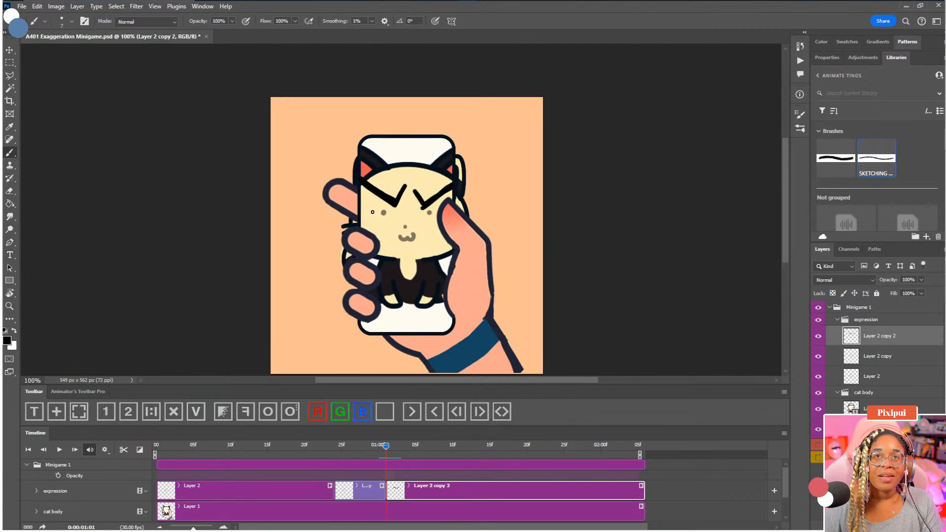
mouse_move(374, 206)
left_mouse_down()
mouse_move(397, 217)
mouse_move(362, 206)
mouse_move(390, 235)
mouse_move(364, 224)
left_mouse_up()
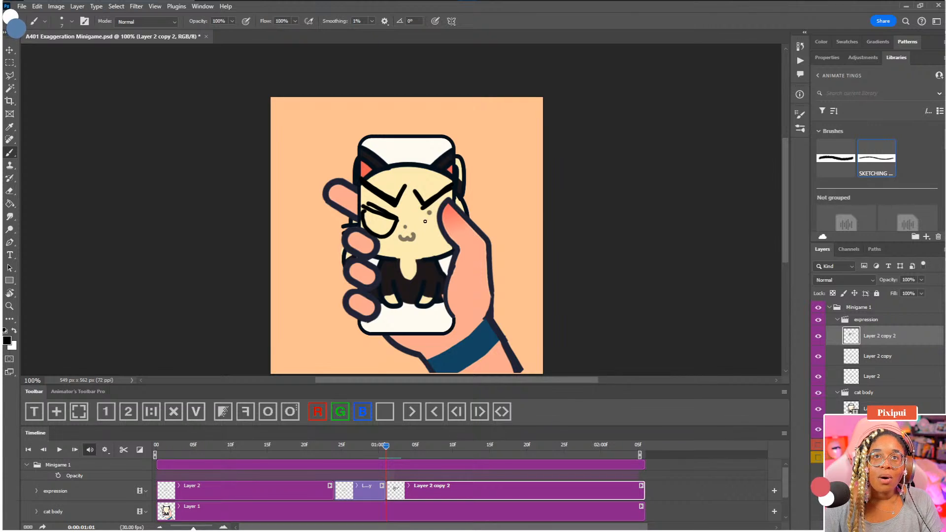
mouse_move(424, 216)
left_mouse_down()
mouse_move(435, 215)
mouse_move(435, 240)
left_mouse_up()
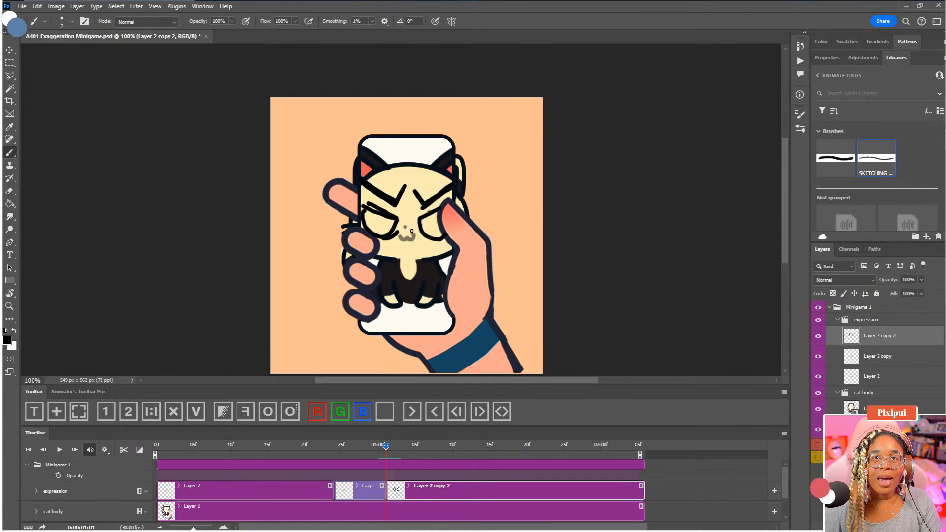
key("alt+shift+o")
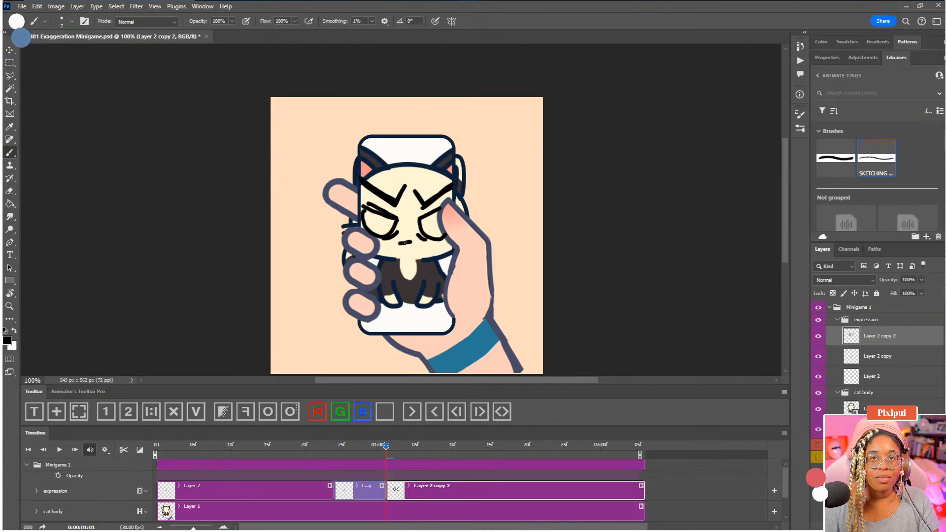
Step: Draw a downturned mouth with chin marks and black pupils in both eyes on Layer 2 copy 2
mouse_move(400, 247)
left_mouse_down()
mouse_move(393, 254)
mouse_move(409, 245)
mouse_move(428, 256)
mouse_move(412, 261)
left_mouse_up()
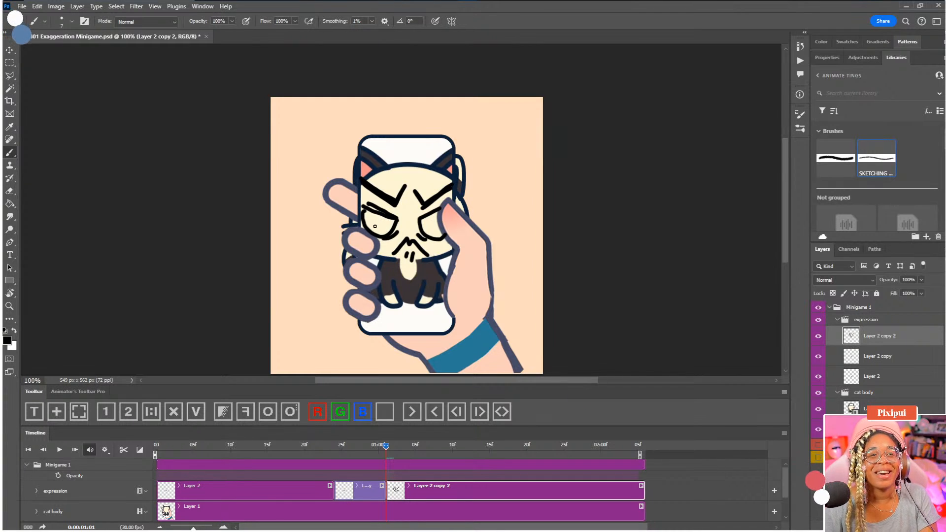
left_click_drag(373, 217, 386, 225)
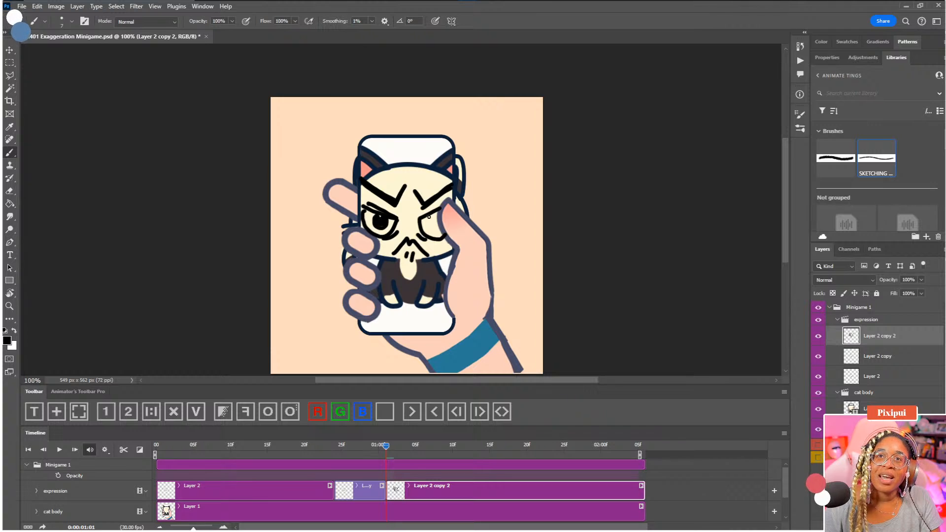
mouse_move(426, 220)
left_mouse_down()
mouse_move(437, 226)
mouse_move(432, 222)
left_mouse_up()
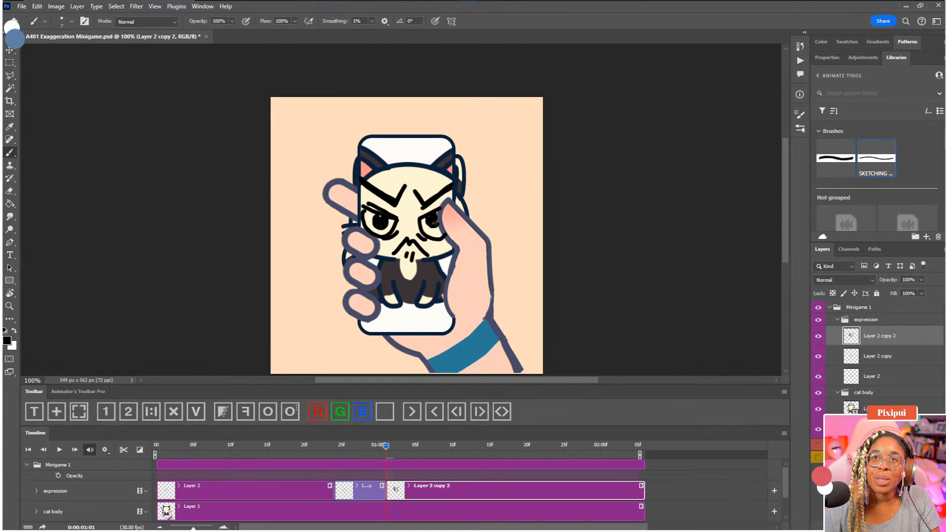
left_click_drag(385, 180, 400, 179)
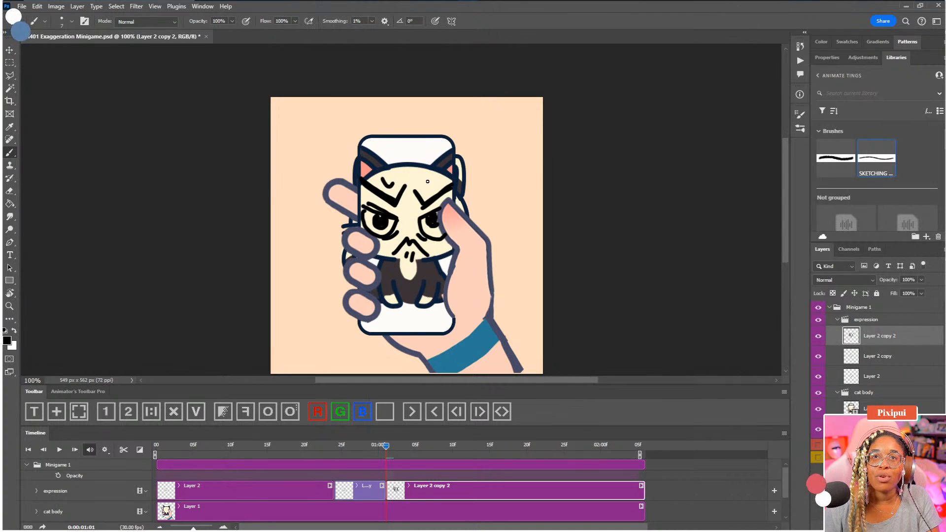
key("ctrl+z")
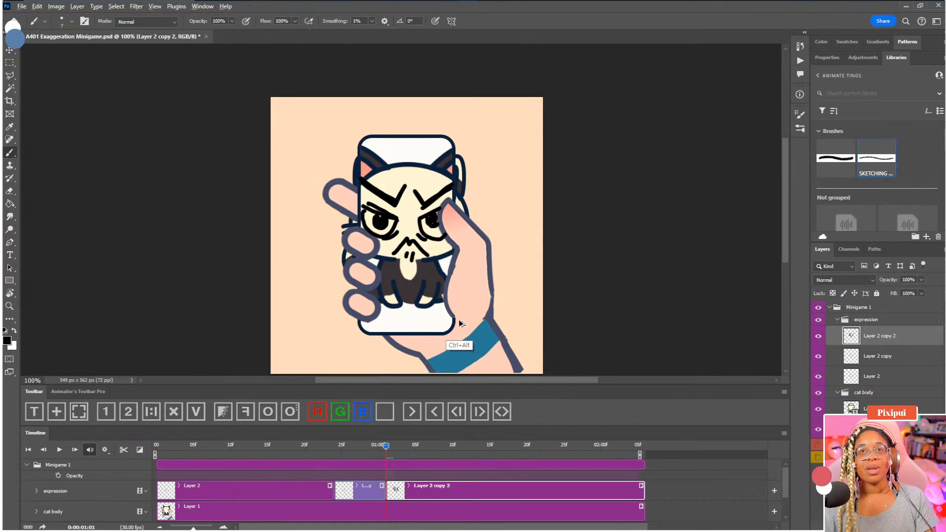
key("ctrl+z")
key("ctrl+shift+z")
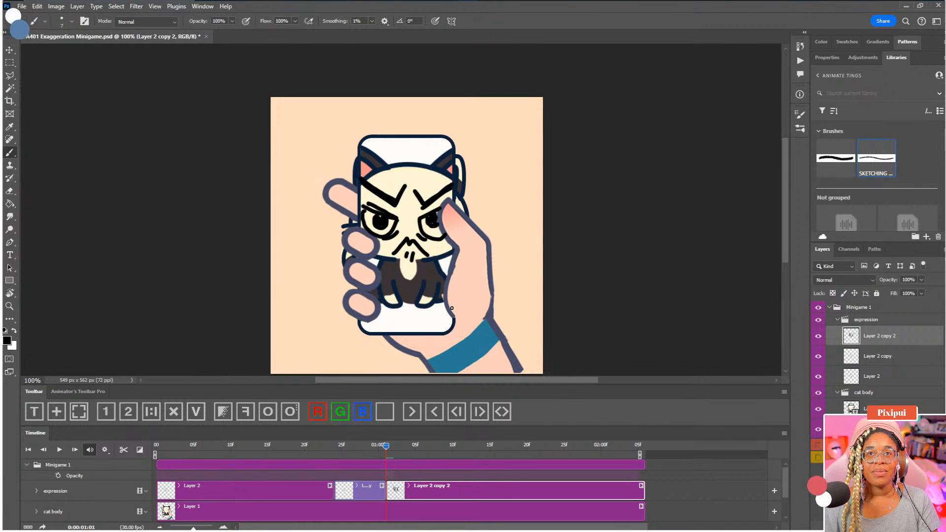
Step: Split the angry face clip at 1:03 and erase both pupils on Layer 2 copy 3 with a 15 px eraser
left_click_drag(390, 445, 403, 446)
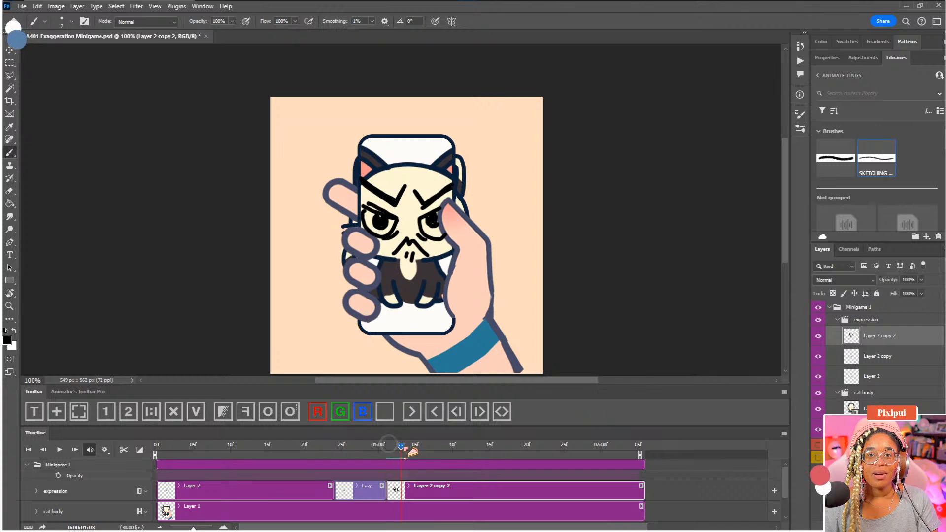
left_click(123, 449)
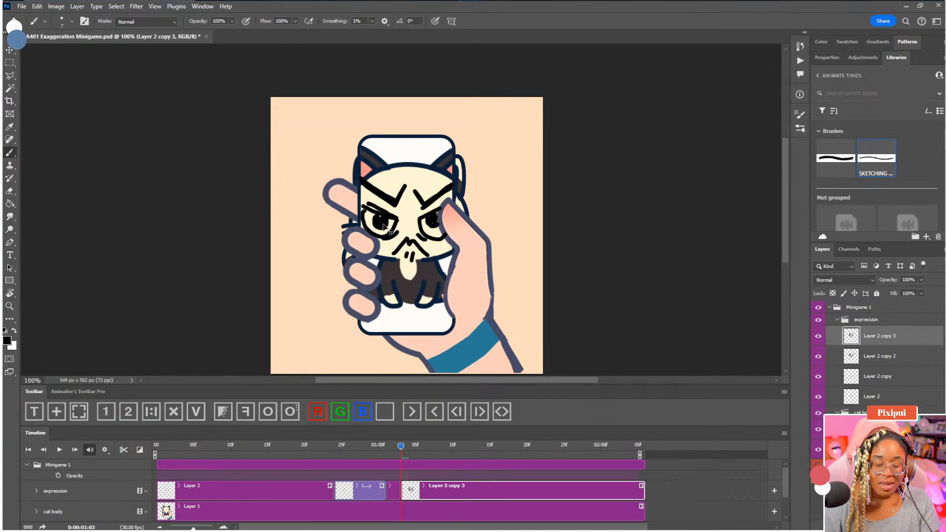
key("ctrl+plus")
key("e")
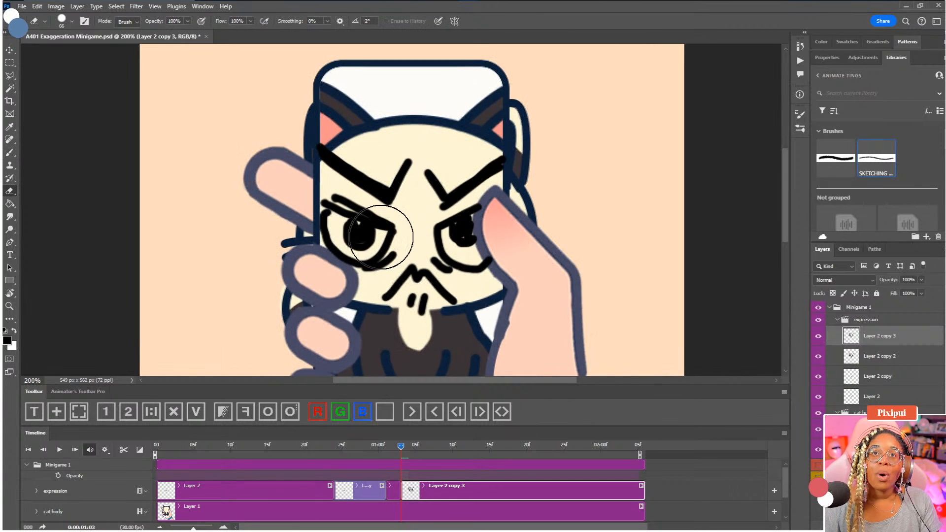
key("bracketleft")
key("bracketleft")
key("bracketleft")
key("bracketleft")
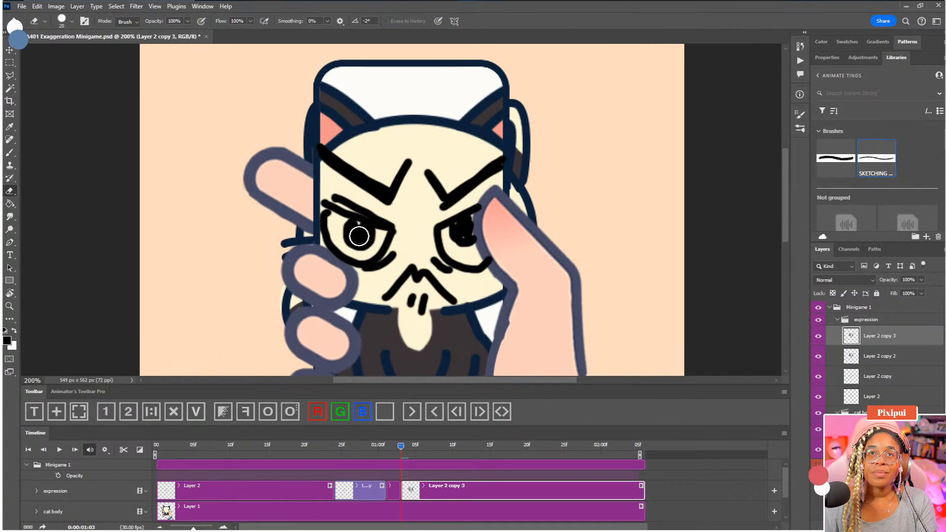
mouse_move(347, 232)
left_mouse_down()
mouse_move(356, 240)
mouse_move(349, 229)
mouse_move(357, 232)
mouse_move(355, 246)
mouse_move(369, 242)
mouse_move(363, 231)
left_mouse_up()
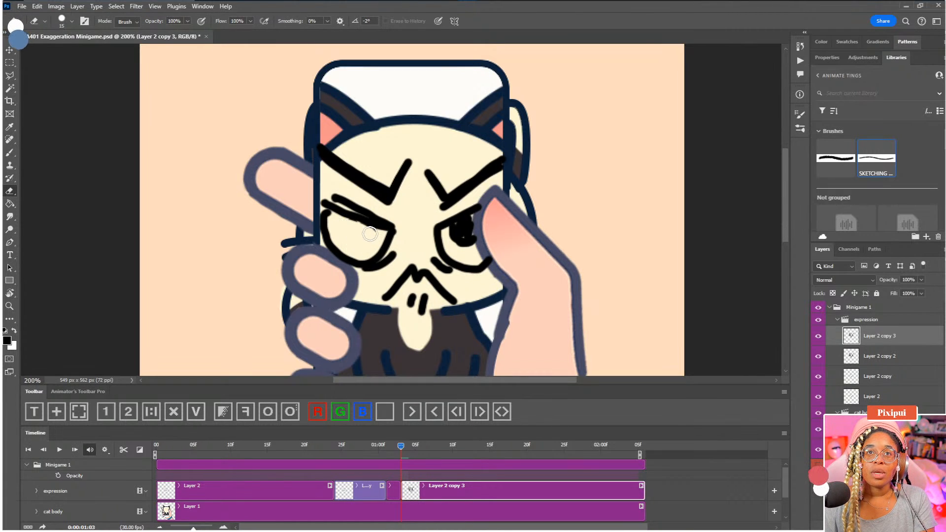
mouse_move(468, 242)
left_mouse_down()
mouse_move(459, 238)
mouse_move(474, 229)
mouse_move(456, 235)
mouse_move(470, 237)
mouse_move(464, 261)
left_mouse_up()
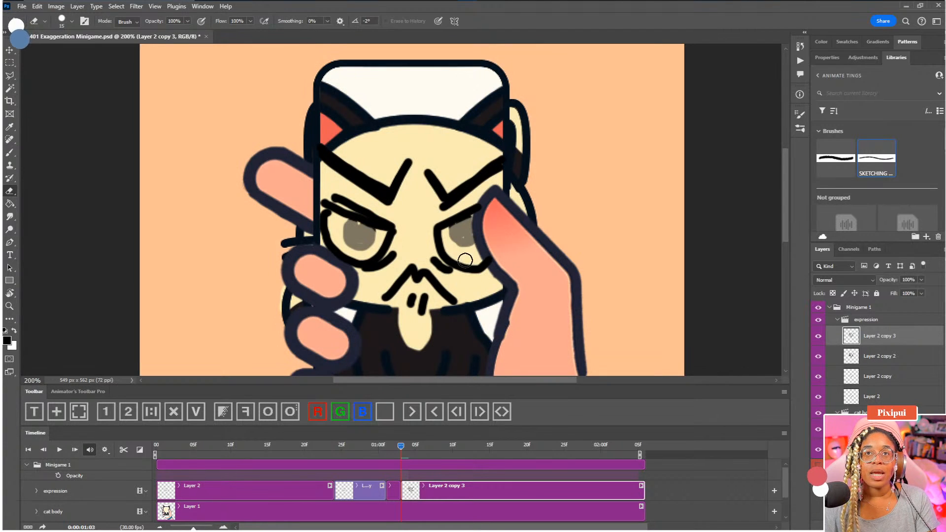
Step: Redraw and fill both black pupils on Layer 2 copy 3 with the brush, following the onion-skinned previous frame
key("b")
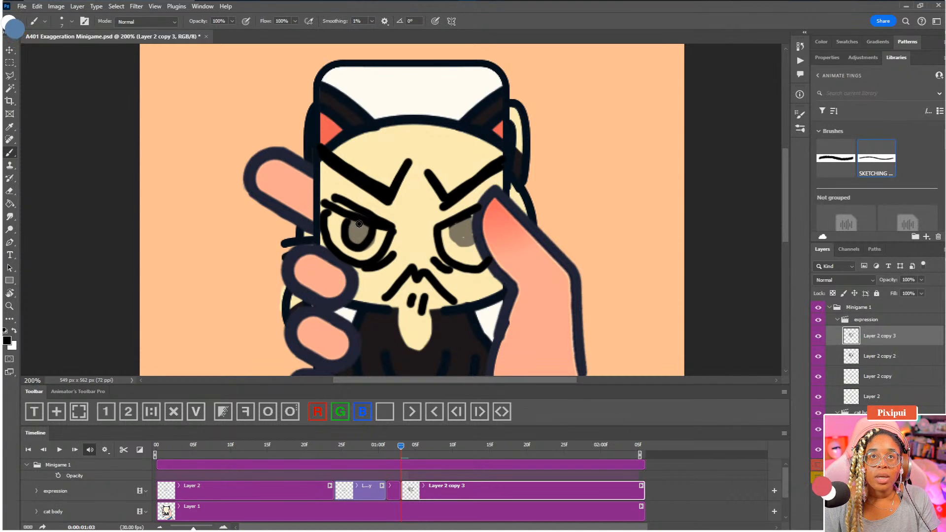
left_click_drag(353, 228, 356, 241)
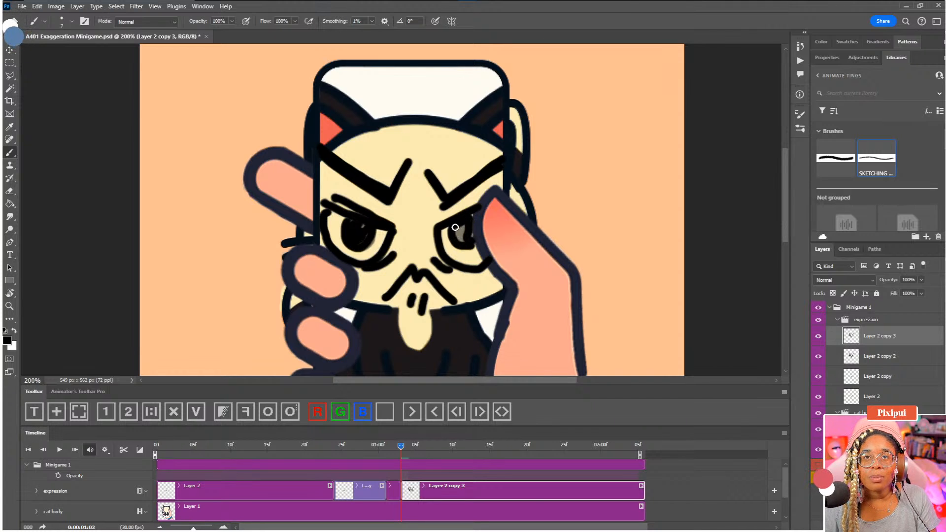
key("ctrl+z")
mouse_move(465, 238)
left_mouse_down()
mouse_move(455, 257)
mouse_move(464, 257)
mouse_move(462, 230)
left_mouse_up()
key("ctrl+z")
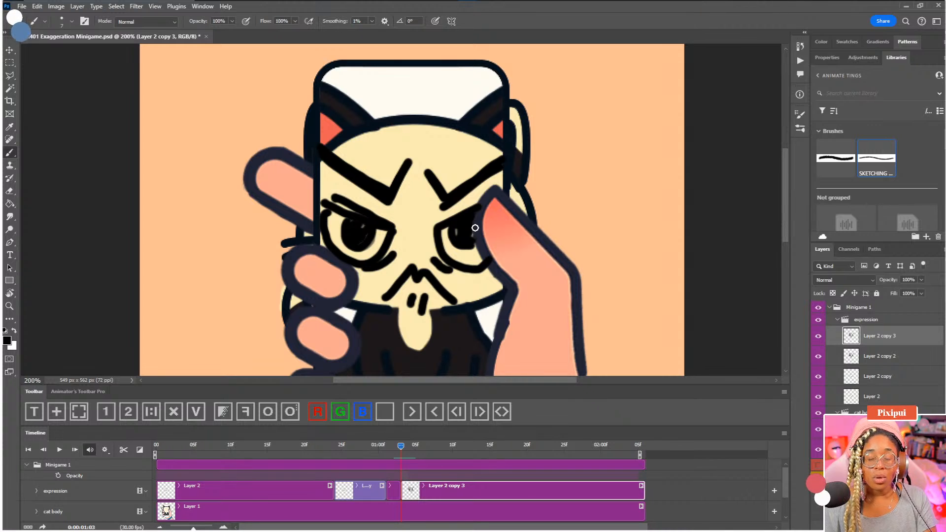
key("ctrl+0")
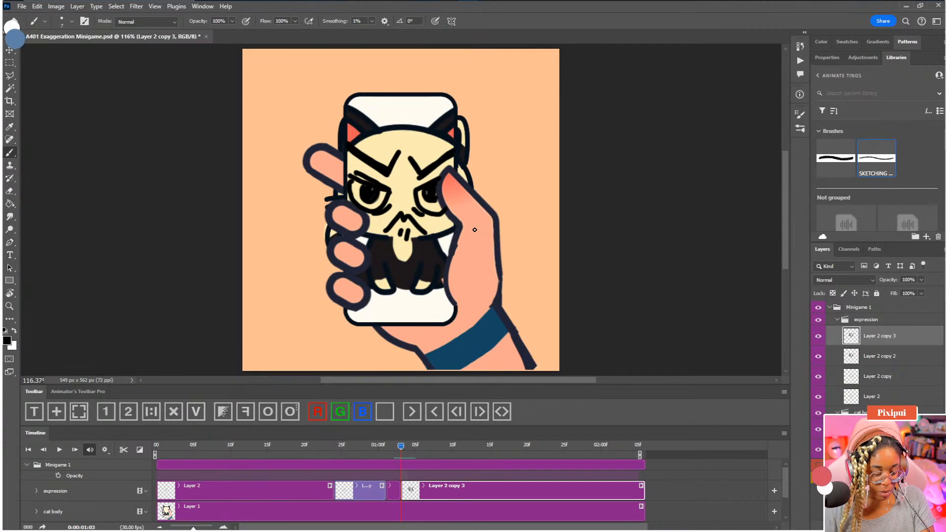
key("space")
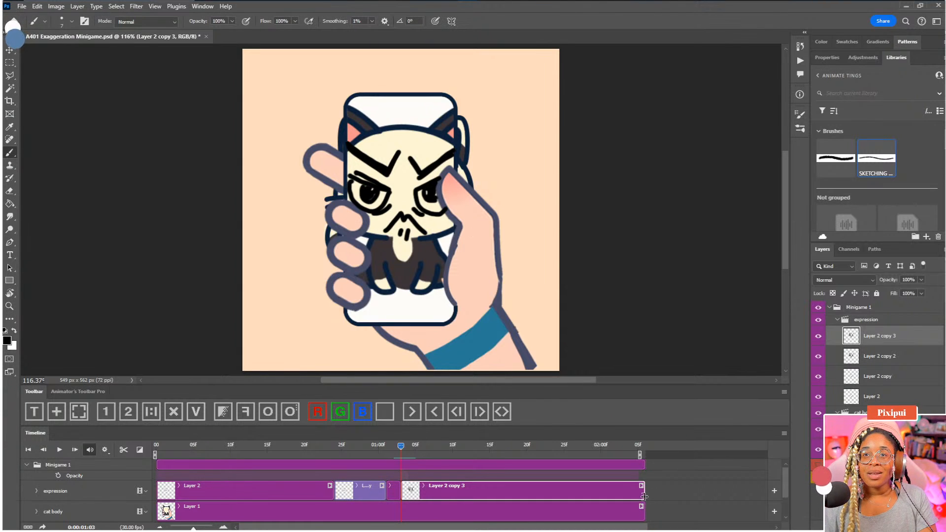
Step: Trim the Layer 2 copy 3 clip to two frames and mark the Layer 2 copy 2 clip red
left_click_drag(642, 493, 412, 496)
left_click(394, 491)
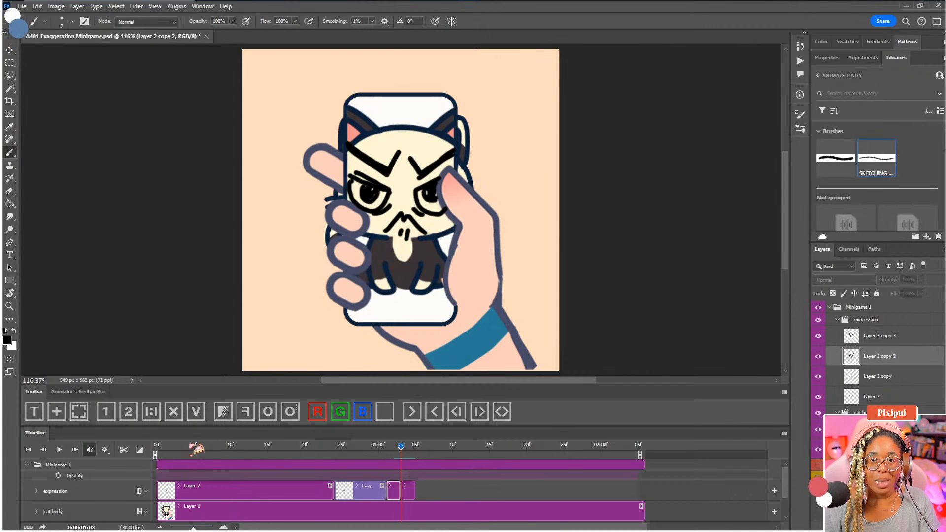
left_click(318, 412)
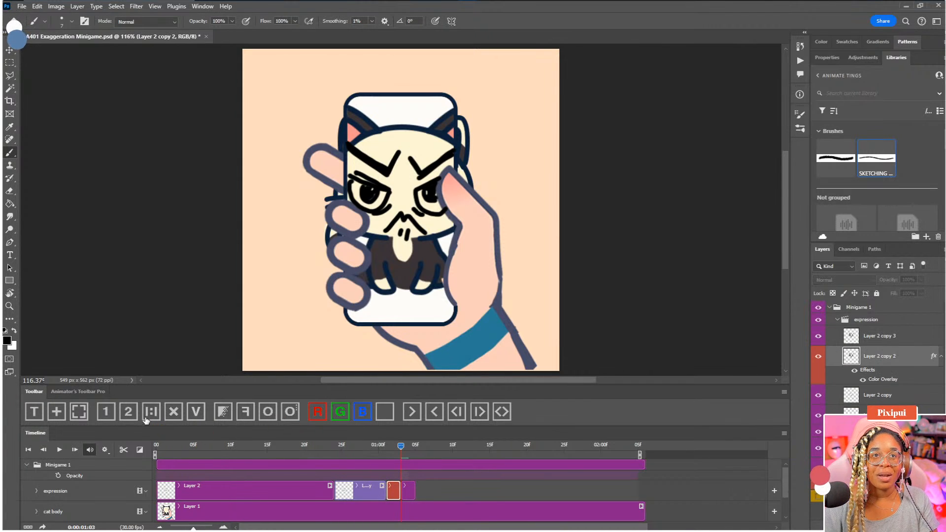
mouse_move(413, 493)
left_mouse_down()
mouse_move(442, 489)
mouse_move(418, 492)
left_mouse_up()
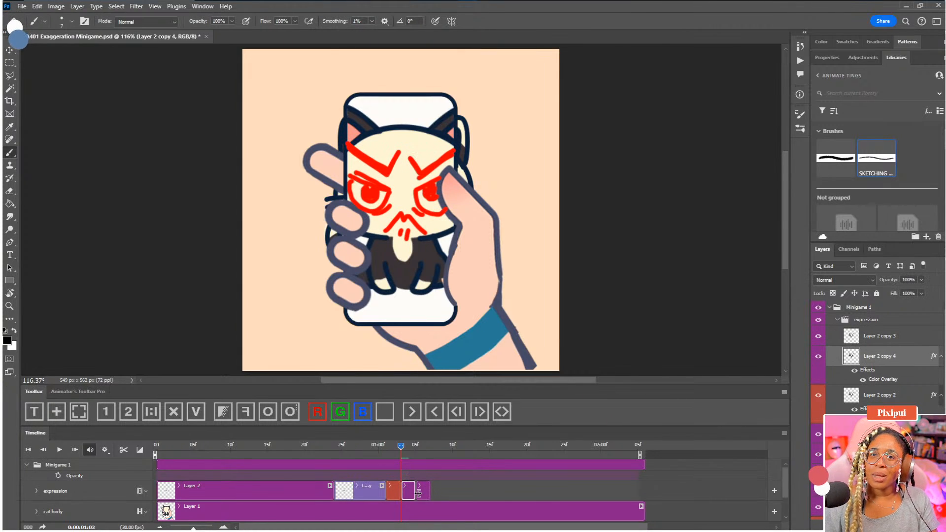
left_click_drag(401, 446, 394, 446)
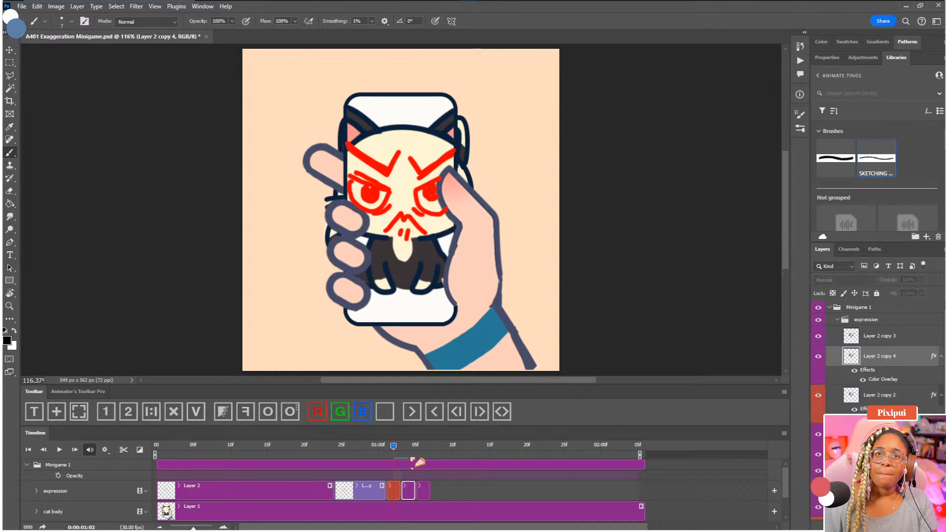
left_click(408, 446)
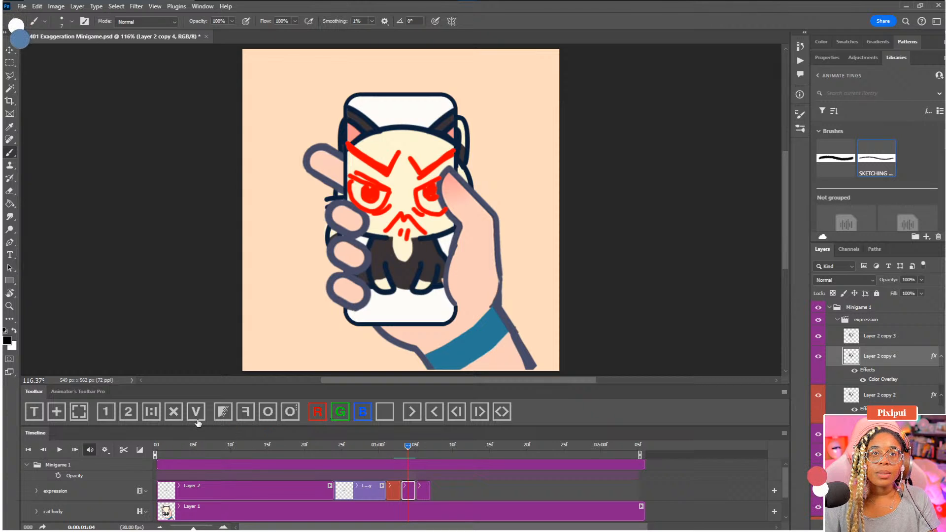
left_click(174, 412)
Step: Mark the Layer 2 copy 3 clip blue, keeping it distinct from the red Layer 2 copy 2 clip
left_click(396, 452)
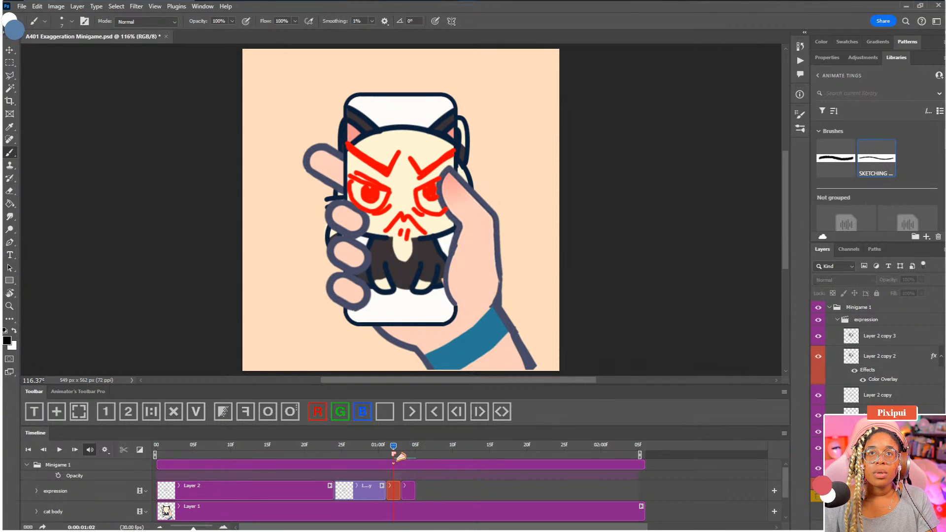
left_click_drag(394, 453, 386, 449)
left_click(390, 487)
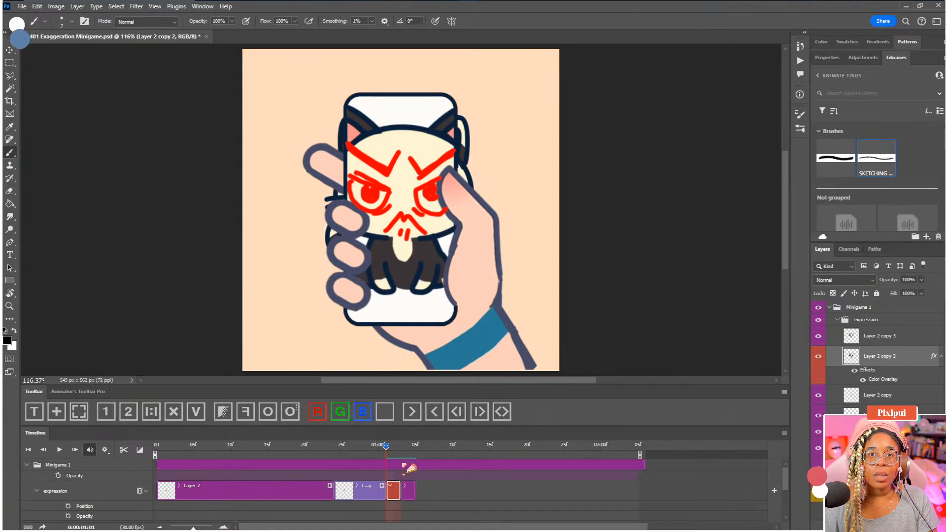
left_click(410, 490)
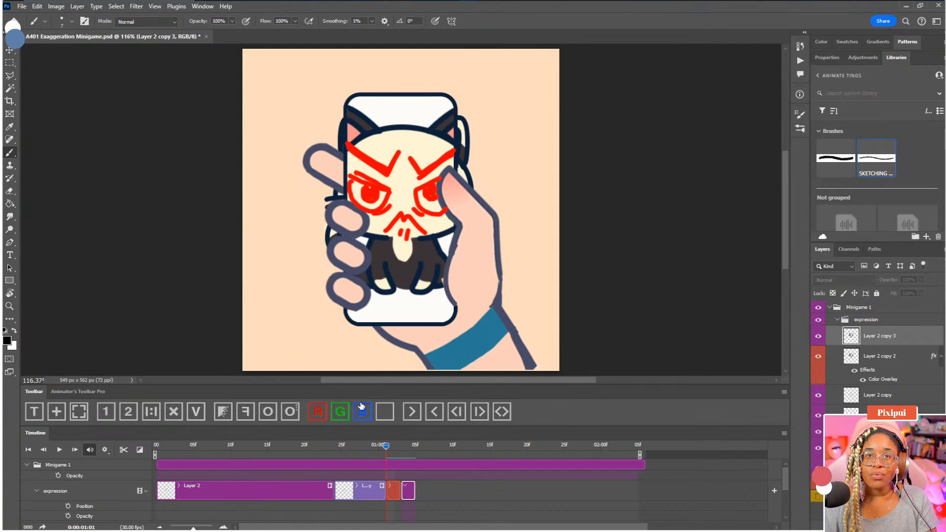
Step: Duplicate the Layer 2 copy 2 and Layer 2 copy 3 clips, move each duplicate to the sequence's end, and mark them red and blue respectively
left_click(396, 496)
left_click(152, 414)
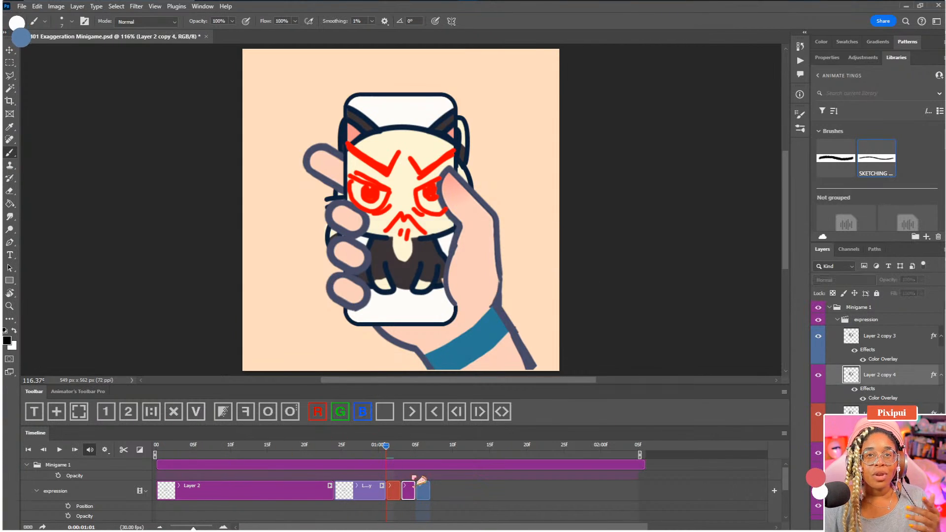
left_click_drag(425, 489, 427, 490)
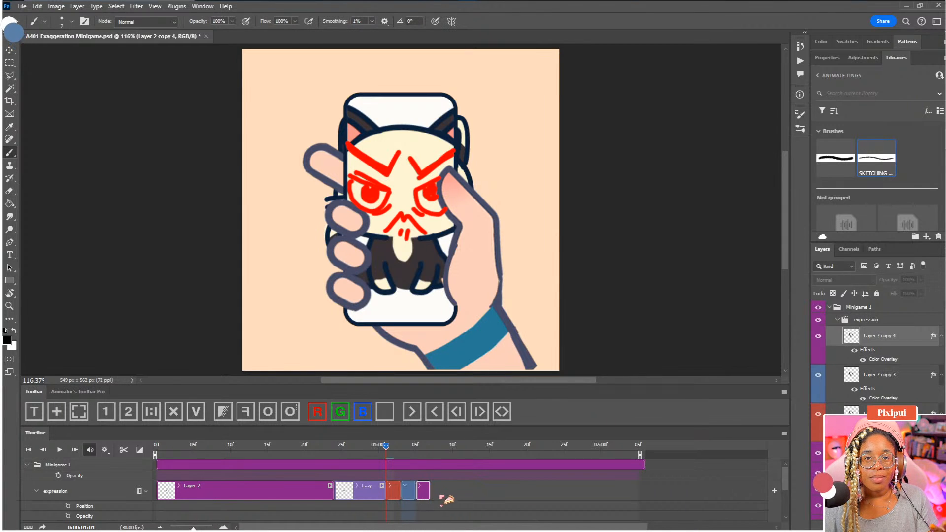
left_click(318, 412)
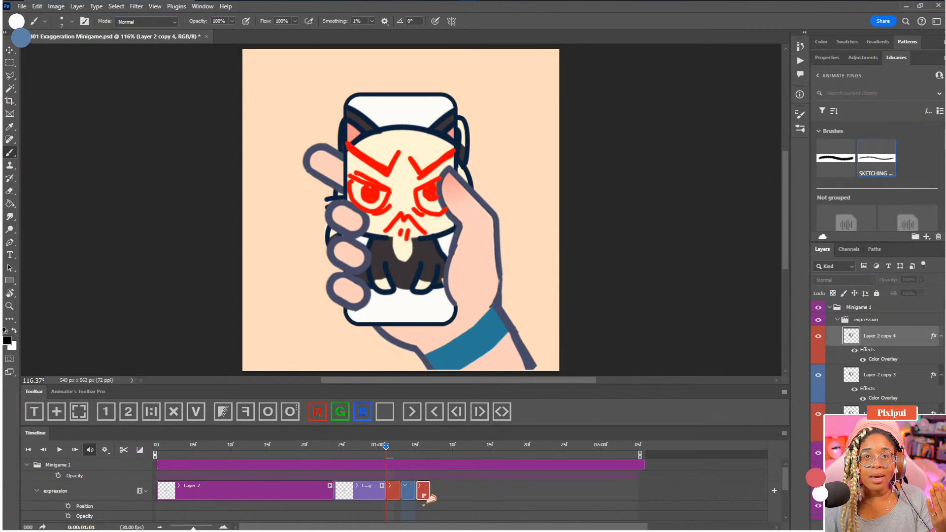
left_click(407, 490)
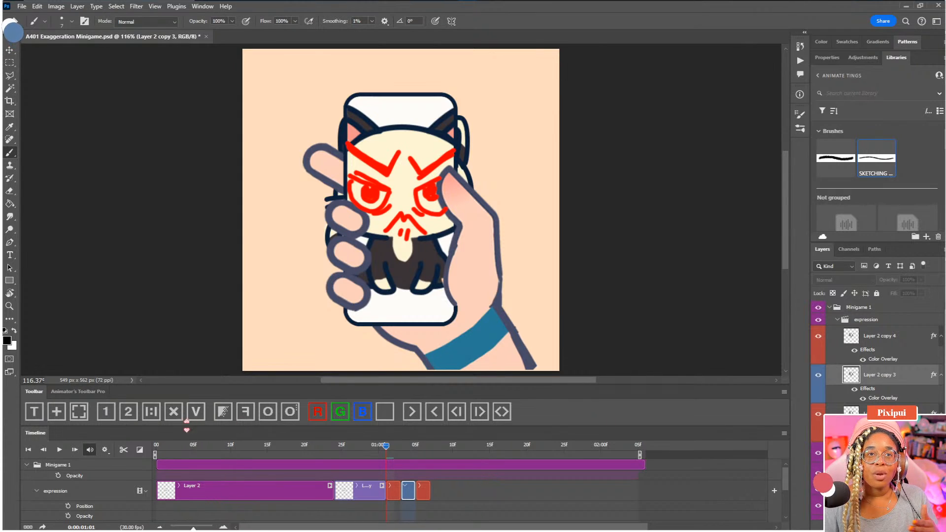
left_click(153, 415)
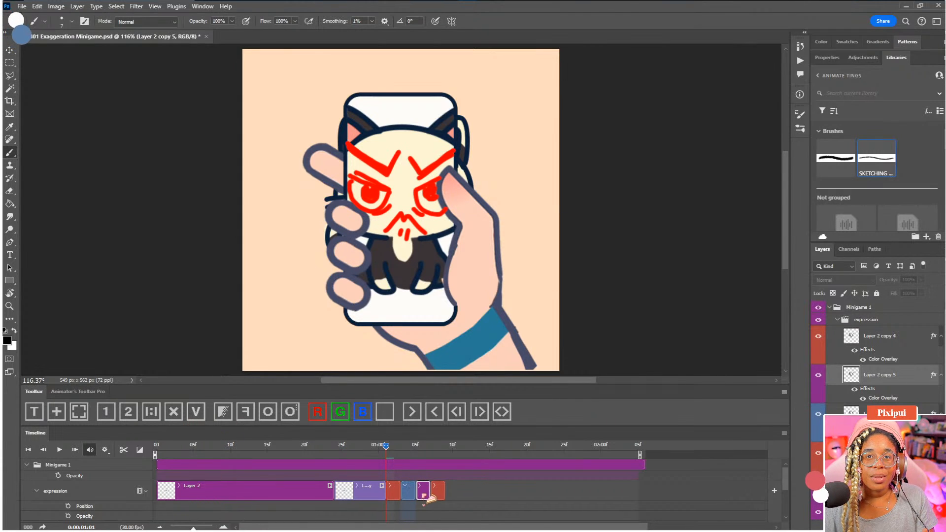
left_click_drag(418, 490, 441, 490)
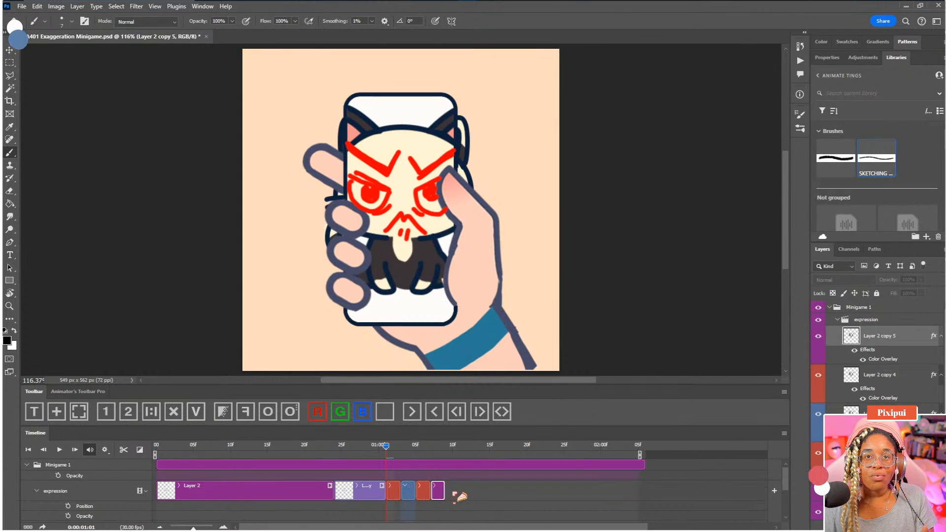
left_click(362, 416)
Step: Append duplicates of the red Layer 2 copy 4 and blue Layer 2 copy 3 clips to the expression track, marked red and blue
left_click(423, 493)
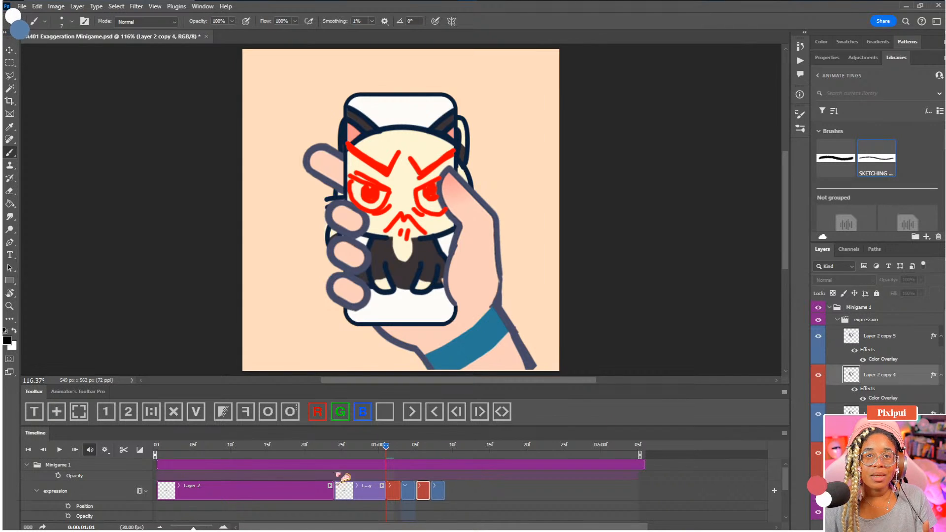
left_click(157, 415)
left_click_drag(443, 493, 458, 492)
left_click(317, 411)
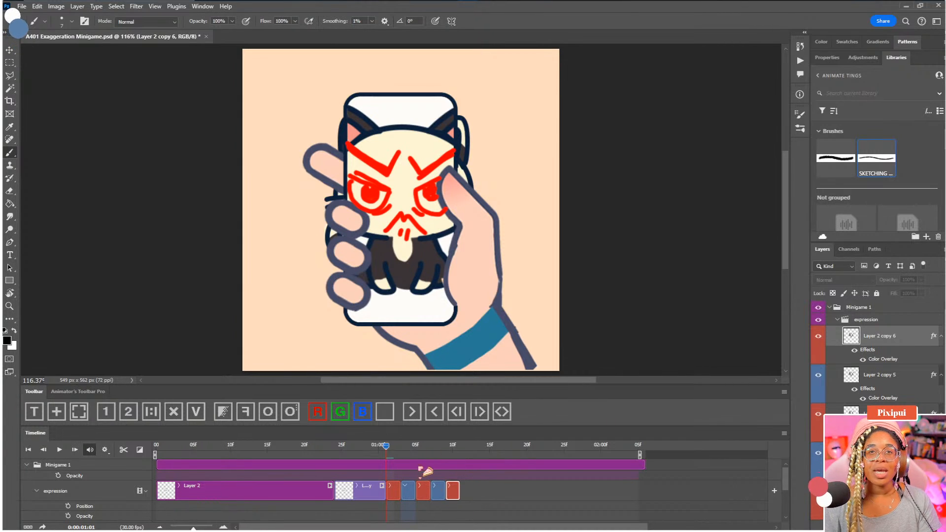
left_click(418, 495)
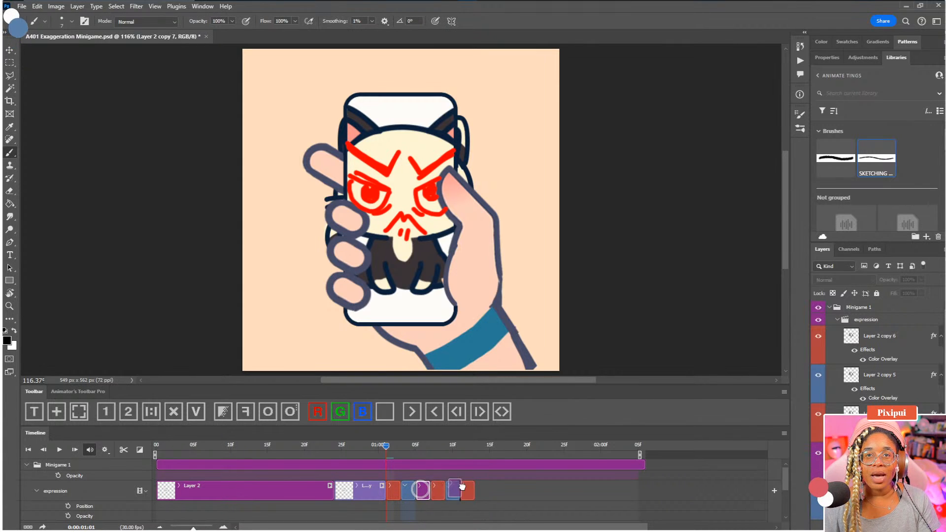
left_click(368, 416)
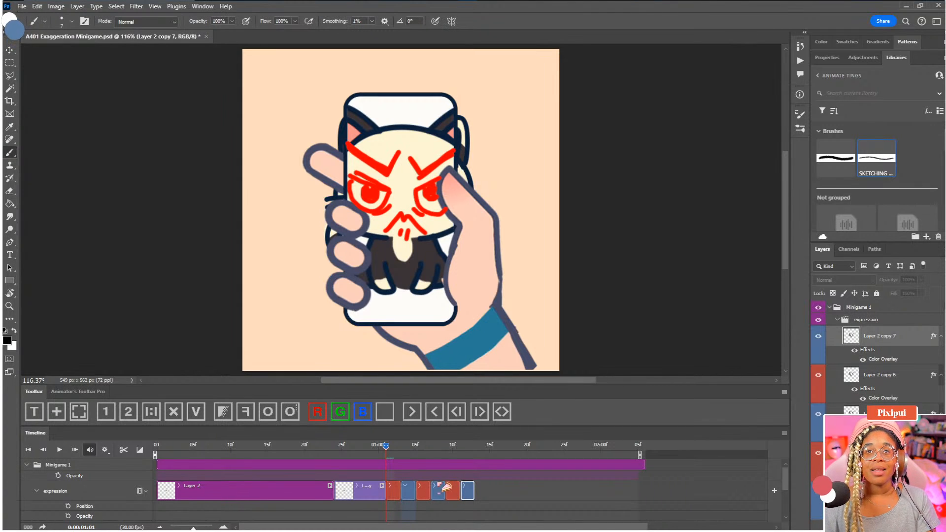
Step: Duplicate the red Layer 2 copy 6 clip, place the duplicate after the last blue clip, and mark it red
left_click(453, 491)
left_click(270, 411)
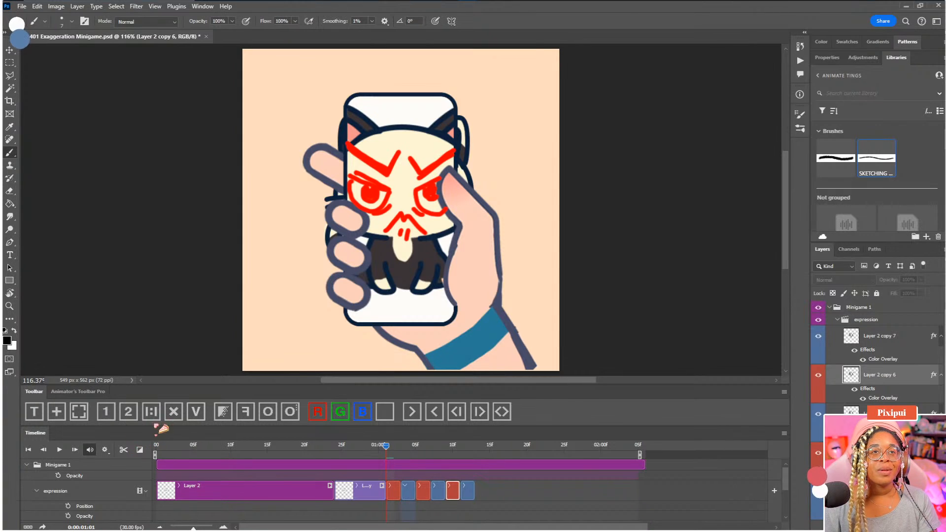
left_click_drag(467, 490, 485, 491)
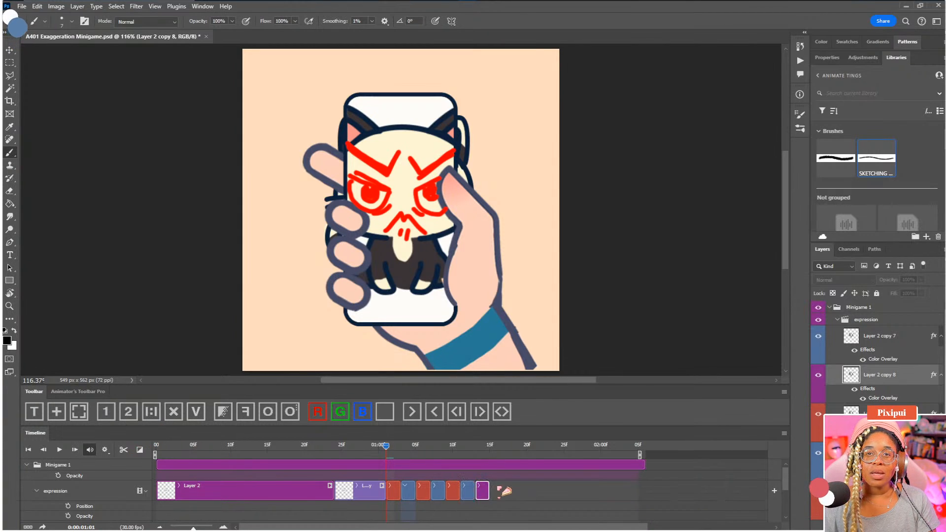
left_click(318, 409)
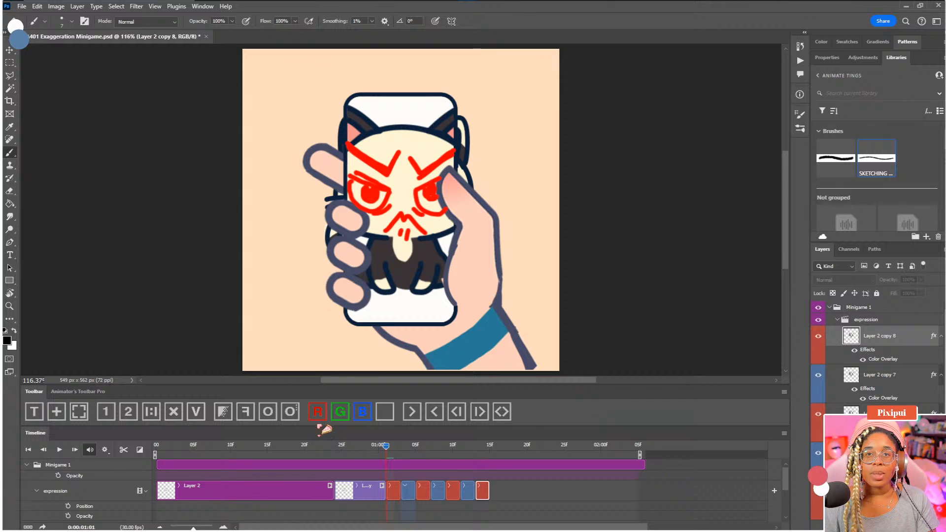
Step: Duplicate the blue Layer 2 copy 7 clip, move the duplicate behind the red Layer 2 copy 8 clip, and mark it blue
left_click(470, 493)
left_click_drag(387, 445, 520, 446)
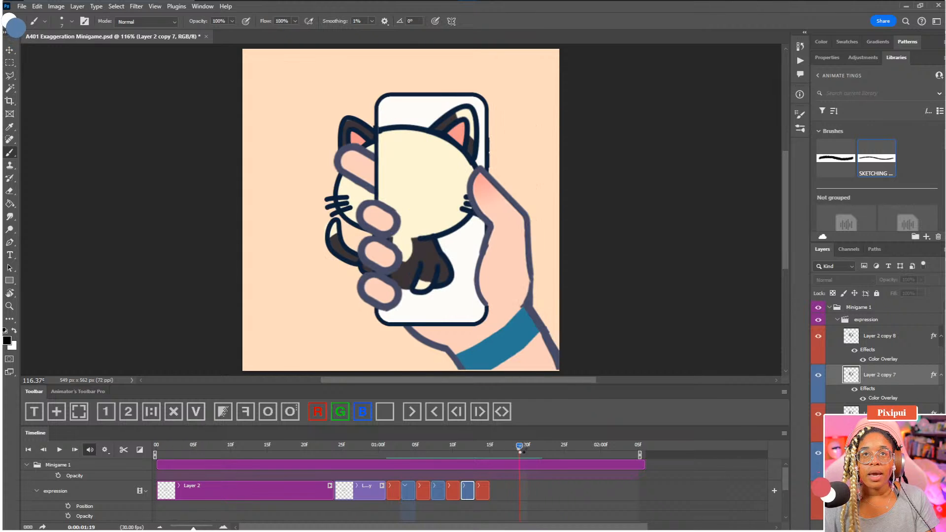
left_click(484, 496, "shift")
left_click(499, 493)
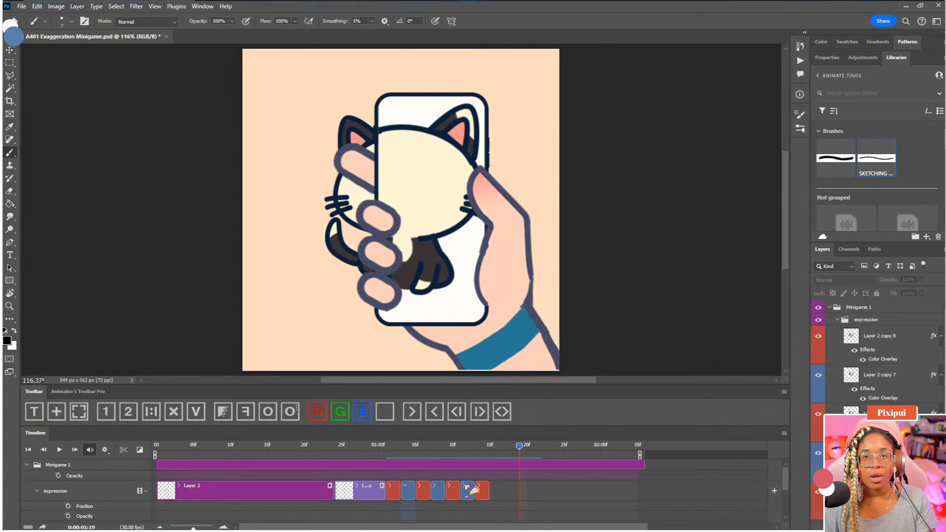
left_click(470, 491)
left_click(159, 418)
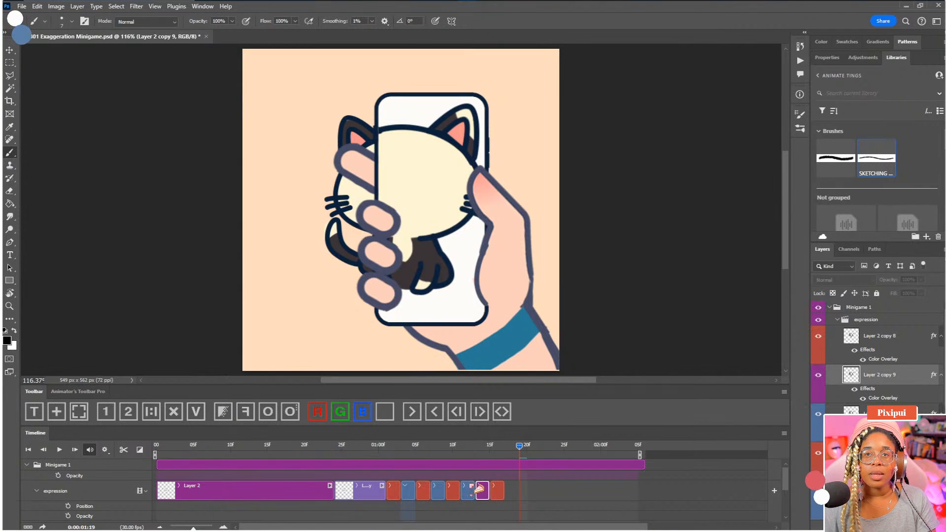
left_click(484, 494)
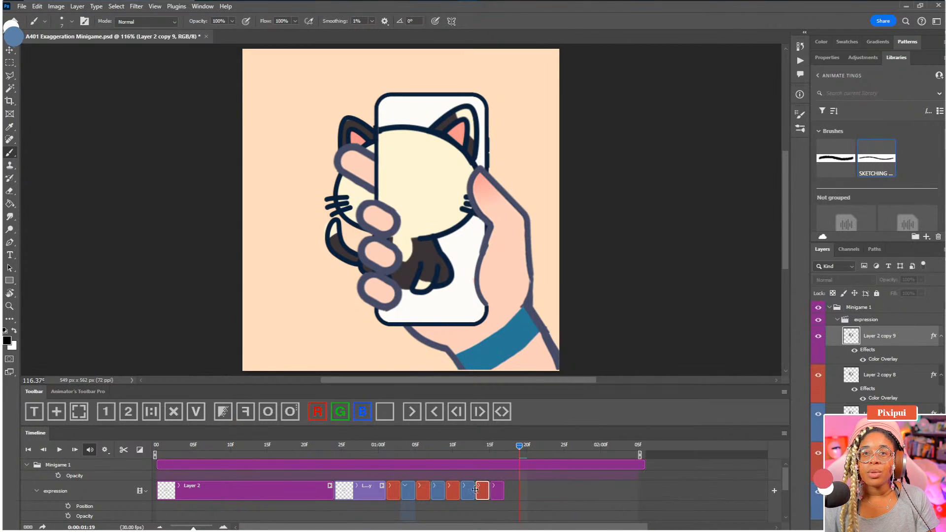
left_click(497, 494)
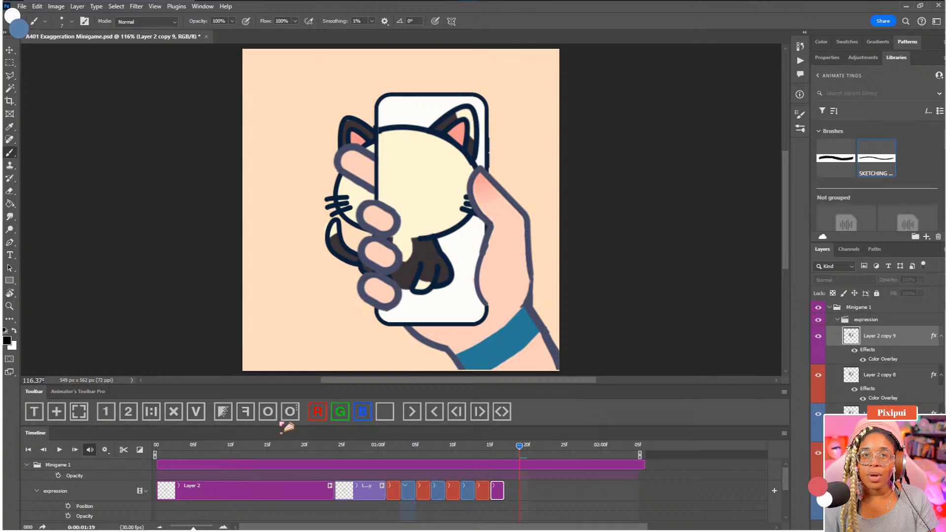
left_click(362, 413)
Step: Duplicate the red Layer 2 copy 8 clip, move the duplicate to the end of the expression track, and mark it red
left_click(483, 491)
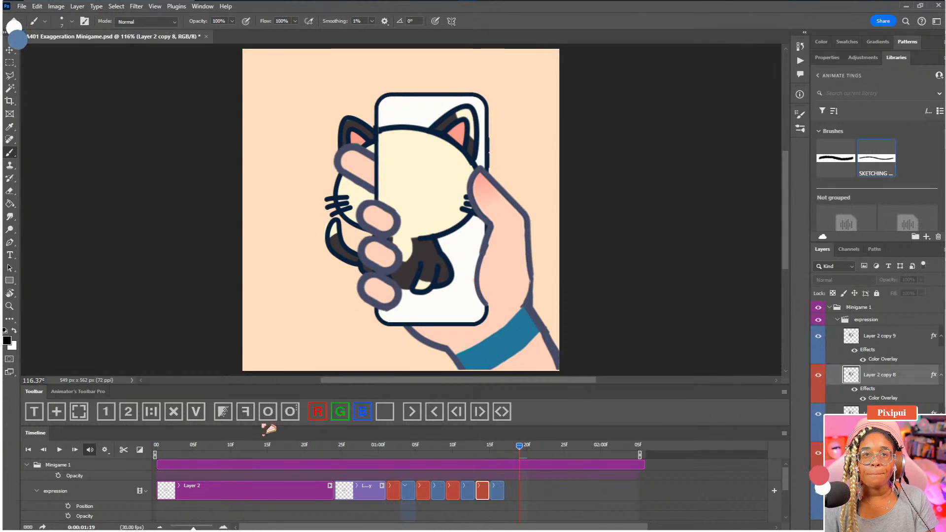
left_click(153, 417)
left_click_drag(503, 495, 522, 492)
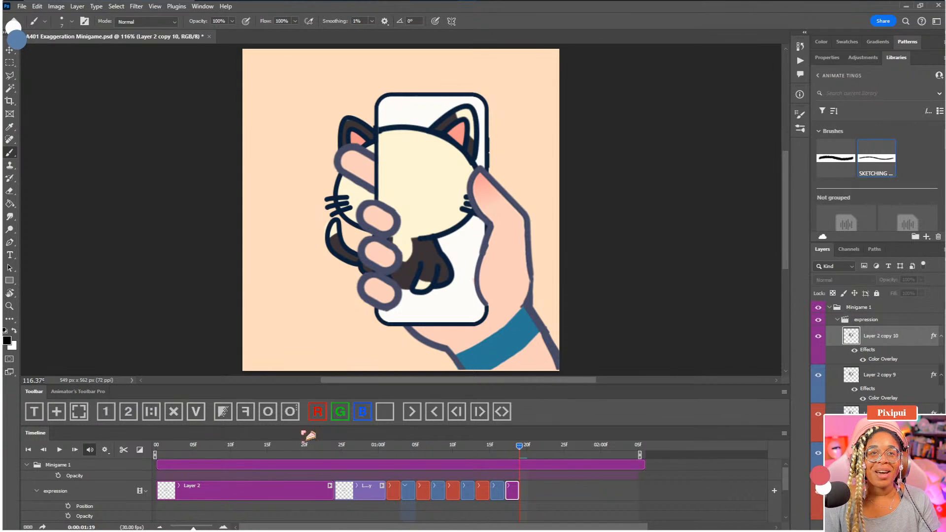
left_click(317, 411)
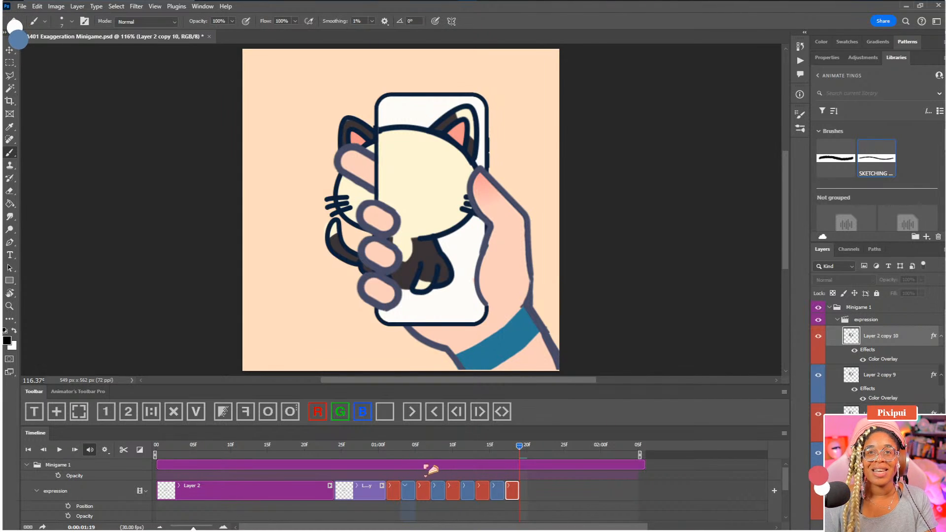
Step: Duplicate the blue Layer 2 copy 9 clip, place the duplicate after the red Layer 2 copy 10 clip, and mark it blue
left_click_drag(519, 445, 502, 446)
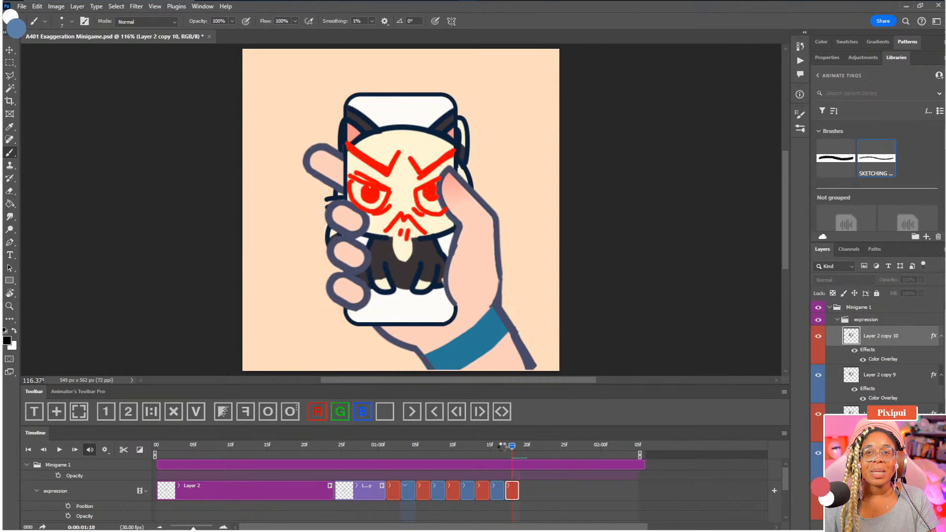
left_click(498, 491)
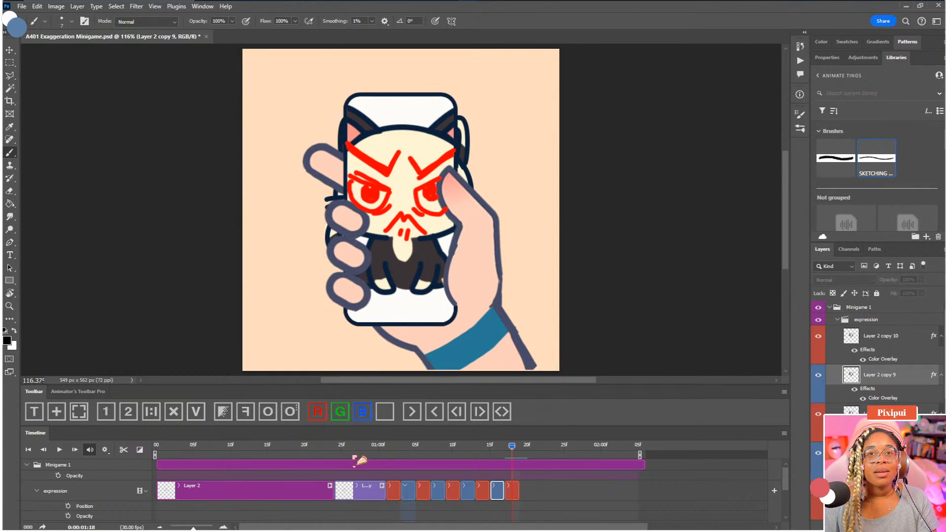
left_click(152, 418)
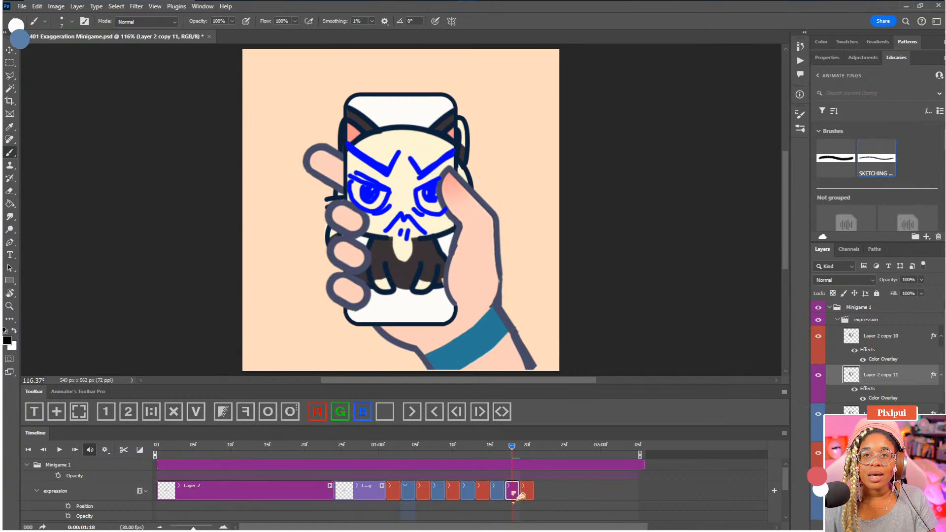
left_click_drag(517, 493, 532, 490)
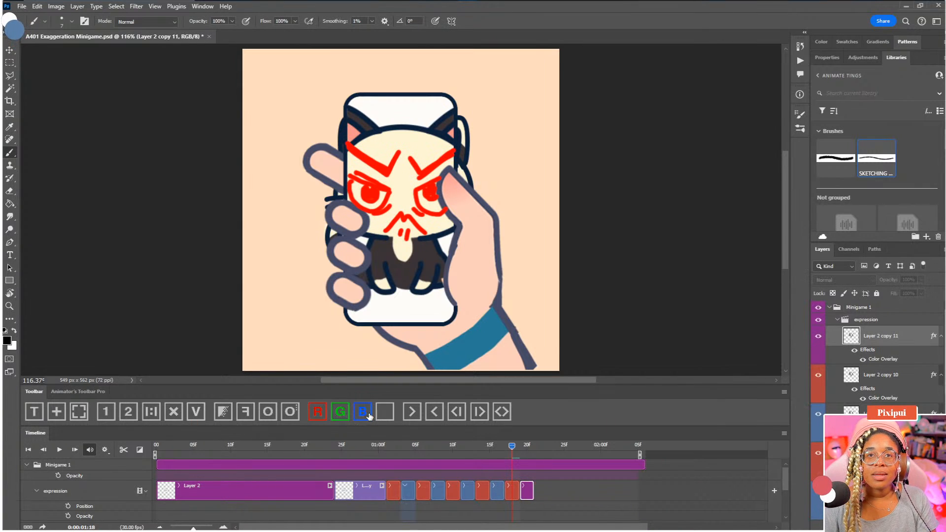
Step: Duplicate the neutral-face Layer 2 clip and move the duplicate to the end of the expression track
left_click(521, 446)
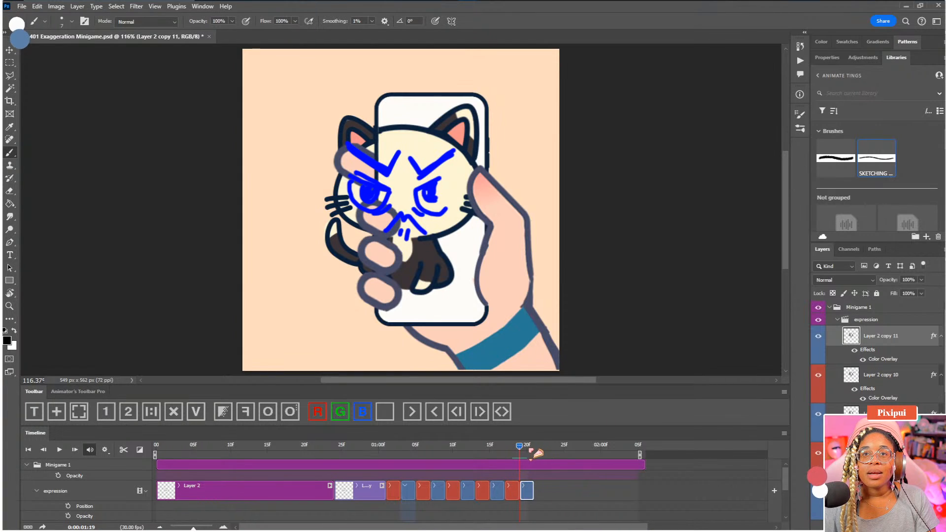
left_click(529, 447)
left_click(533, 447)
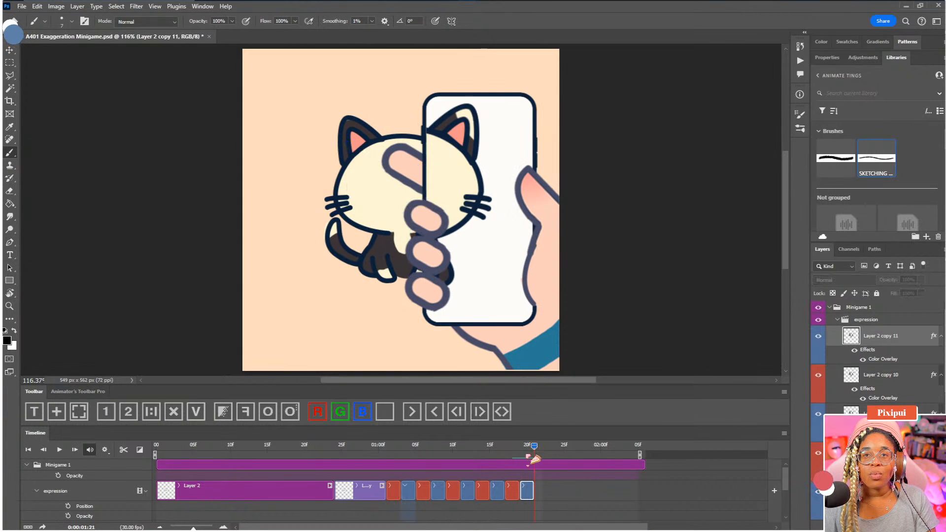
left_click(308, 485)
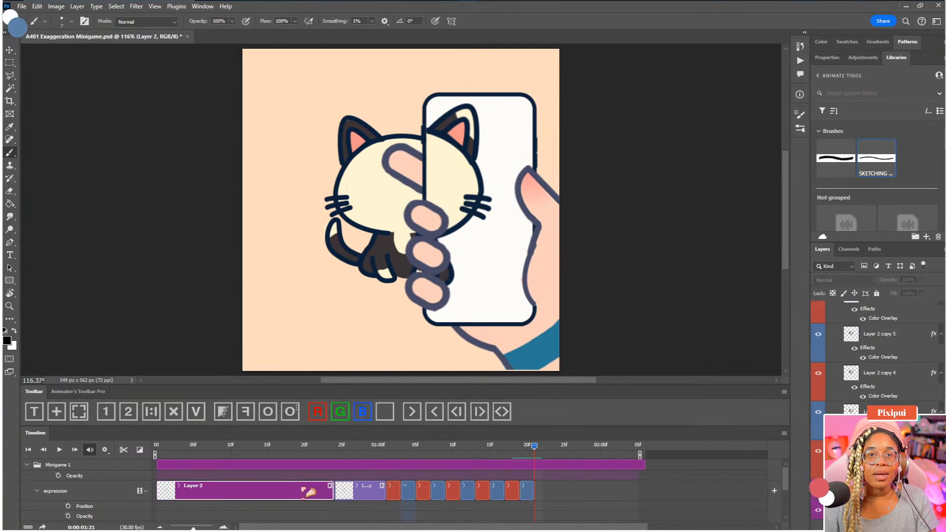
left_click(152, 411)
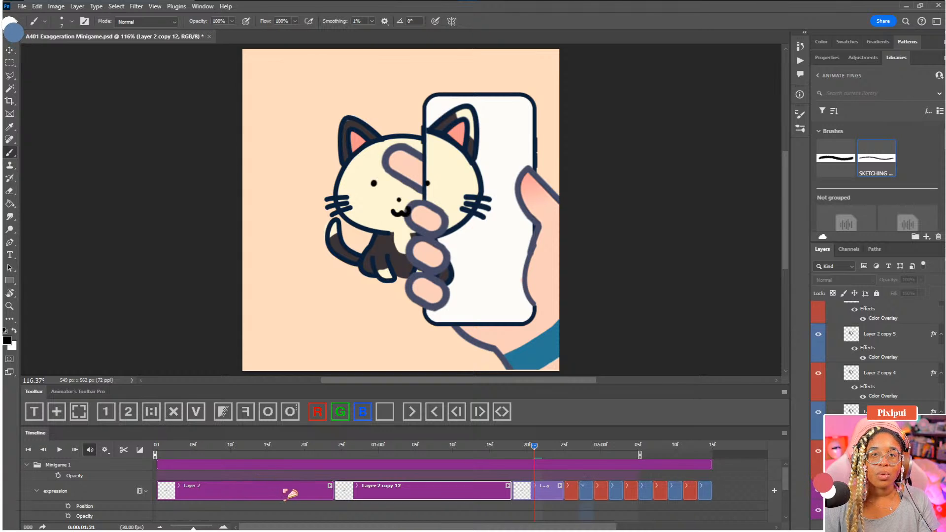
left_click_drag(389, 498, 705, 505)
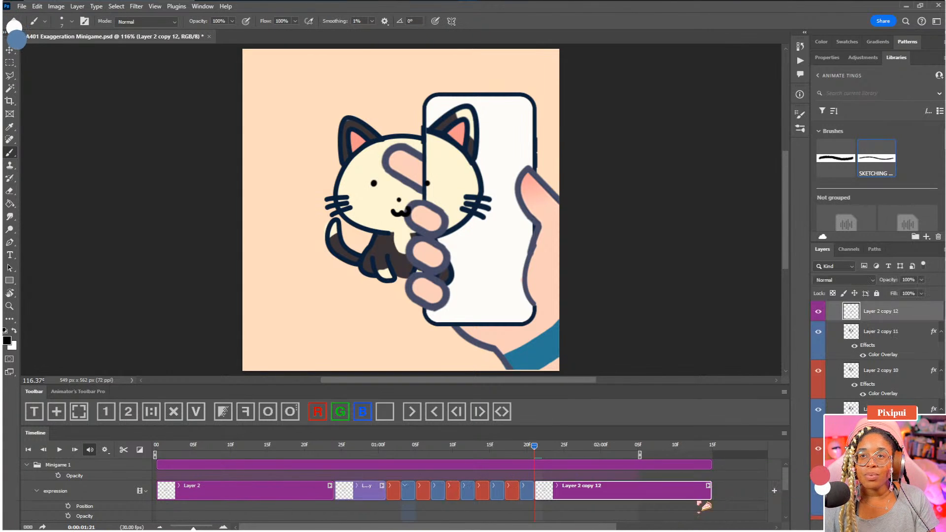
Step: Remove the red and blue colour marking from the Layer 2 copy 11, 10, 9, 8 and 7 clips
left_click(528, 492)
left_click(389, 414)
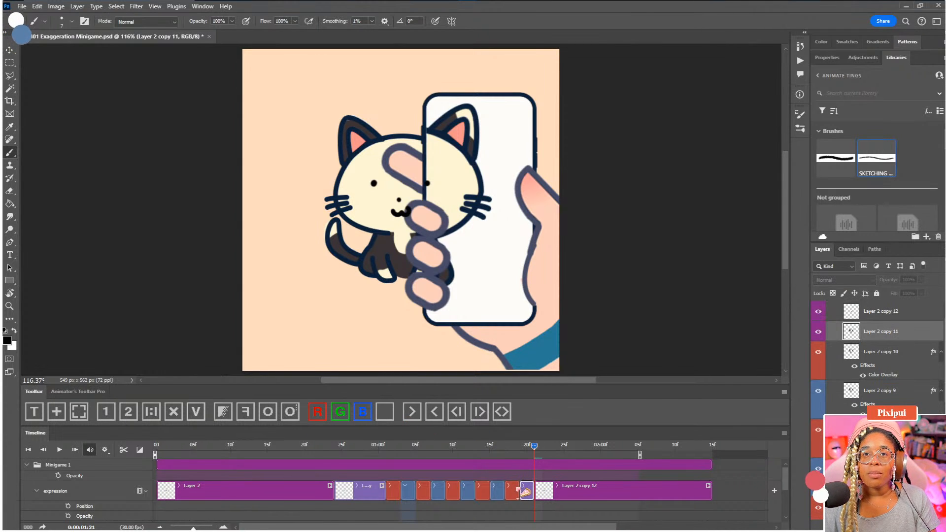
left_click(512, 491)
left_click(379, 417)
left_click(498, 491)
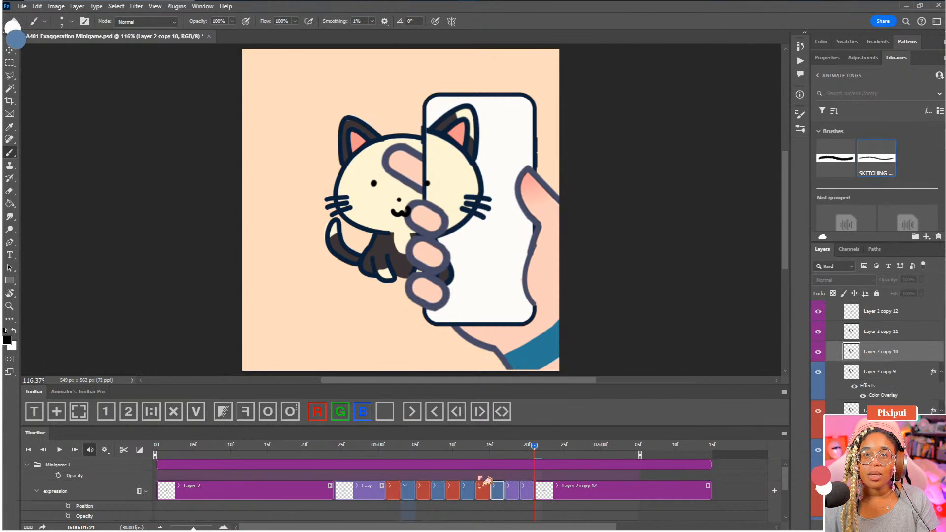
left_click(384, 414)
left_click(482, 492)
left_click(385, 414)
left_click(468, 491)
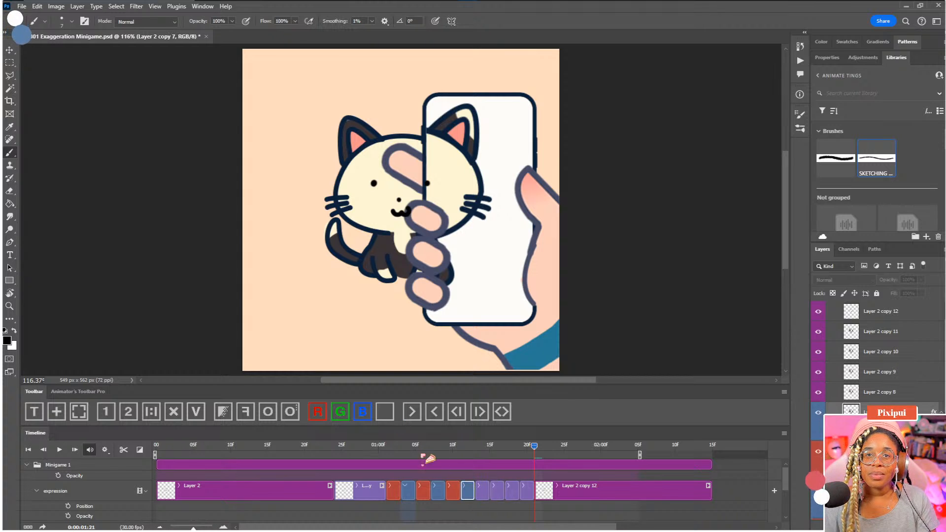
left_click(389, 417)
Step: Remove the red and blue colour marking from the Layer 2 copy 6, 5, 4, 3 and 2 clips
left_click(453, 491)
left_click(387, 418)
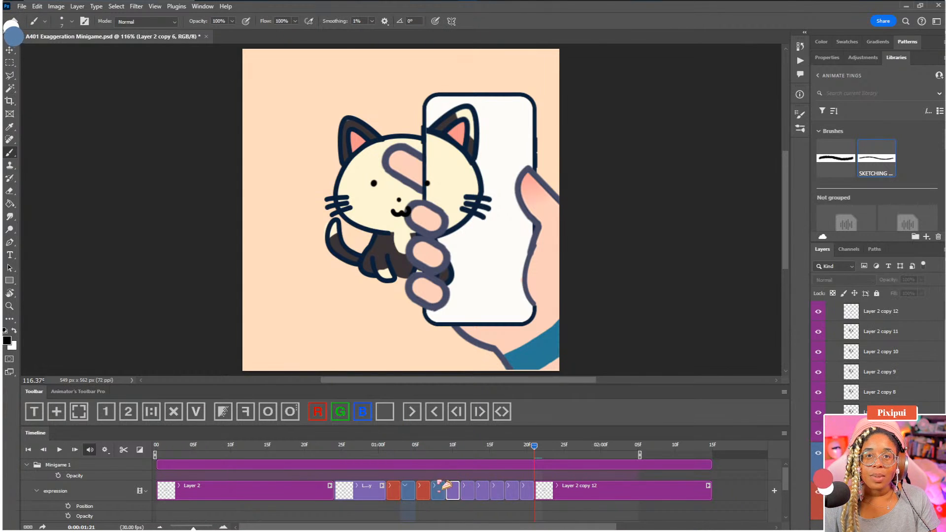
left_click(438, 491)
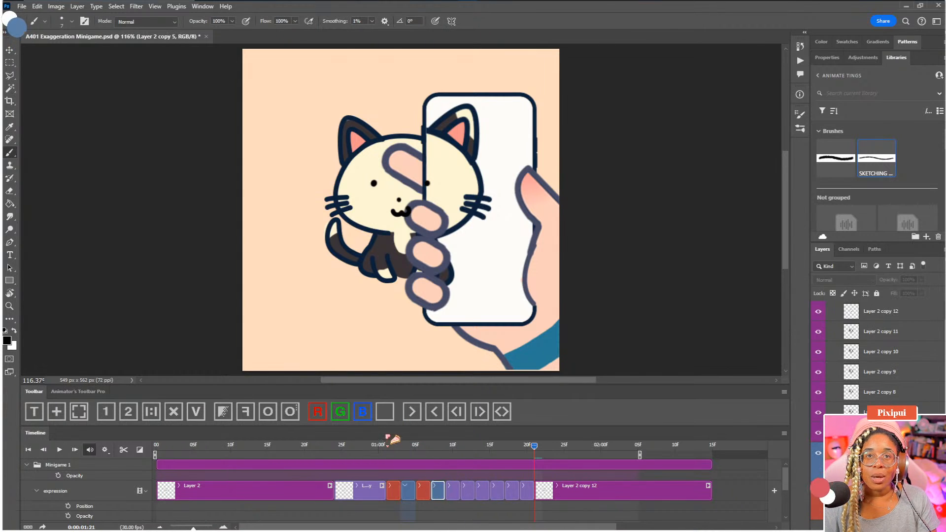
left_click(420, 491)
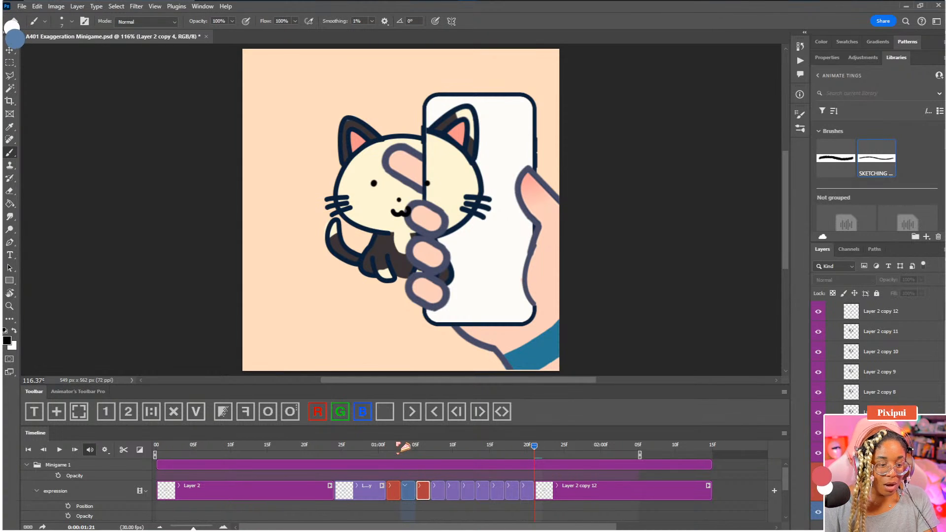
left_click(386, 412)
left_click(408, 491)
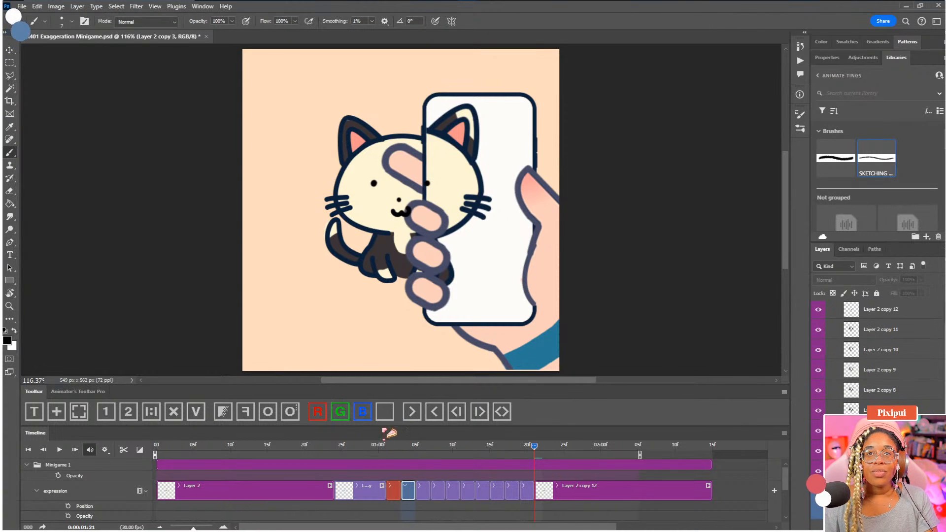
left_click(384, 412)
left_click(394, 491)
left_click(384, 412)
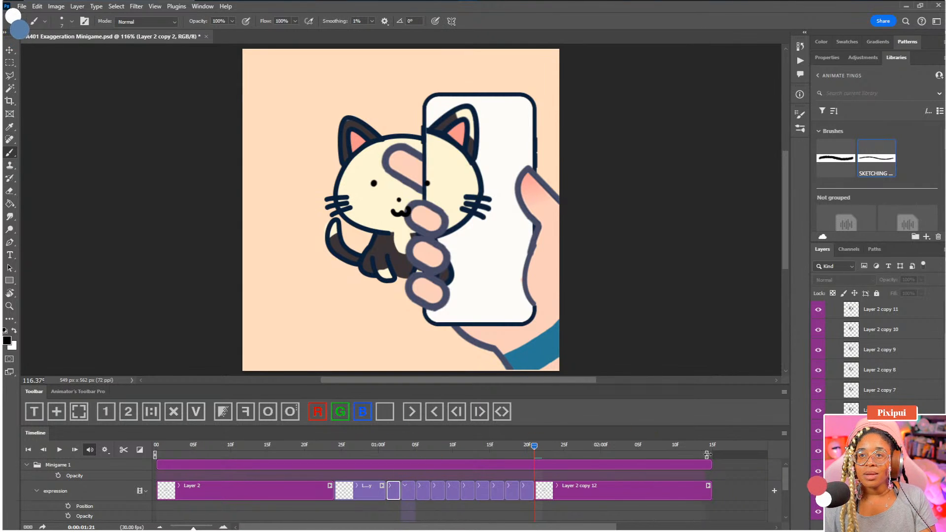
Step: Collapse the expression track and trim its final neutral-face clip to end together with the cat body clip
key("Home")
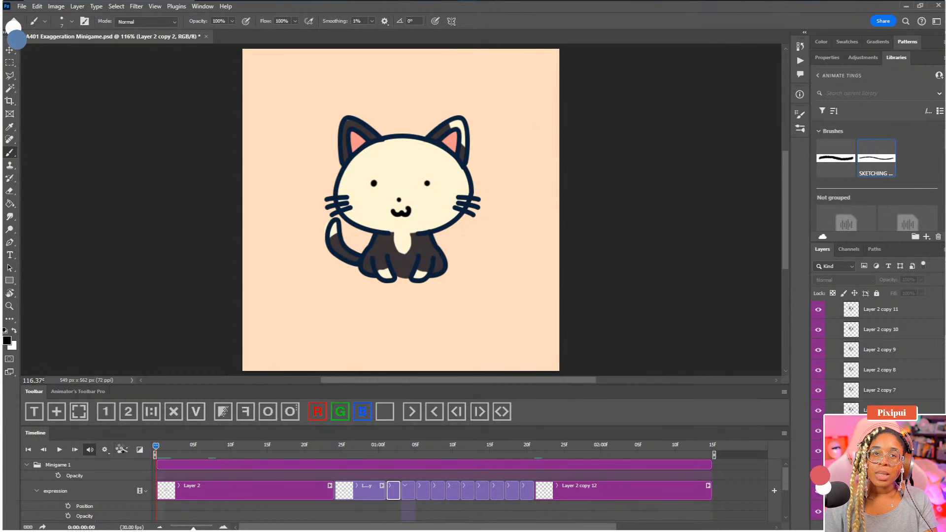
left_click(37, 490)
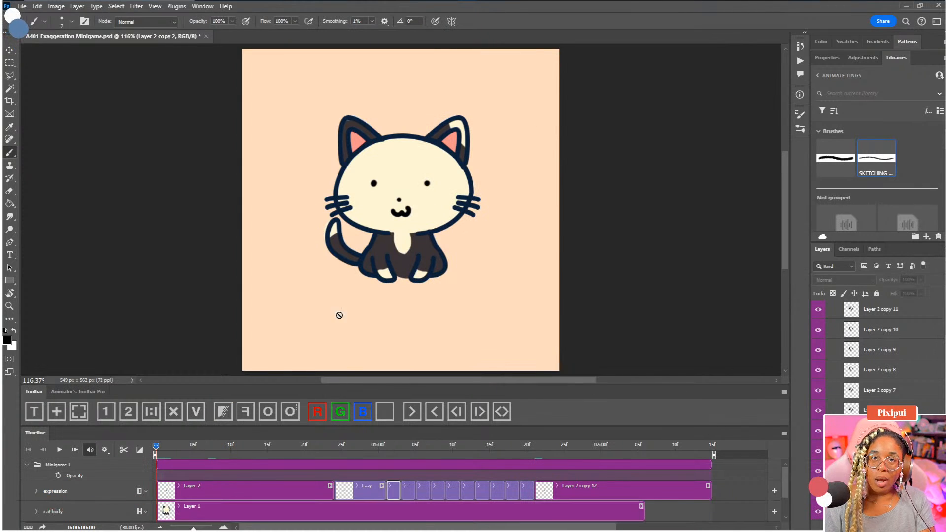
key("ctrl+1")
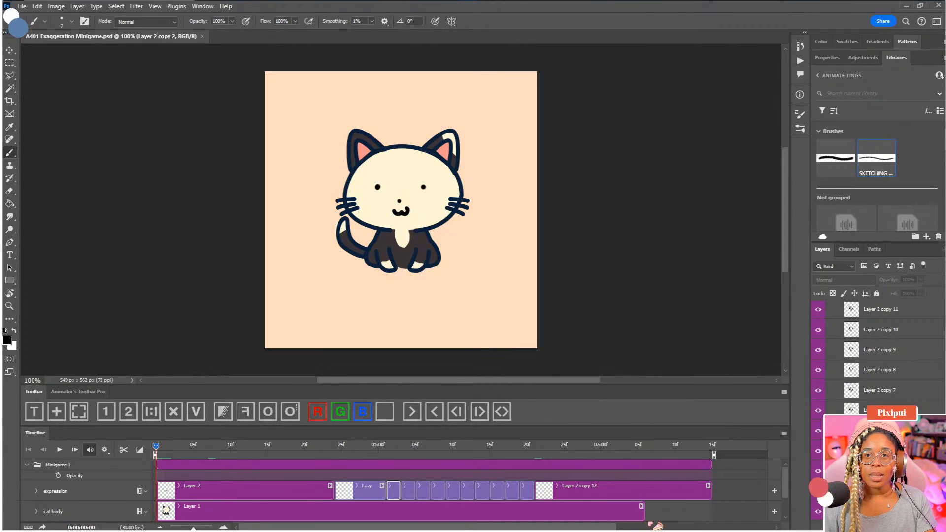
left_click(641, 506)
left_click_drag(642, 510, 711, 503)
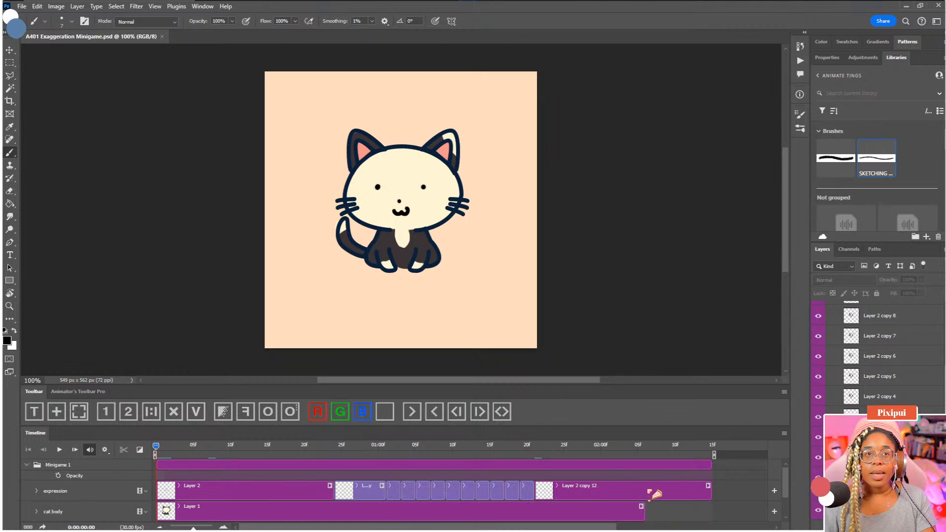
left_click_drag(667, 449, 638, 448)
left_click_drag(709, 493, 643, 494)
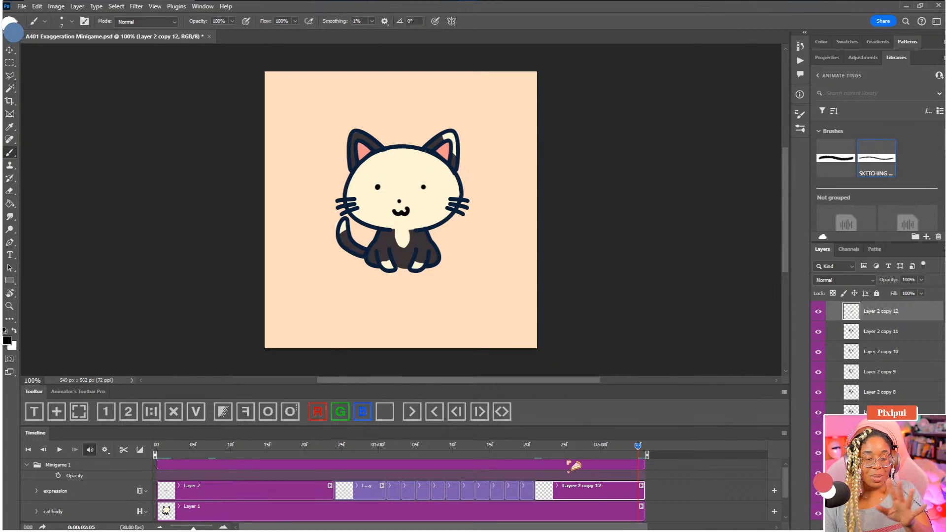
Step: Play back the animation and inspect frame 0:00:00:25, where the phone passes in front of the cat's face
key("space")
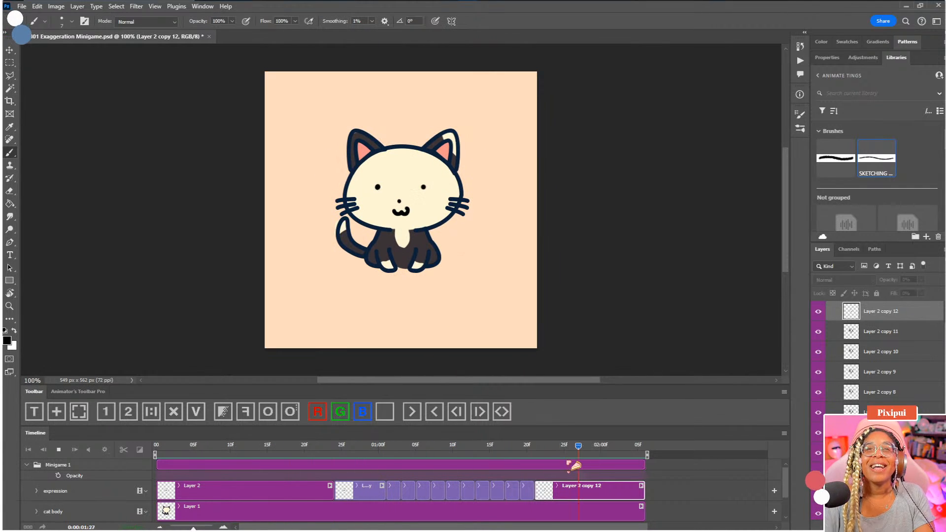
key("space")
left_click(342, 449)
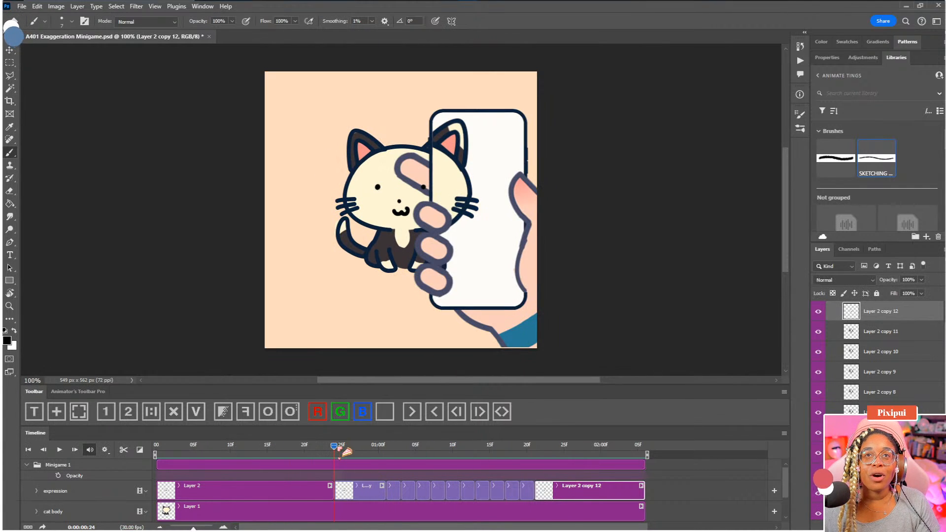
mouse_move(348, 450)
left_mouse_down()
mouse_move(335, 451)
mouse_move(344, 450)
left_mouse_up()
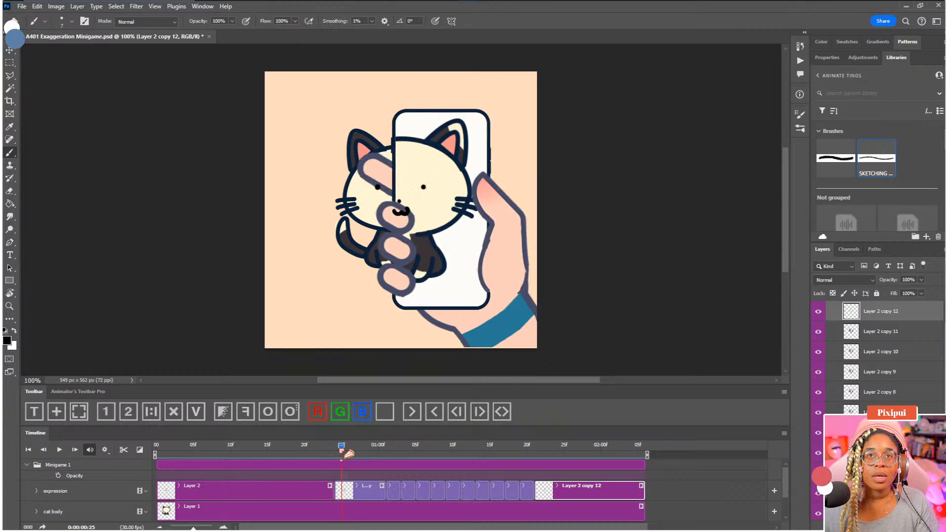
Step: Remove the neutral Layer 2 copy clip before the angry faces and duplicate the Layer 2 copy 2 clip
left_click(383, 494)
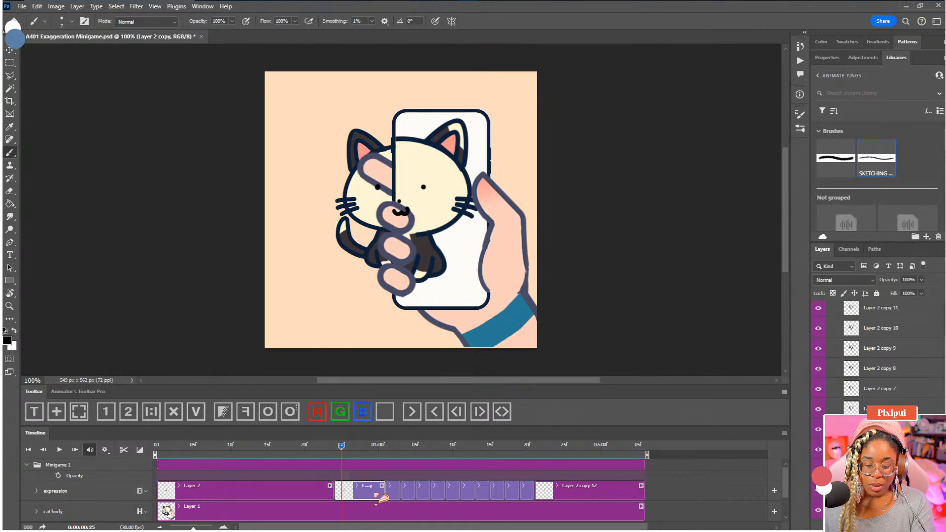
left_click_drag(383, 497, 349, 495)
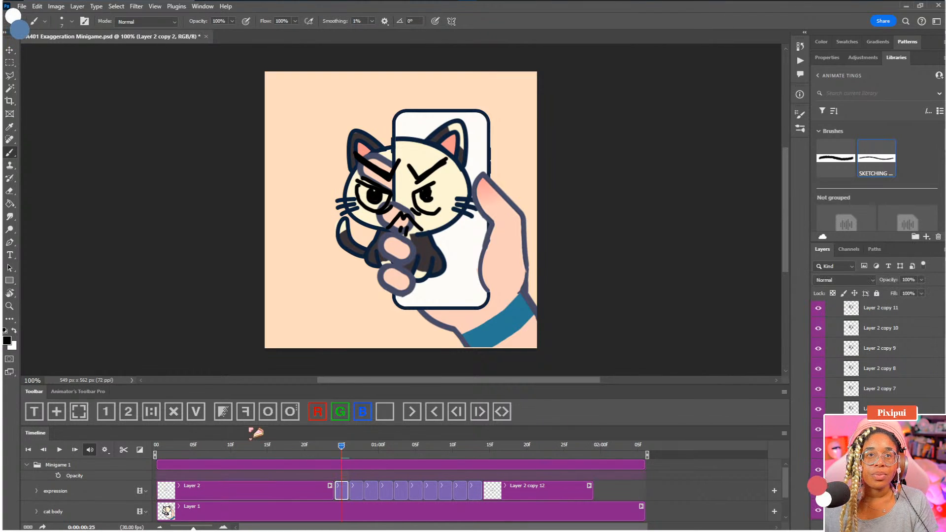
left_click(163, 414)
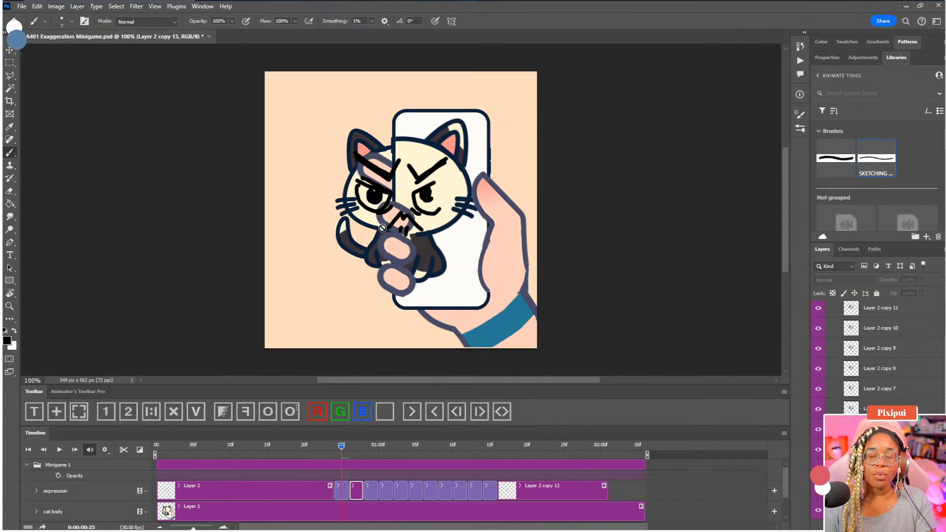
Step: Turn on onion skinning and make the Layer 2 copy 2 clip under the playhead the target for the Eraser
key("alt+shift+o")
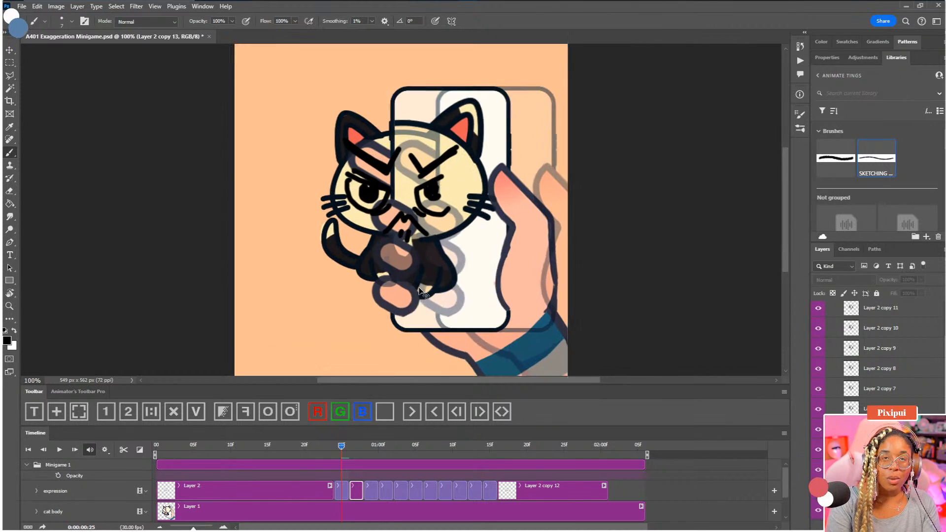
key("ctrl+plus")
key("e")
left_click(306, 157)
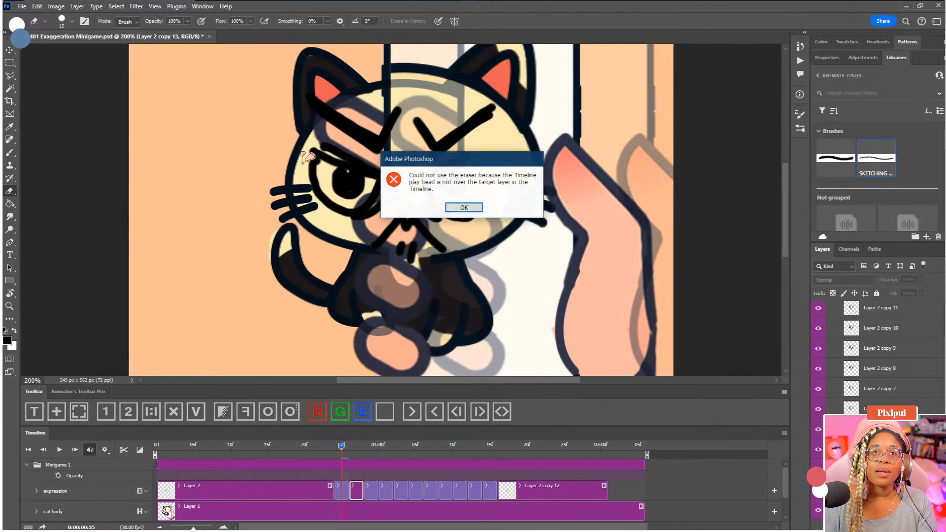
left_click(464, 207)
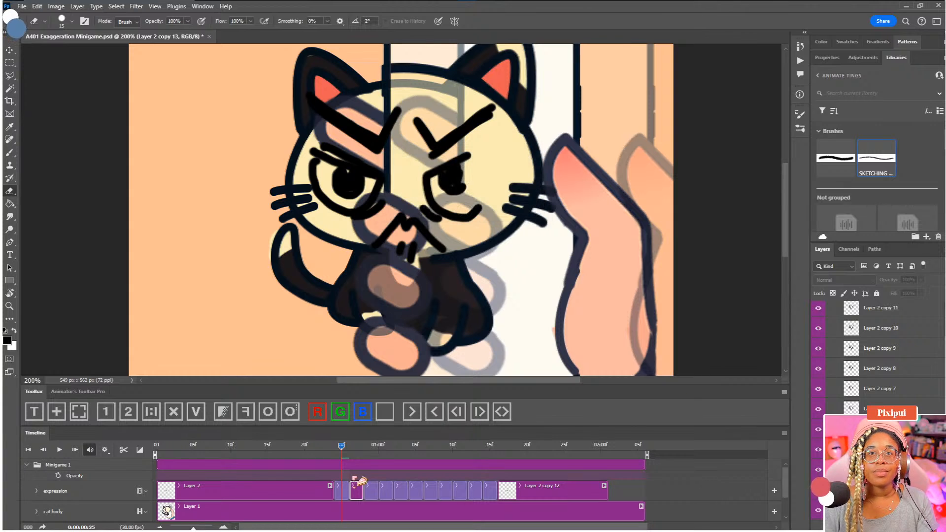
left_click(341, 490)
Step: Try erasing the angry face's left brow and eye with a 72 px eraser
right_click(384, 158)
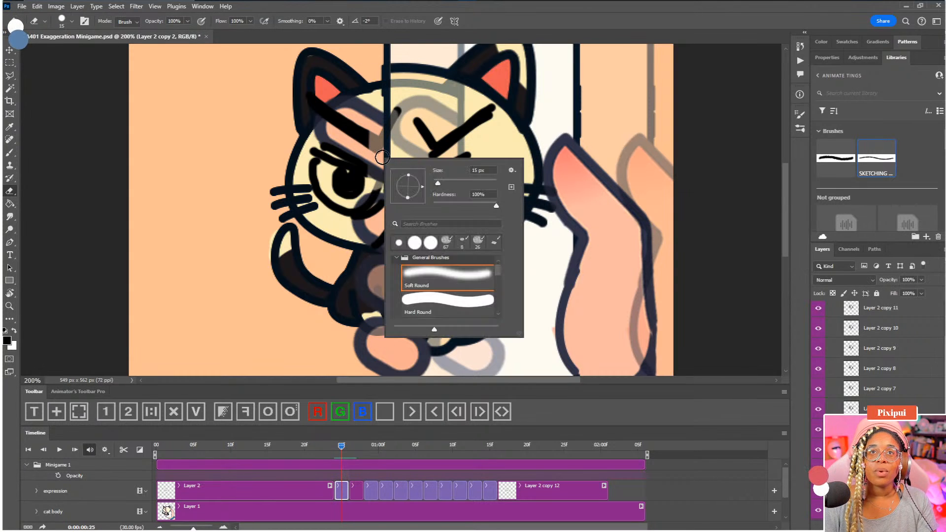
left_click(455, 183)
left_click_drag(342, 147, 352, 191)
left_click_drag(356, 263, 346, 181)
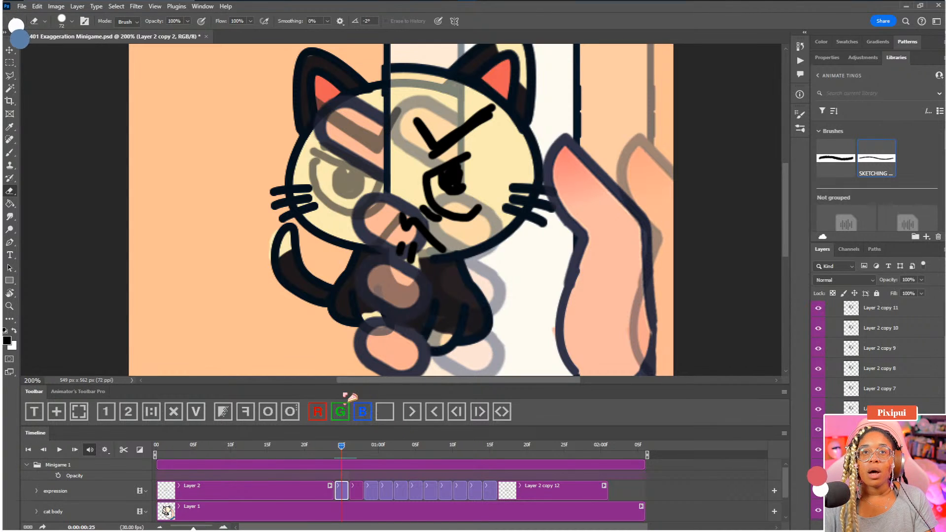
Step: Set the onion skin blend mode to Normal and undo the erasing on the angry face
left_click(292, 413)
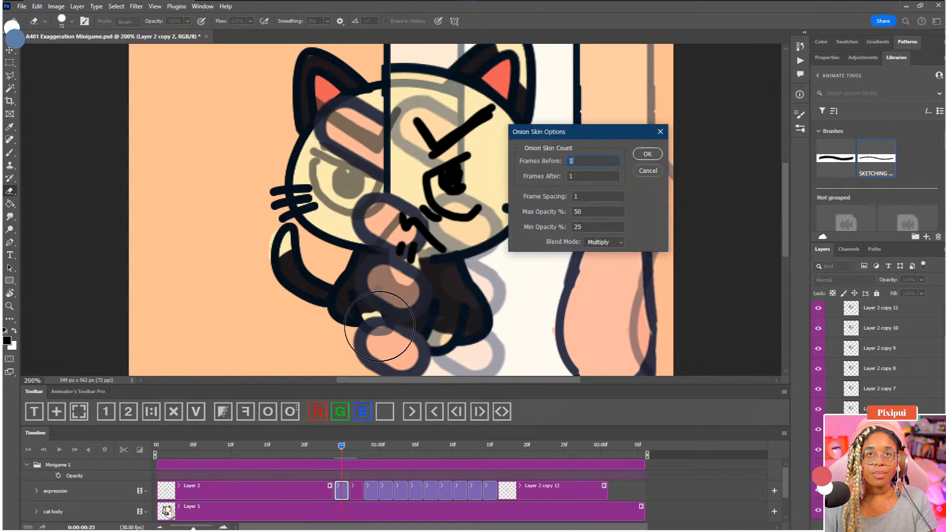
left_click(607, 243)
left_click(602, 251)
left_click(648, 155)
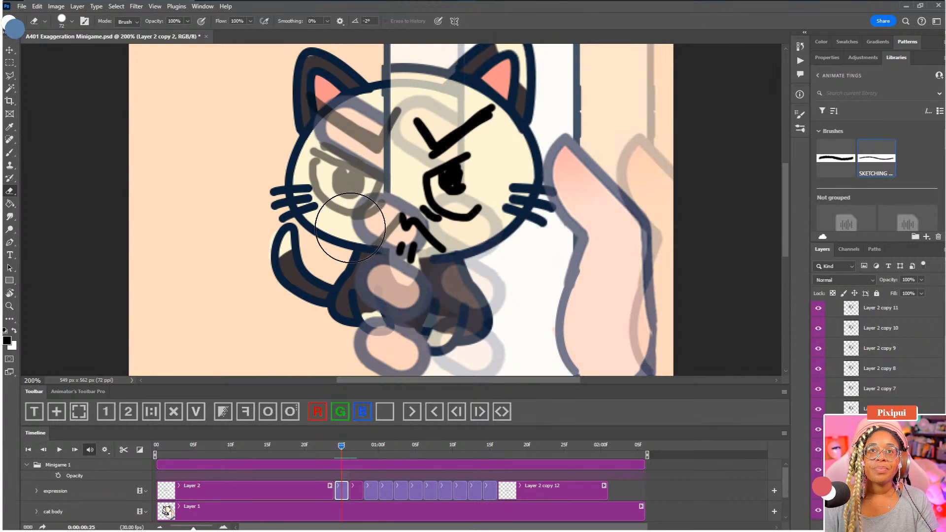
key("ctrl+z")
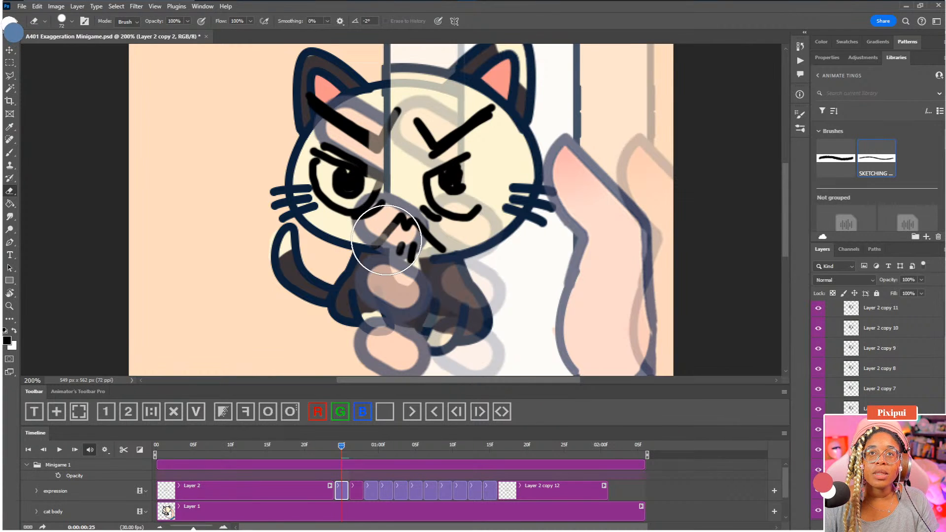
Step: Try erasing the angry face's mouth, left brow and left eye with 25 px and 37 px erasers
left_click(393, 238)
right_click(393, 213)
left_click(452, 240)
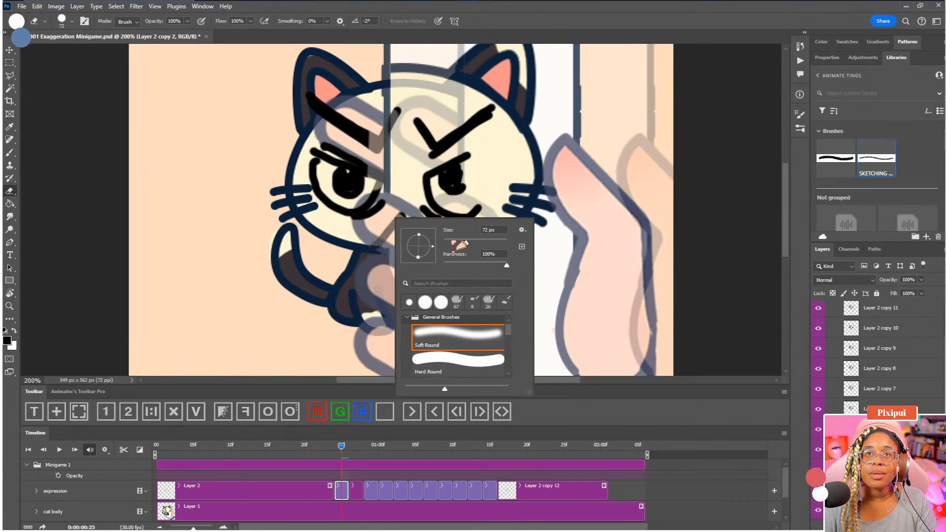
left_click(363, 231)
mouse_move(416, 239)
left_mouse_down()
mouse_move(405, 254)
mouse_move(405, 218)
left_mouse_up()
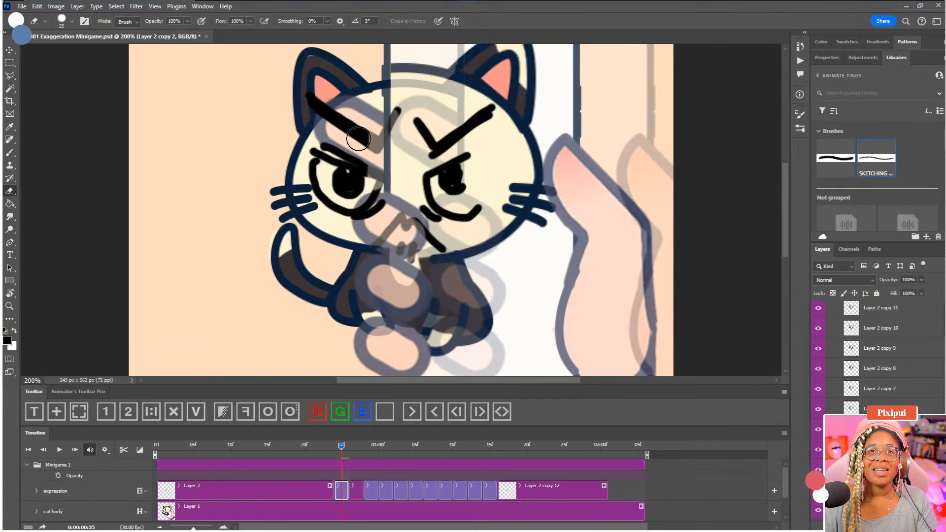
mouse_move(345, 143)
left_mouse_down()
mouse_move(350, 244)
mouse_move(337, 237)
mouse_move(358, 199)
left_mouse_up()
right_click(358, 199)
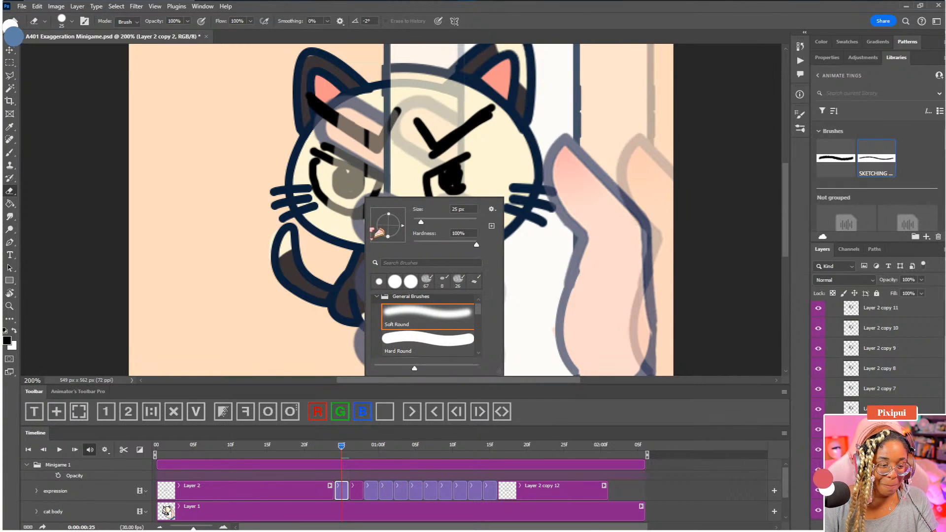
mouse_move(333, 123)
left_mouse_down()
mouse_move(320, 191)
mouse_move(321, 148)
left_mouse_up()
right_click(379, 185)
left_click_drag(440, 211, 443, 211)
mouse_move(281, 198)
left_mouse_down()
mouse_move(305, 217)
mouse_move(319, 81)
mouse_move(345, 120)
mouse_move(377, 148)
mouse_move(381, 138)
mouse_move(375, 170)
left_mouse_up()
Step: Undo the erasing strokes on the mouth, left brow and left eye of the Layer 2 copy 2 face
key("ctrl+alt+z")
key("ctrl+alt+z")
key("ctrl+alt+z")
key("ctrl+alt+z")
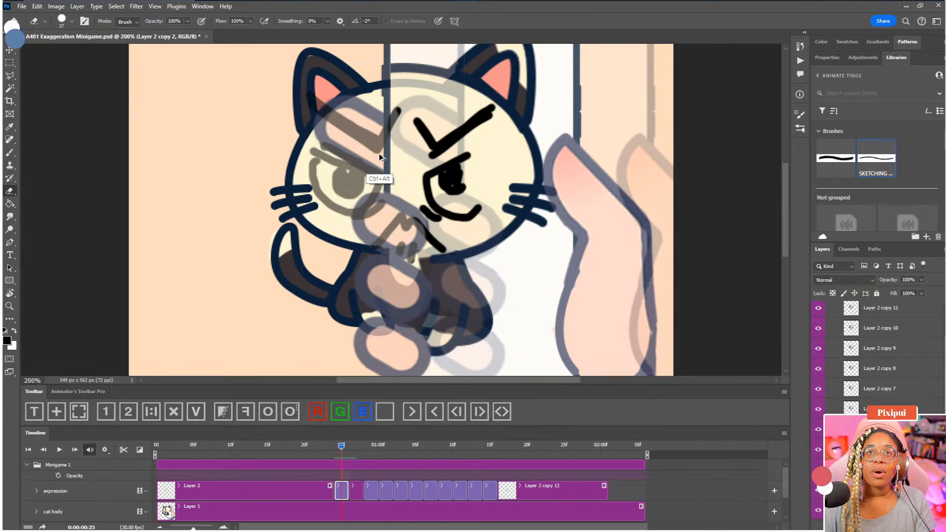
key("ctrl+alt+z")
key("ctrl+alt+z")
key("ctrl+alt+z")
key("ctrl+alt+z")
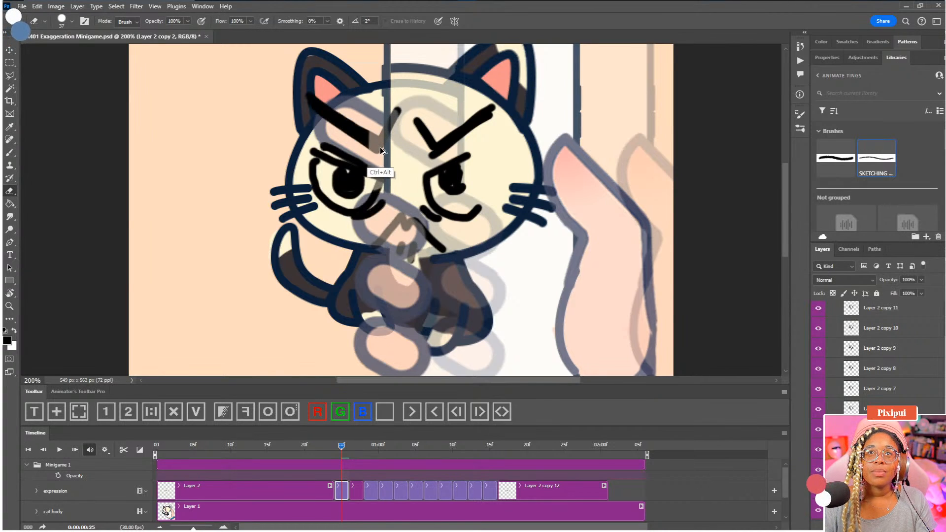
key("ctrl+alt+z")
key("ctrl+alt+z")
key("ctrl+alt+z")
key("ctrl+alt+z")
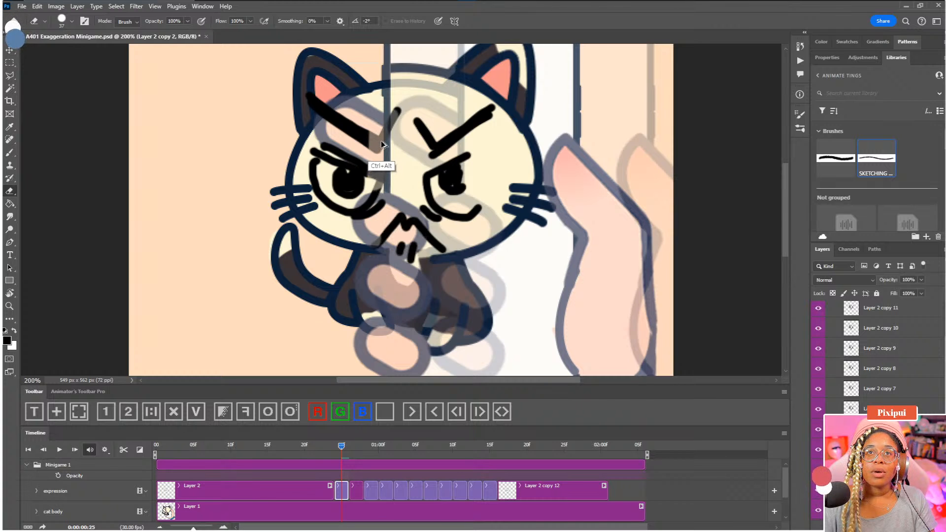
Step: Select the left part of the angry face up to the phone's left edge with the Rectangular Marquee, delete it and deselect
key("m")
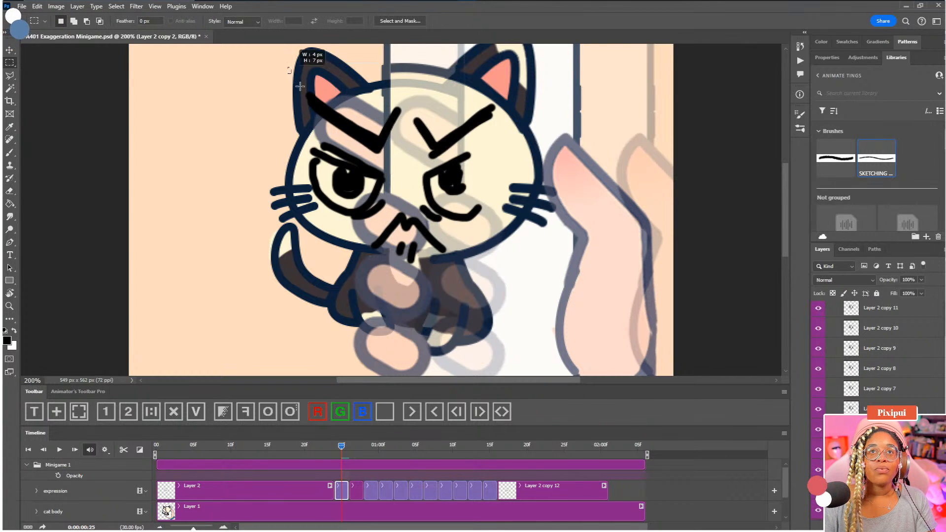
left_click_drag(288, 67, 386, 305)
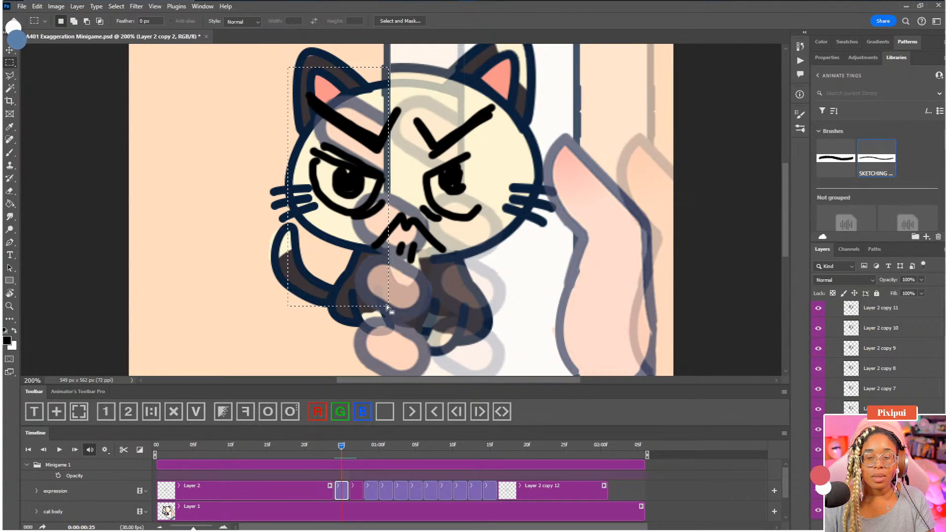
key("Delete")
key("ctrl+d")
Step: Erase the remaining mouth lines next to the phone's left edge with the 37 px eraser, keeping the mouth's right end
key("e")
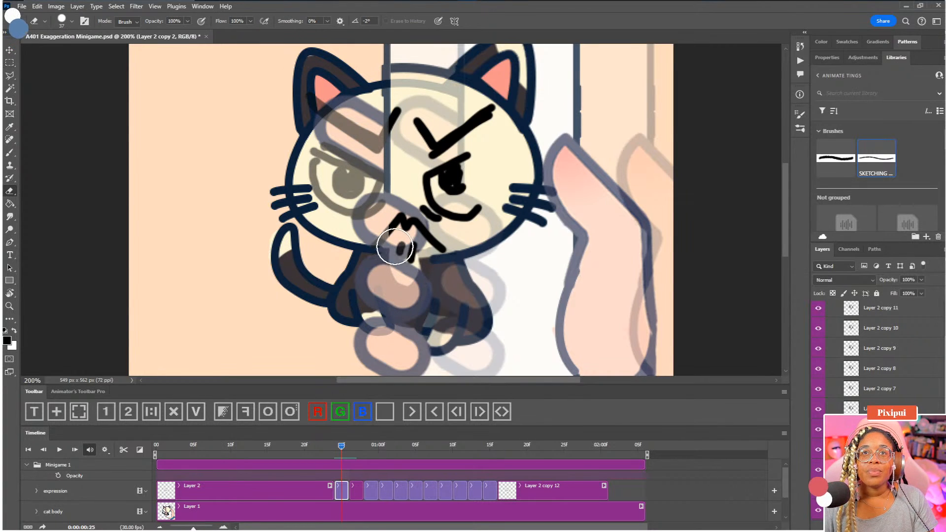
mouse_move(402, 230)
left_mouse_down()
mouse_move(434, 271)
mouse_move(409, 234)
mouse_move(444, 270)
mouse_move(423, 235)
mouse_move(441, 261)
left_mouse_up()
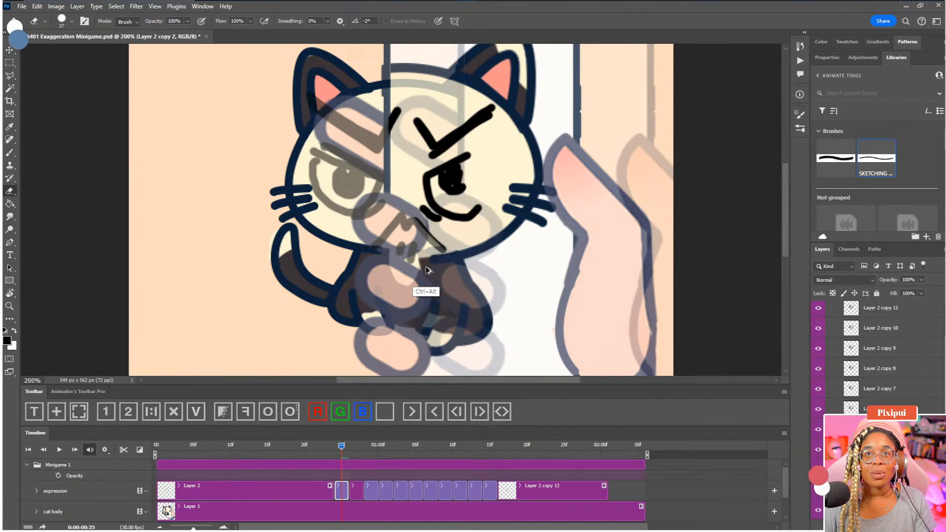
left_click_drag(409, 221, 416, 235)
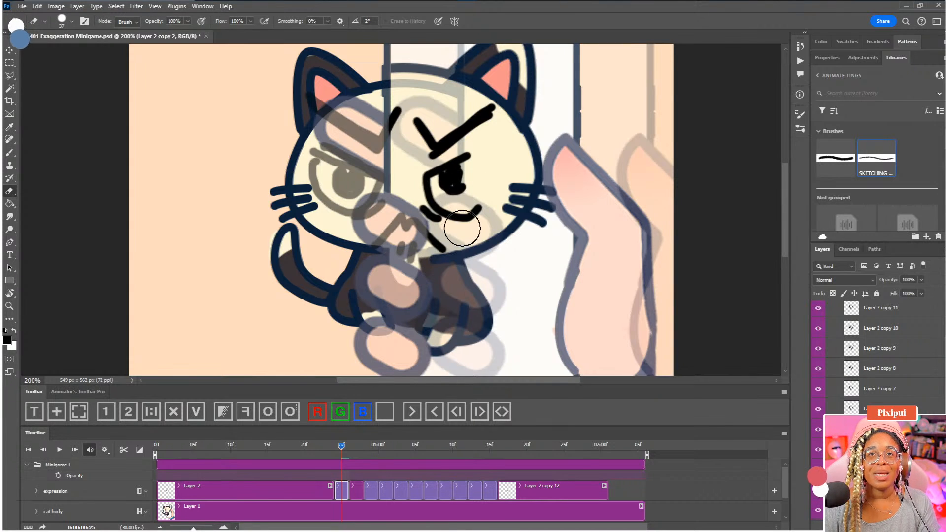
Step: Turn off onion skinning and brush in the right eye's missing outer outline and the rest of its pupil
key("b")
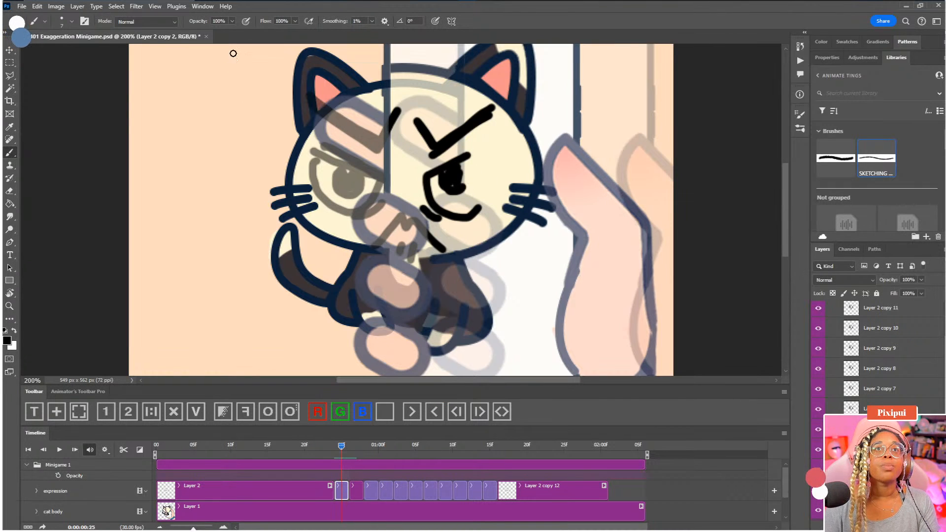
left_click_drag(368, 185, 368, 185)
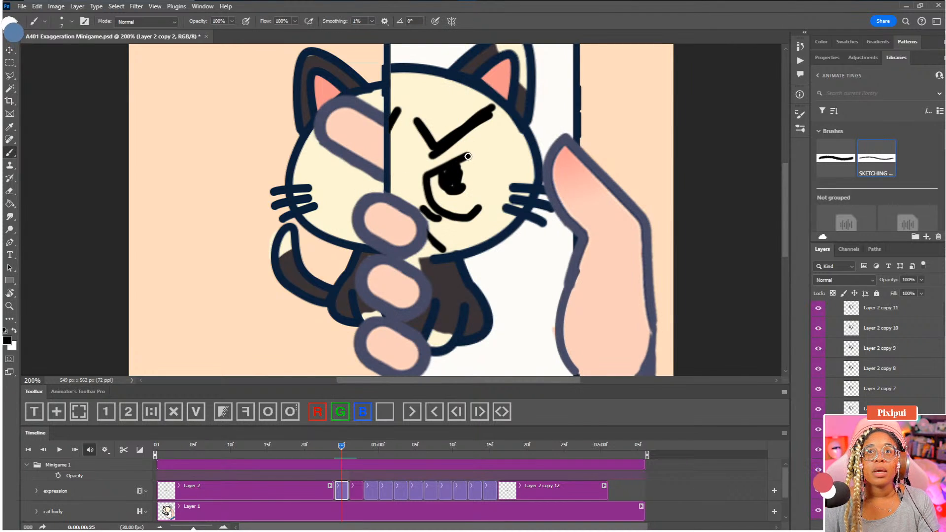
mouse_move(482, 148)
left_mouse_down()
mouse_move(469, 153)
mouse_move(487, 163)
mouse_move(472, 216)
left_mouse_up()
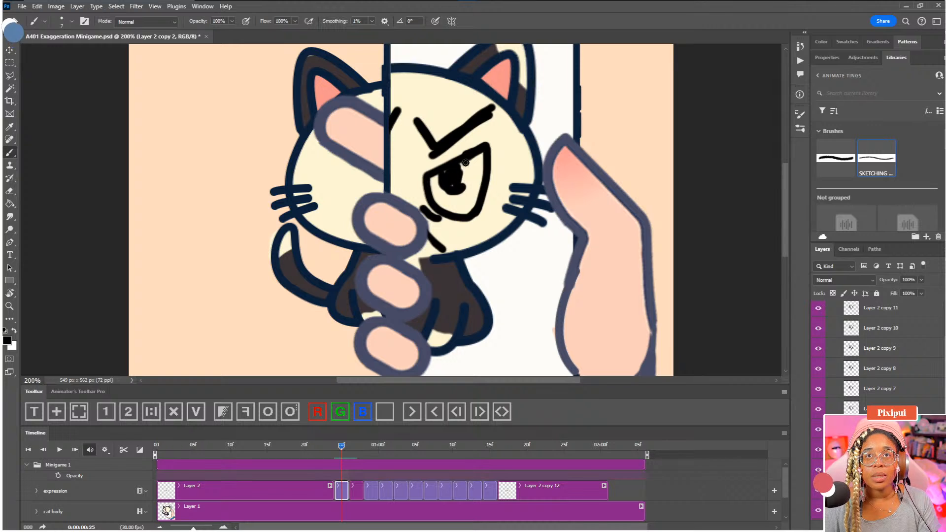
left_click_drag(465, 163, 461, 190)
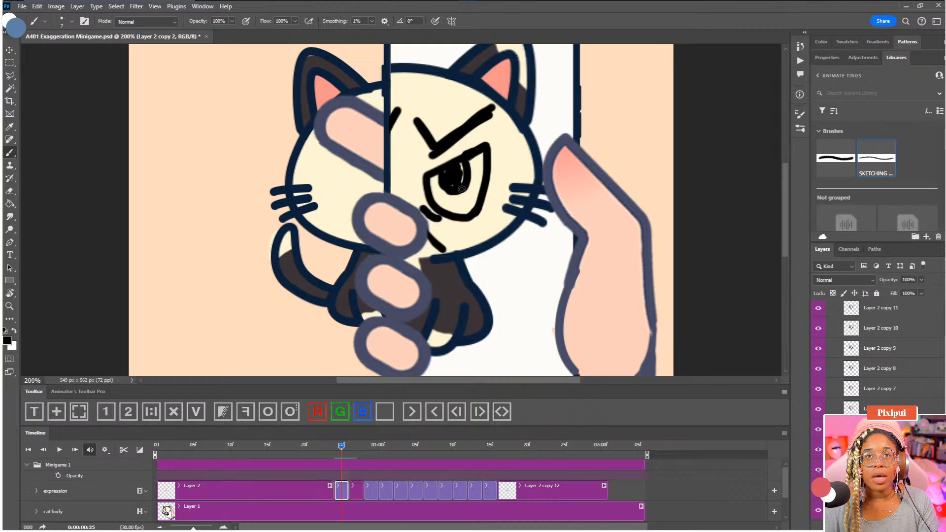
Step: Extend the first neutral Layer 2 clip by one frame so it ends at the 25-frame mark
left_click(373, 446)
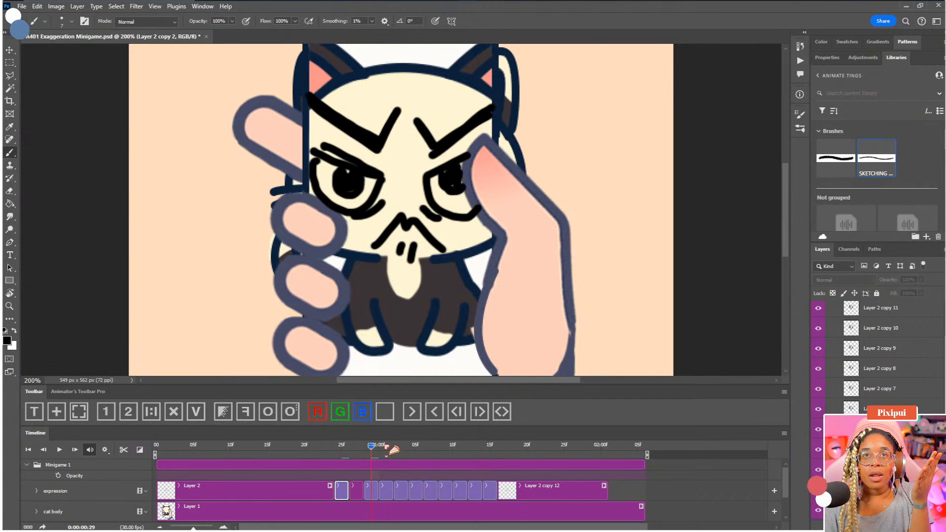
left_click(387, 450)
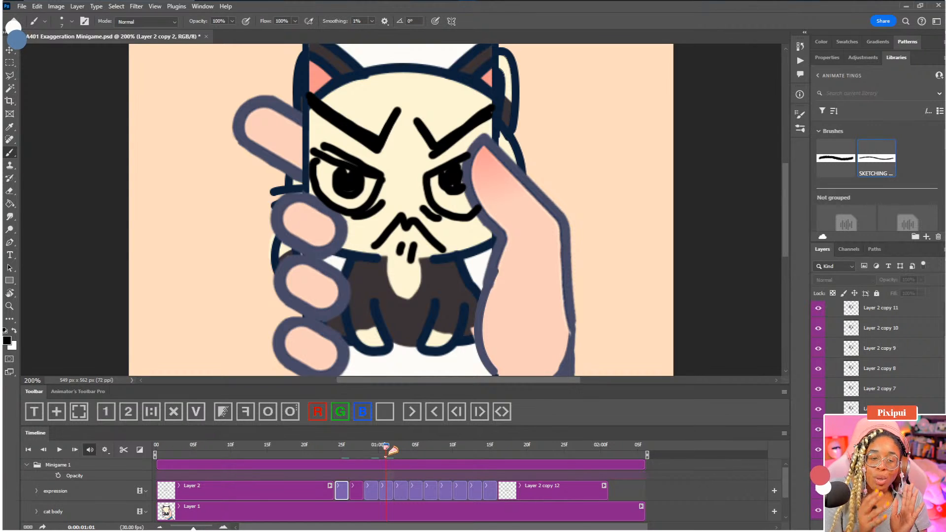
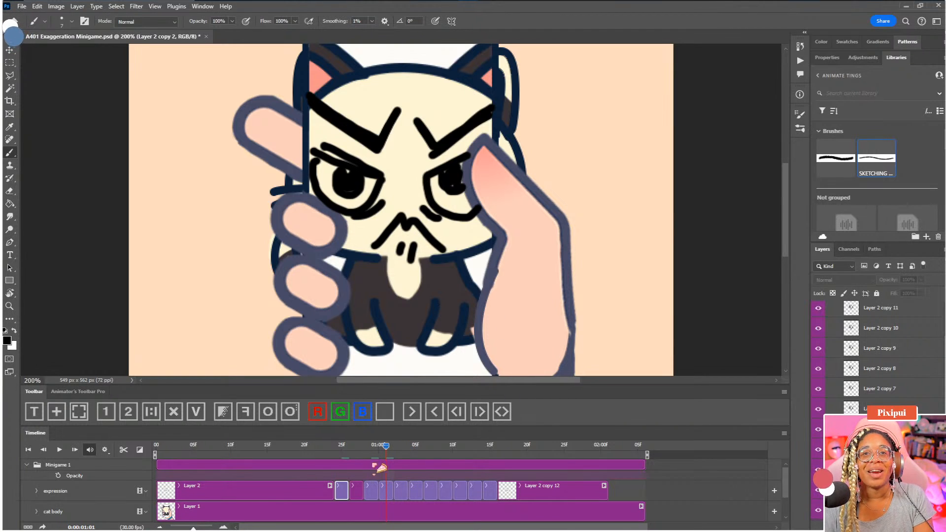
left_click_drag(385, 451, 334, 449)
left_click(331, 494)
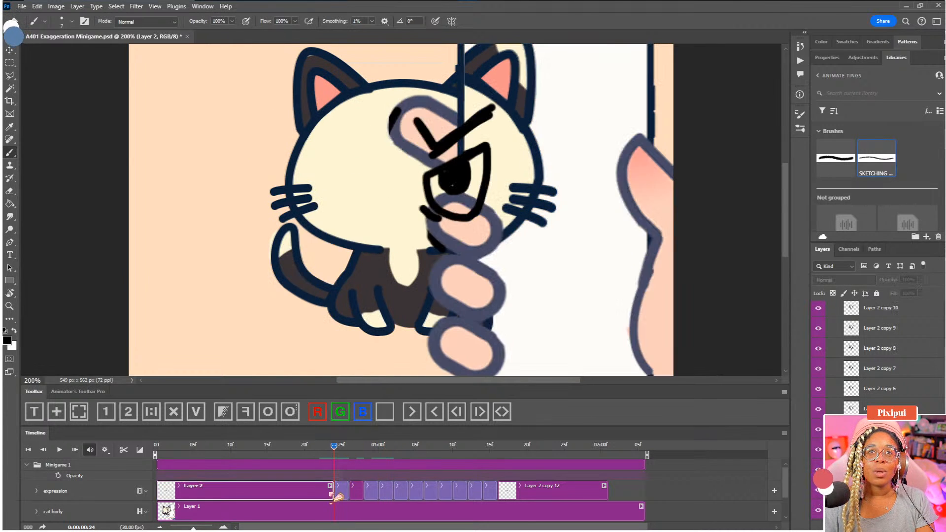
left_click_drag(333, 492, 341, 492)
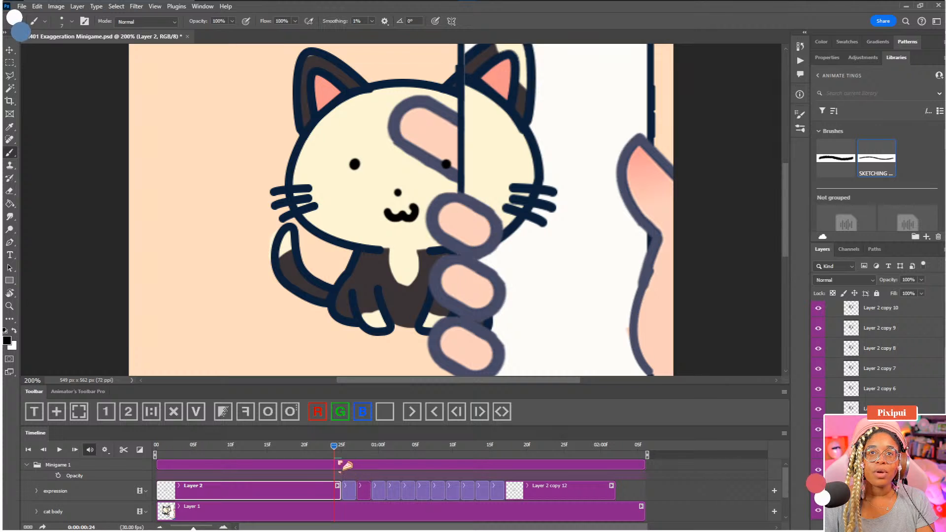
Step: Paint the neutral left eye dot on the Layer 2 copy 2 face at frame 25, using onion skinning as a guide
left_click(335, 446)
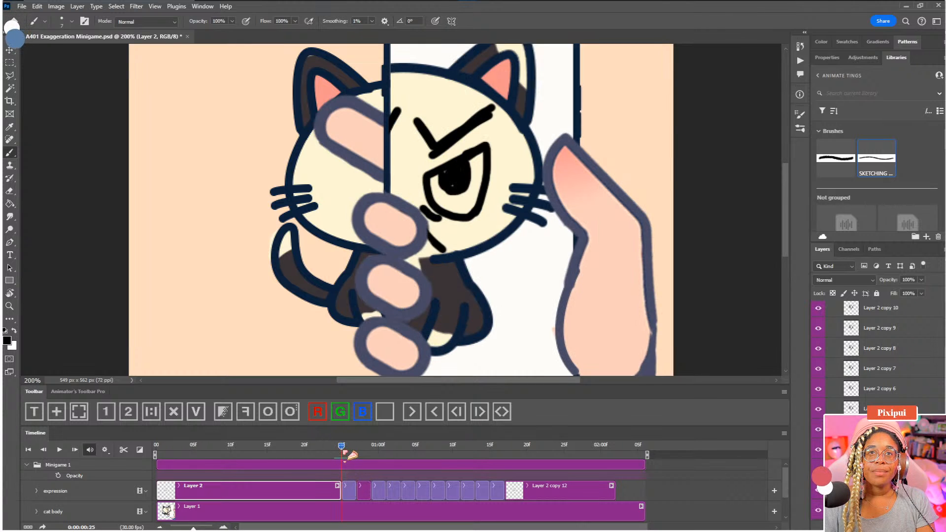
left_click_drag(338, 456, 343, 458)
left_click(346, 487)
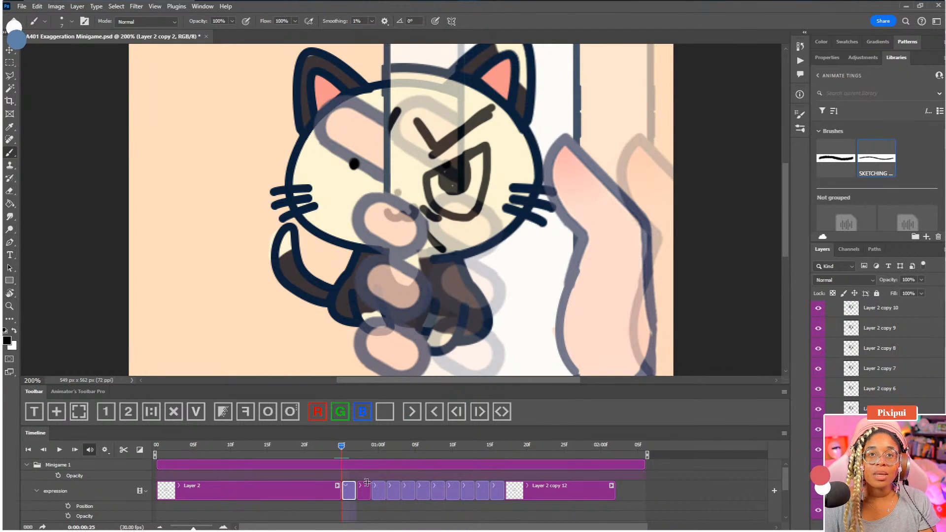
left_click(351, 447)
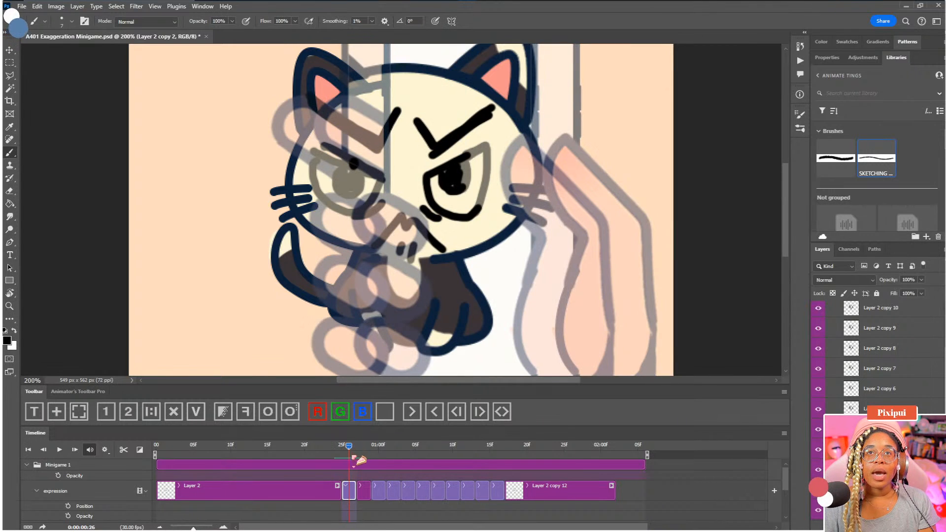
left_click(352, 492)
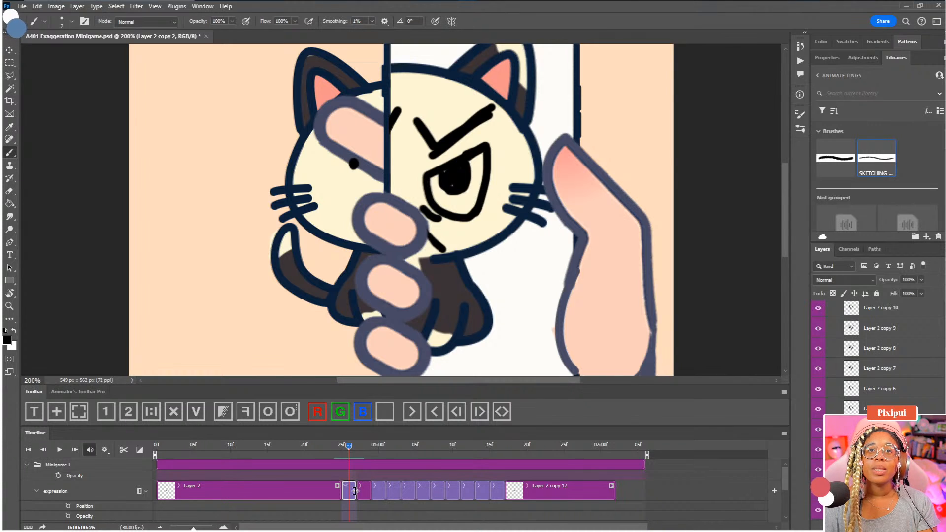
Step: Play back the animation with the whole canvas in view to review the change from neutral to angry and back
left_click_drag(351, 446, 228, 444)
key("space")
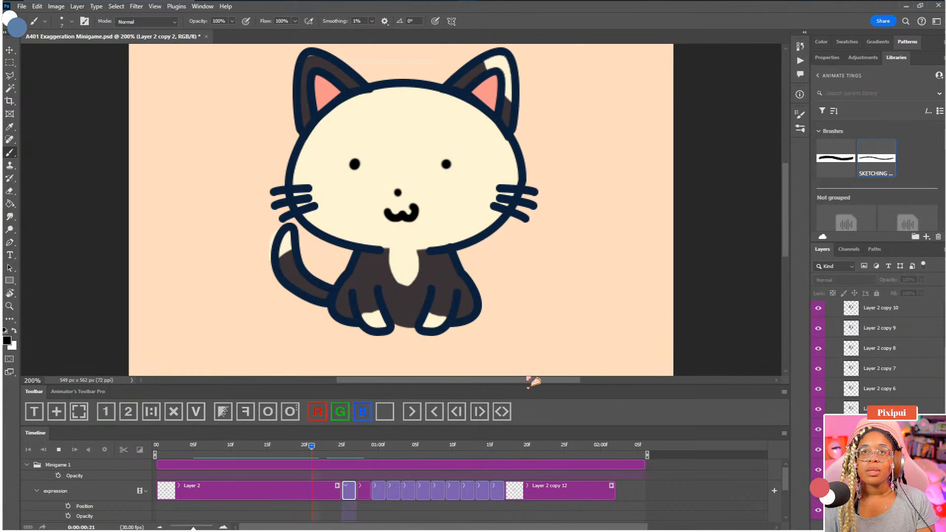
key("space")
key("ctrl+0")
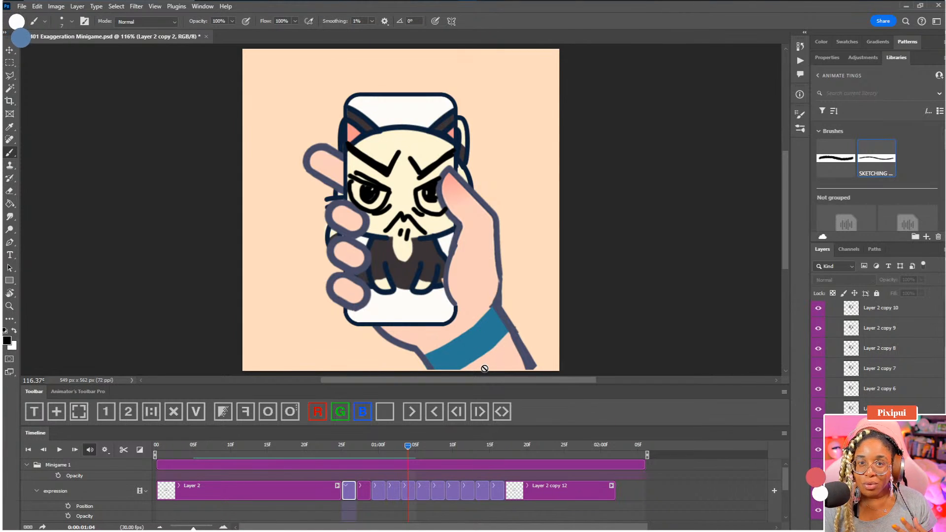
mouse_move(355, 452)
left_mouse_down()
mouse_move(343, 453)
mouse_move(373, 453)
mouse_move(340, 454)
left_mouse_up()
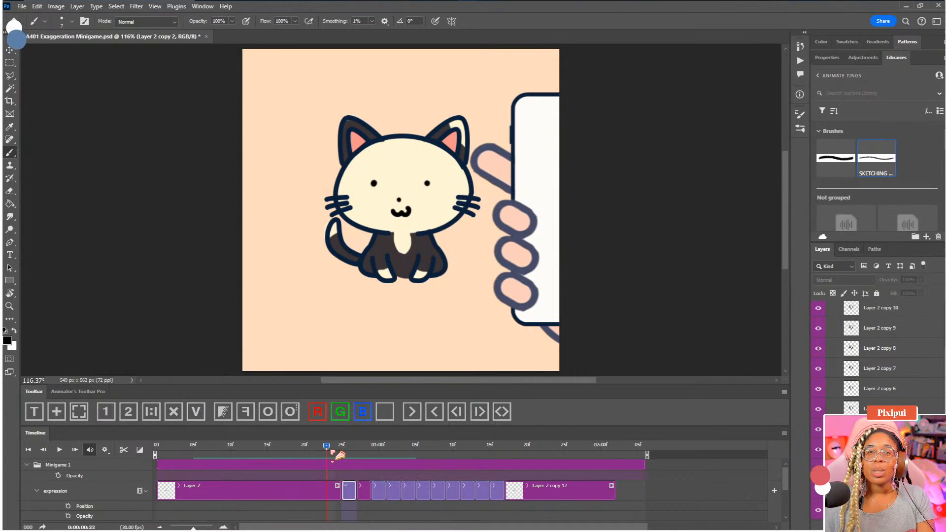
left_click_drag(338, 454, 156, 456)
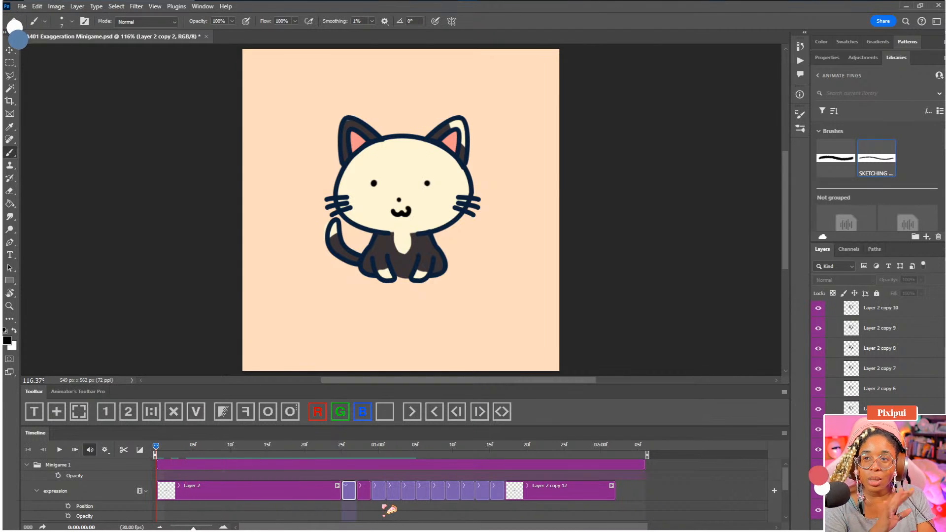
key("space")
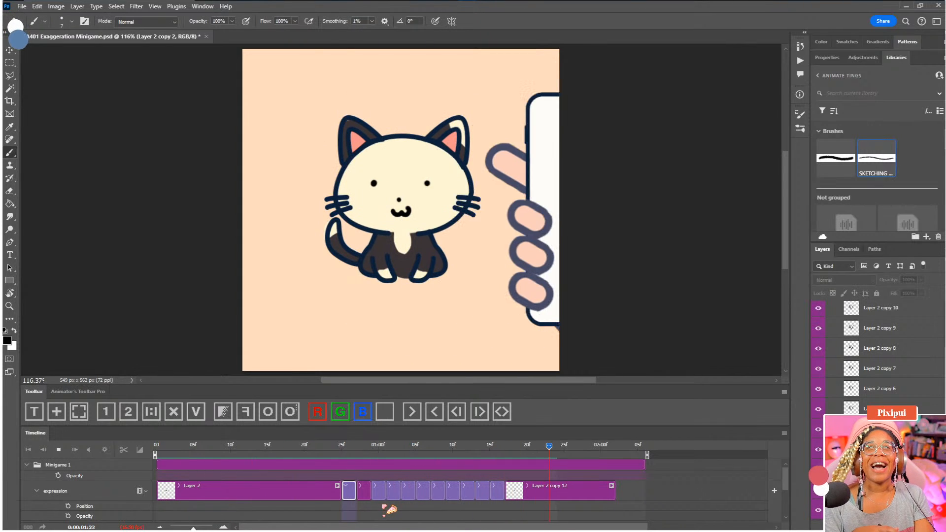
key("space")
Step: Check the phone's exit around frame 1:21, duplicate the Layer 2 copy 10 clip and place the duplicate after the last angry-face clip
left_click_drag(512, 451, 543, 452)
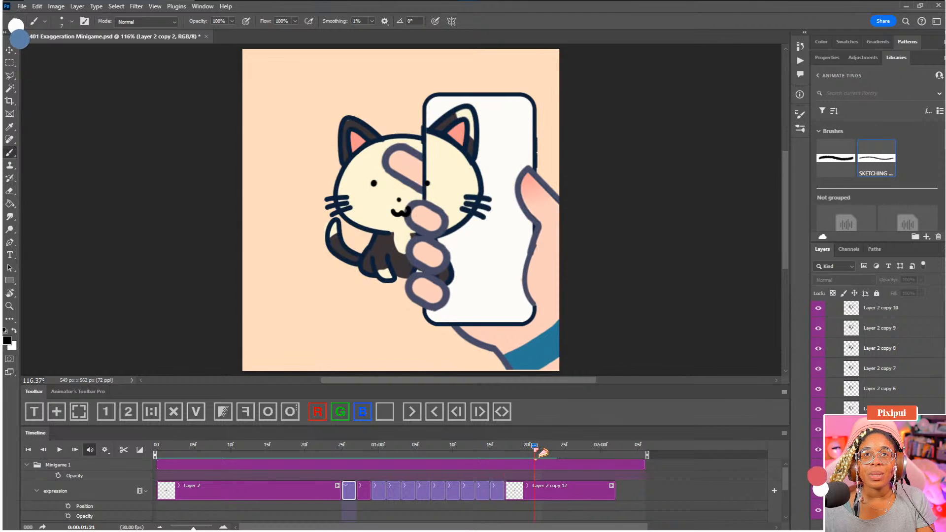
left_click(483, 490)
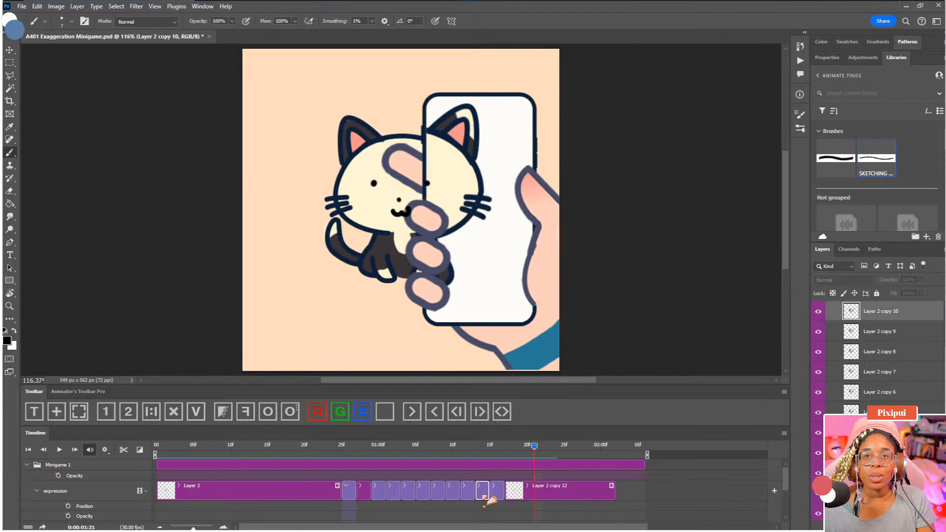
left_click(155, 414)
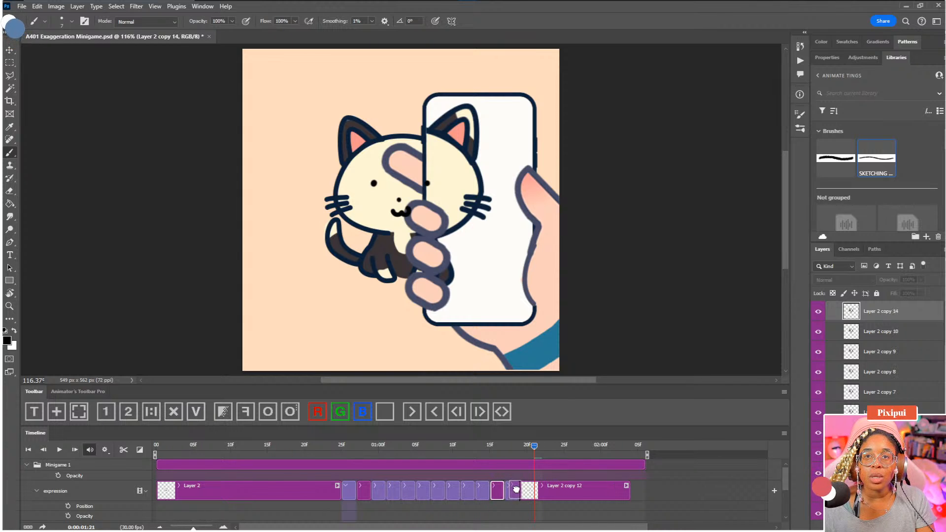
left_click_drag(516, 489, 533, 494)
Step: Duplicate the last two angry-face clips in turn and place the duplicates directly before the neutral Layer 2 copy 12 clip
left_click(501, 496)
left_click(155, 411)
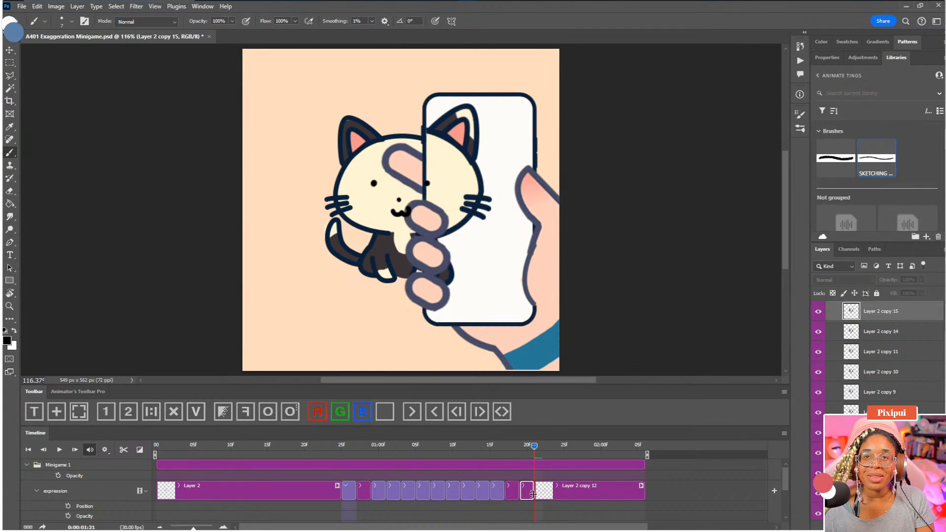
left_click(512, 491)
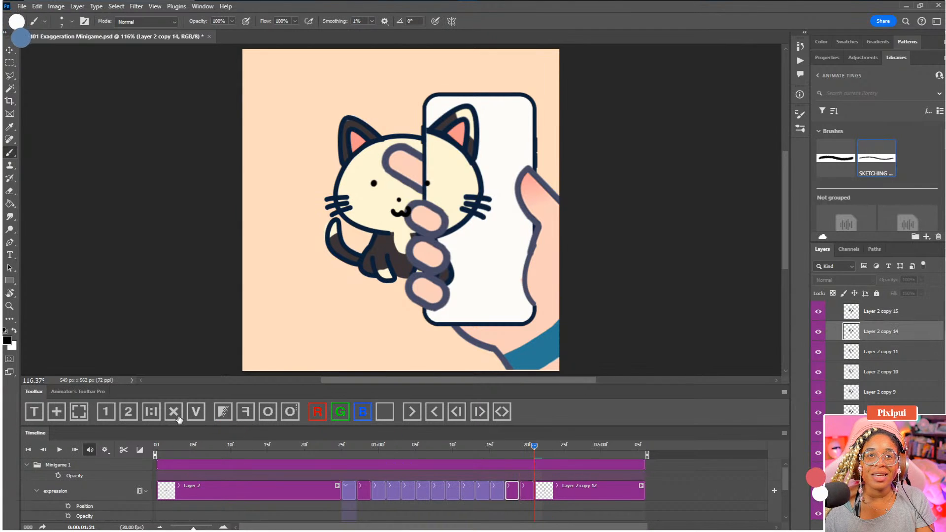
left_click(154, 411)
left_click_drag(526, 493, 549, 494)
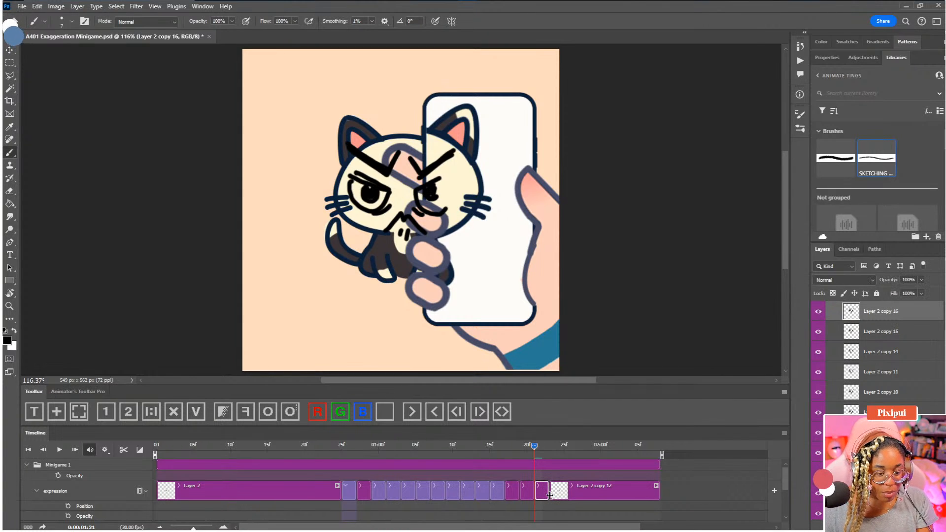
Step: Play back the animation from the first frame to review the neutral-angry-neutral change, and save the document
left_click_drag(535, 447, 157, 460)
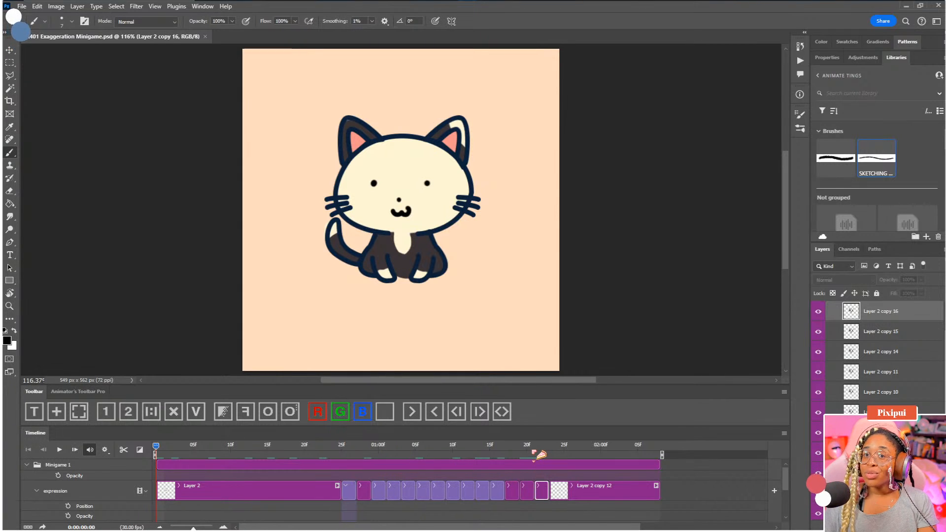
left_click_drag(323, 448, 108, 440)
key("space")
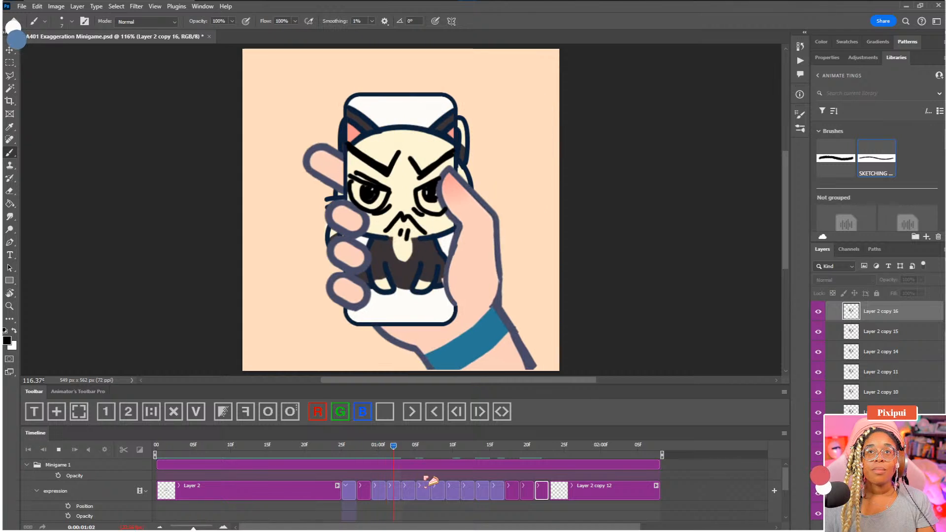
key("space")
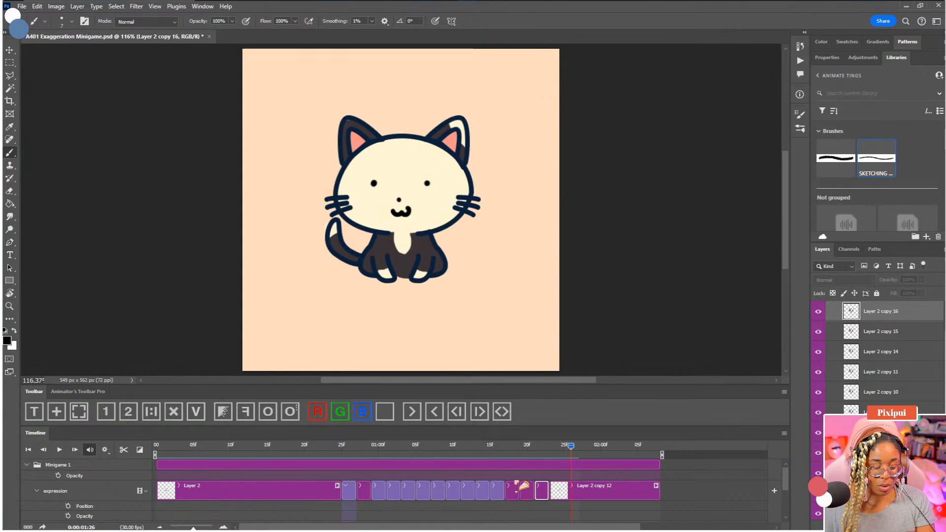
key("ctrl+s")
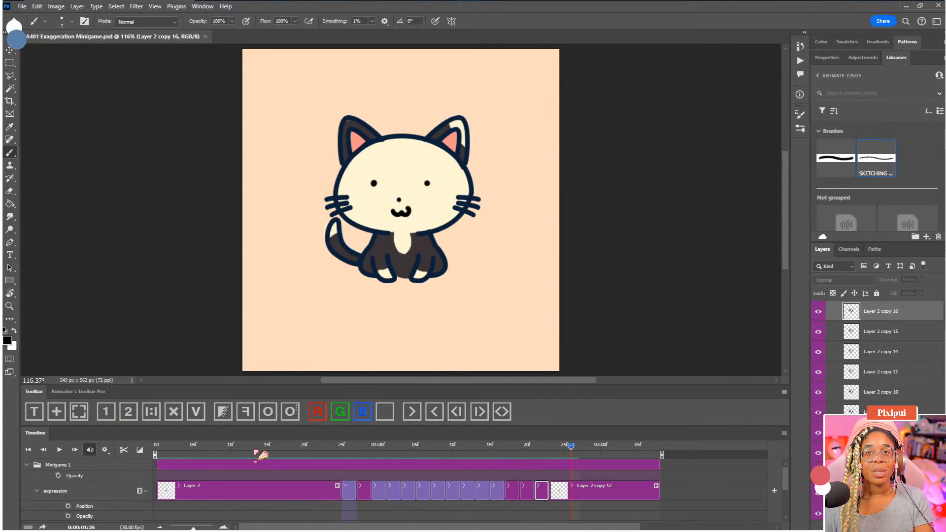
Step: Replay the animation from the start, pausing on the angry face behind the phone to examine the expression timing
left_click_drag(275, 446, 143, 447)
key("space")
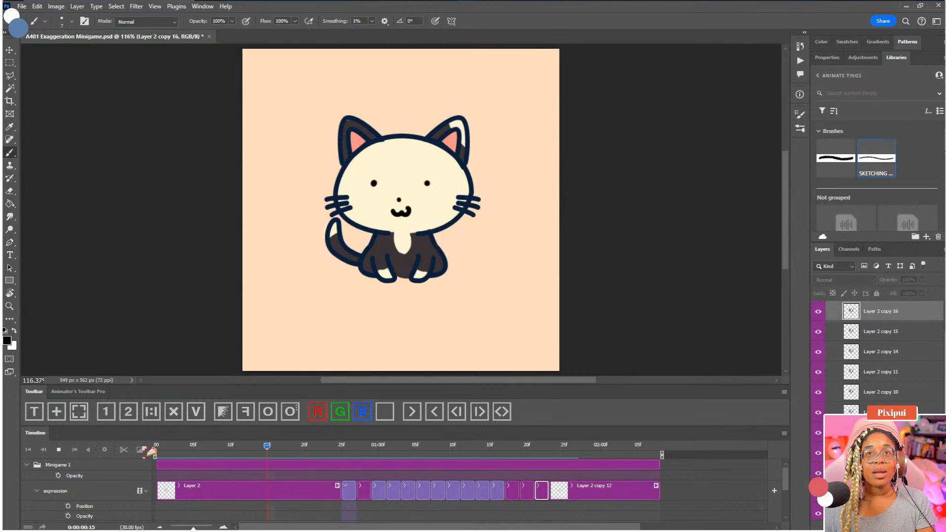
key("space")
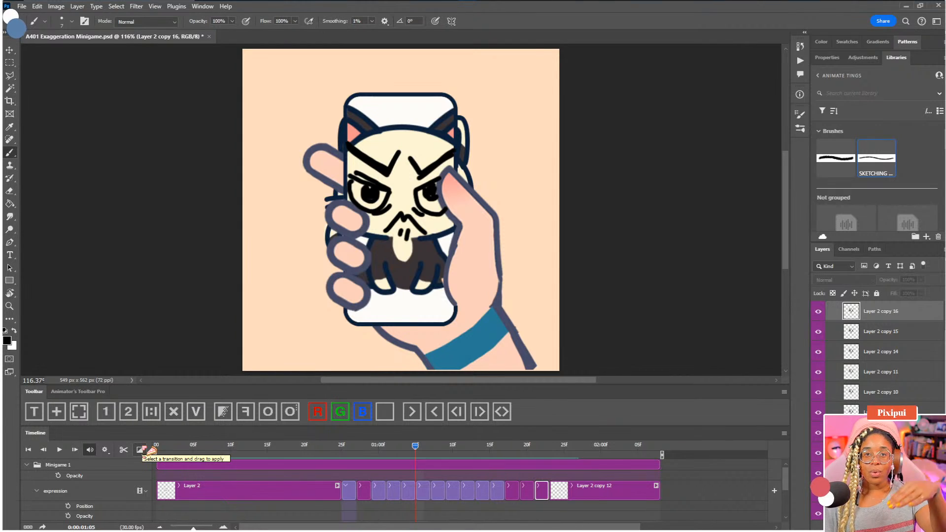
key("space")
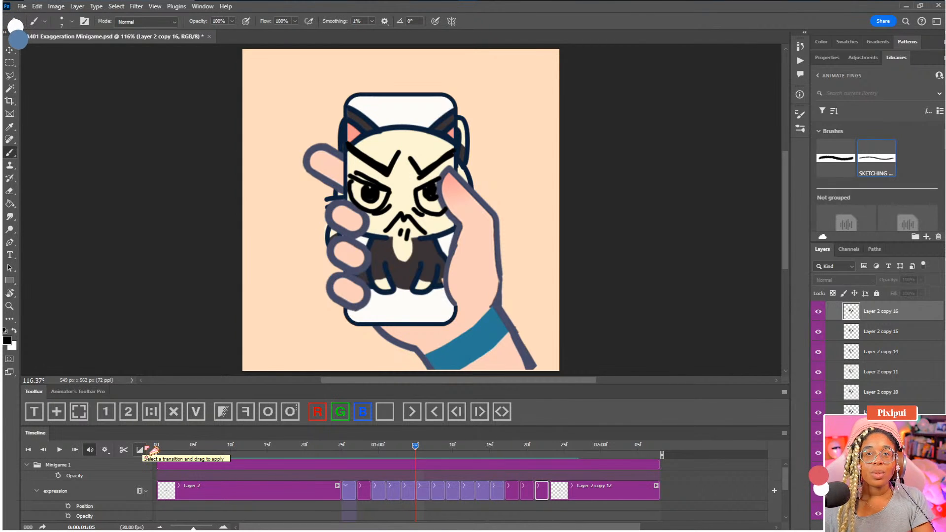
key("space")
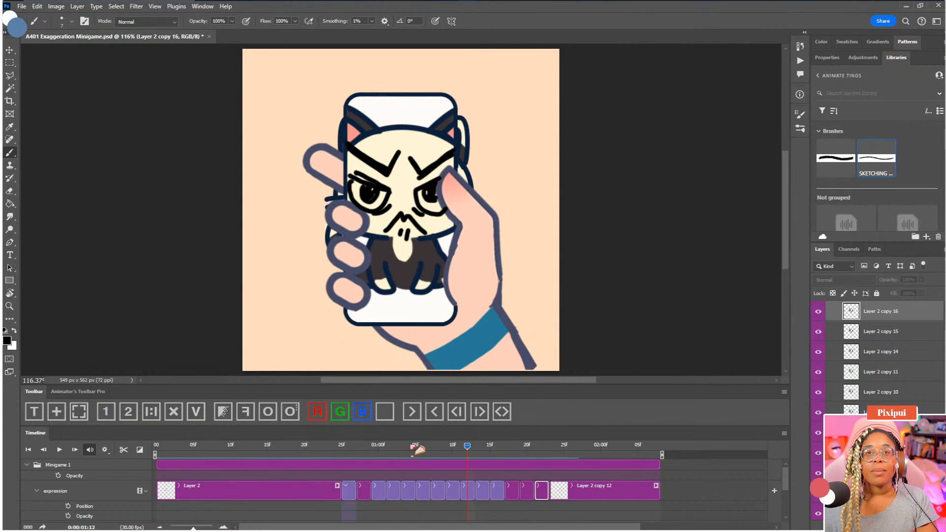
Step: On Layer 2 copy 13 at frame 27, paint the missing outer edge of the right eye at 100% opacity, using onion skinning as a guide
left_click_drag(391, 449, 358, 449)
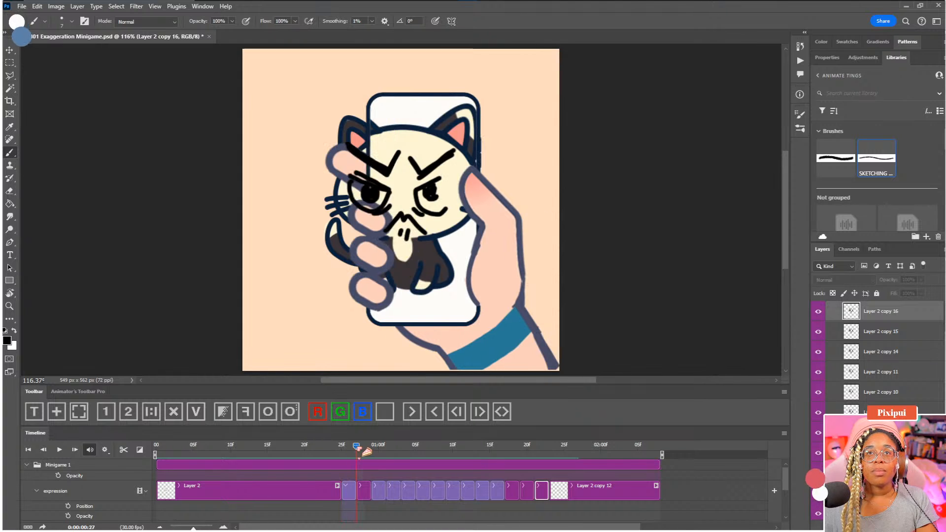
left_click(364, 490)
key("ctrl+plus")
key("ctrl+plus")
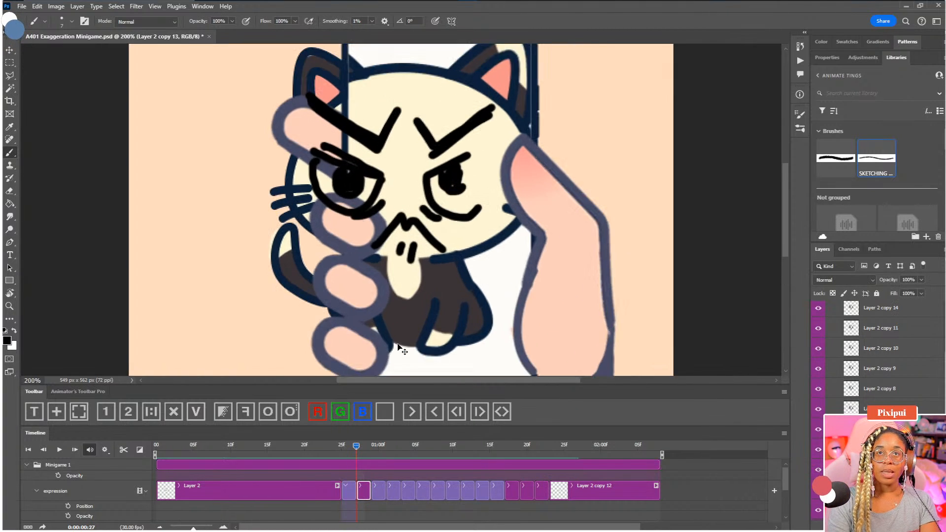
key("3")
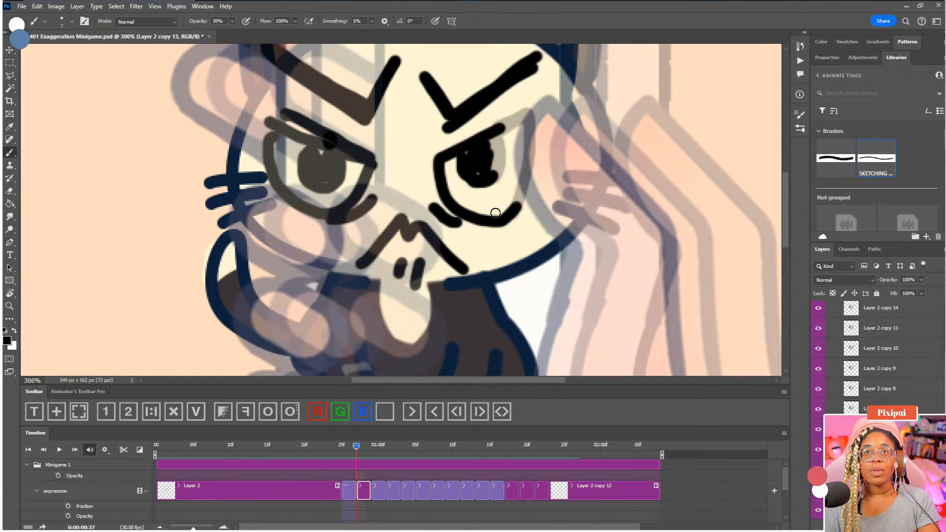
left_click_drag(512, 206, 500, 241)
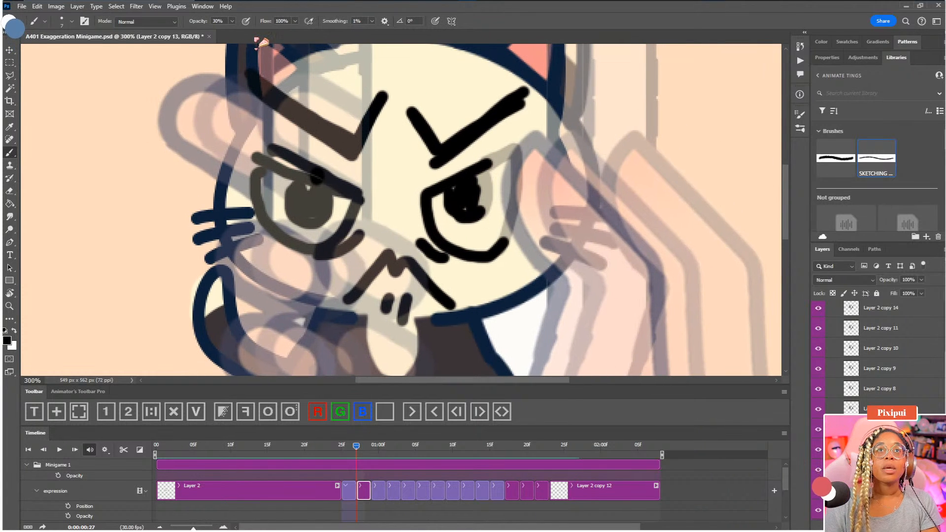
left_click(231, 20)
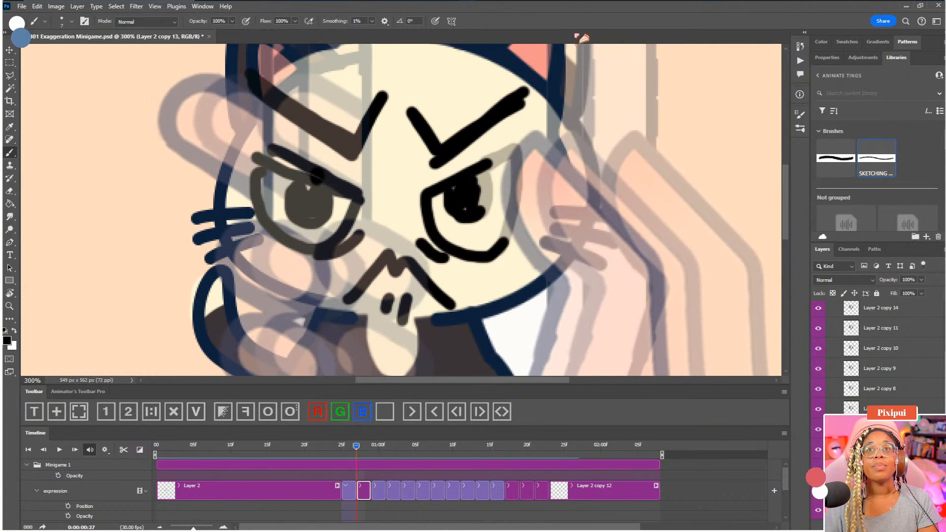
key("r")
mouse_move(505, 256)
left_mouse_down()
mouse_move(580, 191)
mouse_move(531, 107)
left_mouse_up()
key("b")
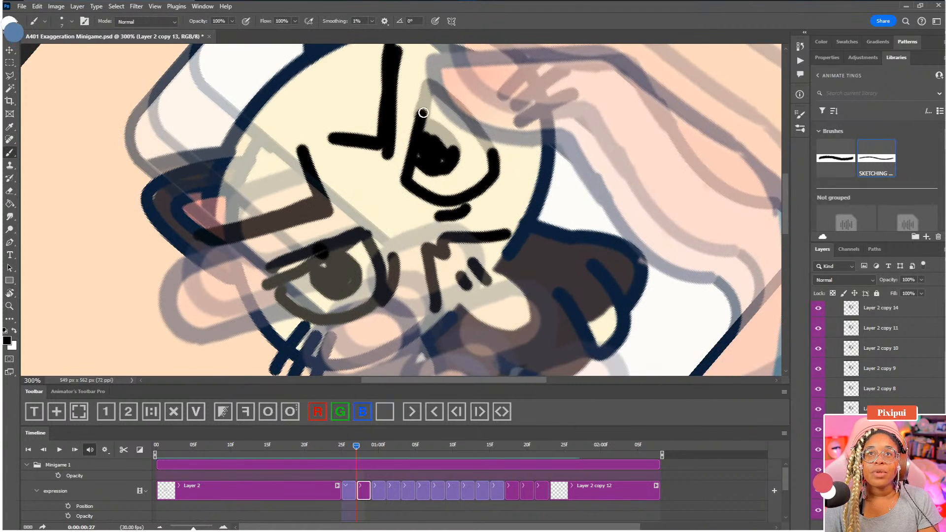
mouse_move(423, 113)
left_mouse_down()
mouse_move(430, 85)
mouse_move(458, 101)
mouse_move(439, 89)
mouse_move(494, 162)
left_mouse_up()
key("ctrl+z")
key("ctrl+z")
left_click_drag(433, 88, 492, 158)
Step: Check the closed right eye outline at frame 27 on the upright, full canvas with onion skinning off
key("ctrl+0")
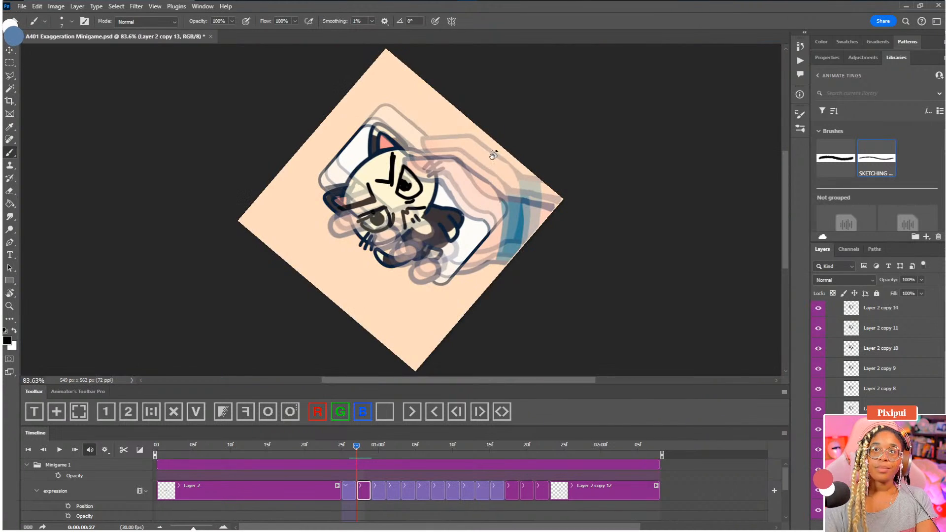
key("r")
left_click_drag(468, 254, 405, 296)
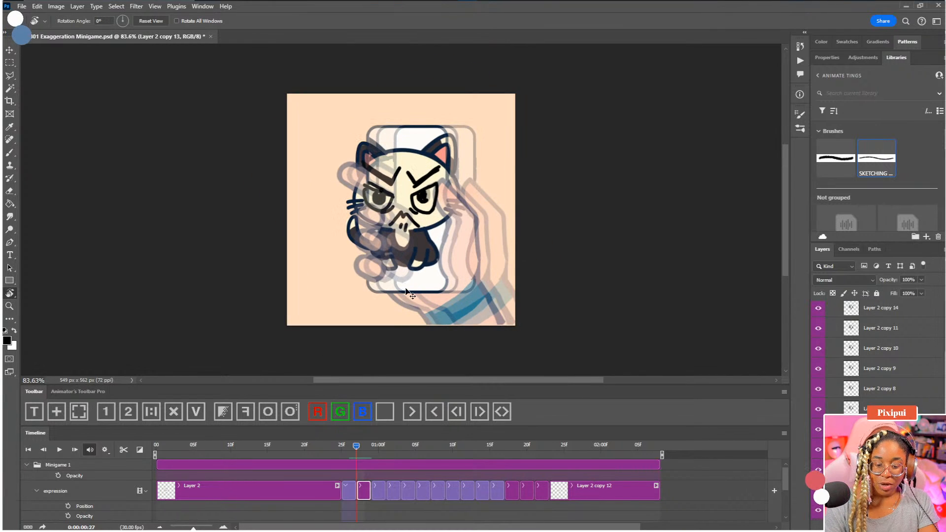
key("ctrl+1")
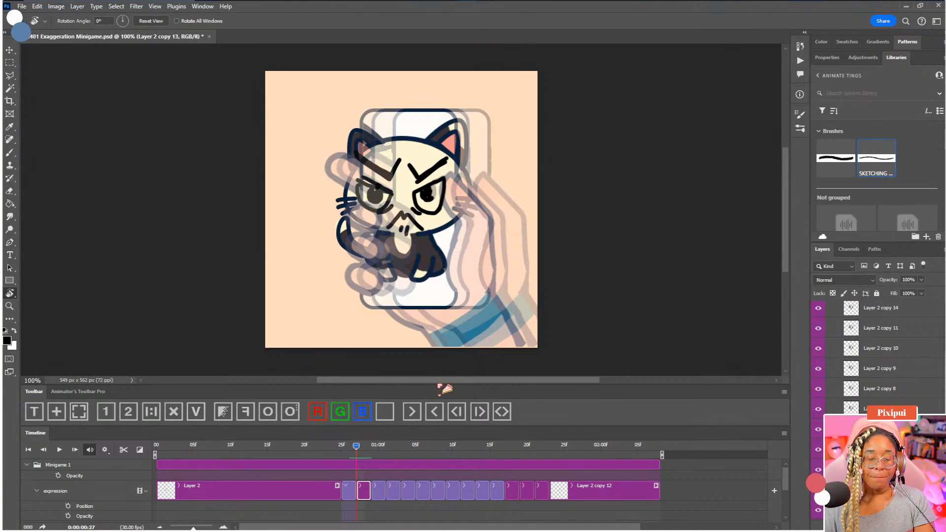
key("ctrl+shift+o")
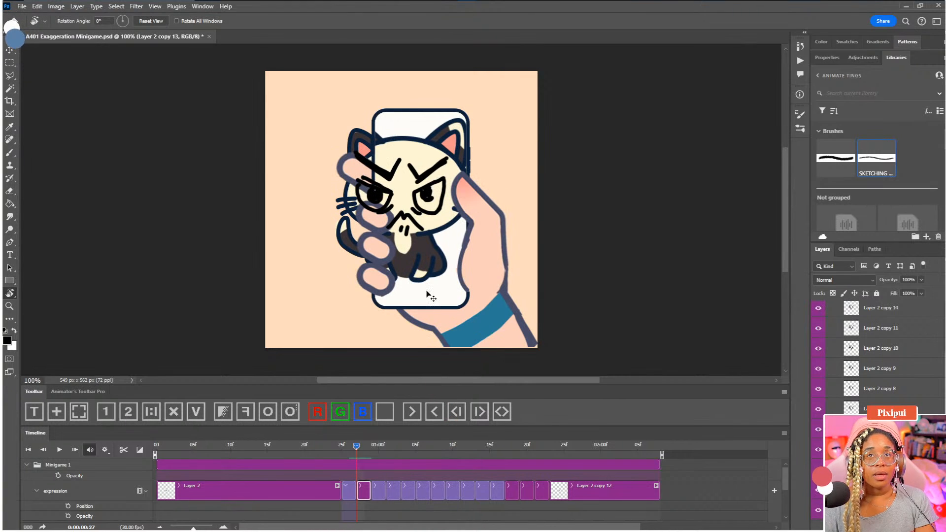
Step: Fill in the right eye's pupil on the Layer 2 copy 13 face with black, with onion skinning on as a guide
key("ctrl+plus")
key("ctrl+plus")
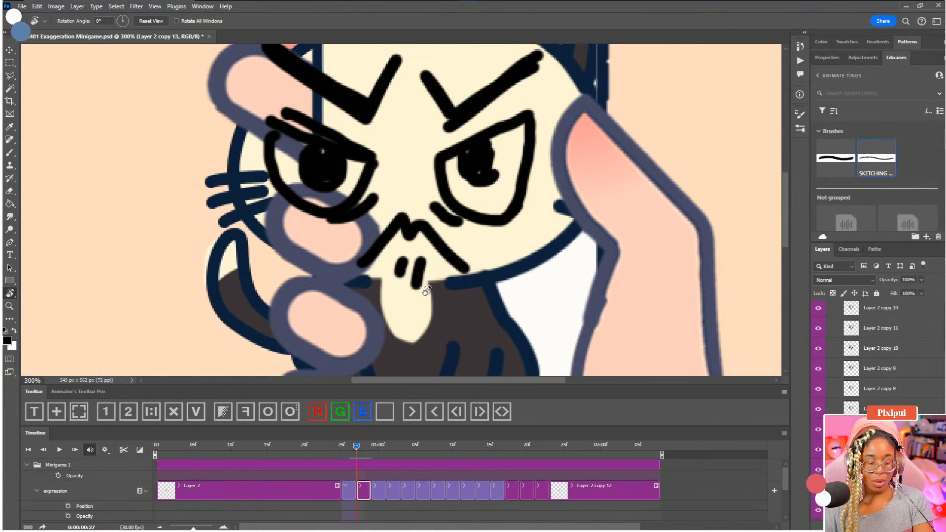
key("ctrl+shift+o")
key("b")
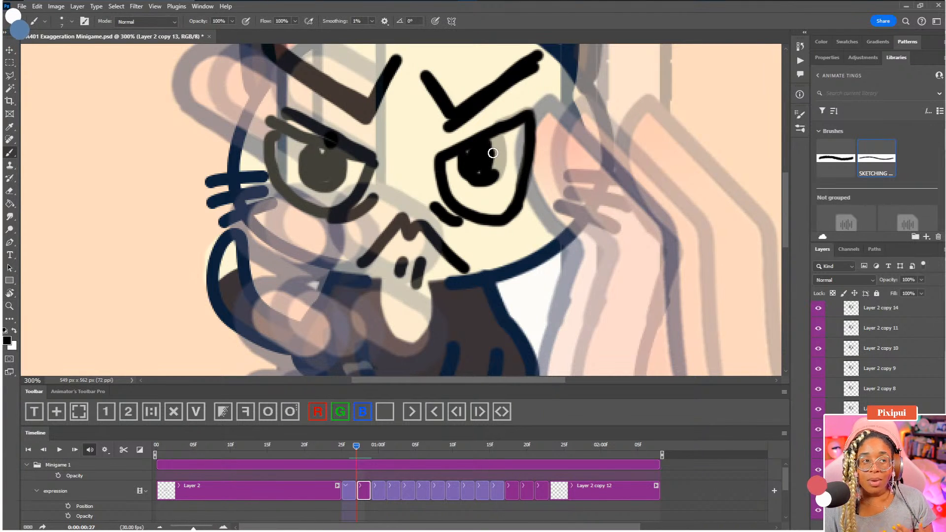
left_click_drag(498, 174, 492, 217)
left_click_drag(490, 181, 490, 213)
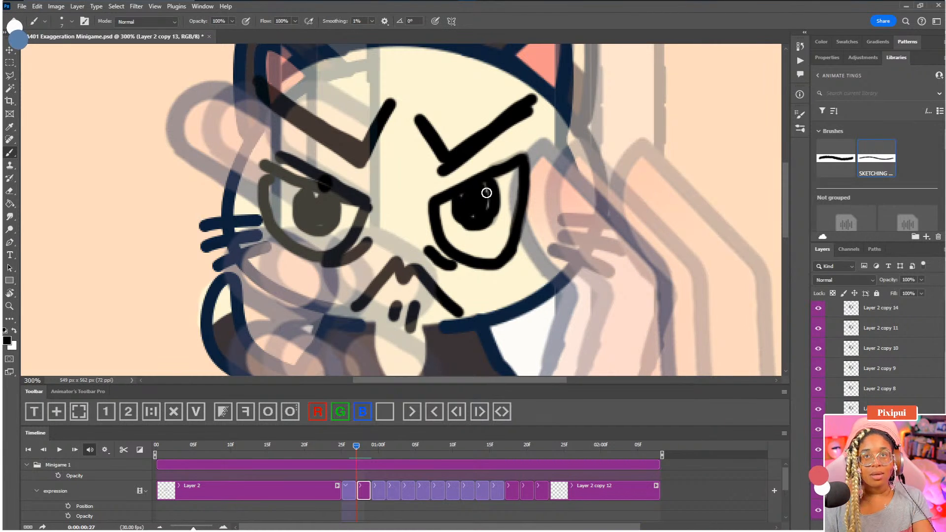
left_click_drag(486, 212, 488, 194)
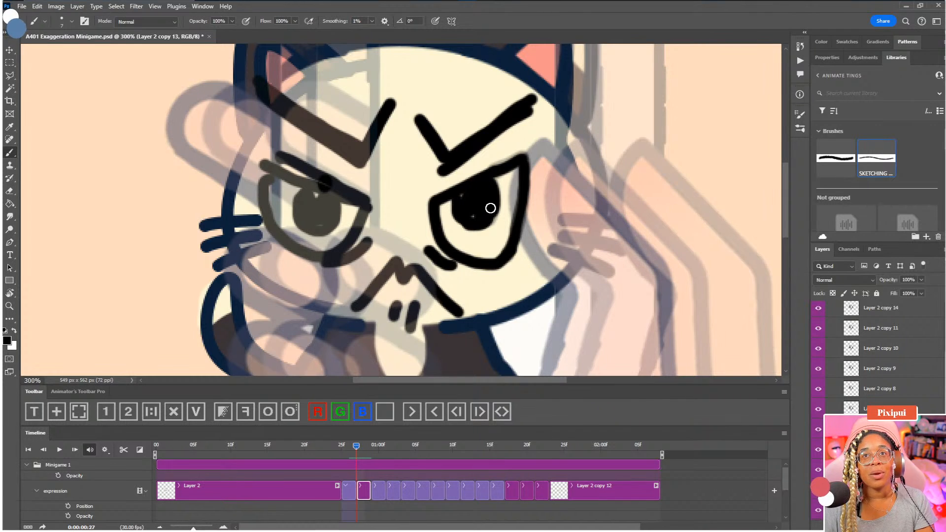
Step: Turn off onion skinning and play the animation from the first frame to review the corrected eye
key("ctrl+0")
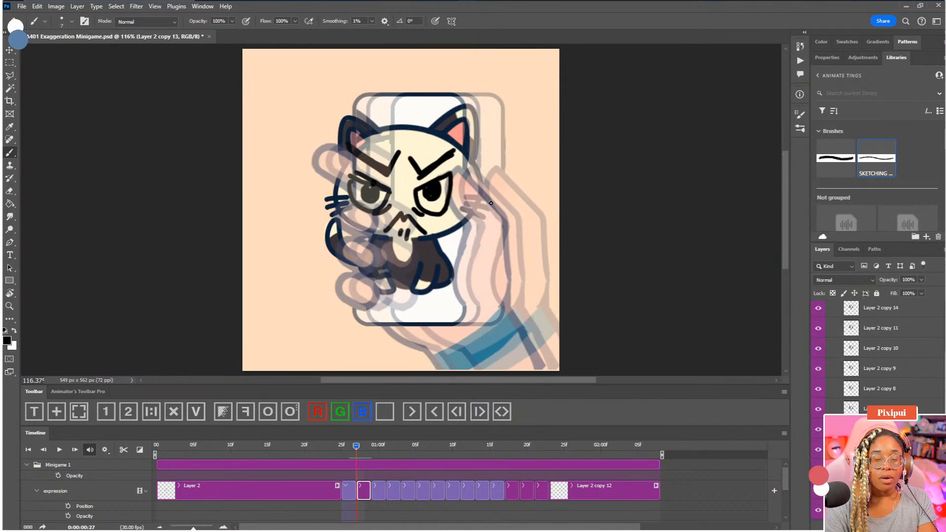
left_click(267, 412)
left_click(364, 447)
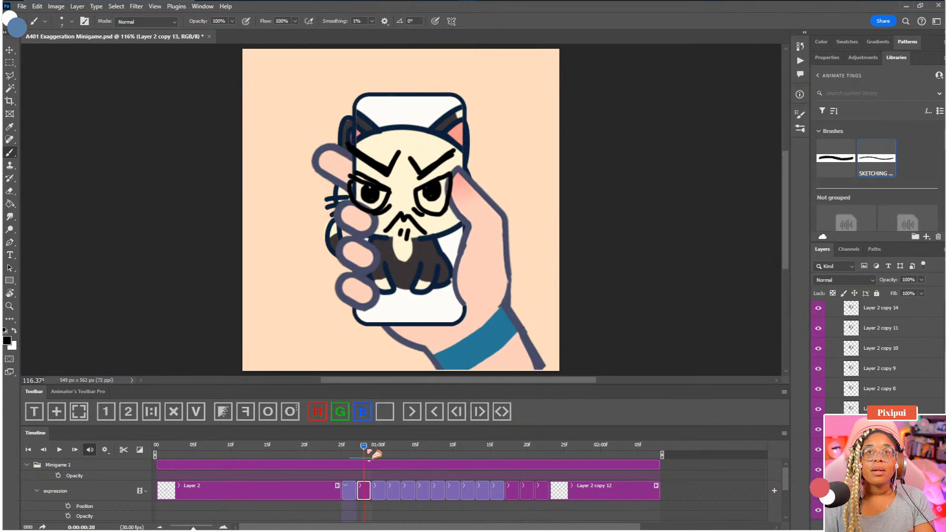
left_click_drag(376, 450, 135, 396)
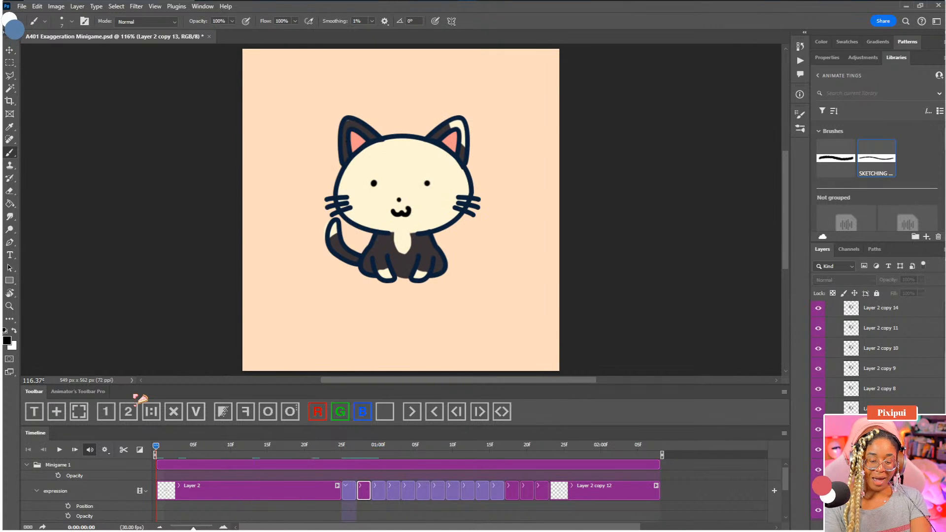
key("ctrl+minus")
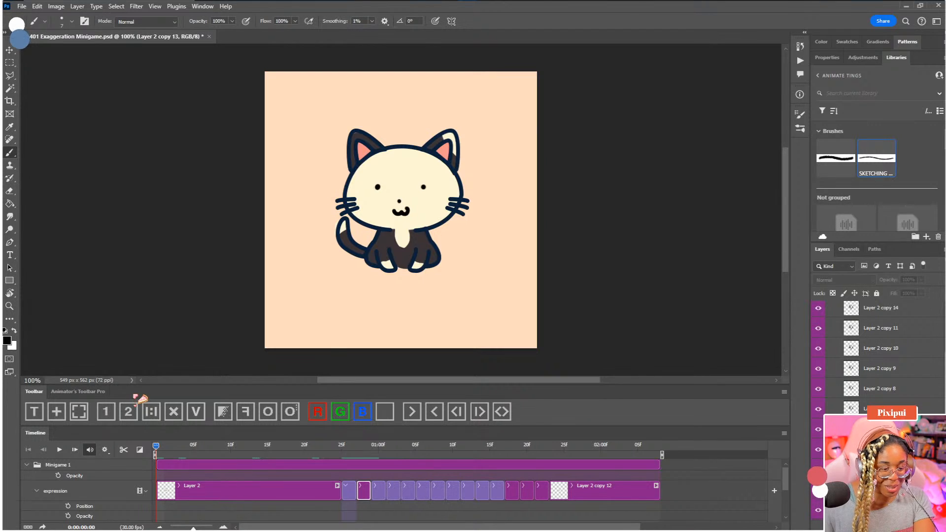
key("space")
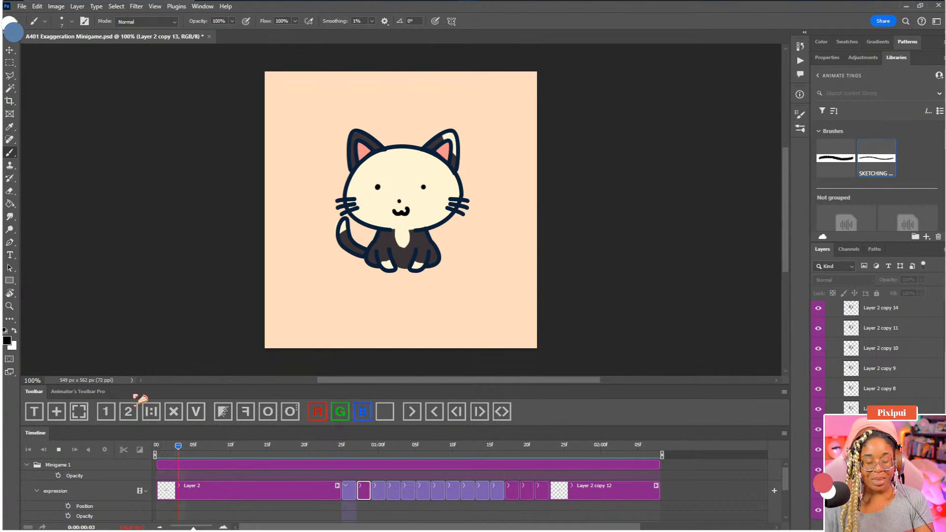
key("space")
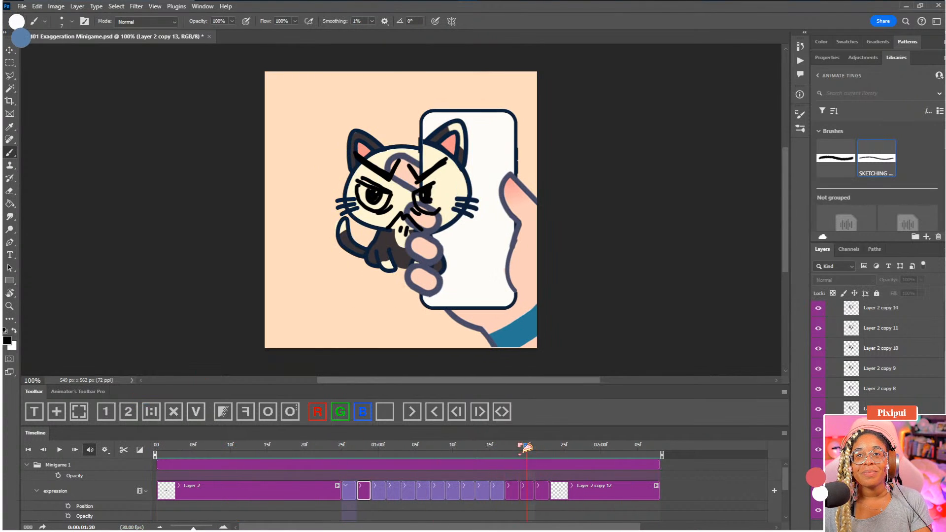
Step: On Layer 2 copy 15 at frame 1:19, erase the angry face strokes outside the phone's left edge and over the fingertip
mouse_move(520, 445)
left_mouse_down()
mouse_move(506, 447)
mouse_move(520, 448)
left_mouse_up()
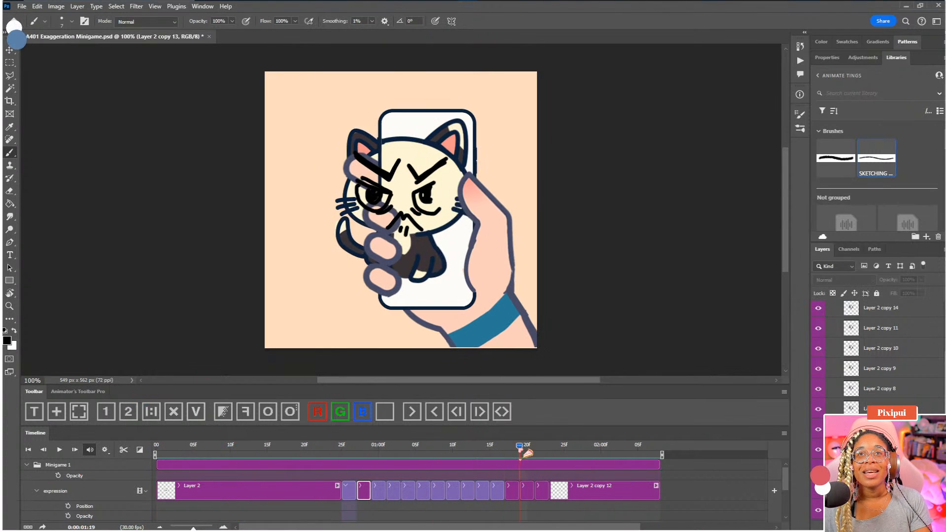
left_click(532, 493)
key("ctrl+plus")
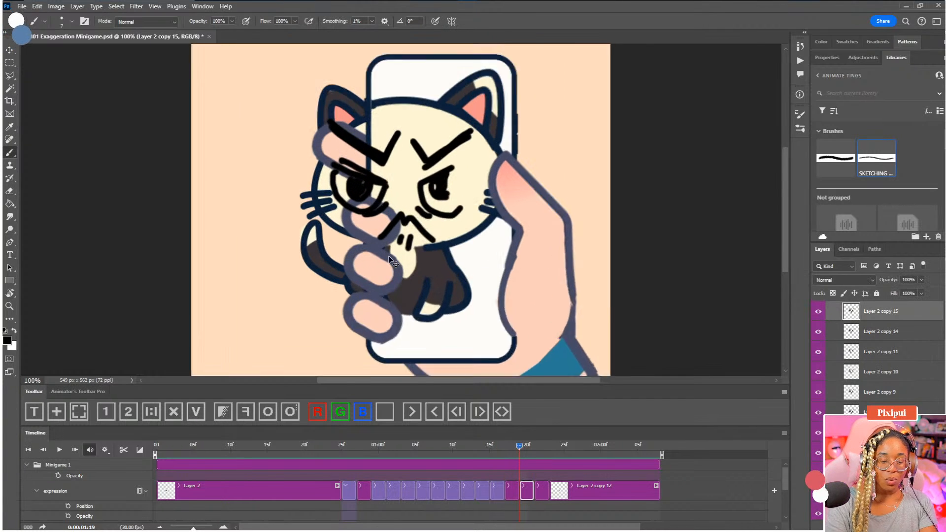
key("e")
key("m")
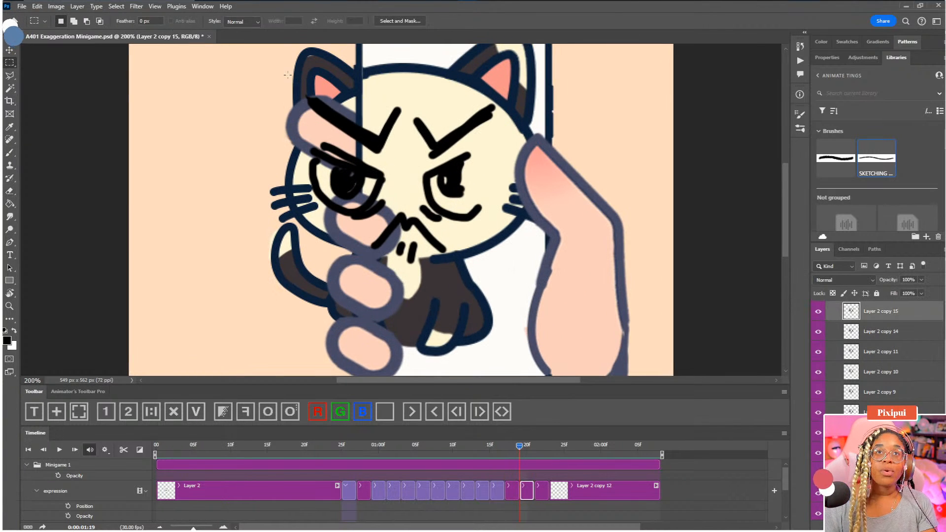
mouse_move(268, 48)
left_mouse_down()
mouse_move(380, 302)
mouse_move(360, 319)
left_mouse_up()
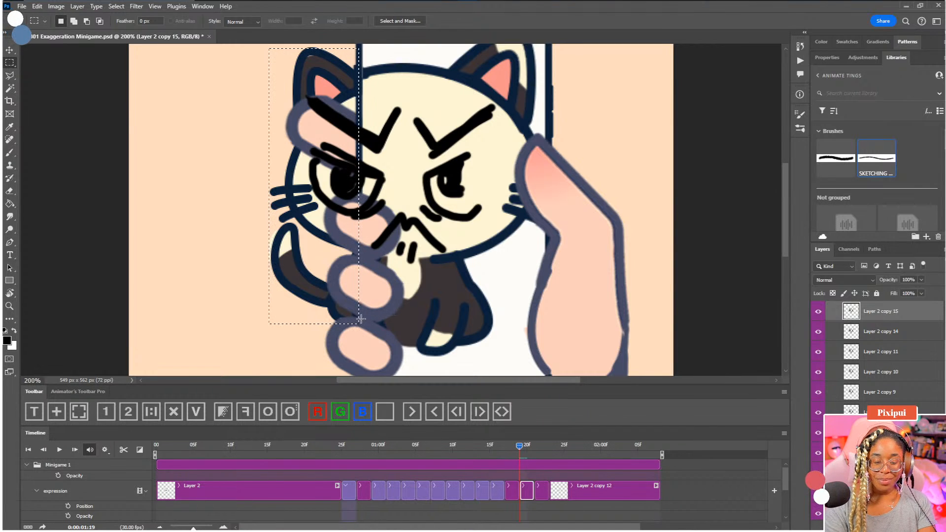
key("Delete")
key("ctrl+d")
key("e")
mouse_move(369, 233)
left_mouse_down()
mouse_move(379, 246)
mouse_move(388, 229)
left_mouse_up()
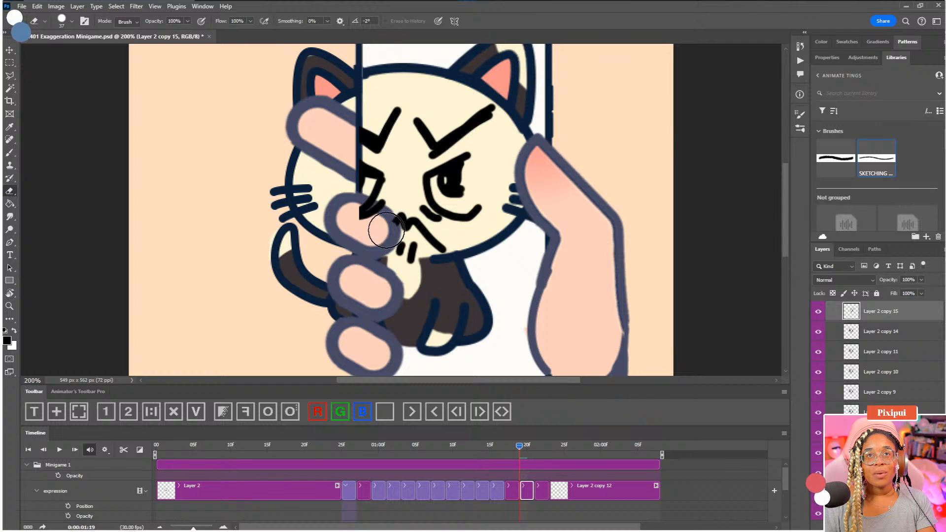
Step: On Layer 2 copy 15 at frame 1:19, draw the outer edge of the right eye and fill in its pupil with black
key("b")
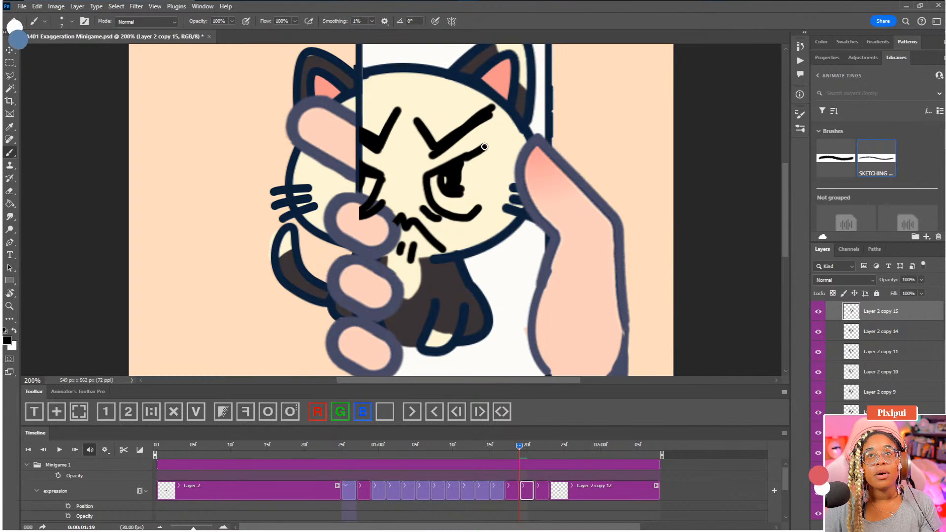
left_click_drag(483, 149, 479, 207)
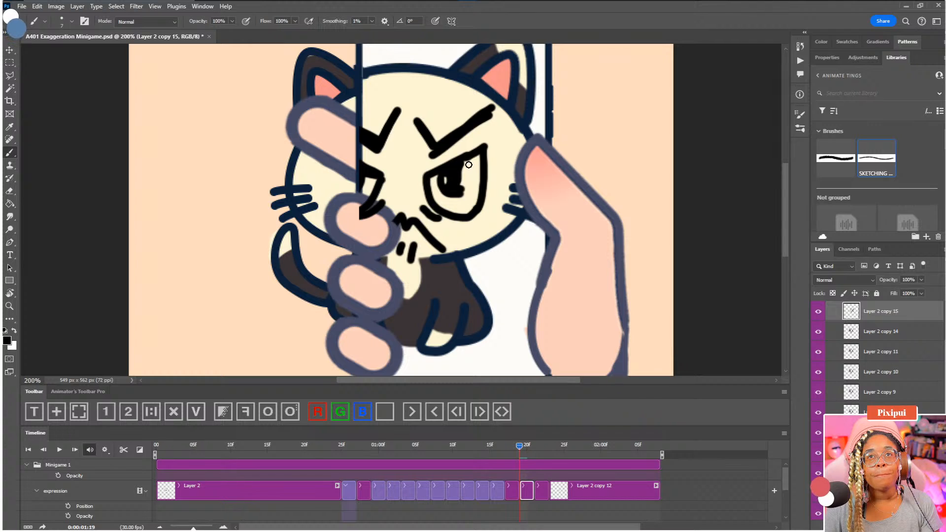
mouse_move(468, 165)
left_mouse_down()
mouse_move(468, 189)
mouse_move(463, 167)
left_mouse_up()
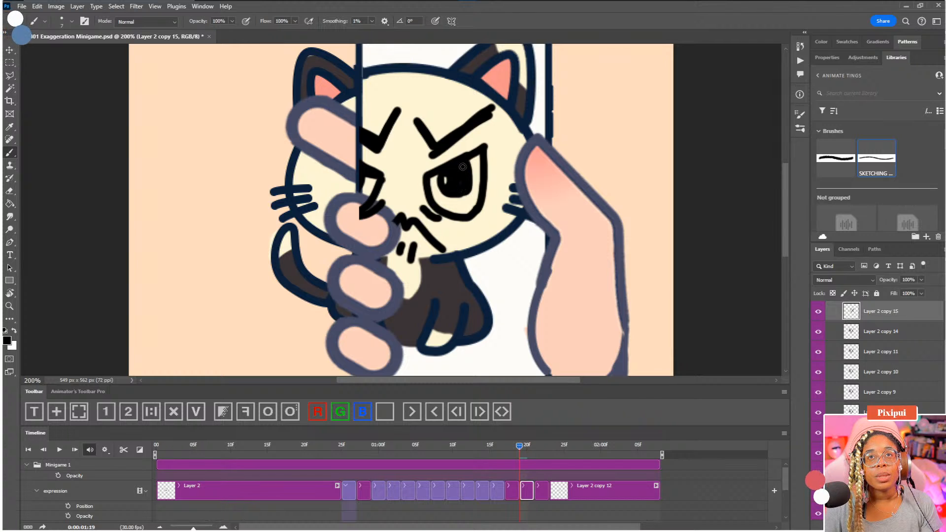
Step: Duplicate the Layer 2 copy 15 face frame, trim the original clip to end at 1:20, and select the duplicate for erasing
left_click(528, 448)
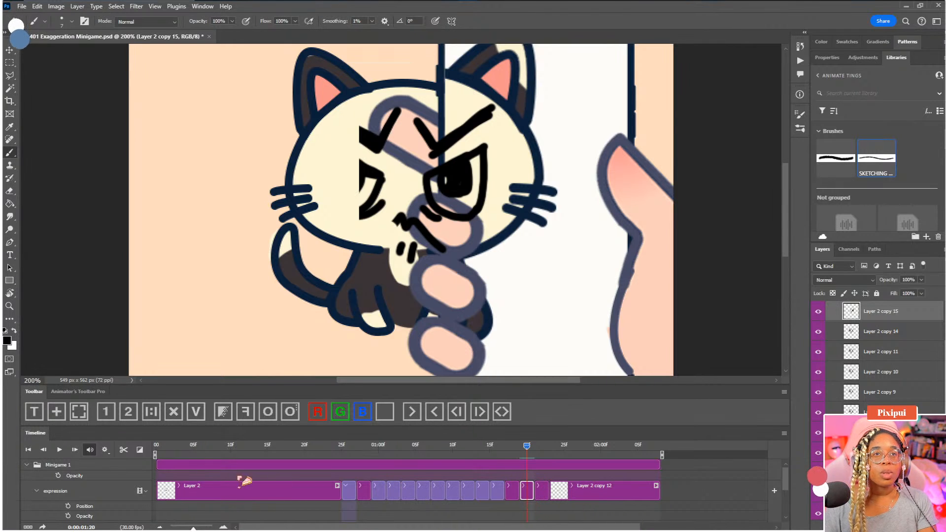
left_click(150, 413)
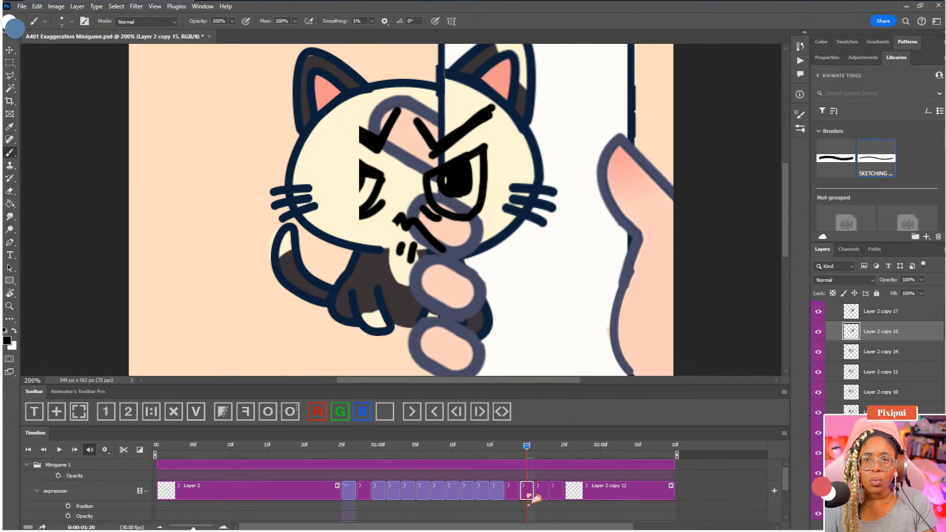
left_click_drag(532, 490, 526, 491)
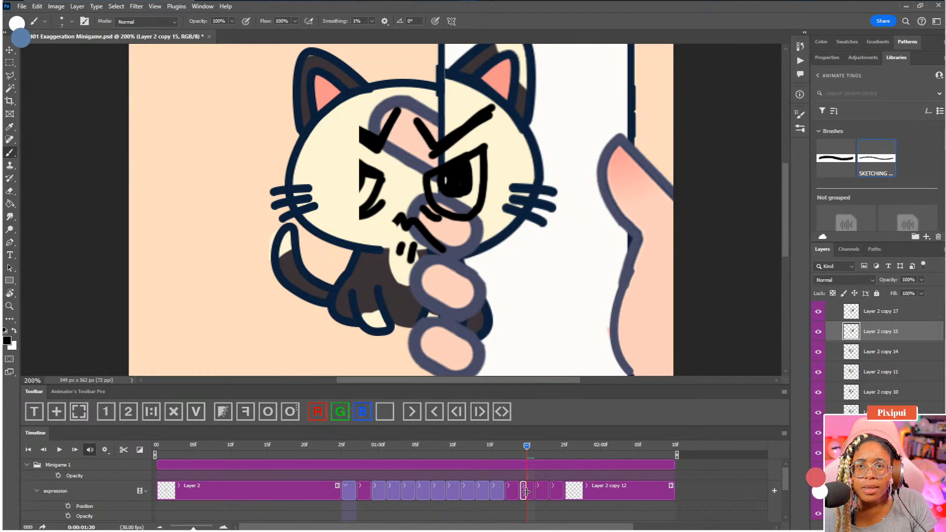
left_click(539, 496)
key("e")
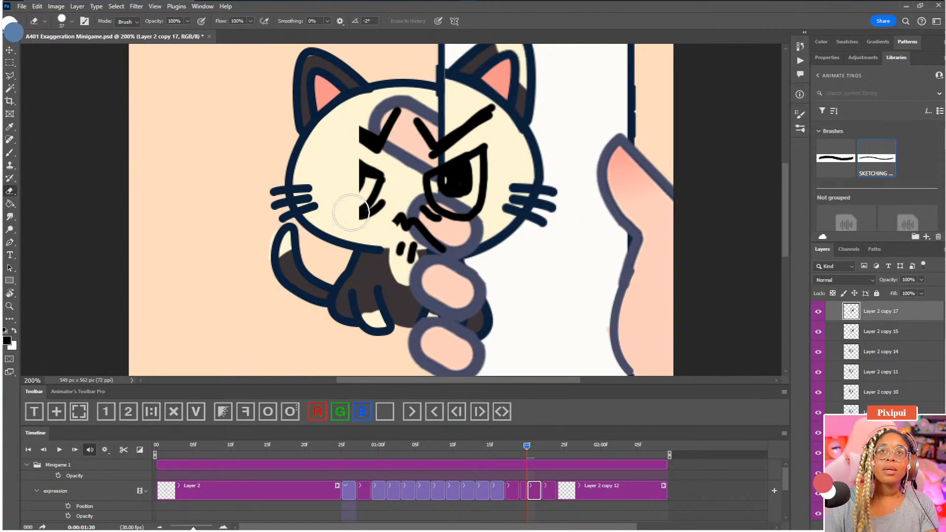
Step: Erase the left eye, left brow and mouth strokes outside the phone on Layer 2 copy 17, and delete the Layer 2 copy 16 frame
mouse_move(363, 124)
left_mouse_down()
mouse_move(368, 241)
mouse_move(384, 101)
mouse_move(388, 260)
mouse_move(423, 252)
mouse_move(438, 266)
mouse_move(404, 221)
left_mouse_up()
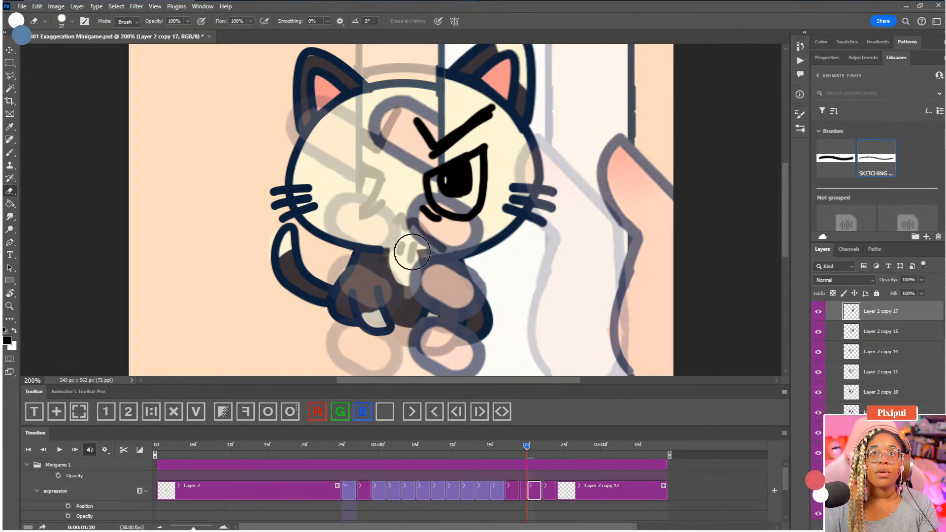
left_click(536, 451)
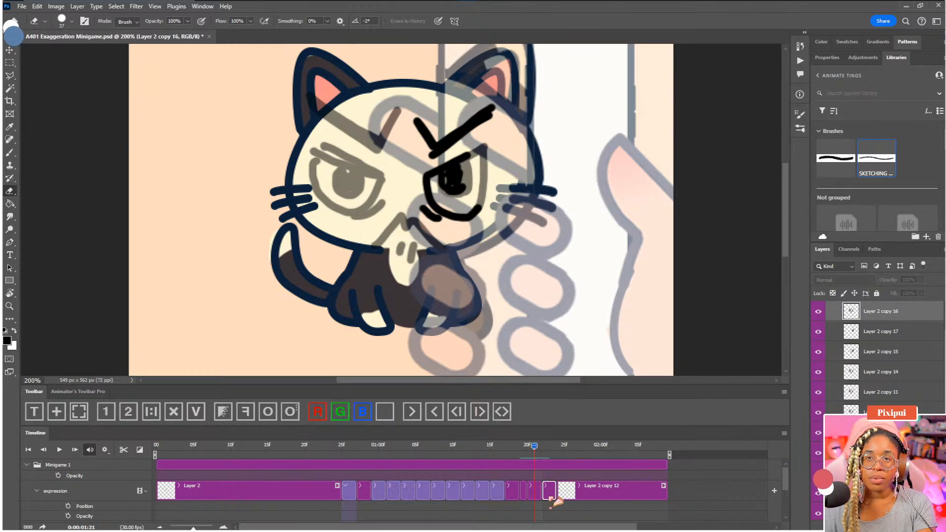
key("Delete")
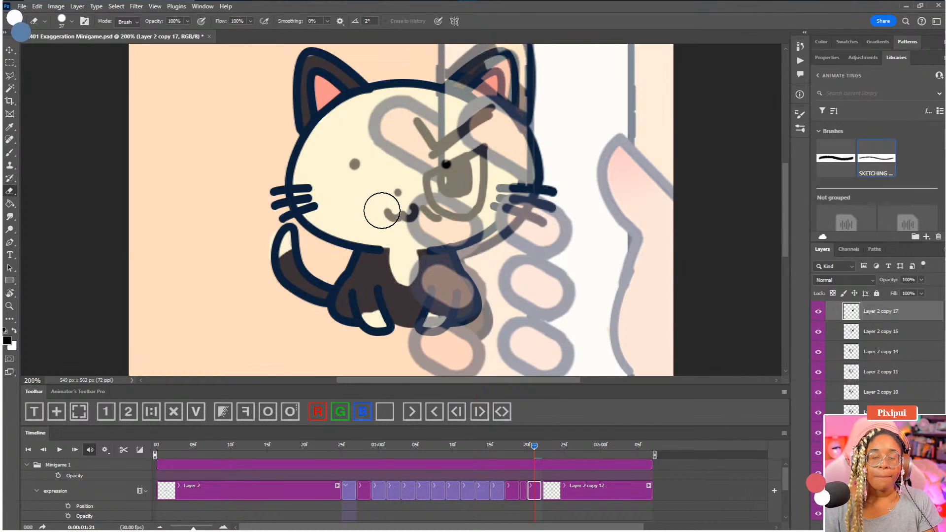
Step: Draw the neutral nose, mouth and left eye on Layer 2 copy 17 in black, using the onion skin as a guide
key("b")
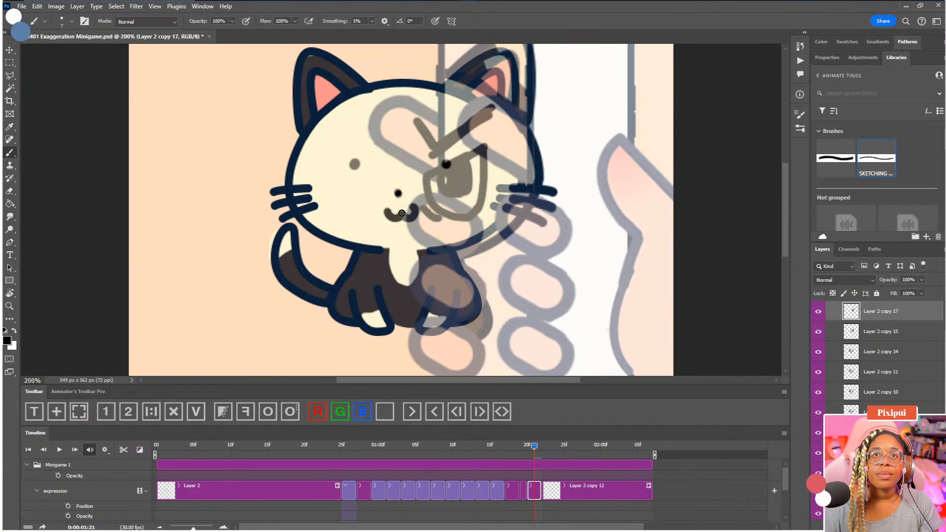
left_click_drag(401, 213, 384, 210)
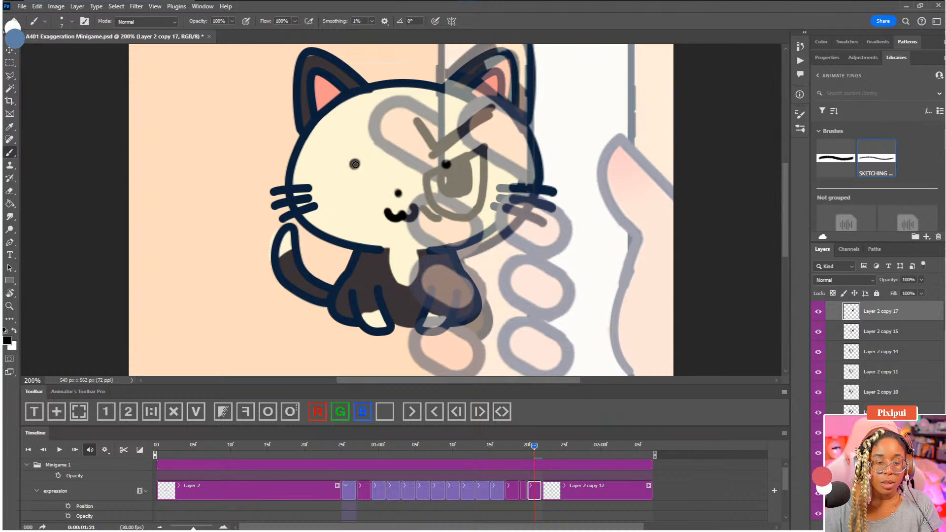
left_click(355, 164)
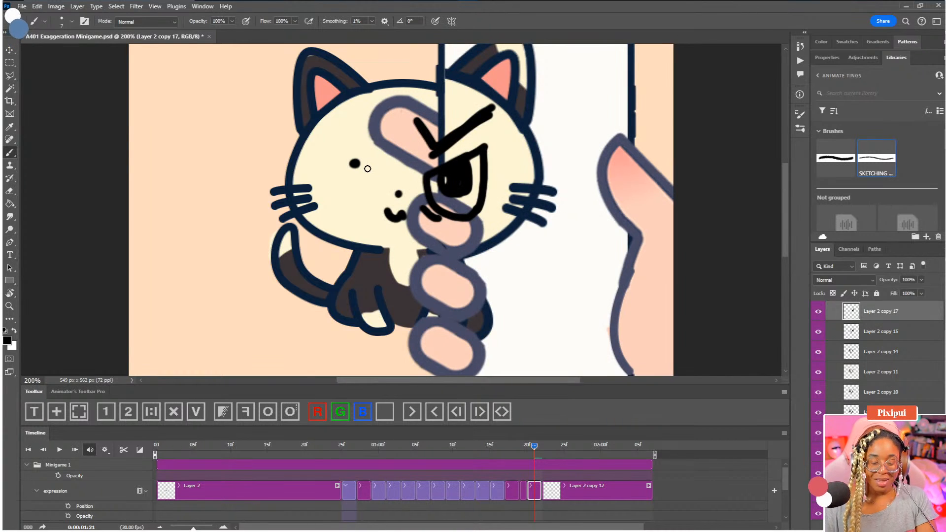
Step: Erase the remaining angry brow and eye strokes outside the phone's left edge and over the fingertip on Layer 2 copy 17
left_click_drag(484, 265, 480, 300)
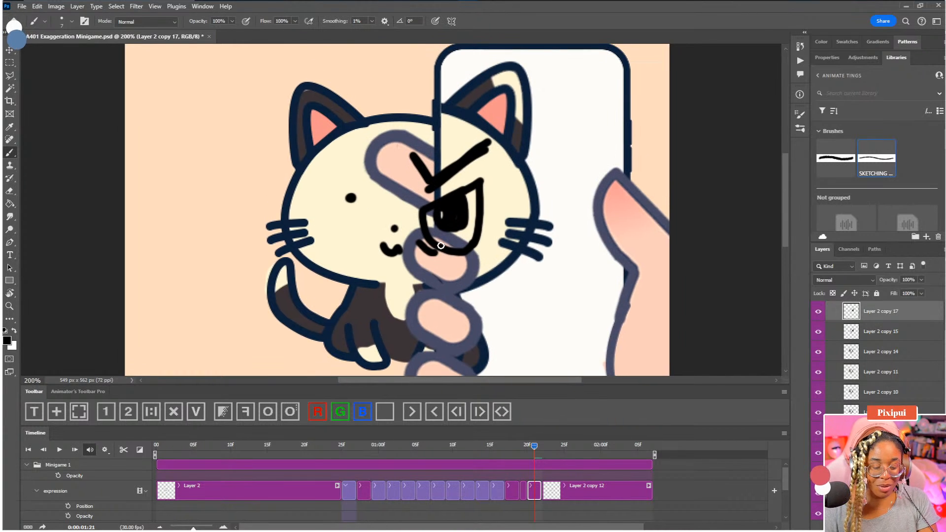
key("e")
left_click_drag(423, 148, 426, 276)
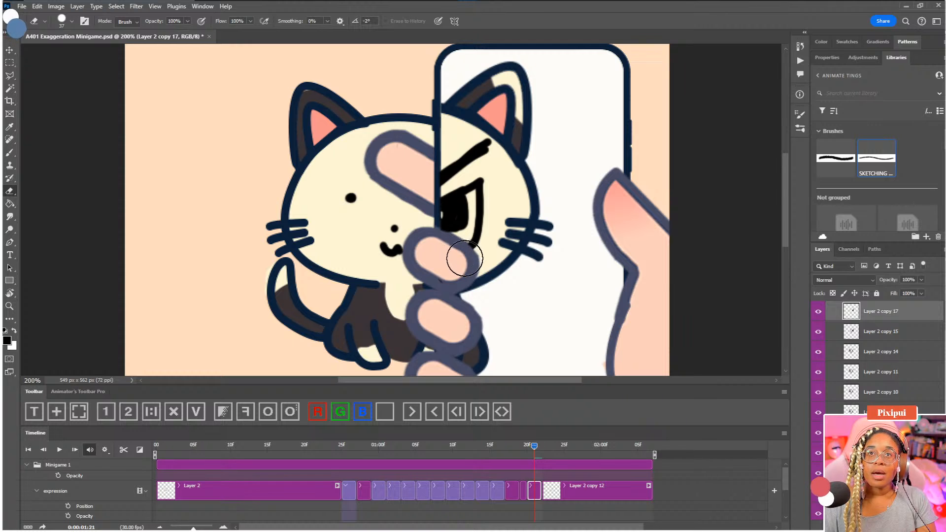
Step: Check the neutral face at frame 1:22 on the full canvas and play back the animation to review the transition
key("ctrl+0")
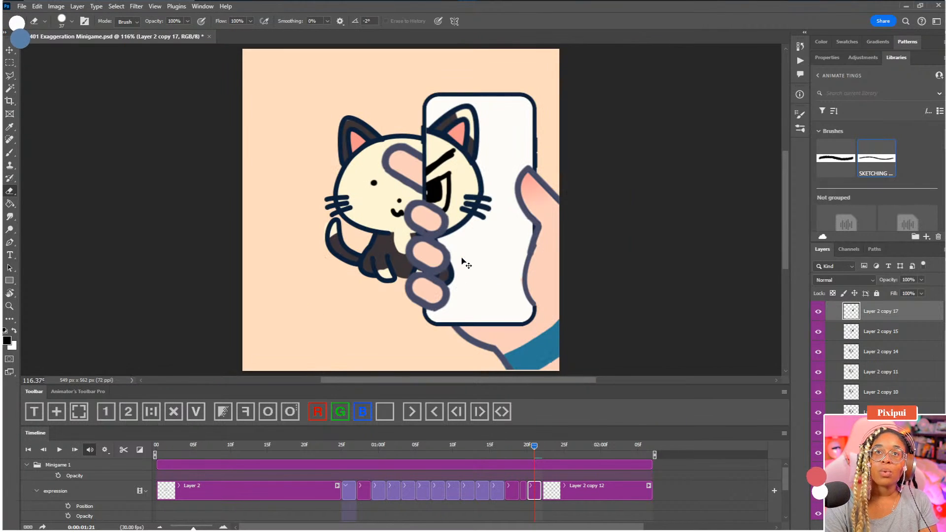
left_click(547, 448)
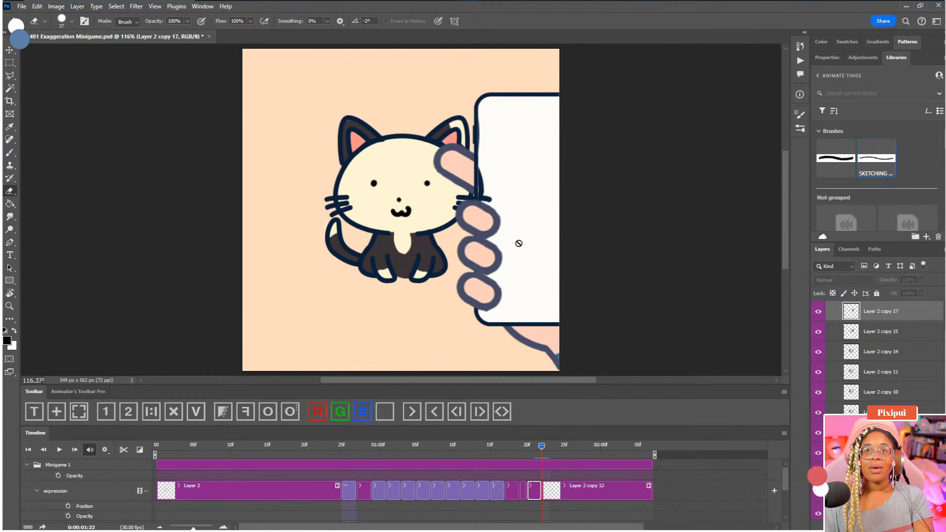
key("space")
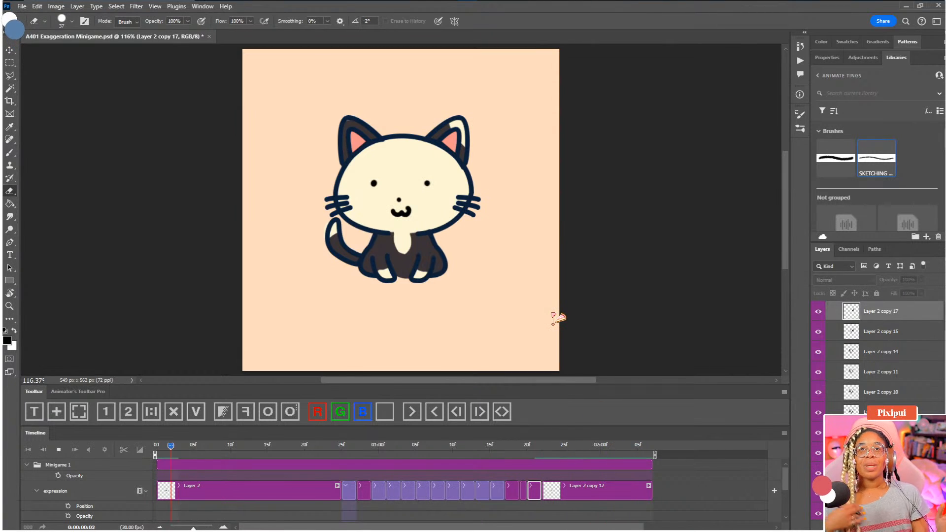
key("space")
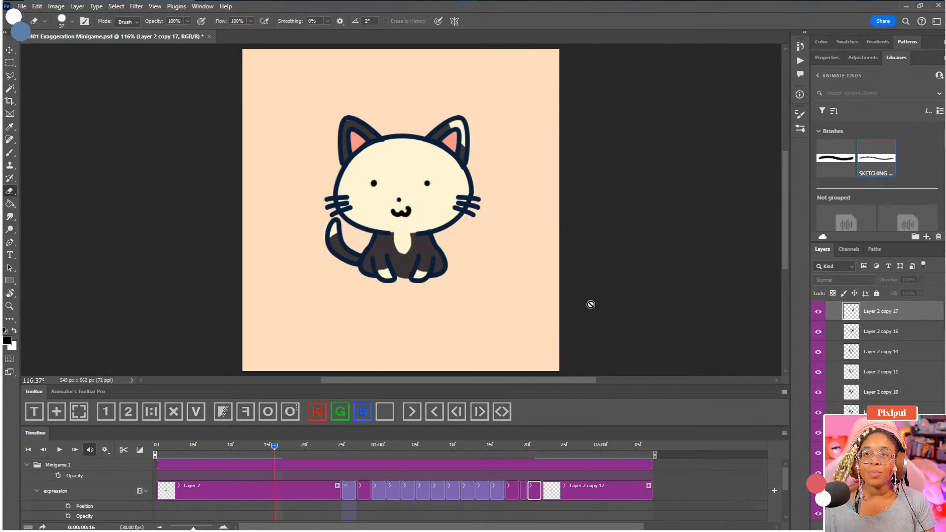
Step: Trim the last expression clip, Layer 2 copy 12, to end with the cat body clip and play the animation again
left_click(37, 491)
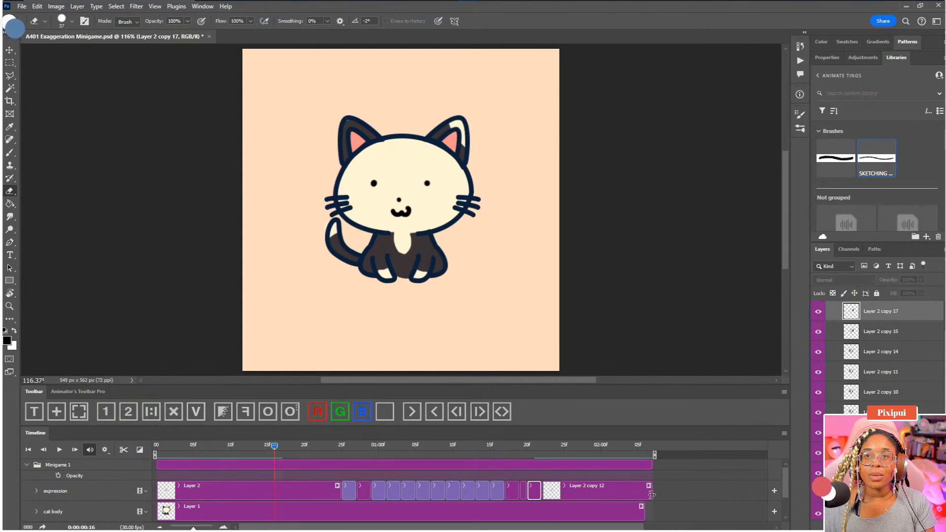
left_click_drag(651, 494, 644, 492)
key("space")
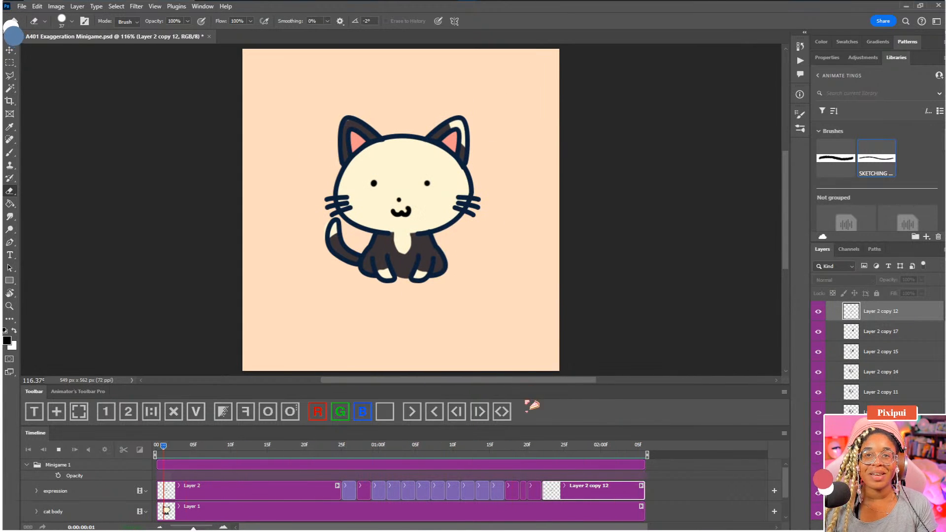
key("space")
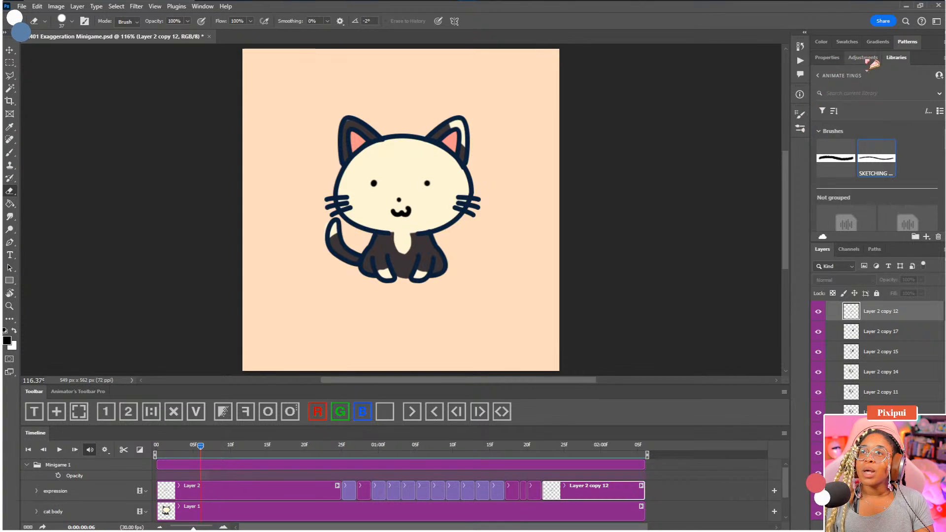
Step: Collapse the libraries to make room for the layer list, and collapse and select the expression group
double_click(896, 58)
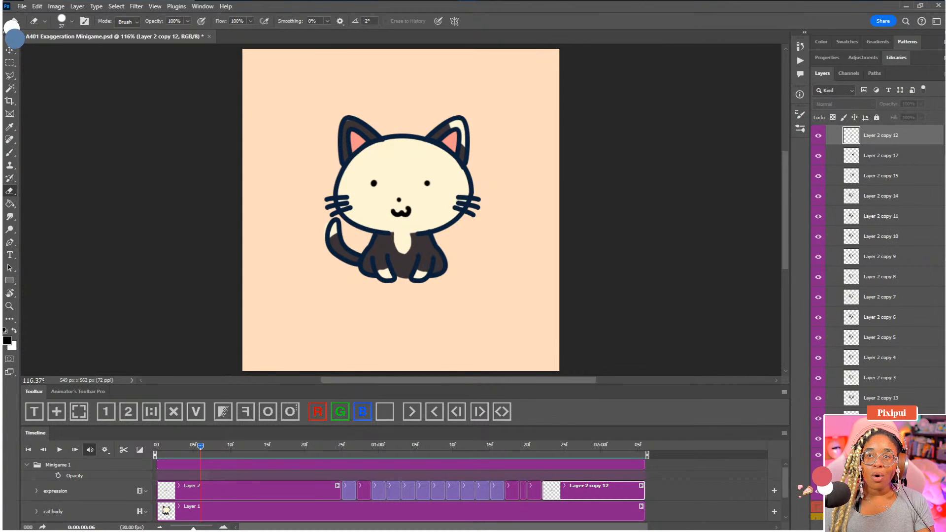
left_click(27, 465)
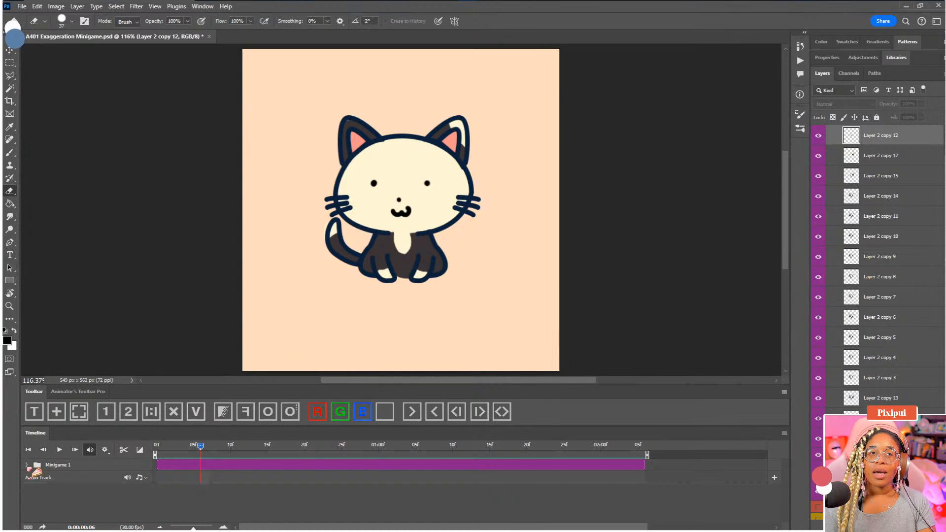
left_click(27, 465)
scroll(853, 166, "up", 1)
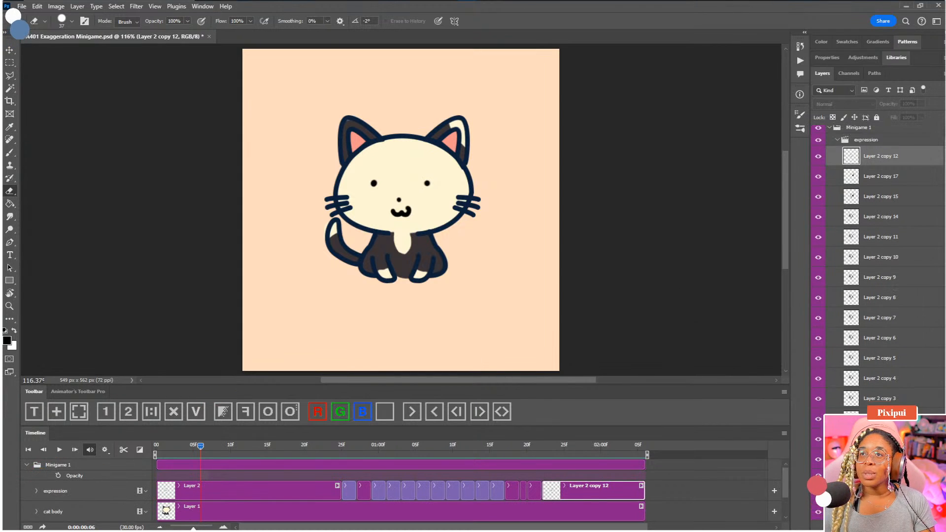
left_click(837, 144)
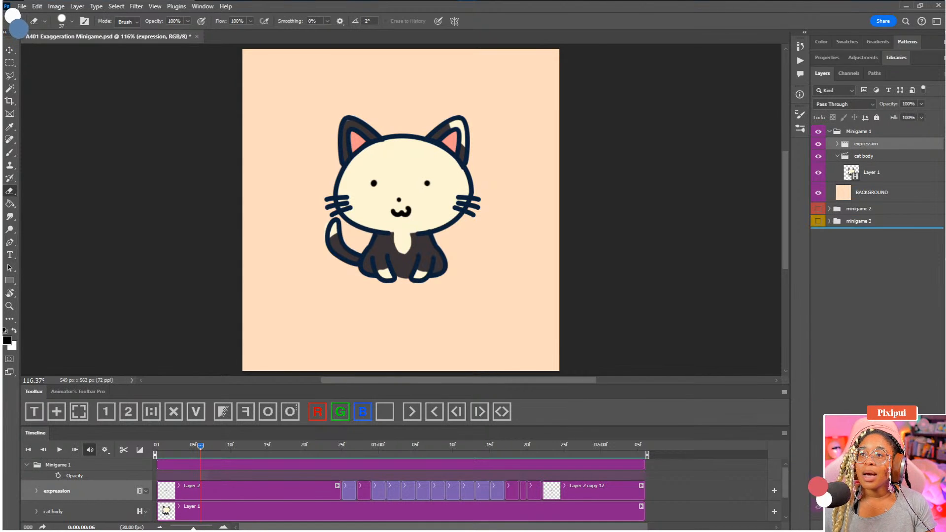
Step: Duplicate the expression group, hide the original, and rename the copy "expression 2"
key("ctrl+j")
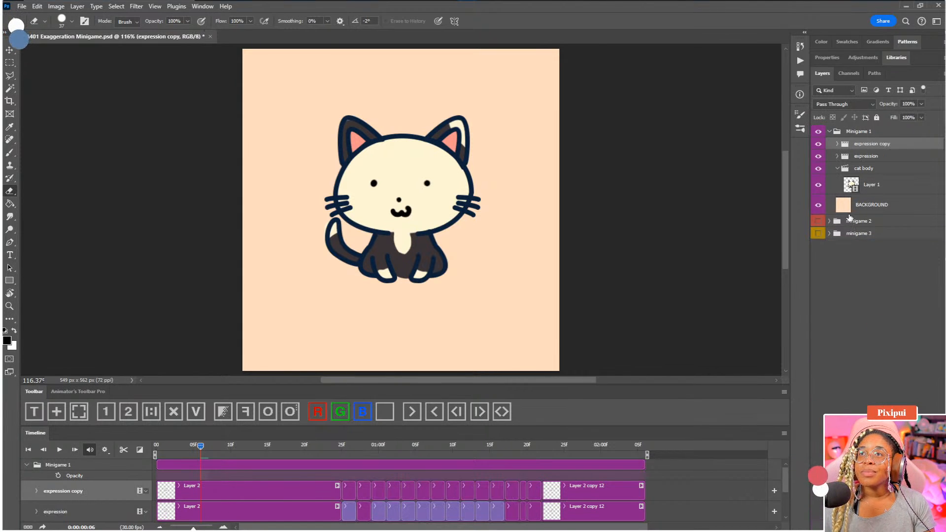
left_click(819, 156)
left_click(838, 146)
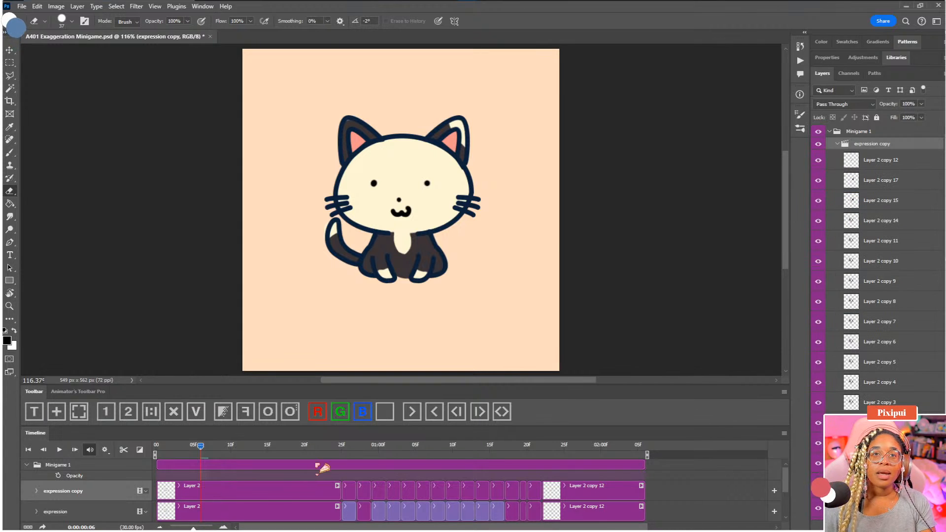
left_click(303, 495)
double_click(884, 146)
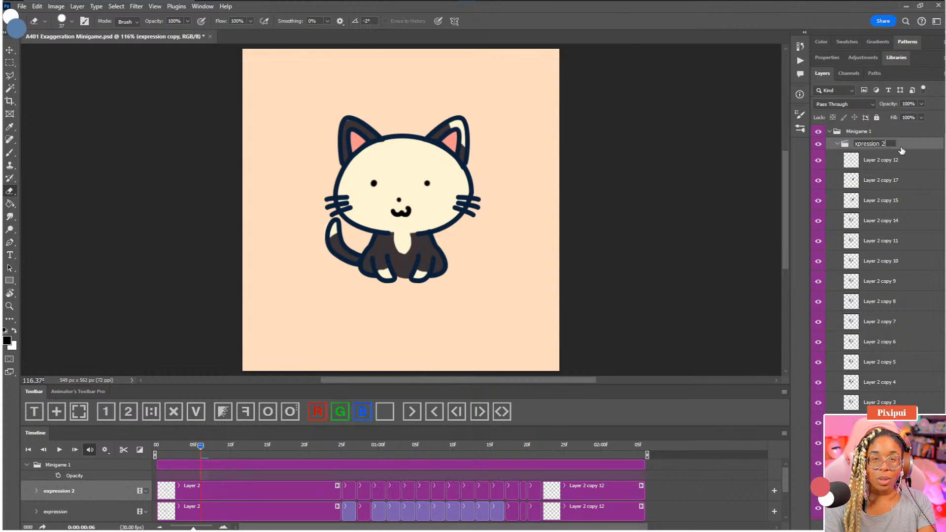
type("2")
key("Return")
Step: Clear the entire angry face from Layer 2 copy 3 in expression 2 at frame 1:00, and remove the selection
left_click(347, 447)
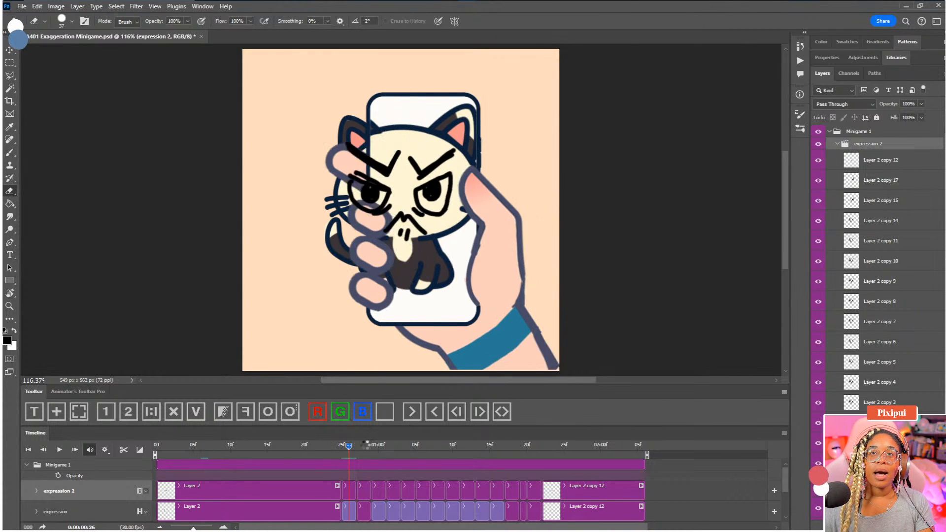
left_click_drag(366, 445, 380, 461)
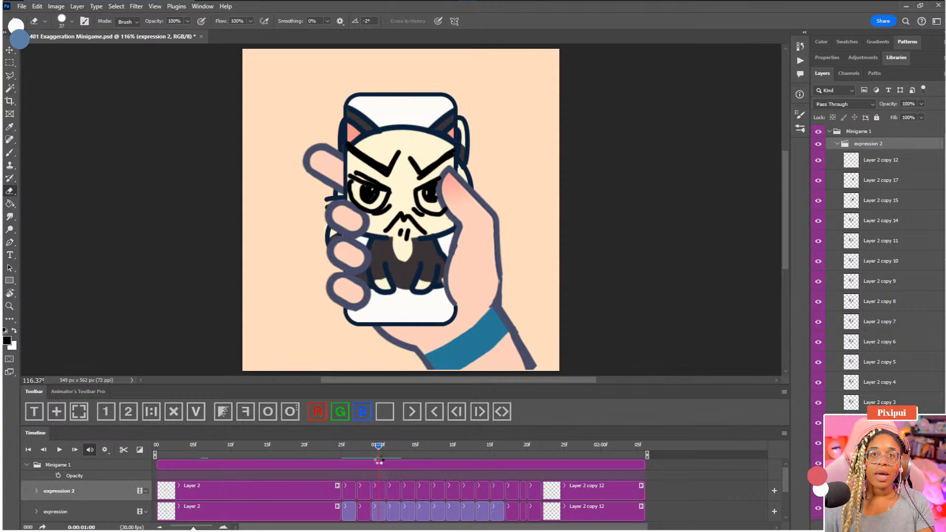
left_click(381, 489)
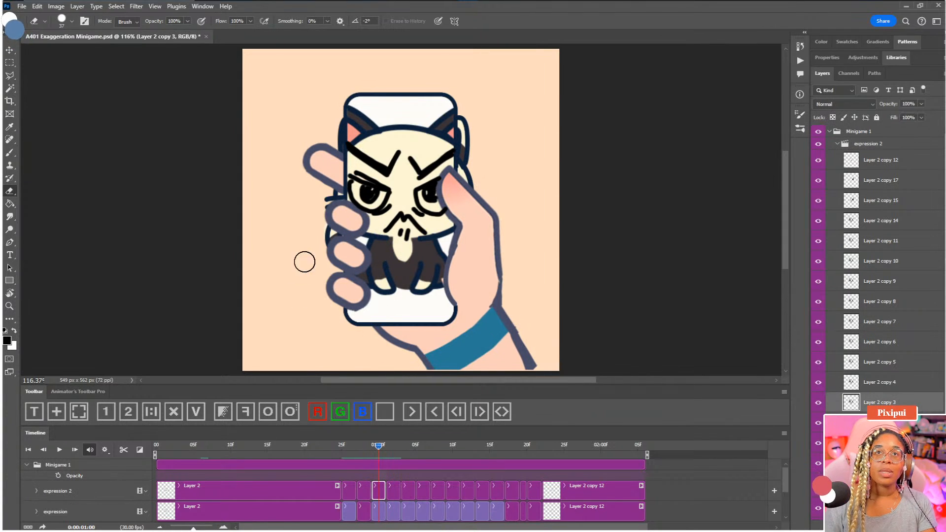
mouse_move(344, 164)
left_mouse_down()
mouse_move(372, 192)
mouse_move(384, 186)
left_mouse_up()
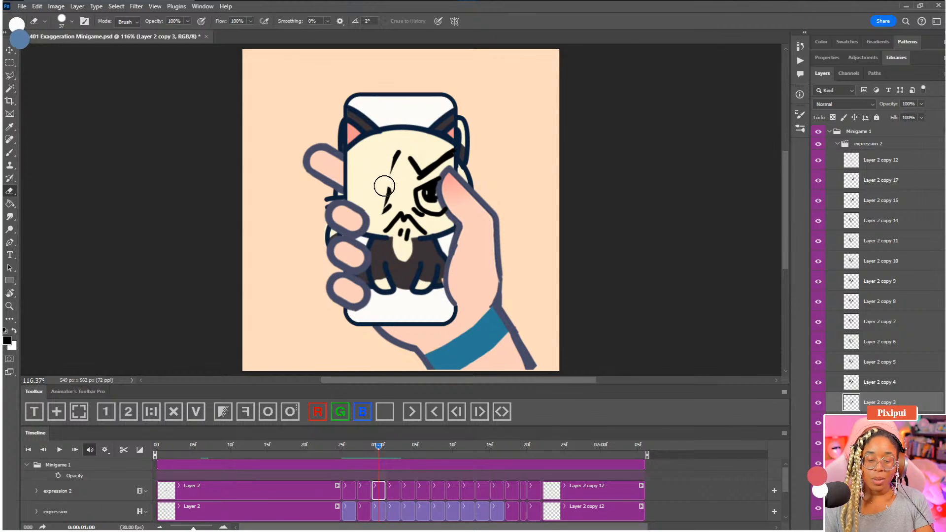
key("m")
left_click_drag(349, 136, 483, 276)
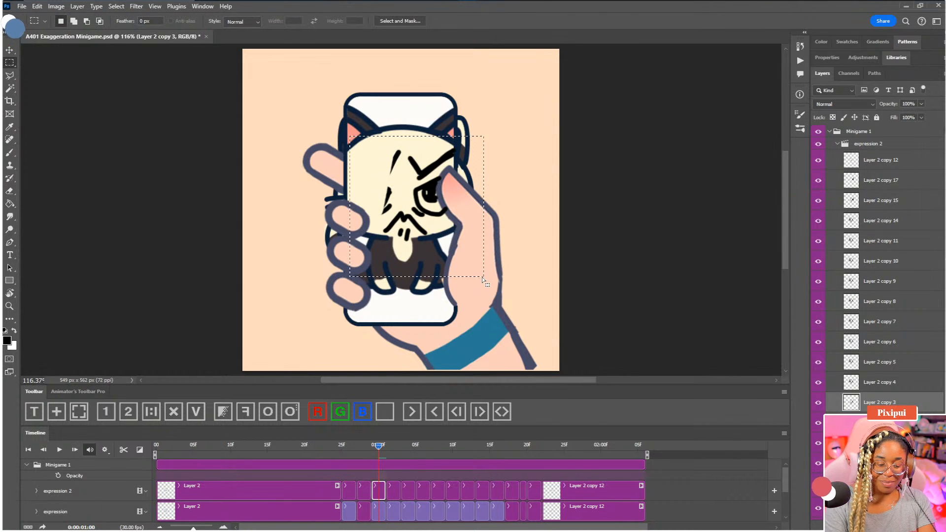
key("Delete")
key("ctrl+d")
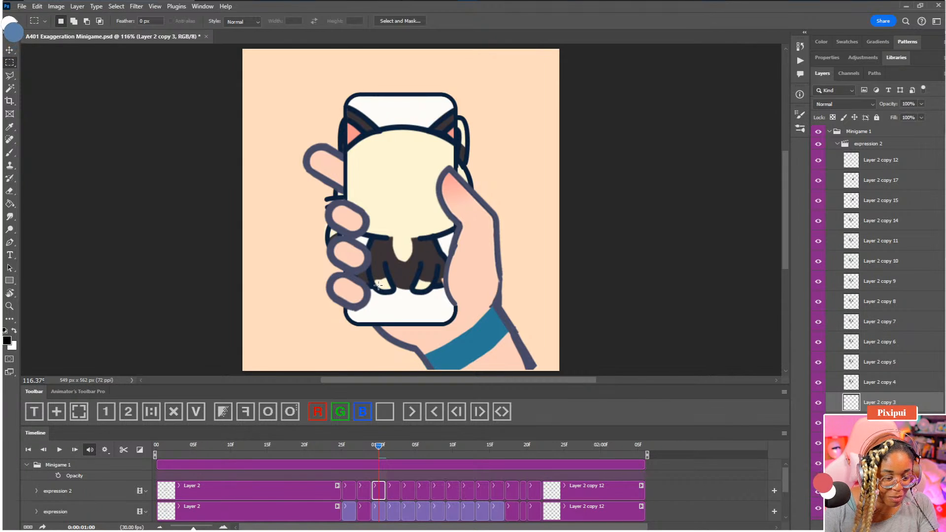
Step: Turn on onion skins and brush two large heart-shaped eyes over the blank face in Layer 2 copy 3 at frame 1:00
key("ctrl+shift+o")
scroll(383, 284, "up", 1)
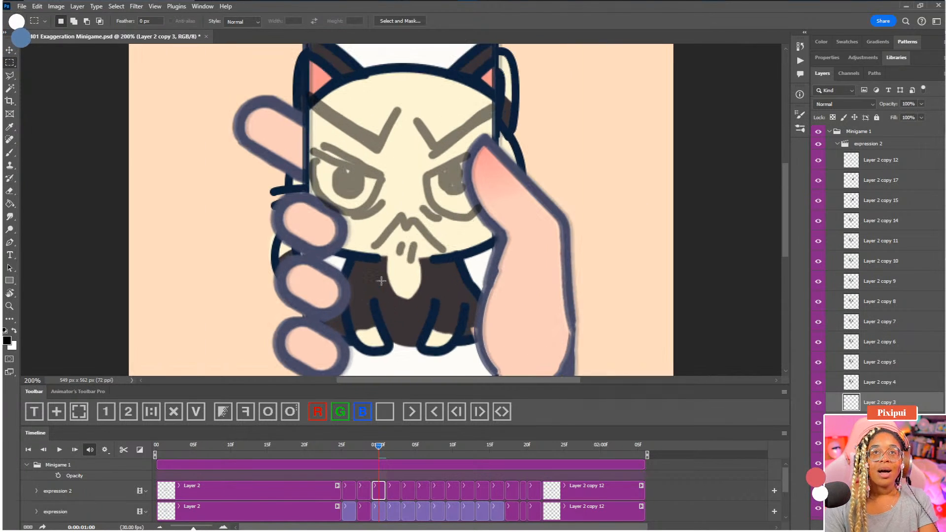
key("b")
scroll(349, 178, "up", 1)
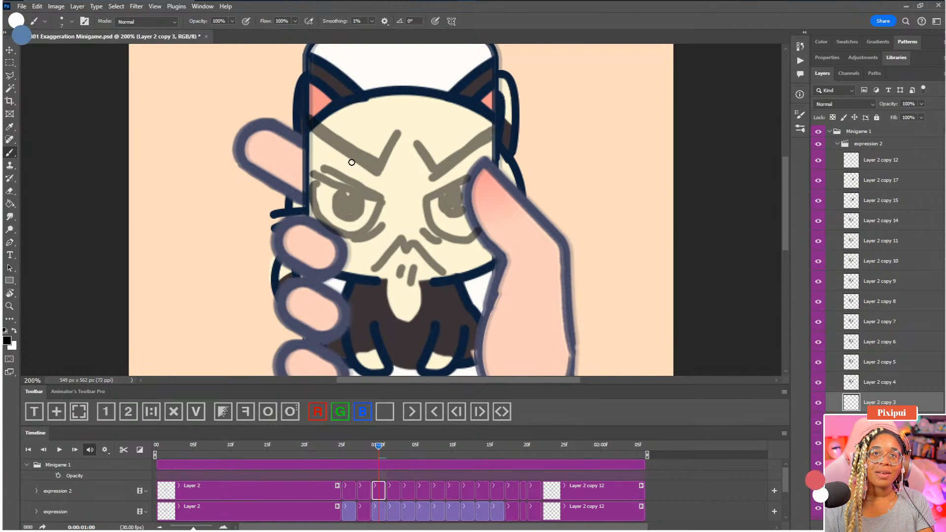
mouse_move(352, 157)
left_mouse_down()
mouse_move(387, 154)
mouse_move(388, 226)
left_mouse_up()
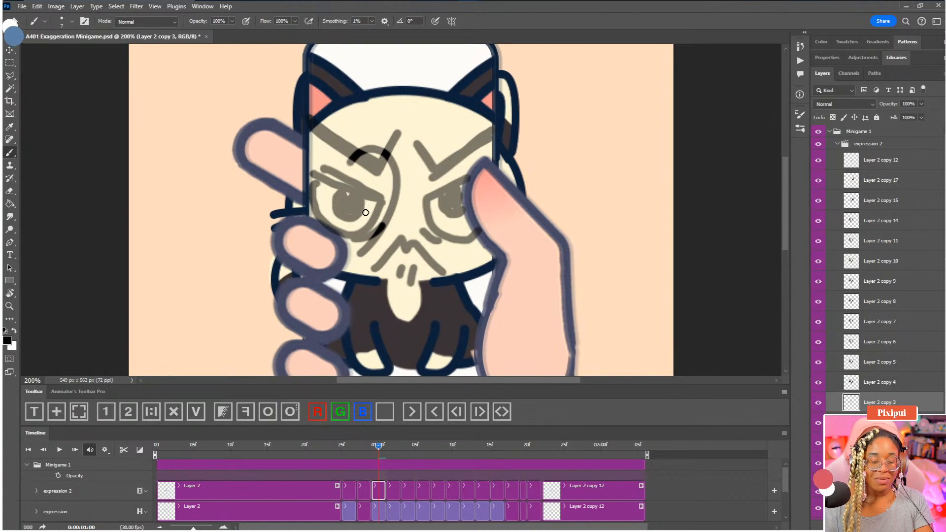
mouse_move(347, 162)
left_mouse_down()
mouse_move(296, 152)
mouse_move(291, 168)
mouse_move(300, 200)
mouse_move(355, 264)
left_mouse_up()
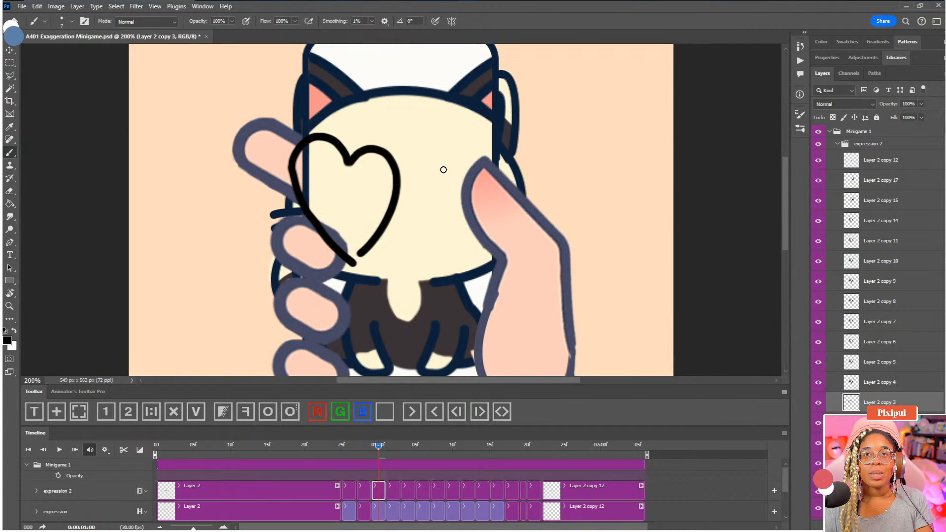
mouse_move(429, 182)
left_mouse_down()
mouse_move(458, 151)
mouse_move(486, 117)
mouse_move(513, 184)
mouse_move(454, 225)
mouse_move(490, 246)
mouse_move(503, 208)
left_mouse_up()
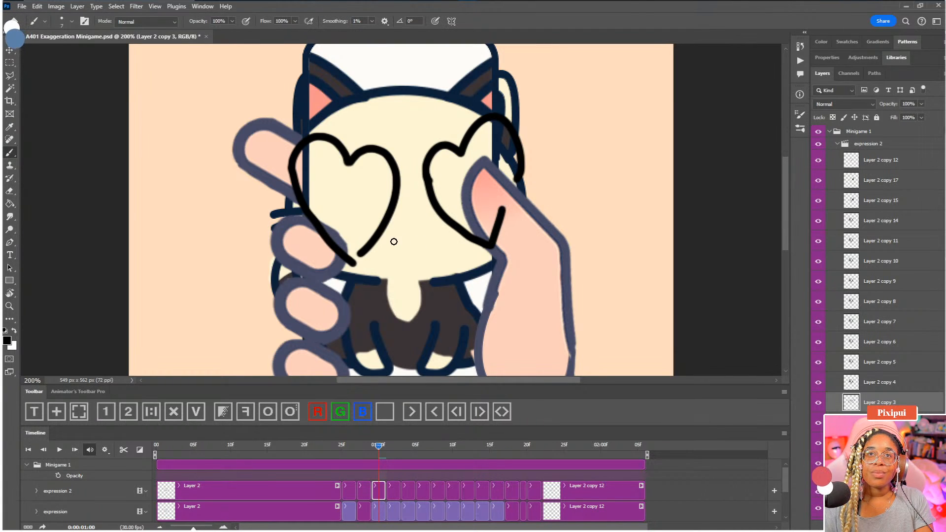
Step: Draw a small w-shaped cat mouth, close the first heart's tip, and erase its outline beyond the phone's edge
mouse_move(398, 236)
left_mouse_down()
mouse_move(412, 258)
mouse_move(420, 234)
mouse_move(495, 268)
left_mouse_up()
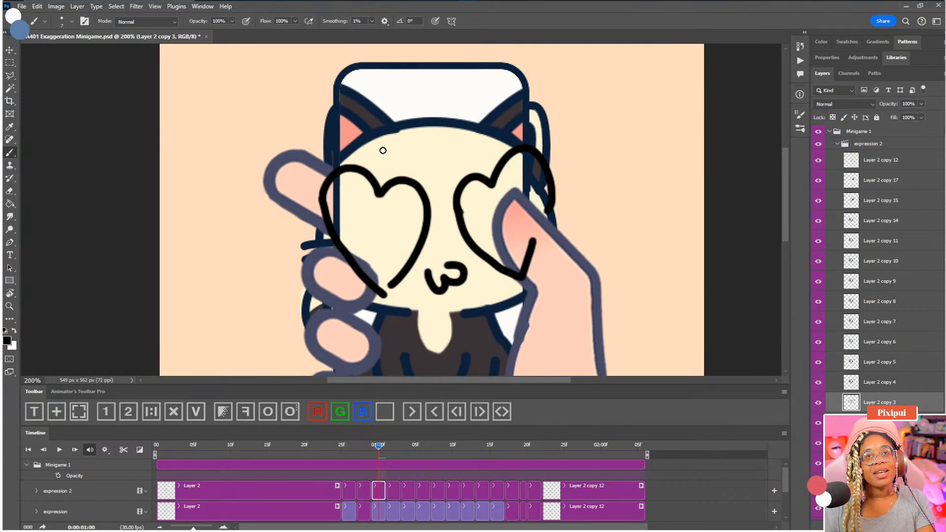
left_click_drag(383, 294, 394, 282)
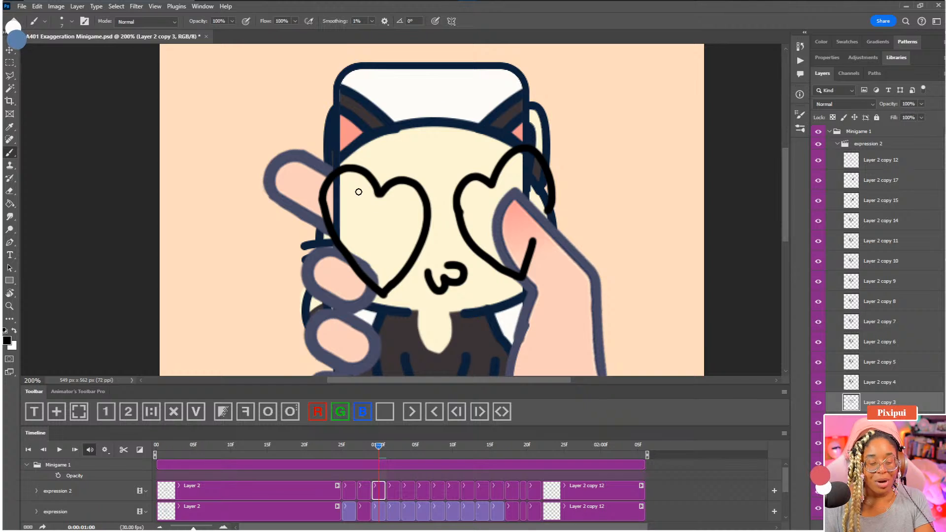
key("e")
left_click_drag(320, 170, 325, 241)
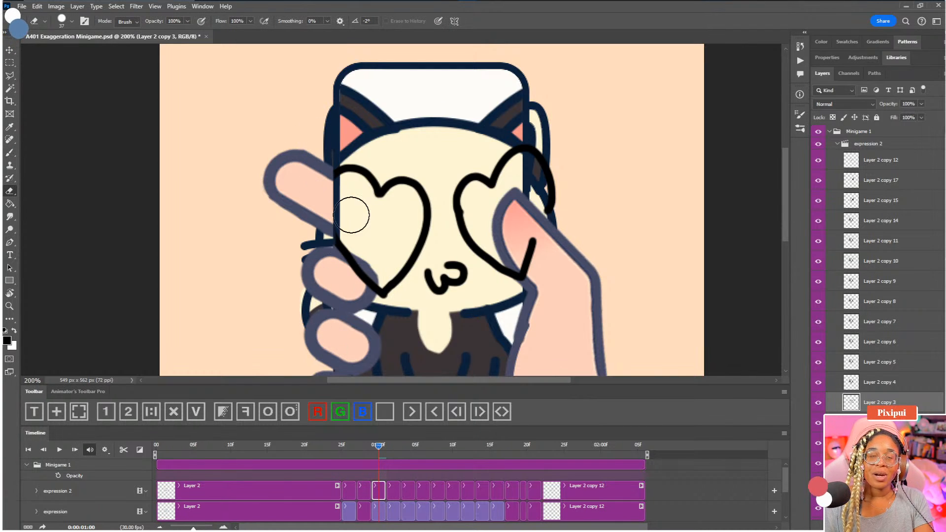
Step: Add two short eyebrows above the heart eyes and erase the second heart's line that overlaps the thumb
key("b")
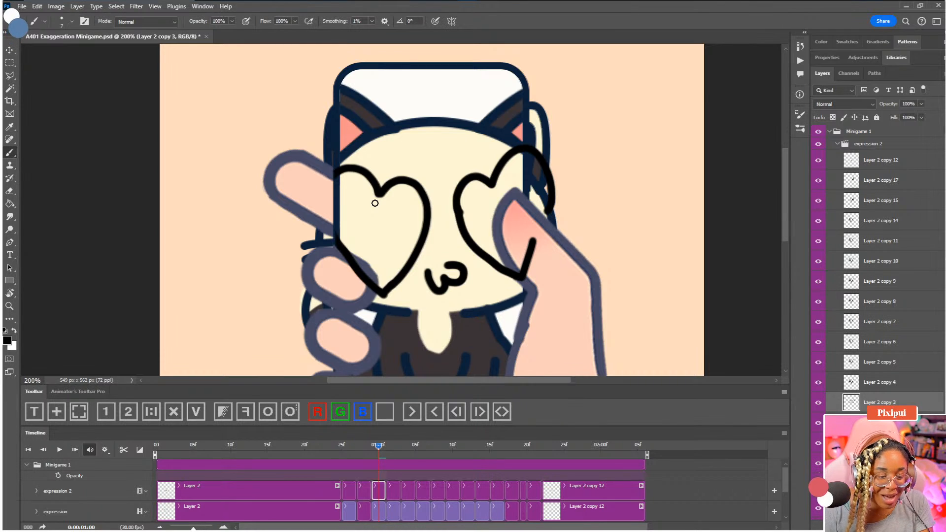
left_click_drag(382, 156, 472, 153)
key("ctrl+z")
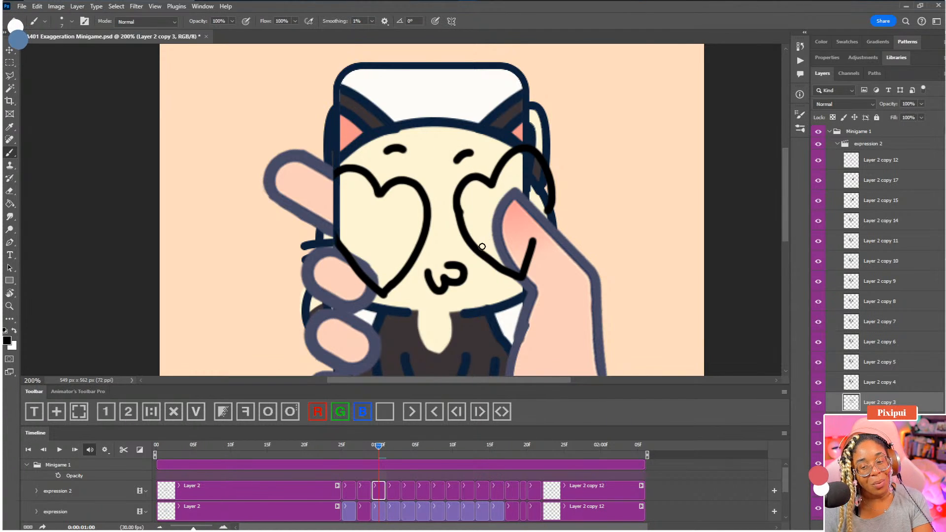
left_click_drag(405, 212, 363, 177)
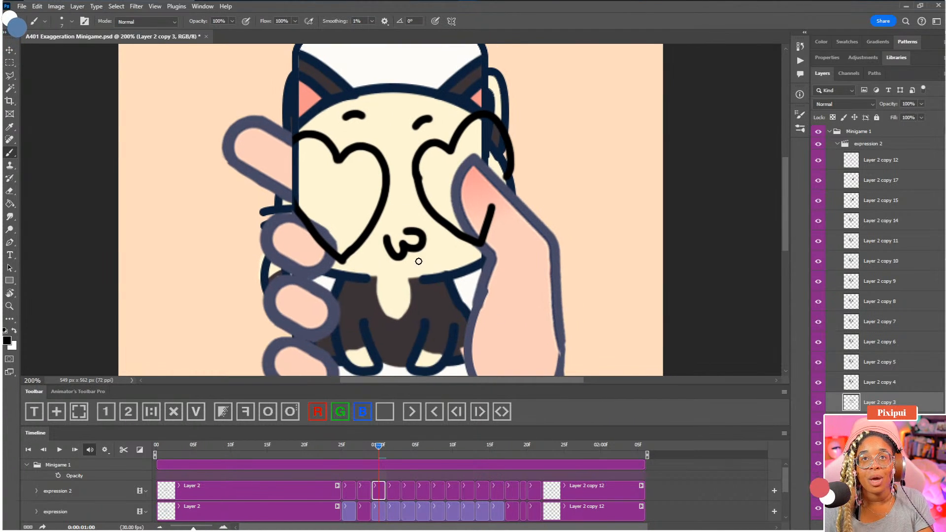
key("e")
mouse_move(496, 206)
left_mouse_down()
mouse_move(483, 243)
mouse_move(512, 306)
left_mouse_up()
left_click_drag(453, 202, 428, 160)
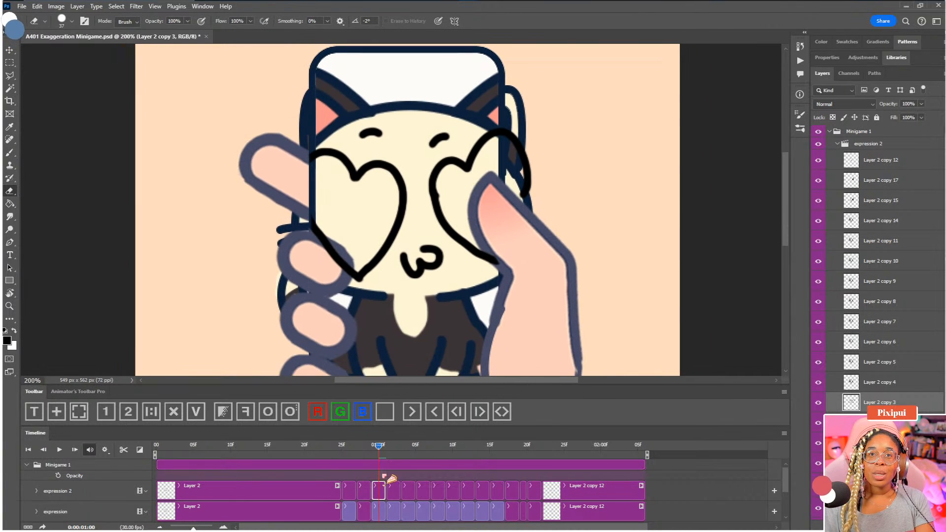
Step: Delete Layer 2 copy 4 at frame 1:01 in expression 2 and put a duplicate of the heart-eyed frame there
left_click(390, 450)
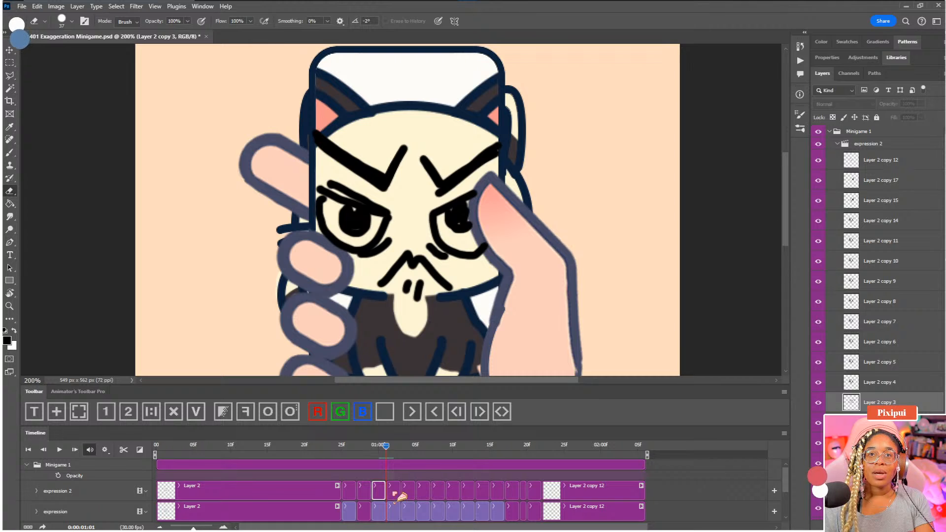
left_click(400, 495)
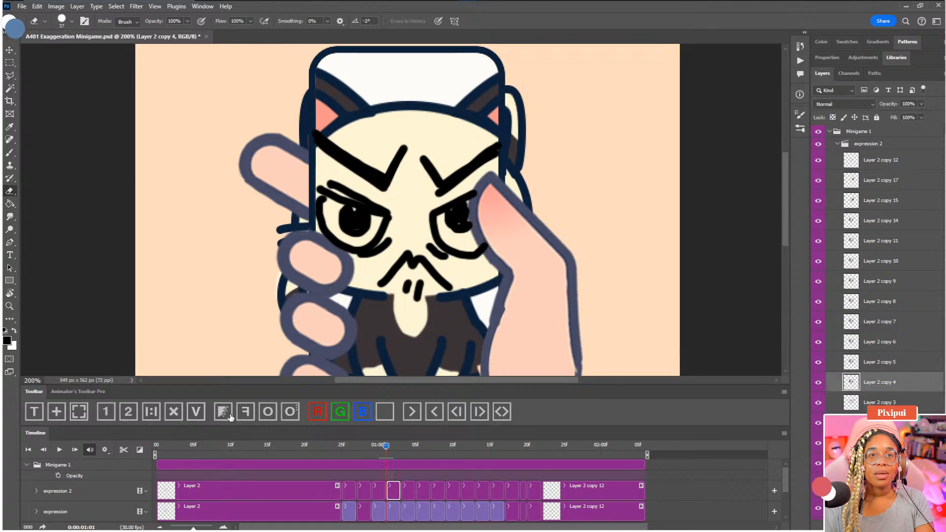
left_click(195, 410)
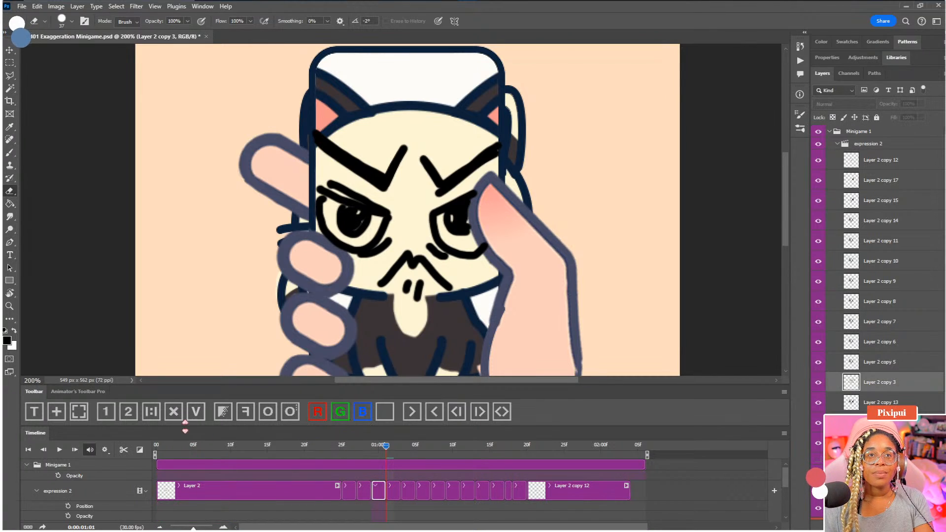
left_click(153, 413)
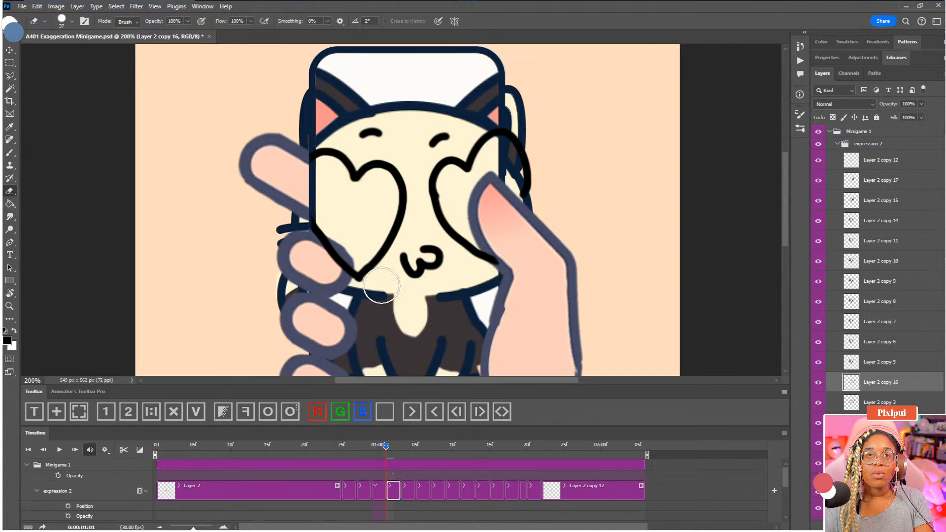
Step: Delete the duplicated heart-eyed frame and the angry frame Layer 2 copy 5 from expression 2
left_click_drag(388, 207, 402, 227)
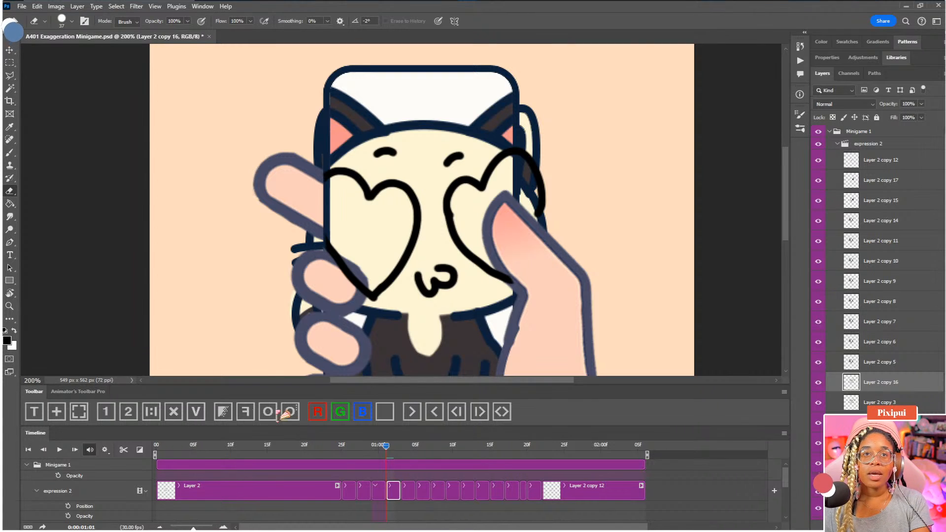
left_click(176, 418)
left_click(177, 418)
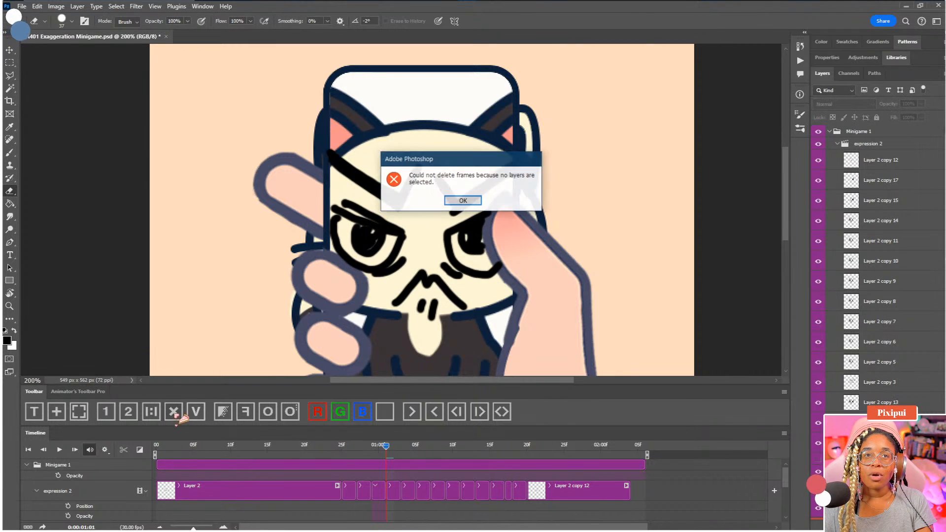
key("Return")
left_click(394, 490)
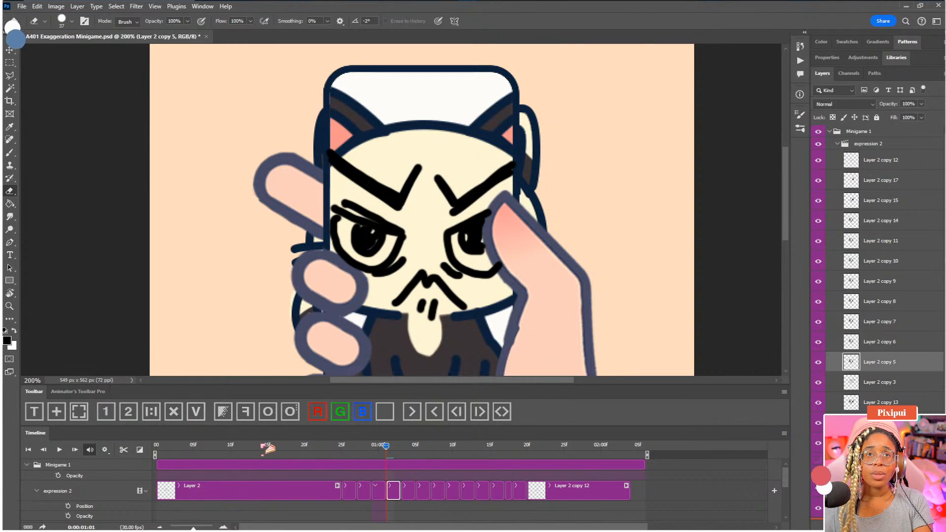
left_click(174, 412)
left_click(173, 412)
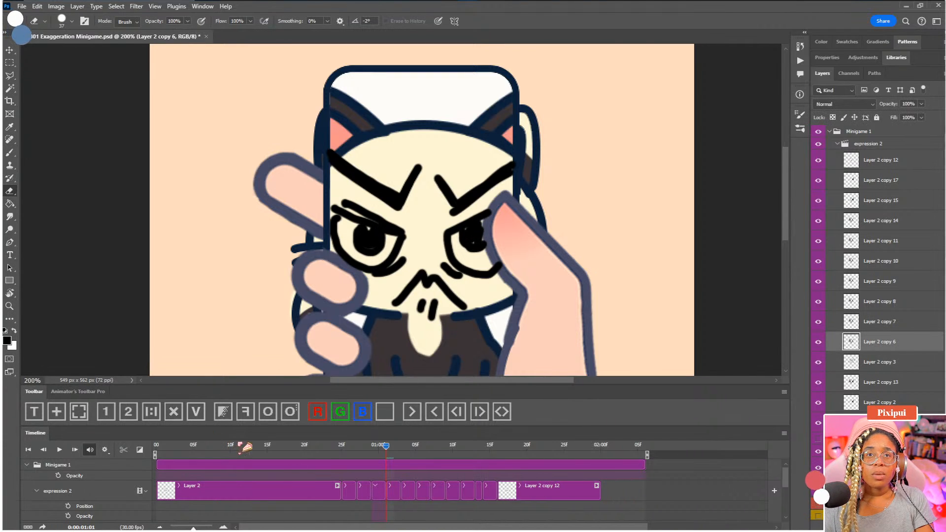
Step: Delete the angry hold frames Layer 2 copy 6 through Layer 2 copy 11 from expression 2
left_click(174, 412)
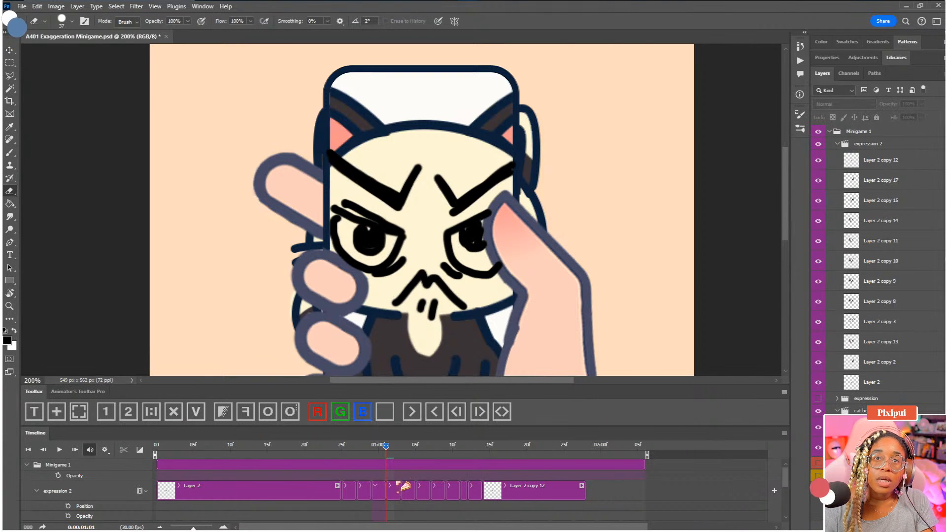
left_click(173, 412)
left_click(393, 490)
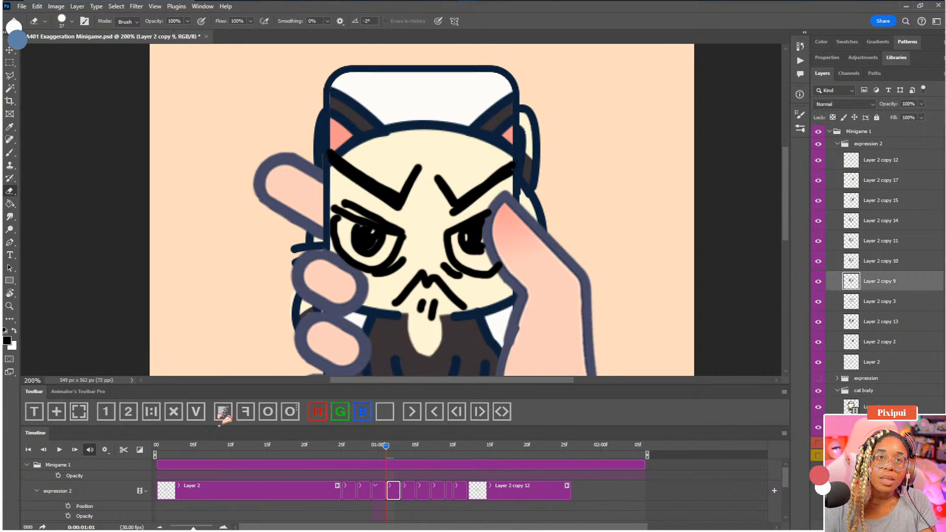
left_click(177, 413)
left_click(393, 490)
left_click(173, 413)
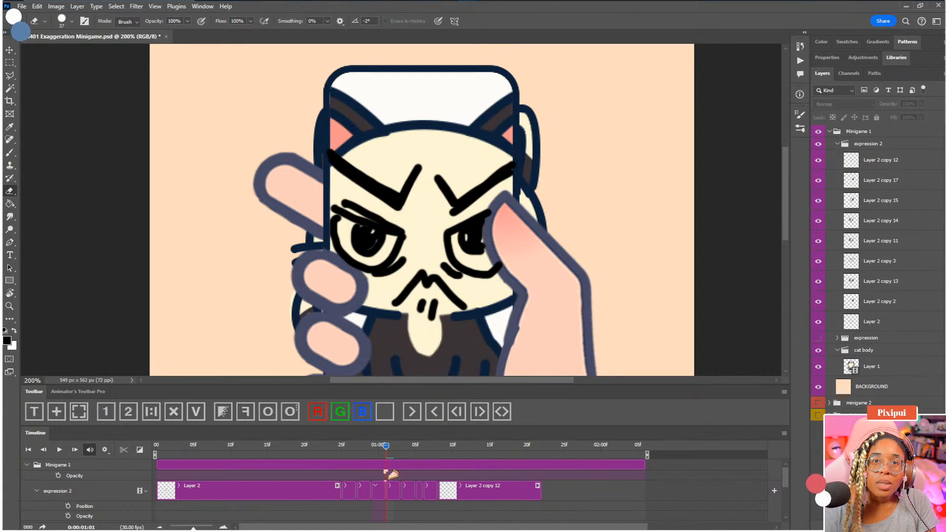
left_click(393, 490)
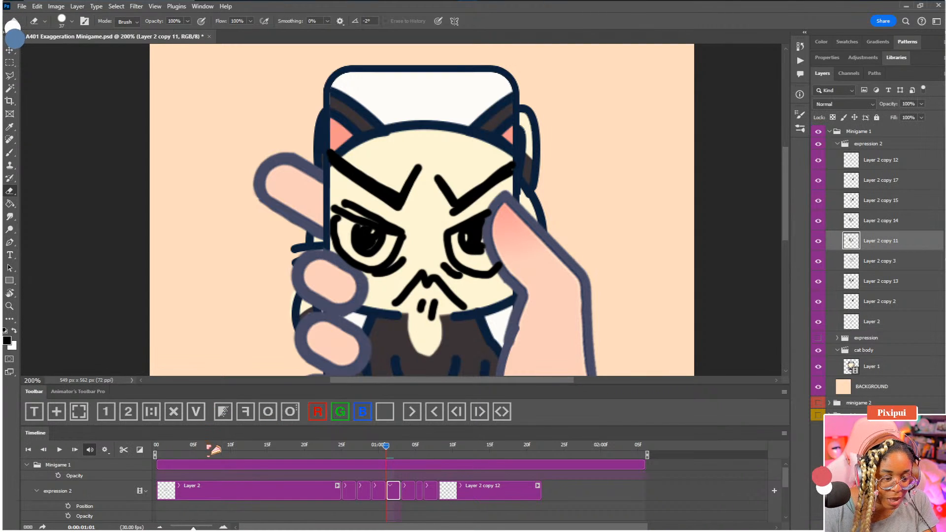
left_click(174, 413)
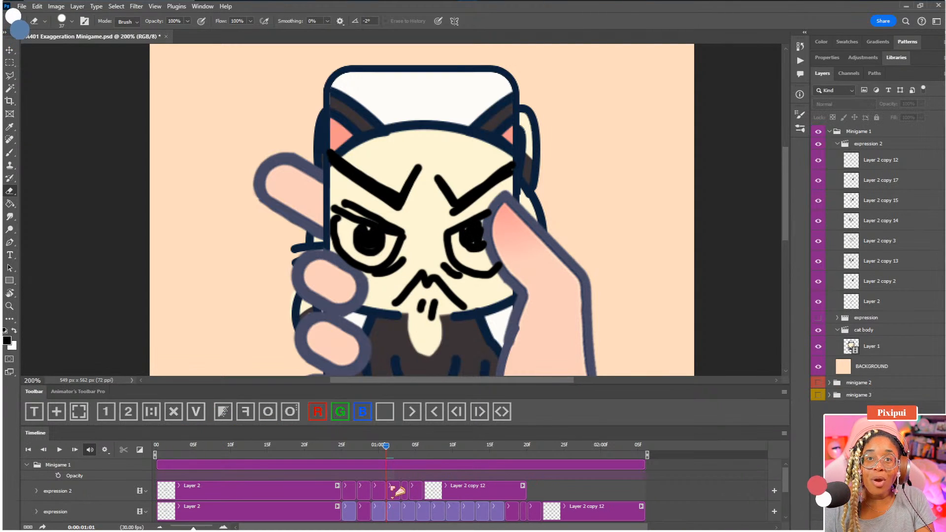
Step: Select the heart-eyed Layer 2 copy 3 at frame 1:00 and extend its clip to about frame 1:22
left_click(393, 490)
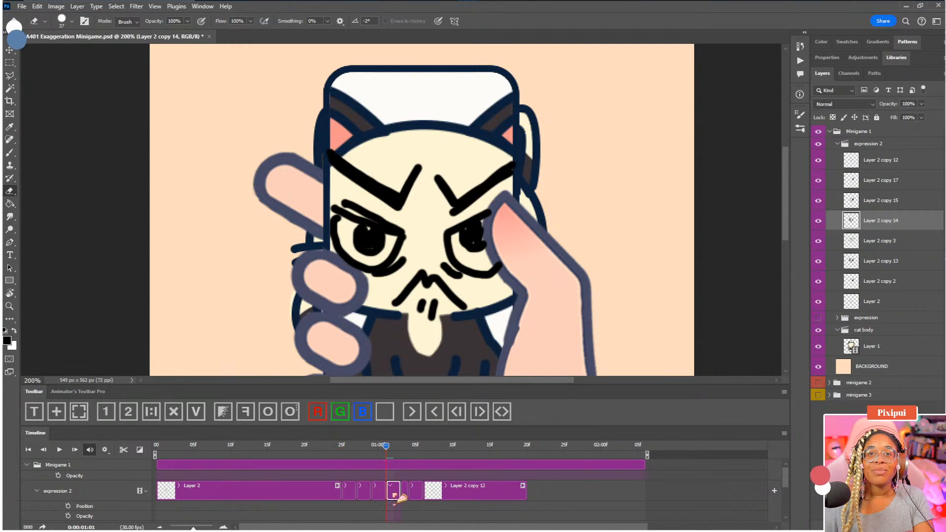
left_click(380, 492)
left_click(380, 448)
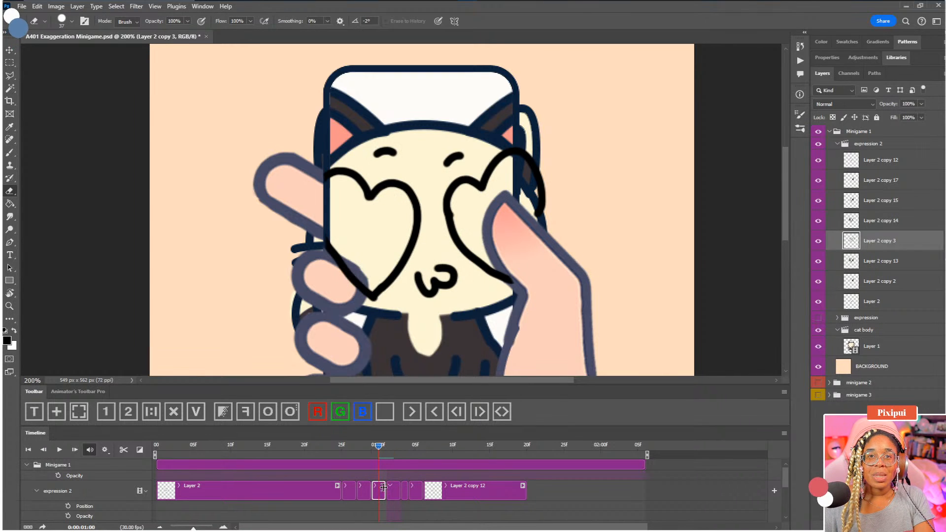
left_click_drag(385, 491, 541, 502)
Step: Play through the expression change, return the playhead to the first frame, and collapse the expression 2 track
key("space")
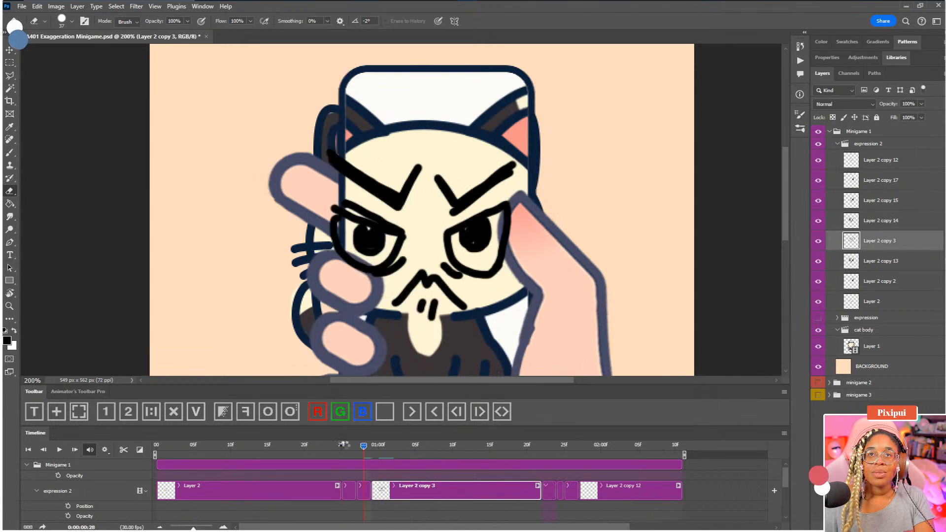
key("space")
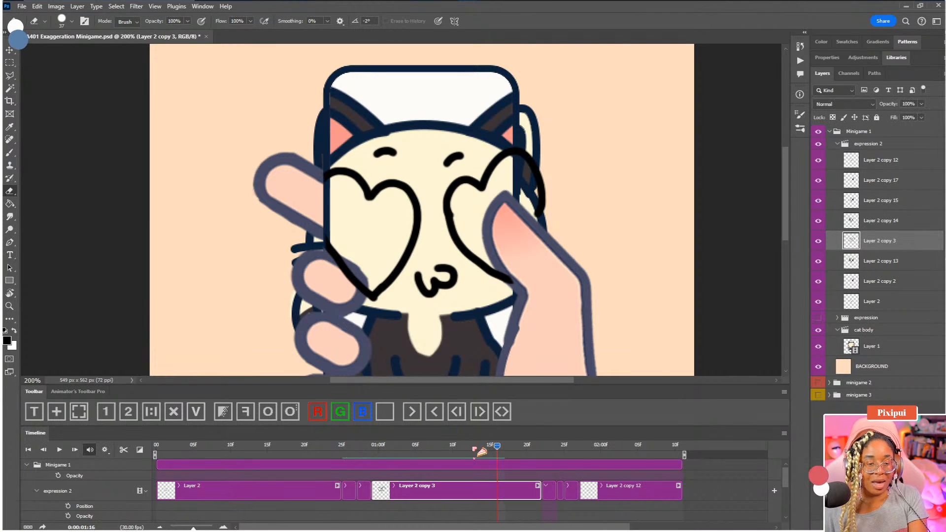
key("space")
key("space")
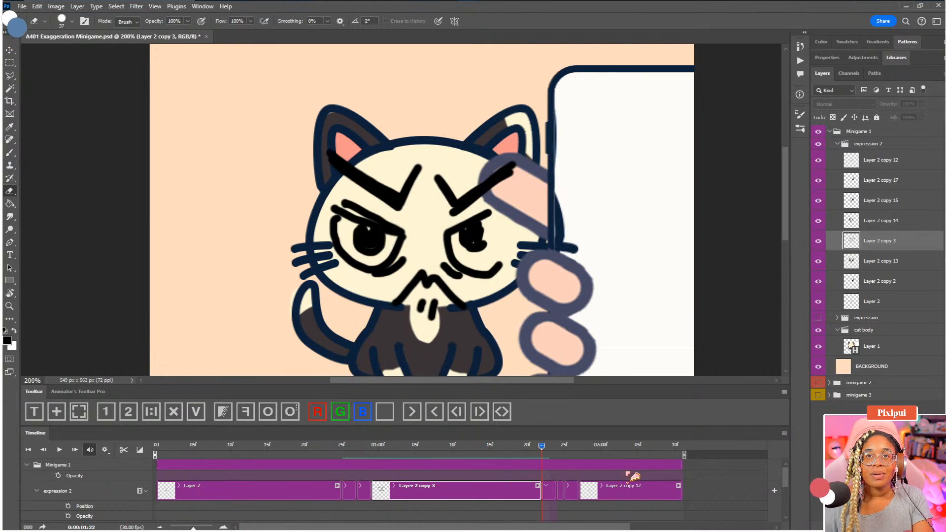
left_click(547, 446)
left_click_drag(547, 446, 109, 458)
left_click(36, 490)
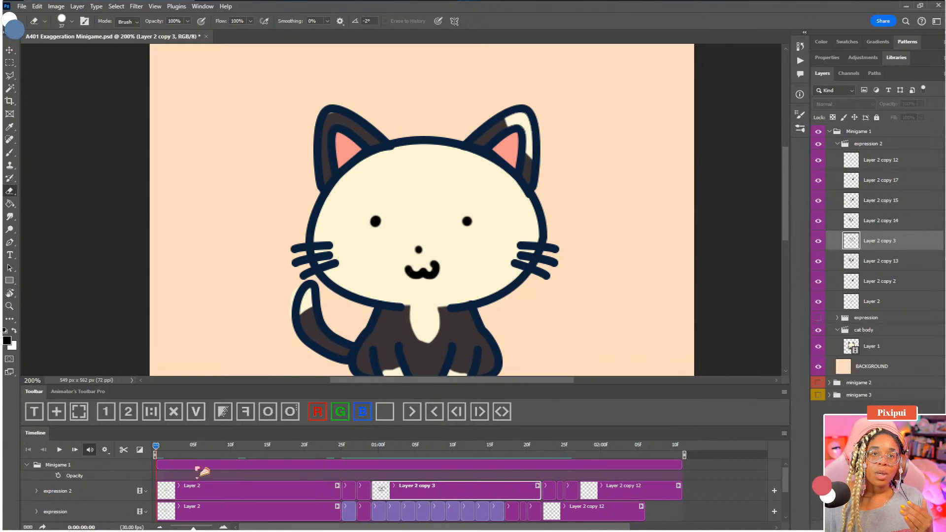
Step: Rename the opening Layer 2 in expression 2 as "K" and mark it with the red color label and overlay
left_click(335, 492)
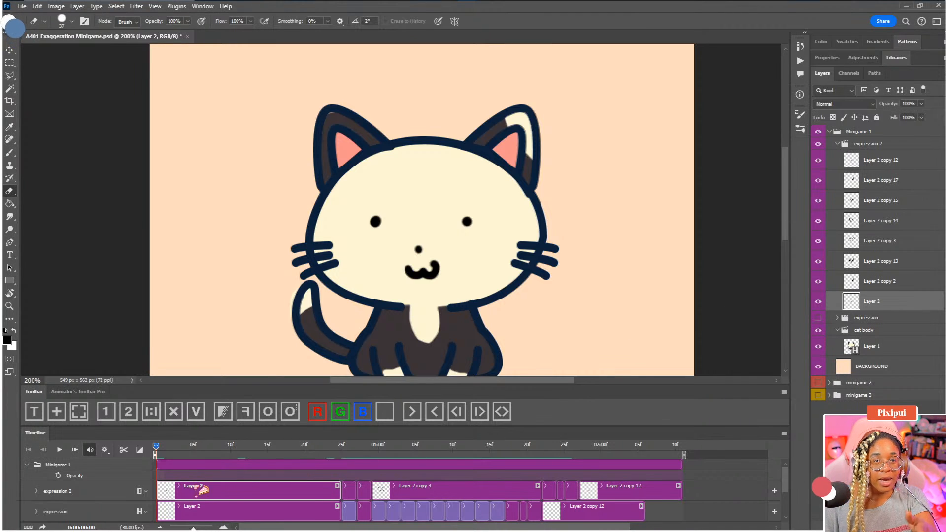
double_click(870, 302)
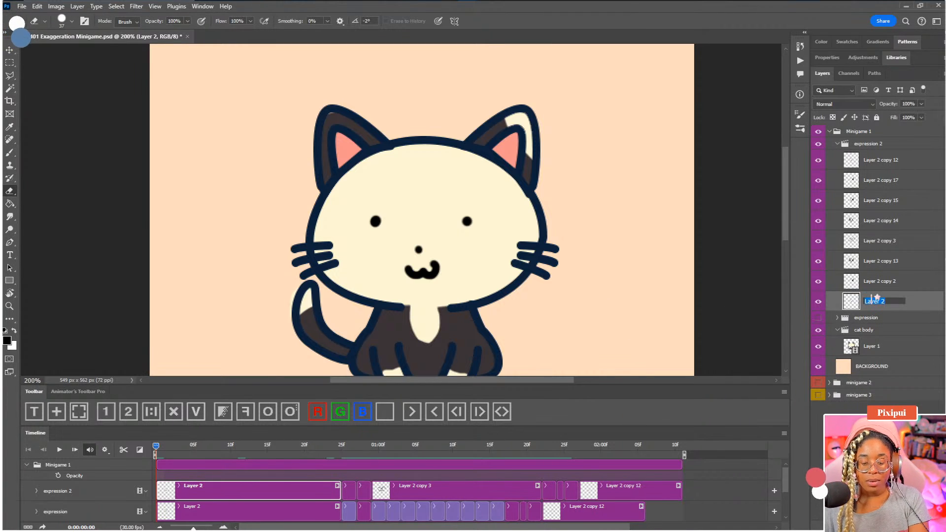
type("K")
key("Return")
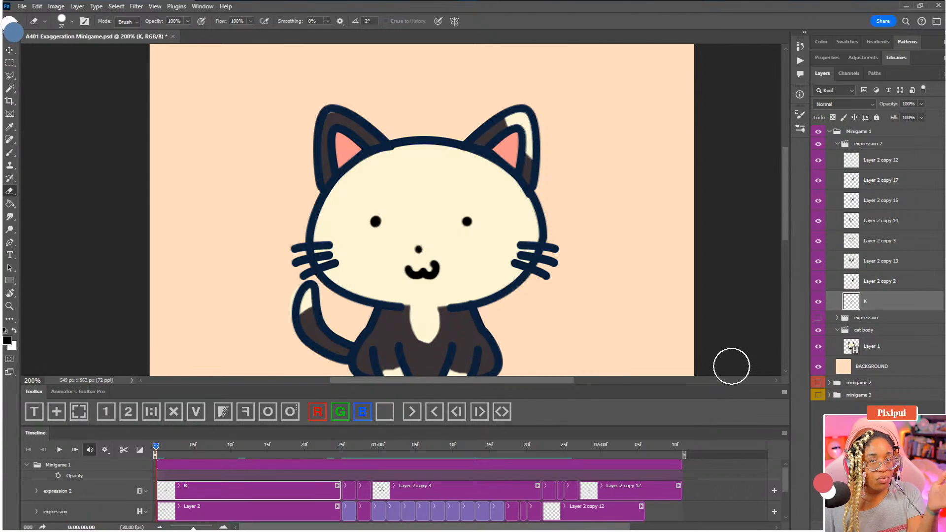
left_click(320, 415)
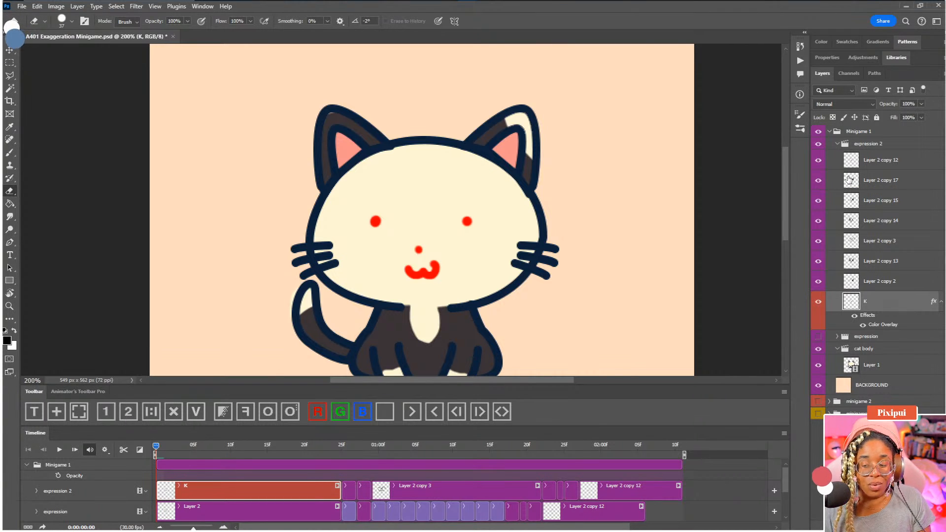
key("ctrl+minus")
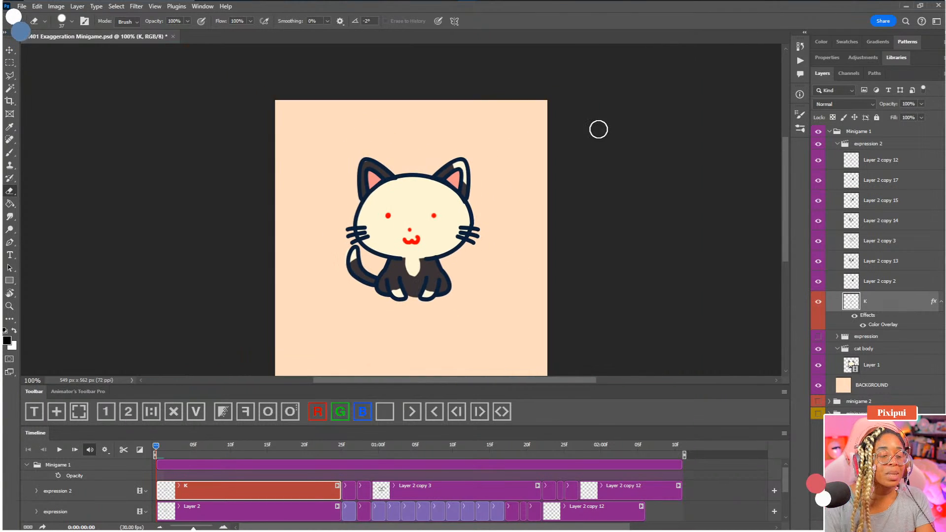